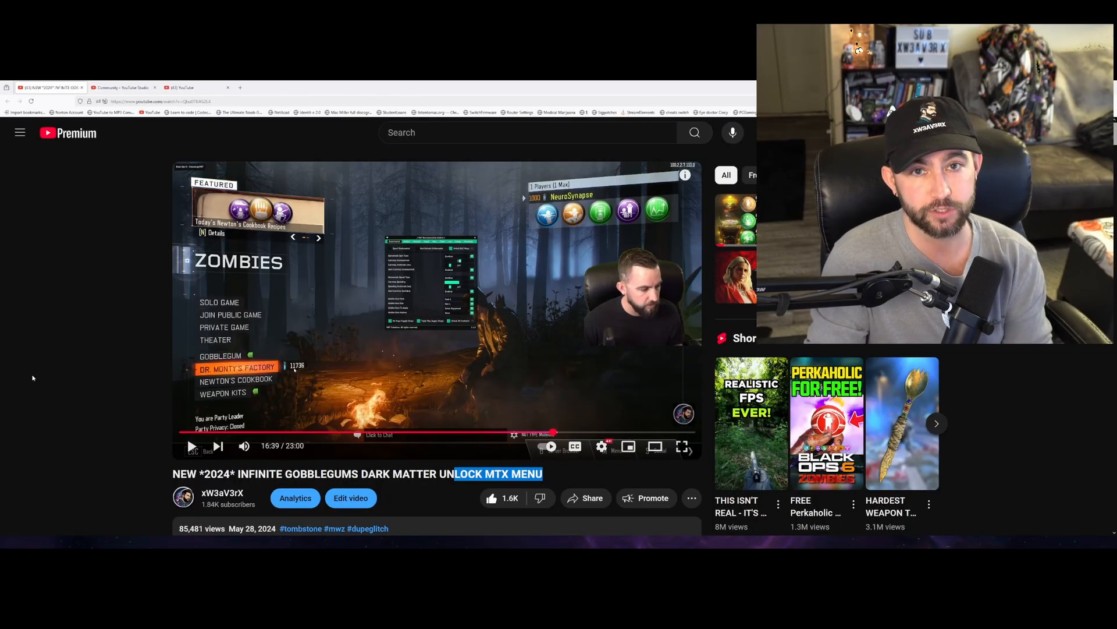
- Review the channel comments filtered by '24h2' in YouTube Studio for reports about the Windows 24H2 build
click(122, 88)
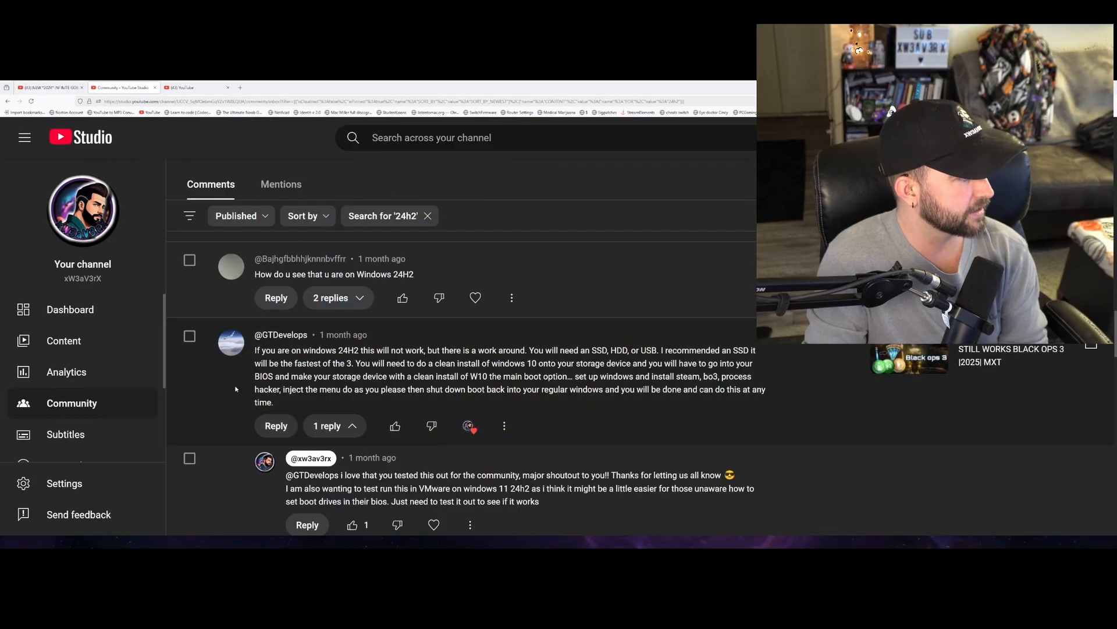
shift+click(358, 273)
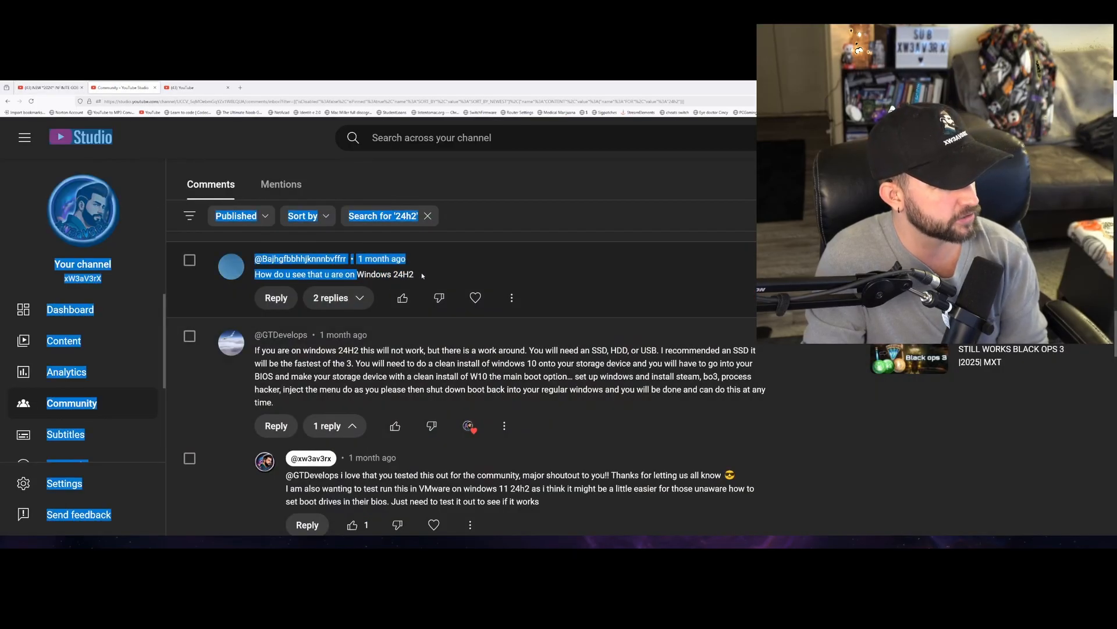
drag(419, 279, 414, 277)
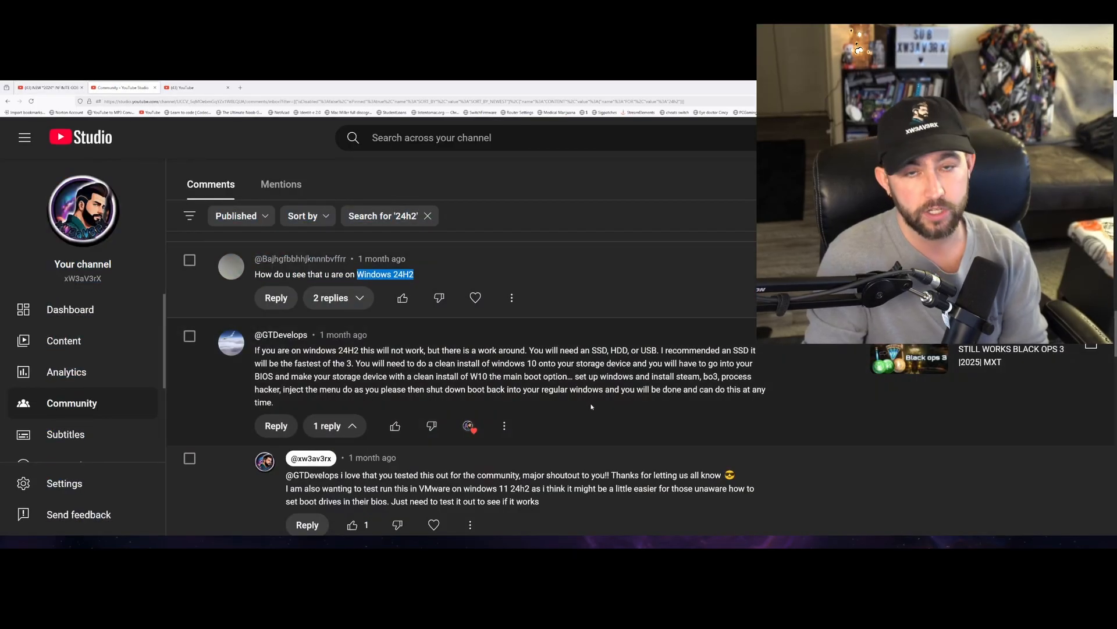
scroll(584, 403, down, 10)
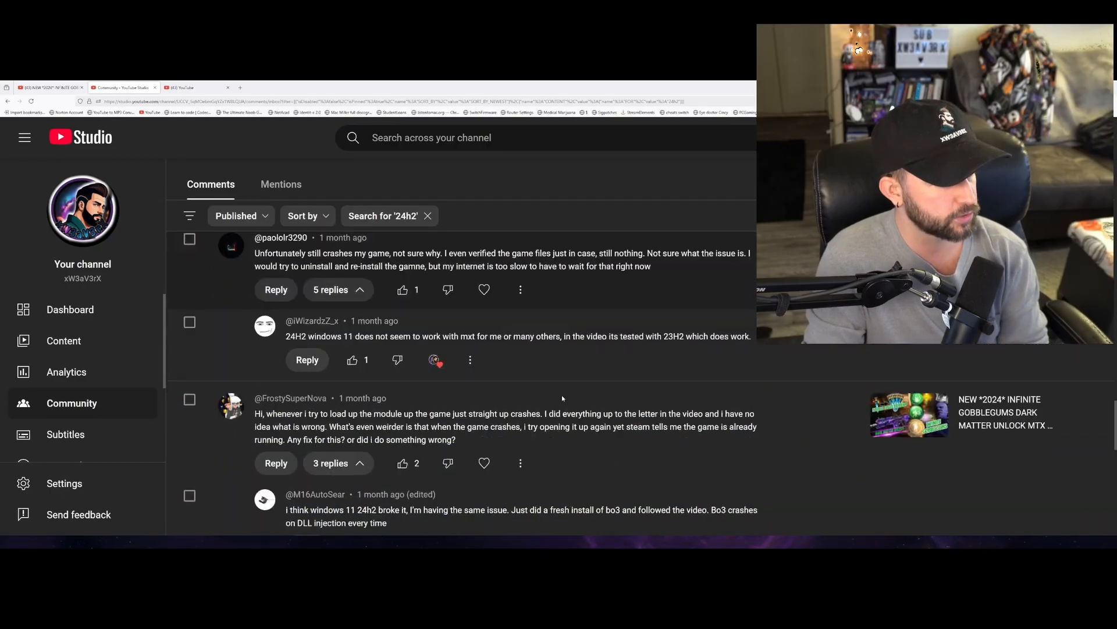
scroll(562, 397, down, 5)
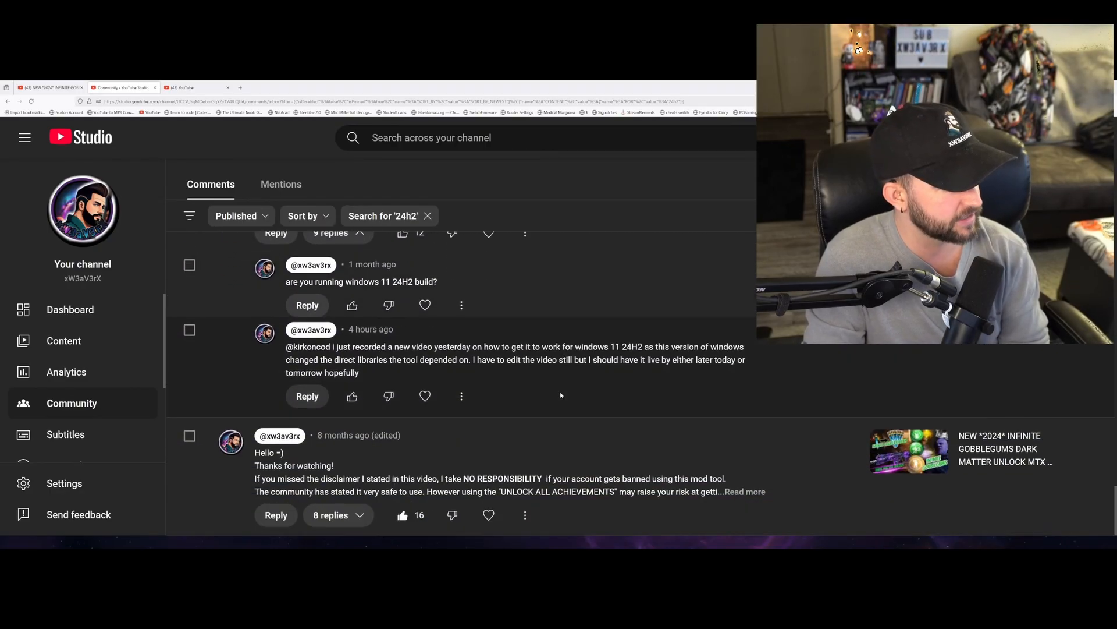
scroll(553, 393, up, 3)
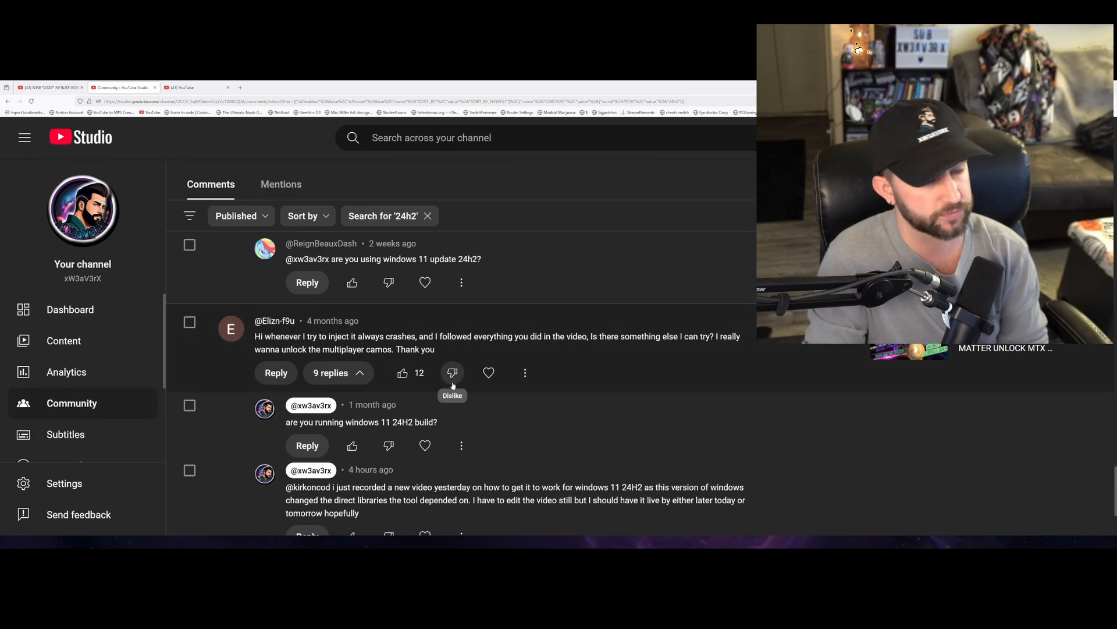
- Return to the watch page of the 2024 infinite gobblegums and Dark Matter unlock MTX menu video
click(52, 87)
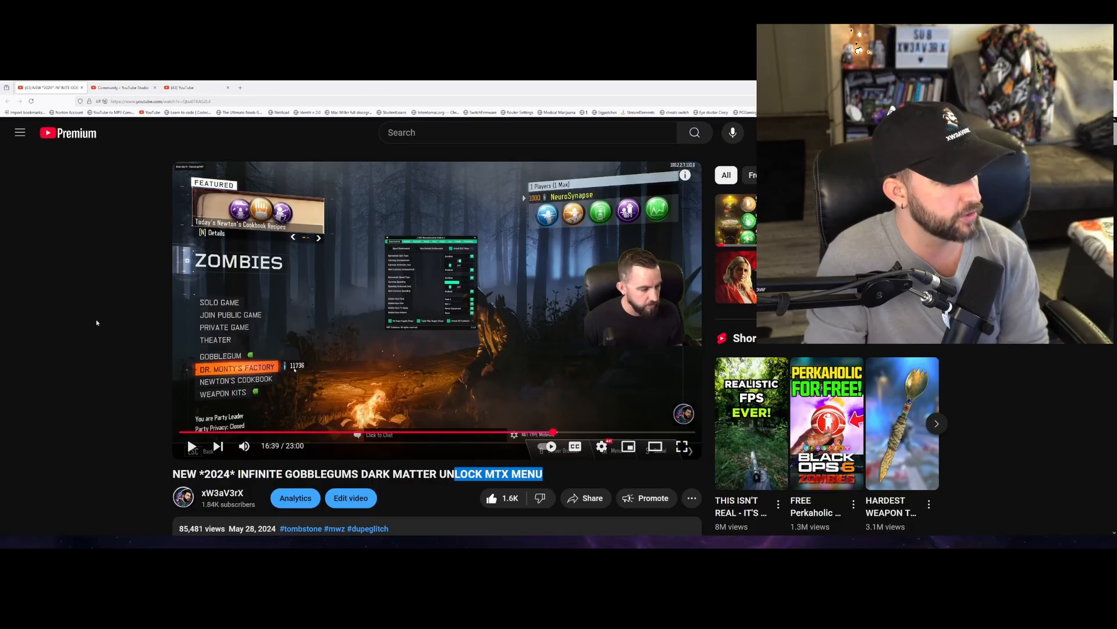
click(70, 319)
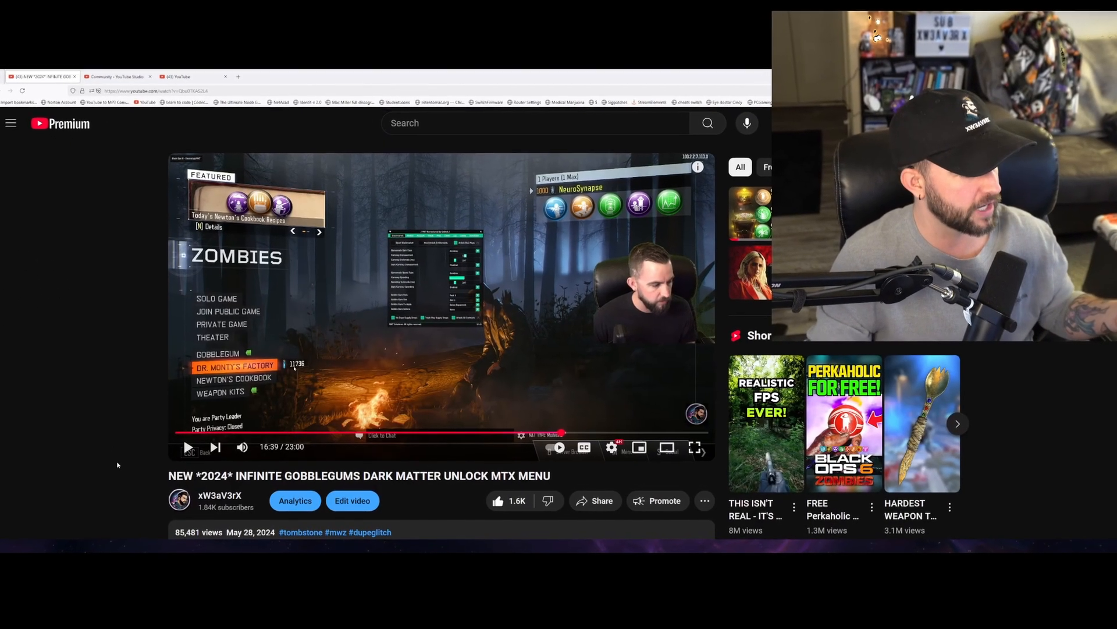
scroll(122, 464, down, 3)
scroll(115, 465, up, 3)
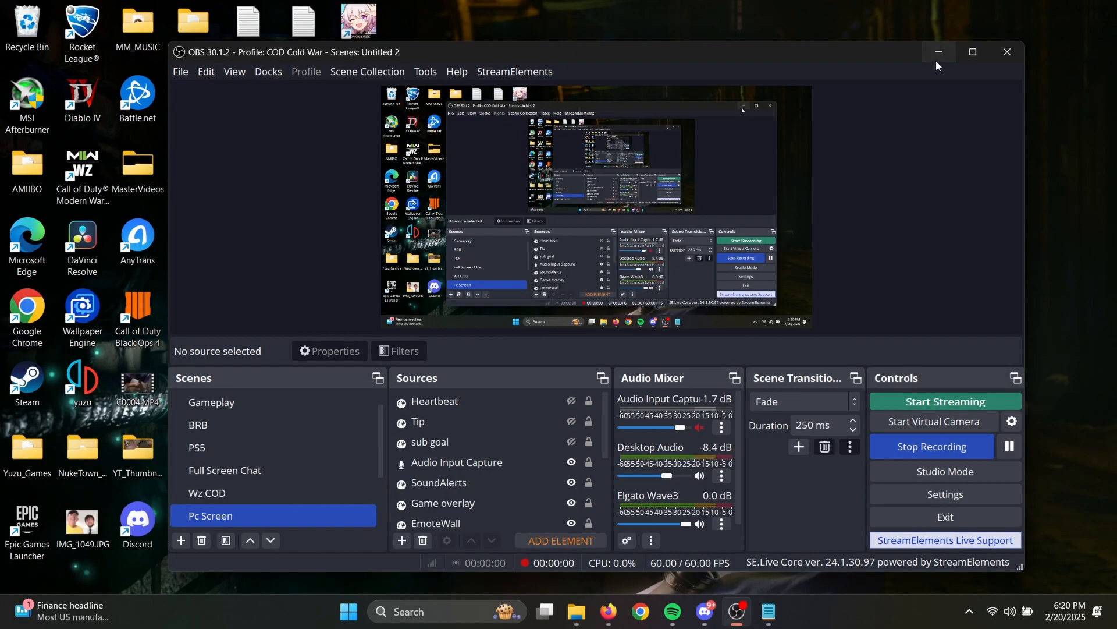
- Show the desktop and run winver to check the installed Windows version
key(super+d)
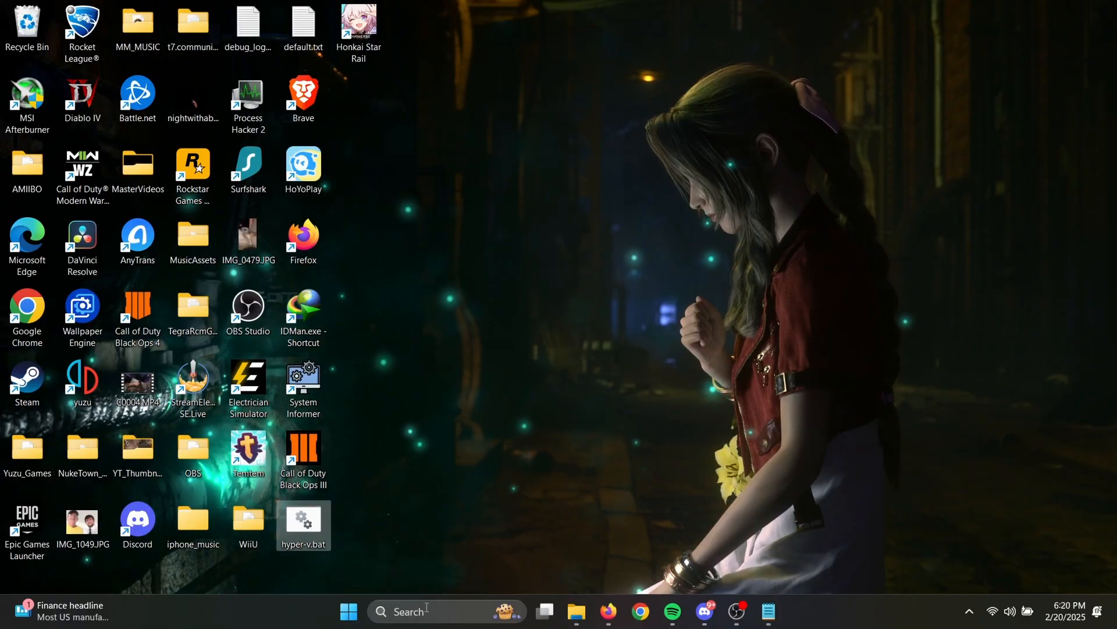
click(426, 611)
text(winver)
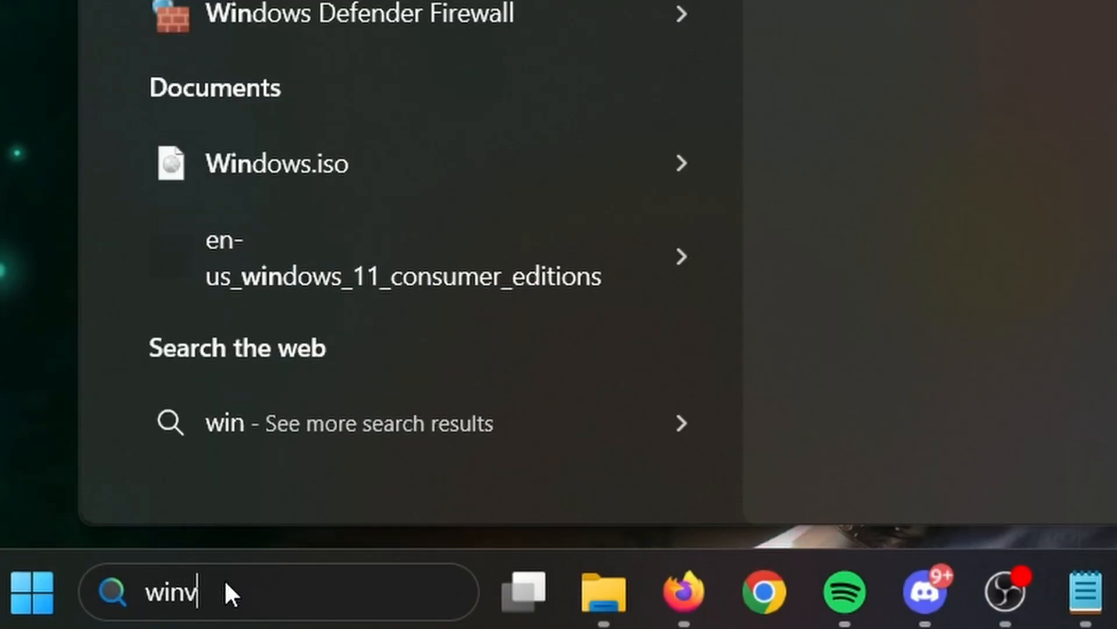
key(Return)
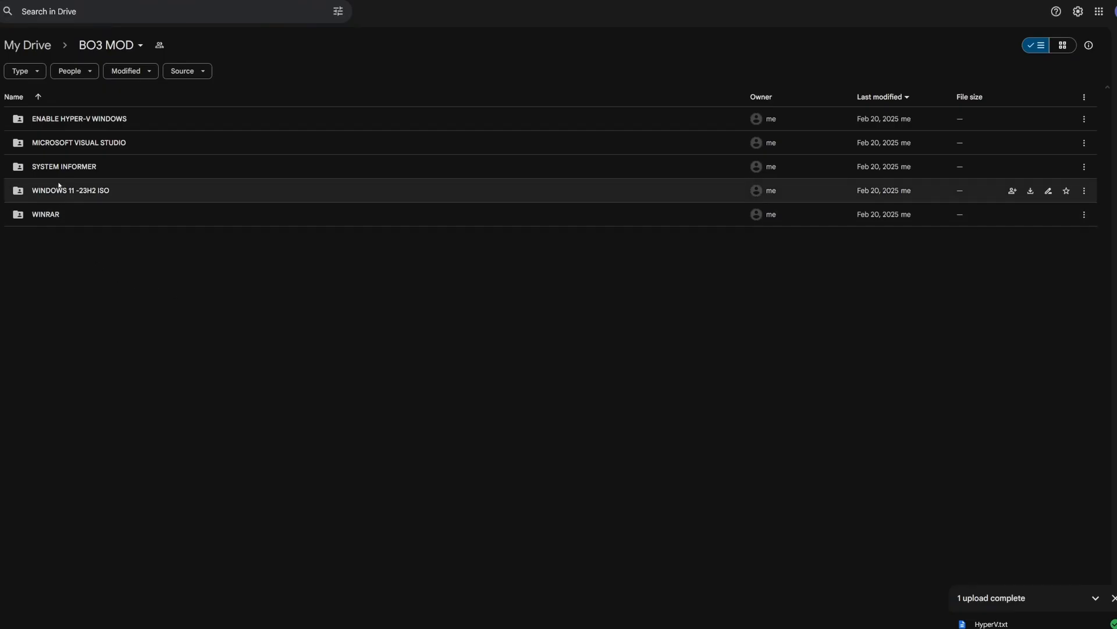
- Download HyperV.txt from the ENABLE HYPER-V WINDOWS folder in Google Drive and return to the BO3 MOD folder
double_click(111, 119)
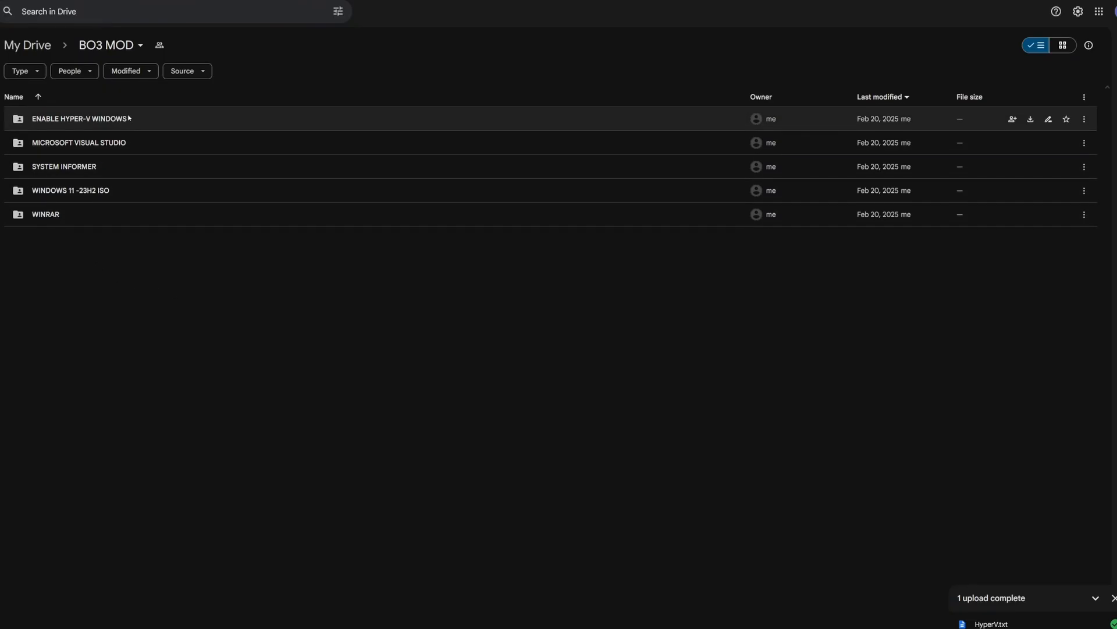
click(186, 125)
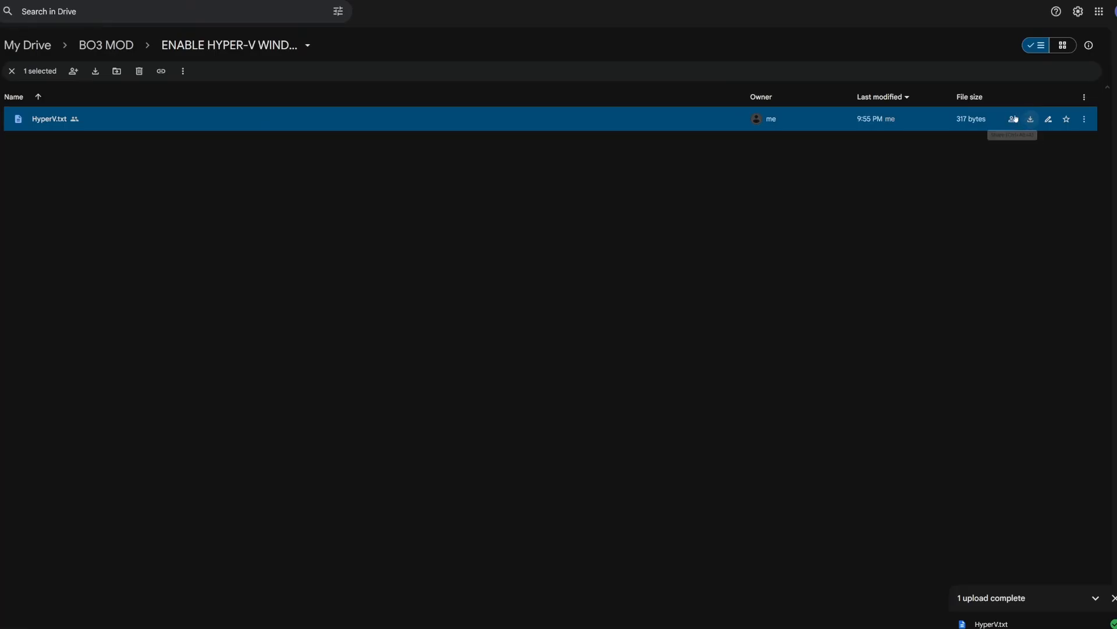
click(108, 45)
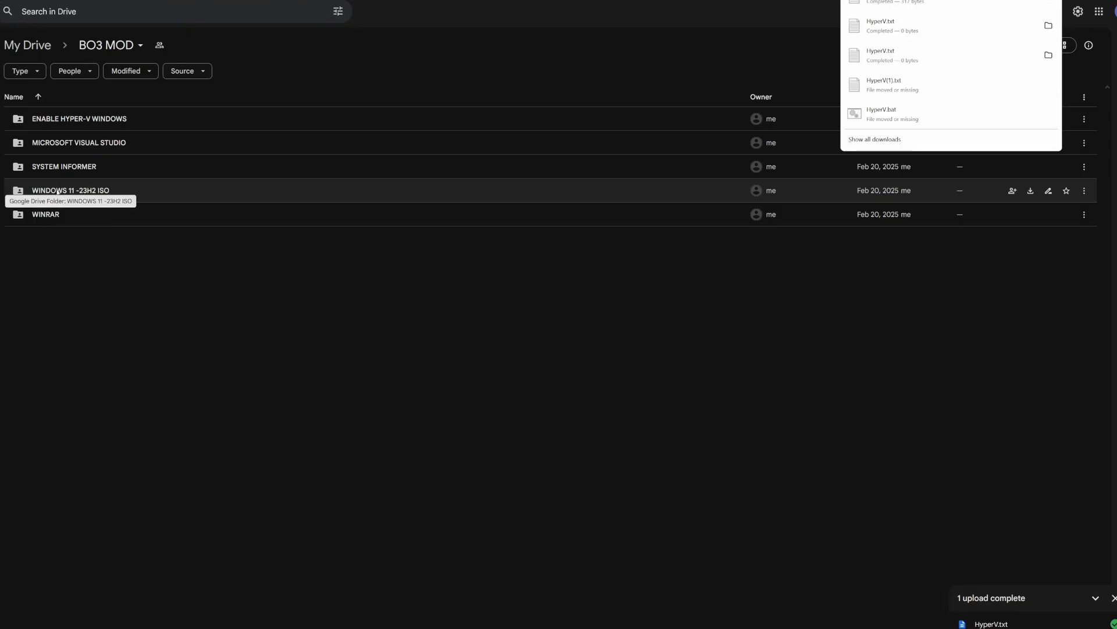
- Open the WINDOWS 11 -23H2 ISO folder and select the Windows 11 consumer editions version 23H2 ISO file
double_click(99, 190)
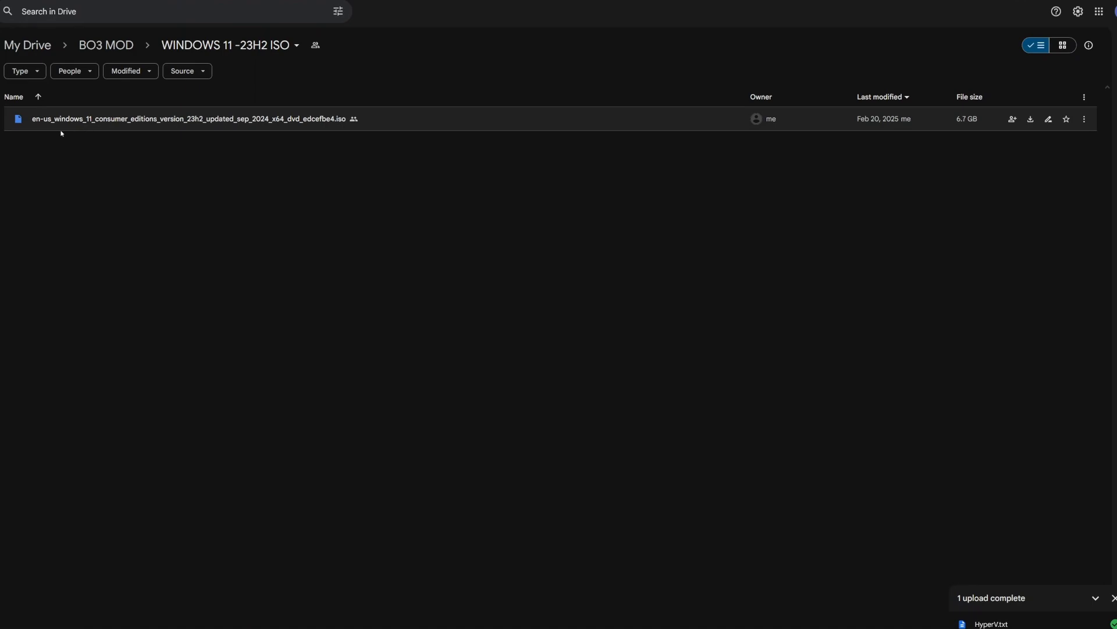
click(158, 120)
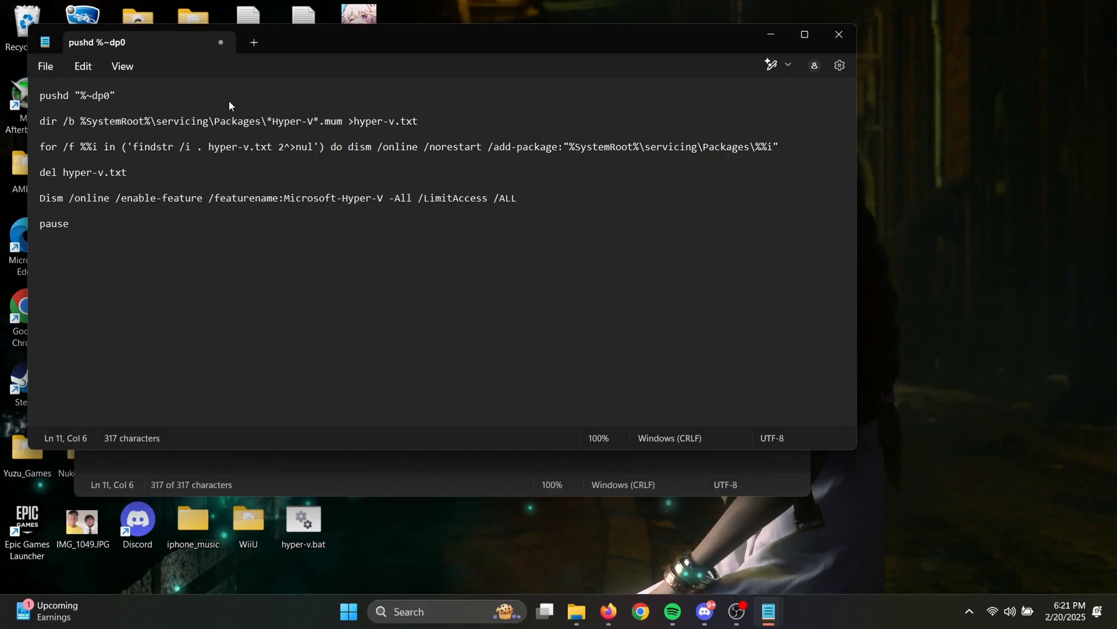
- Save the Hyper-V script to the Desktop as hyper-v.bat with type All files, replacing the existing file, and close the Notepad windows
click(36, 65)
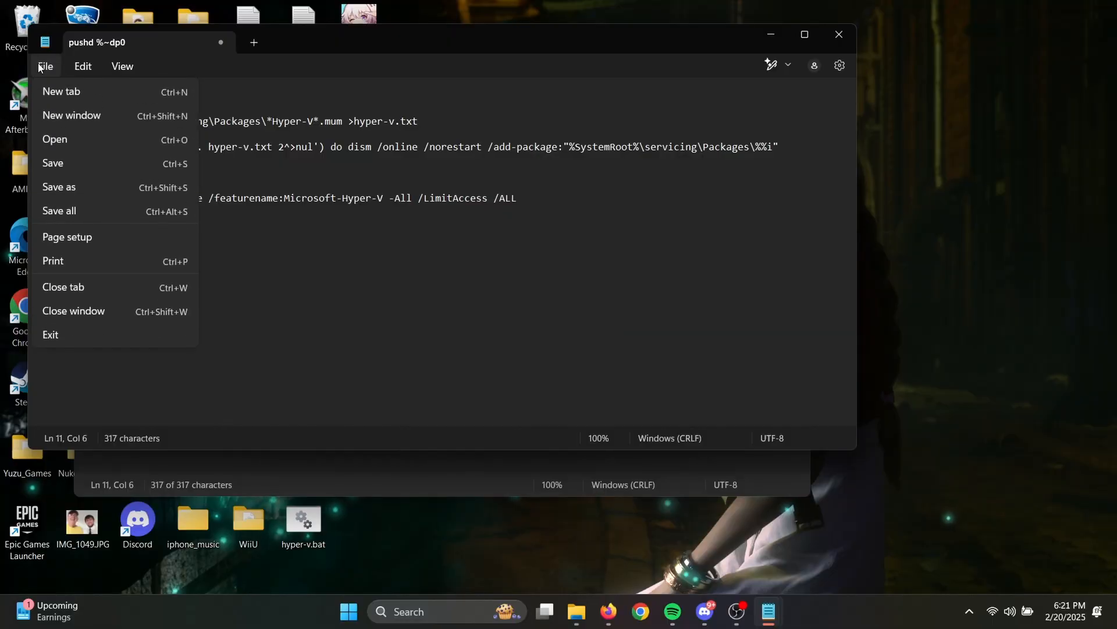
click(64, 185)
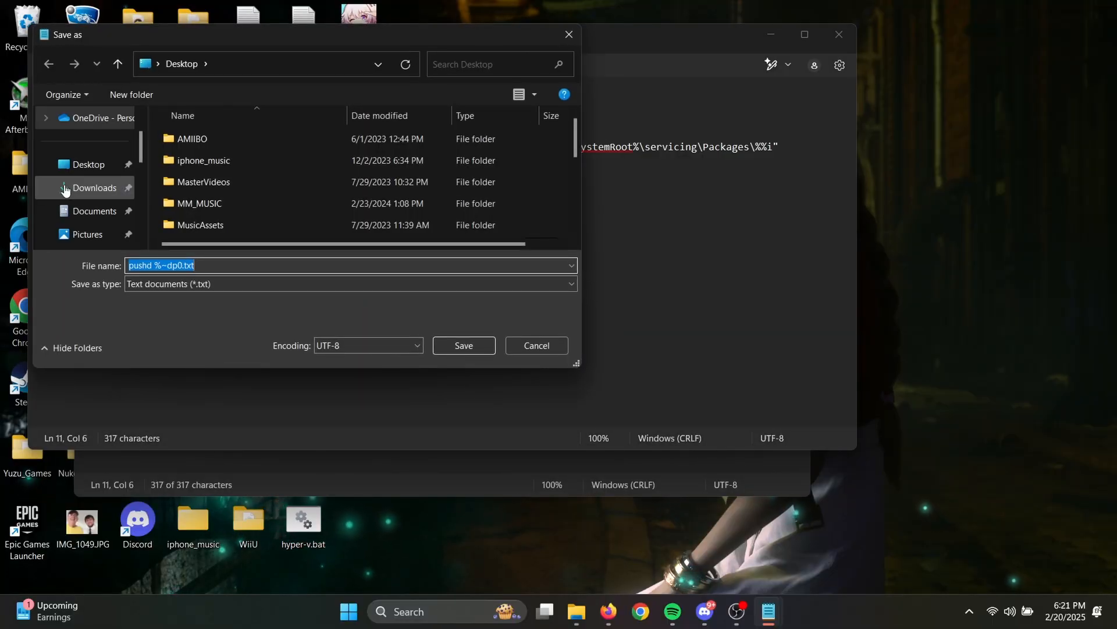
text(hyper)
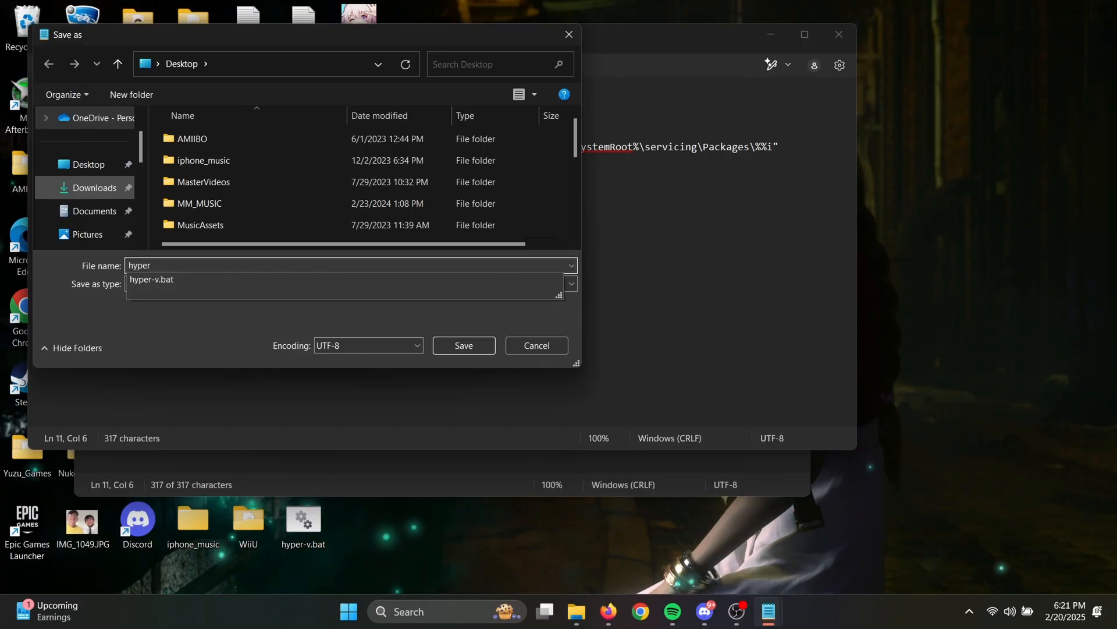
text(-v.b)
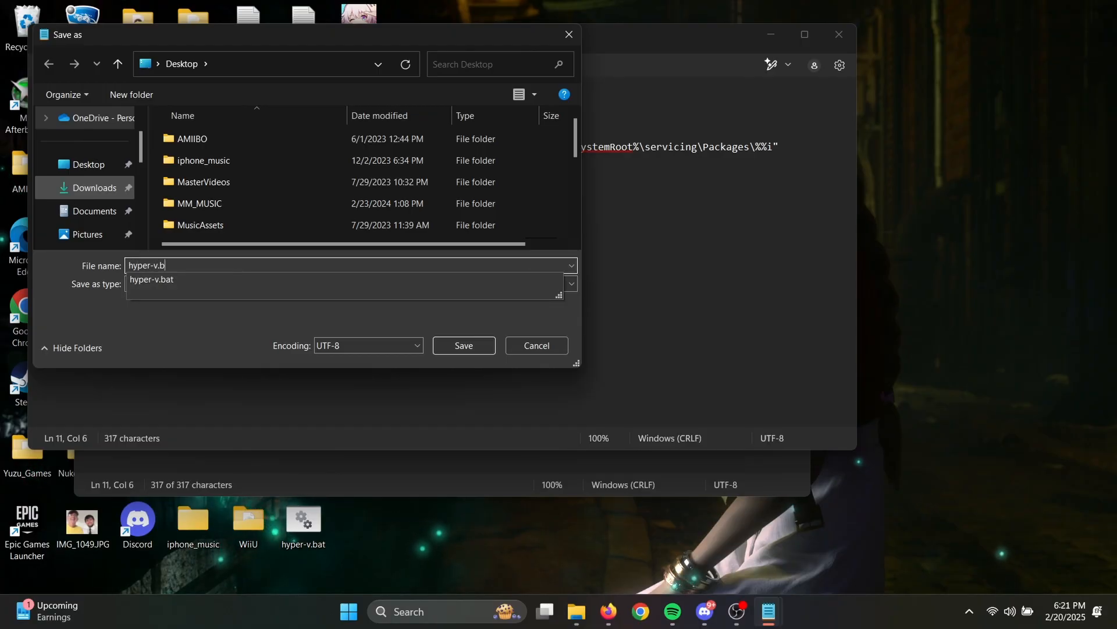
text(at)
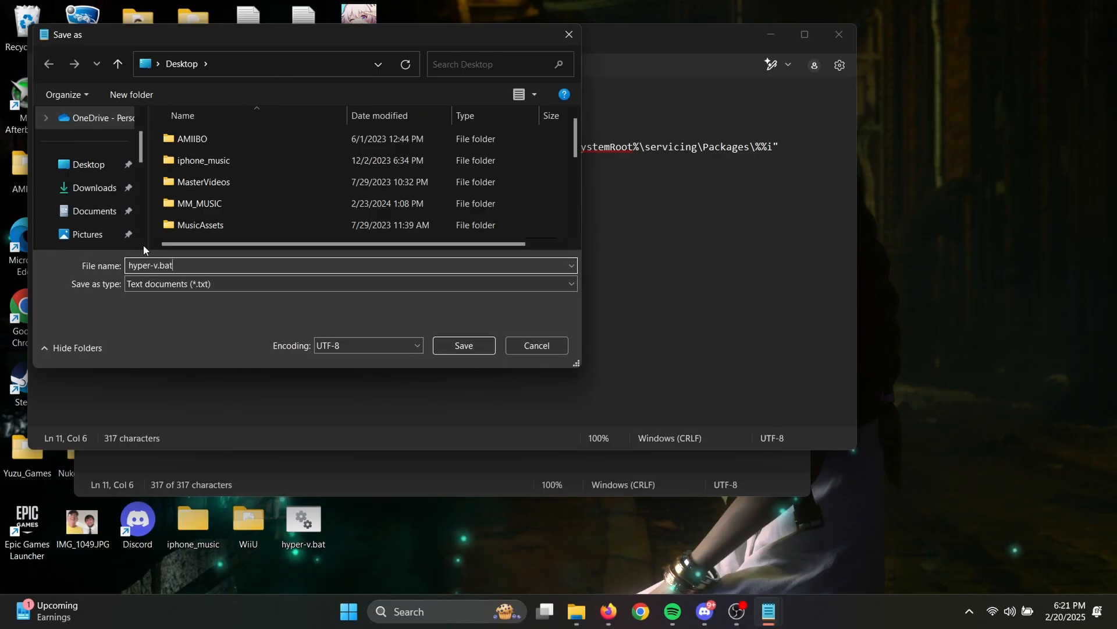
click(184, 284)
click(156, 309)
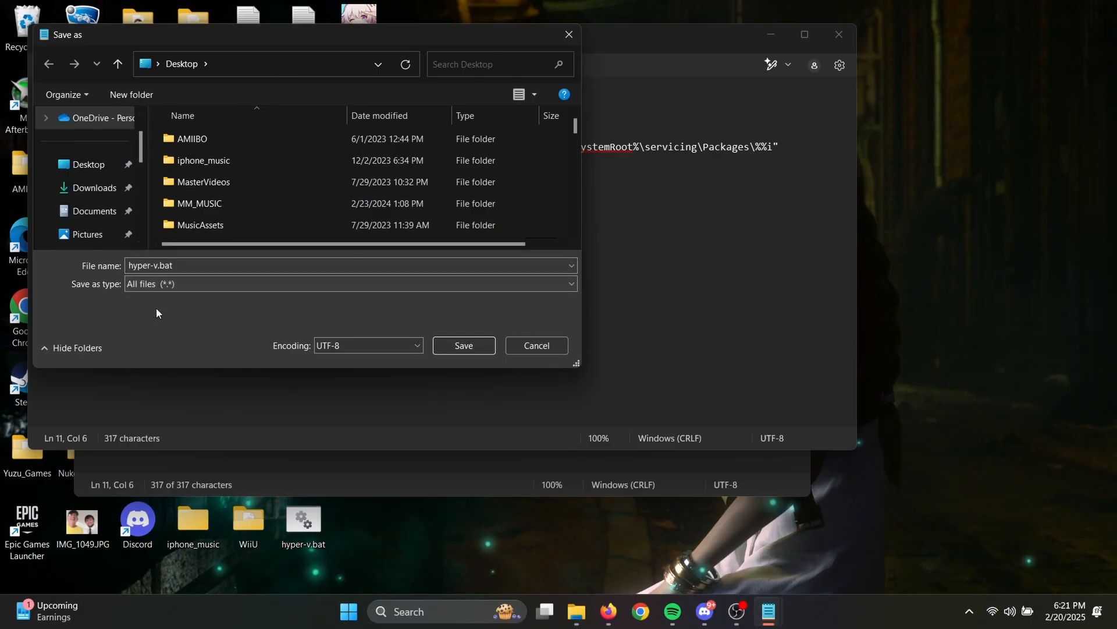
click(93, 165)
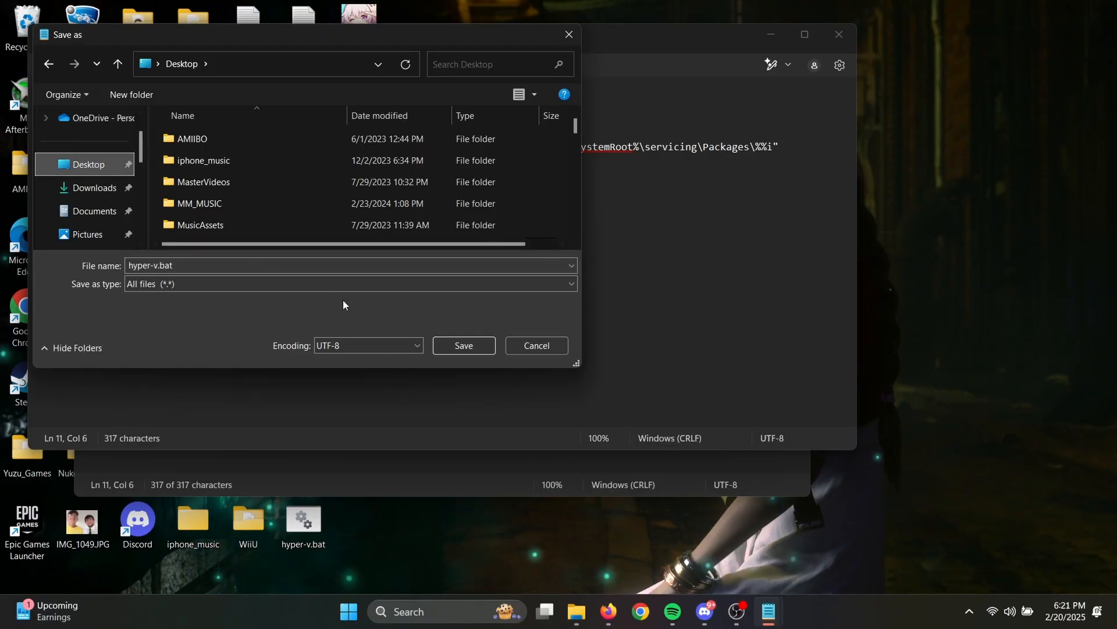
click(466, 347)
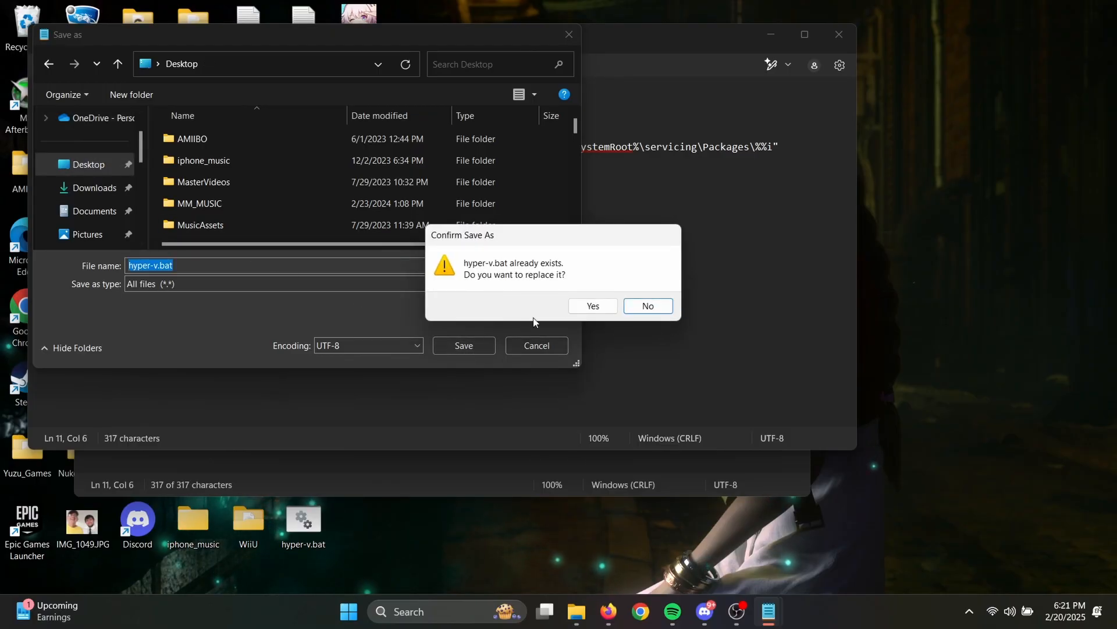
click(582, 308)
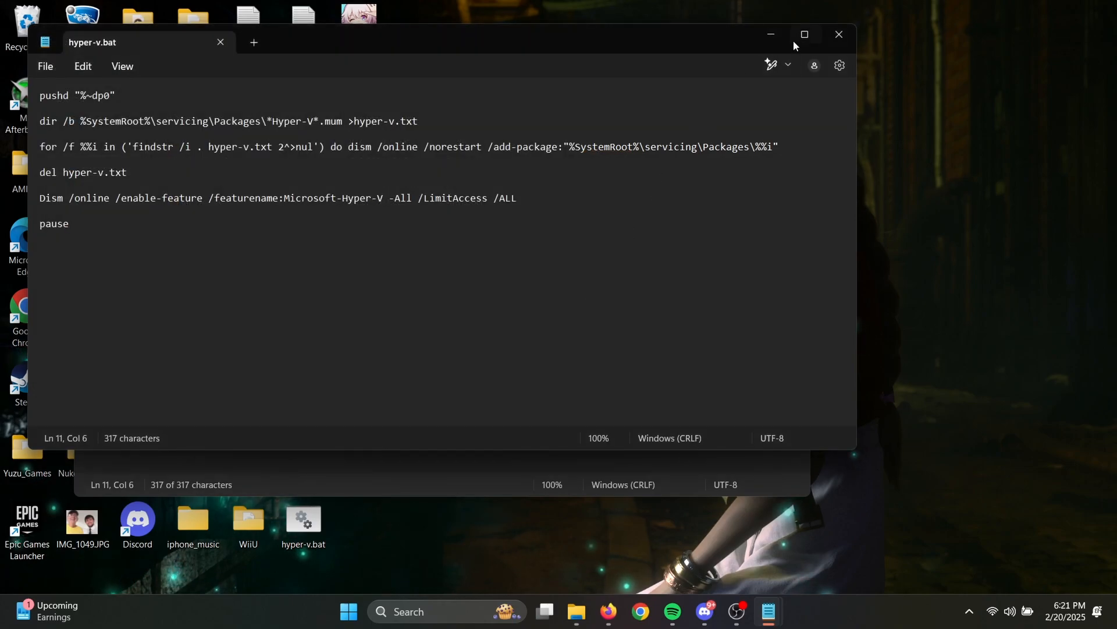
click(838, 39)
click(794, 81)
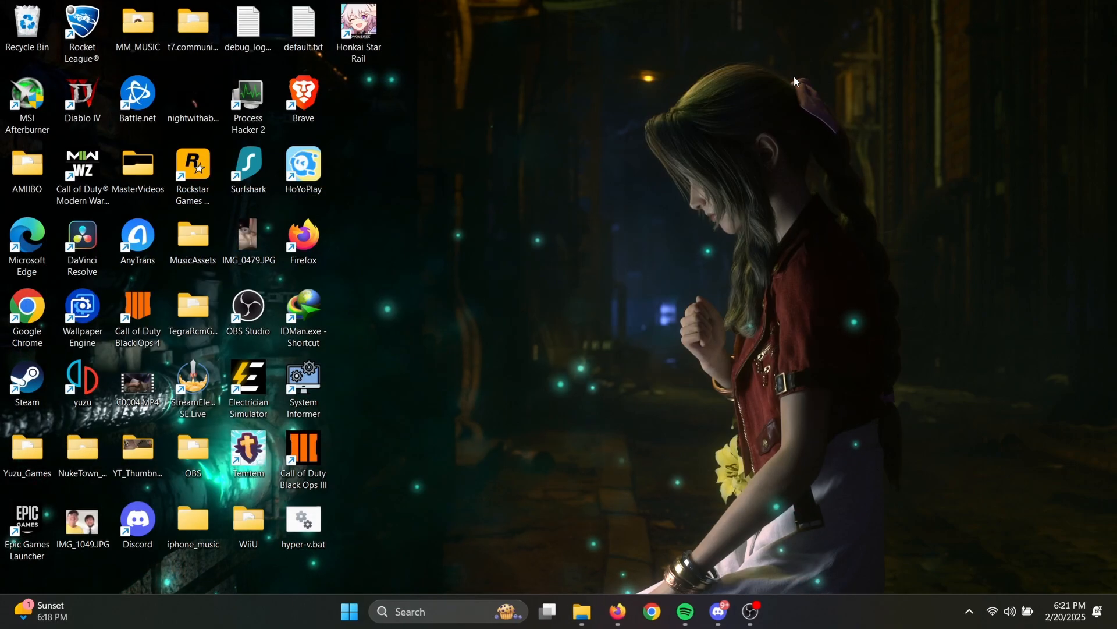
- Run hyper-v.bat from the Desktop as administrator to install and enable Hyper-V
double_click(319, 515)
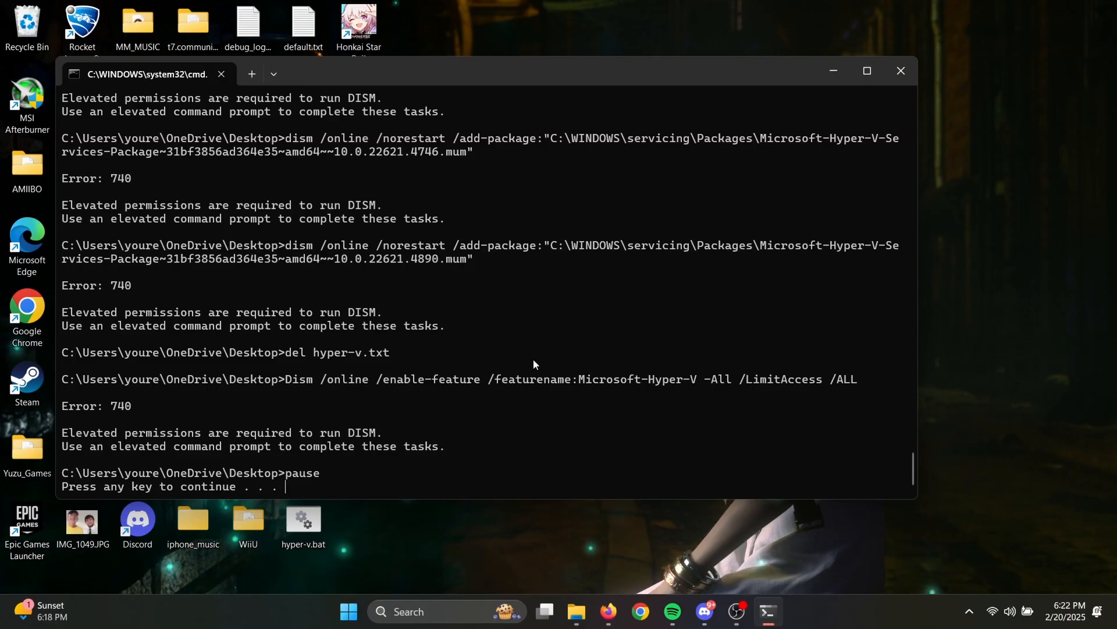
key(Return)
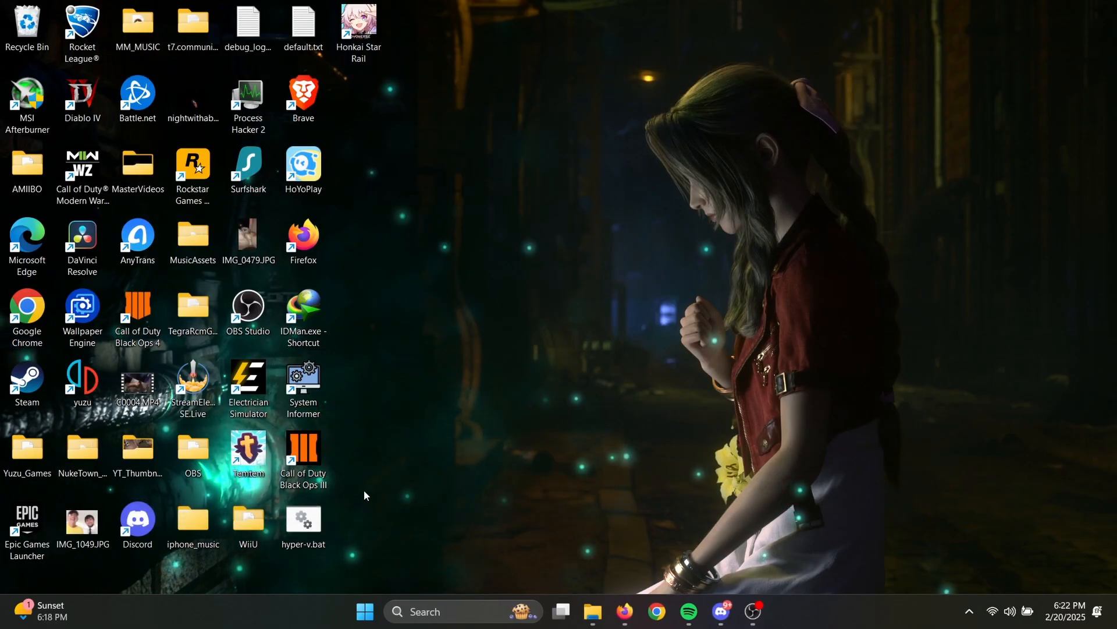
right_click(307, 520)
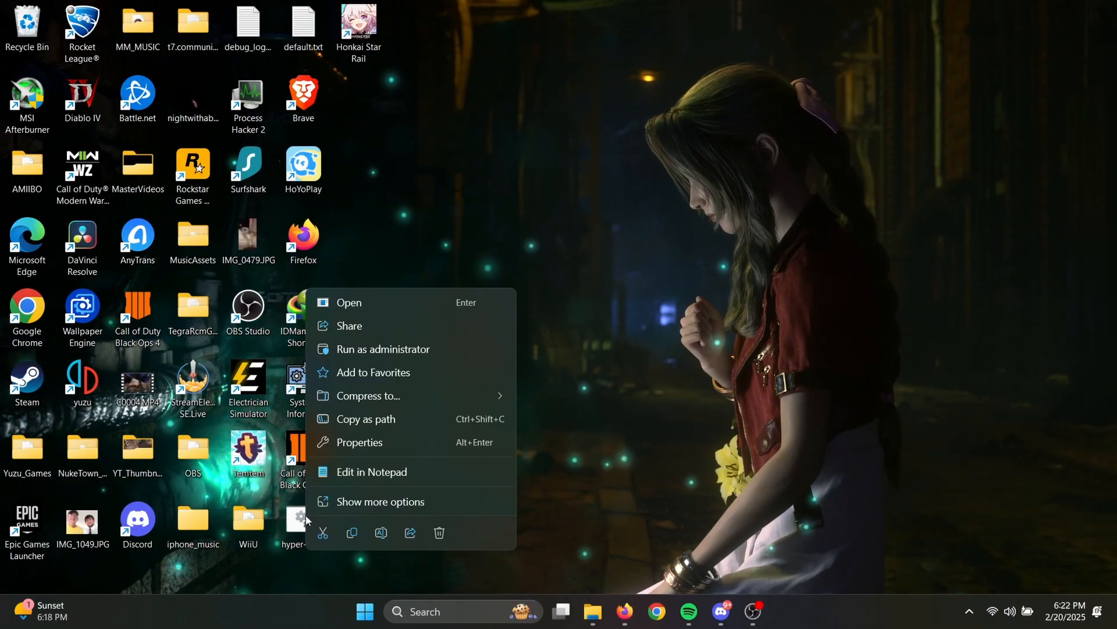
click(373, 348)
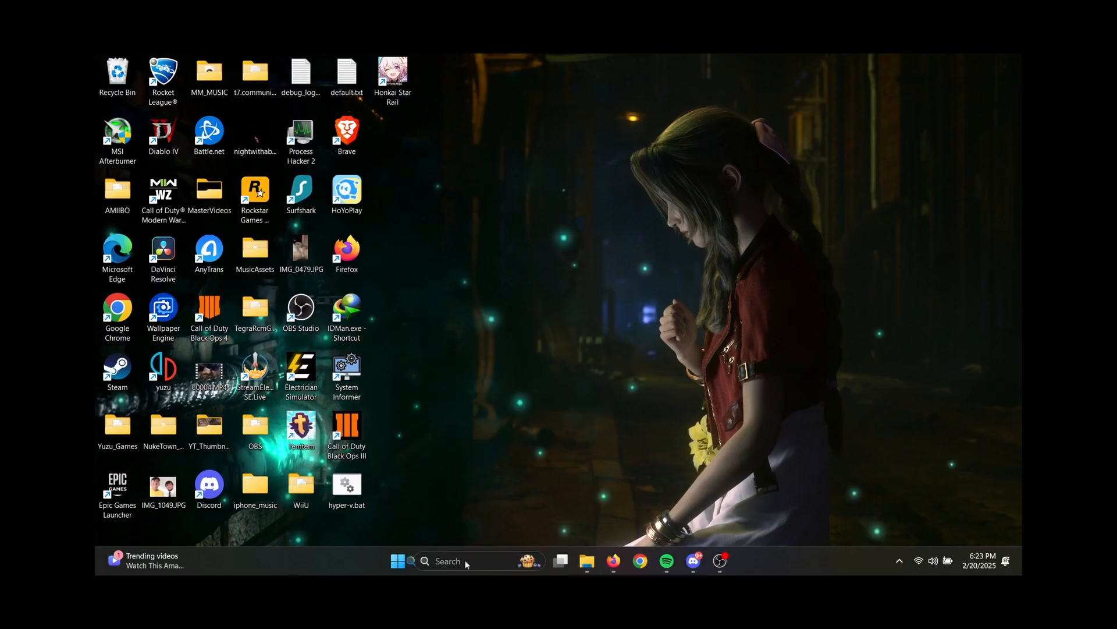
- Open Turn Windows features on or off and expand the Hyper-V entry to check its components
click(465, 560)
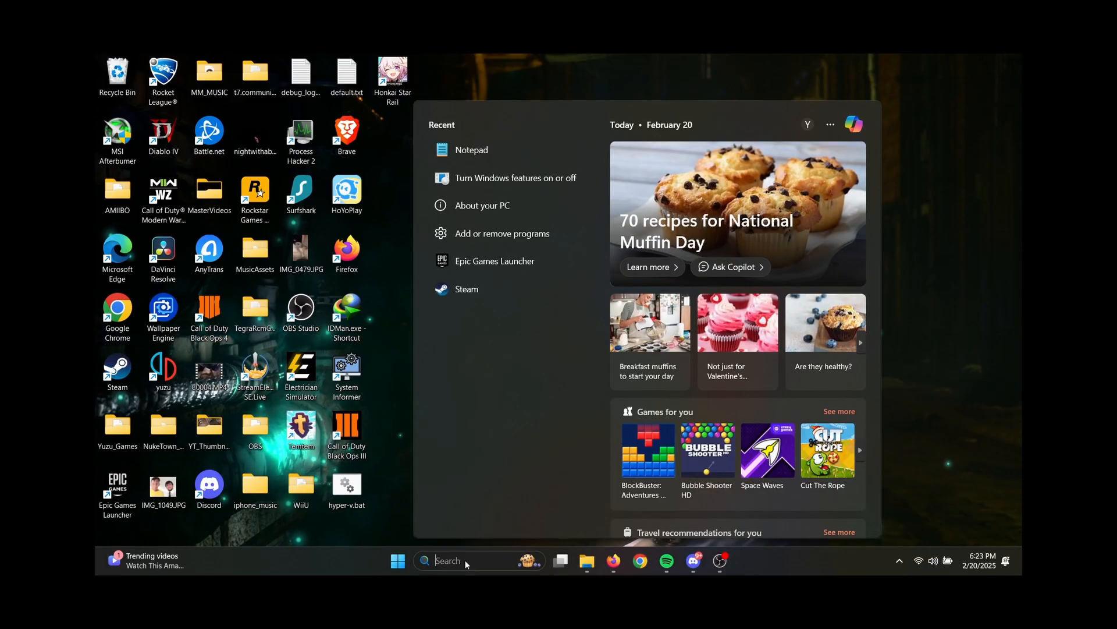
text(turn Windows features on)
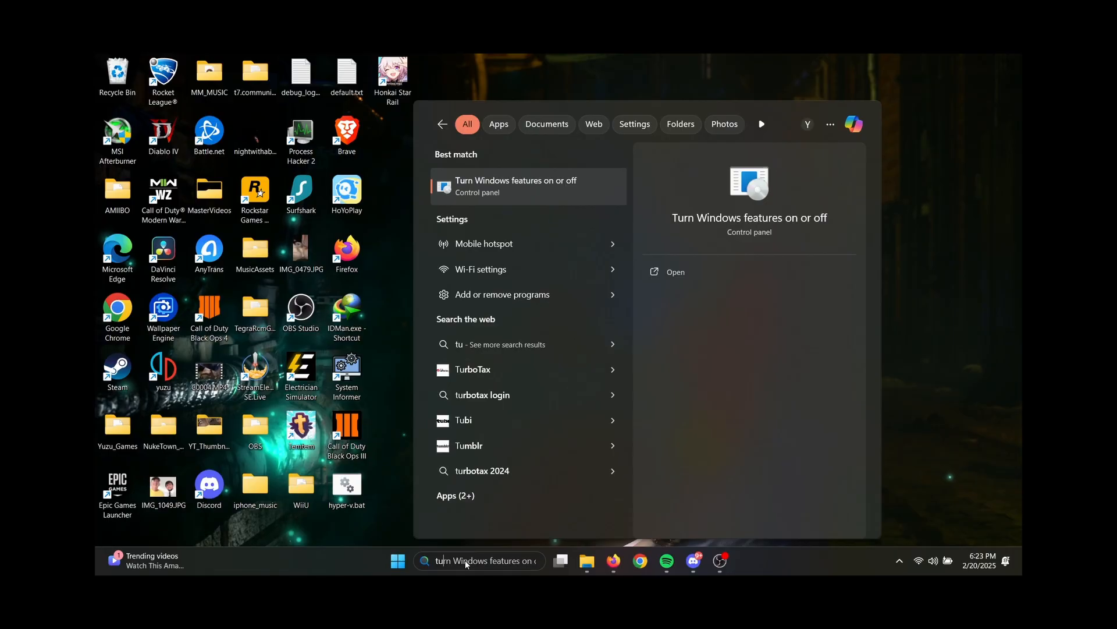
key(Return)
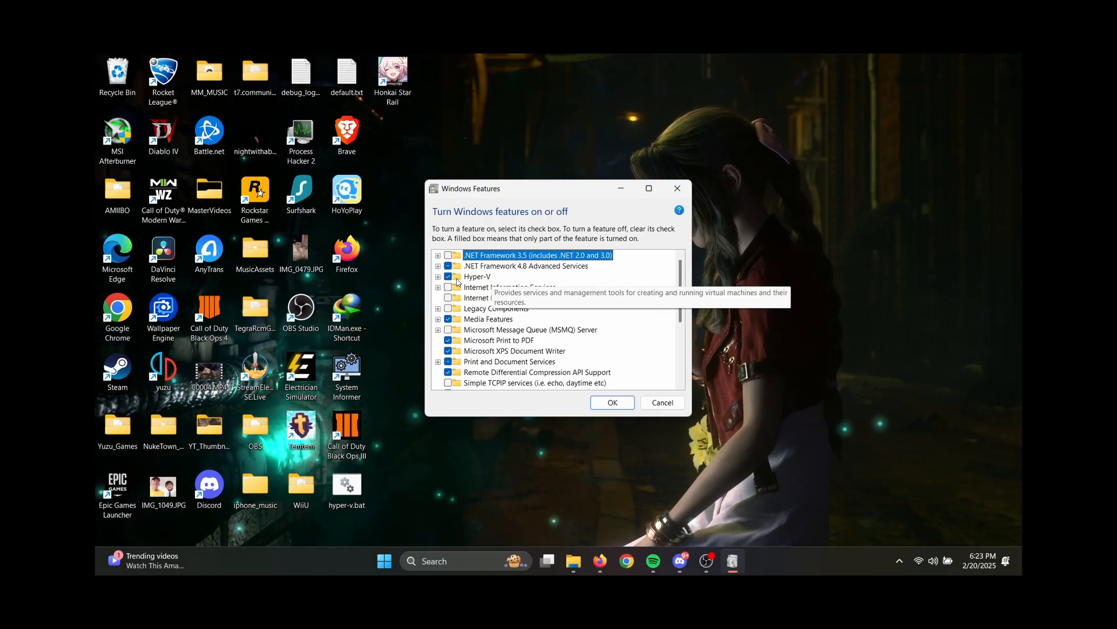
click(438, 277)
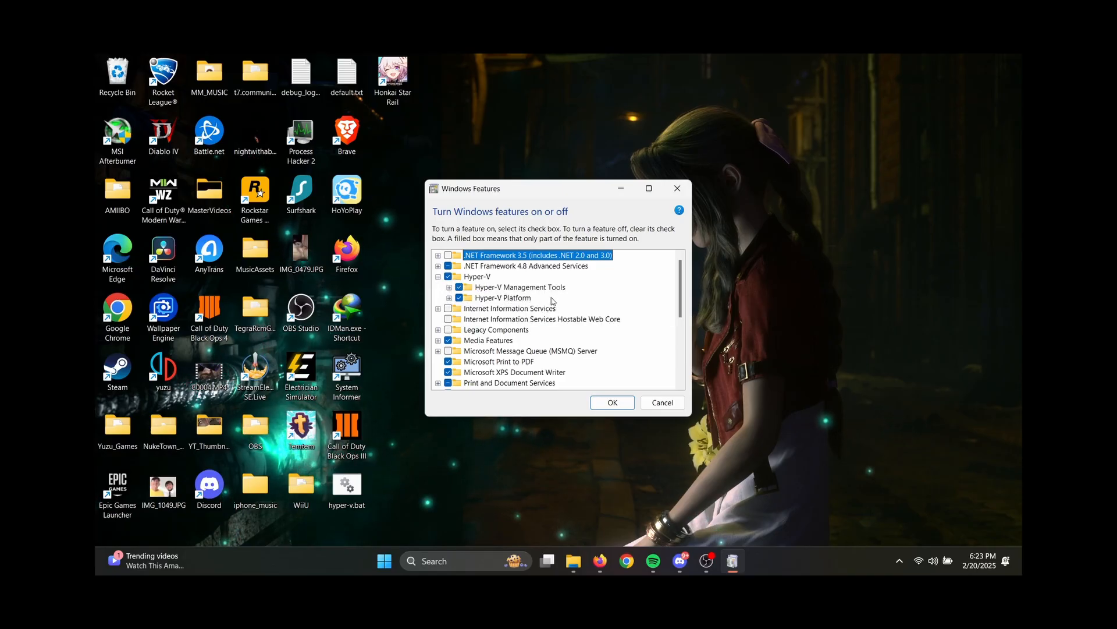
- Close Windows Features and check the CPU's virtualization status in Task Manager's performance view
click(618, 404)
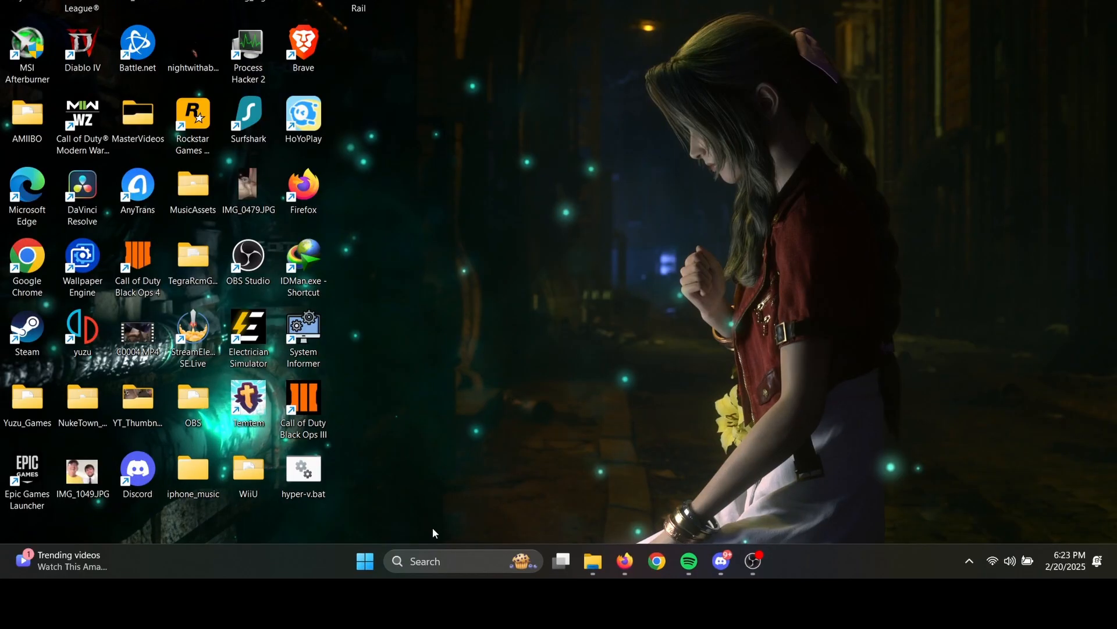
right_click(315, 564)
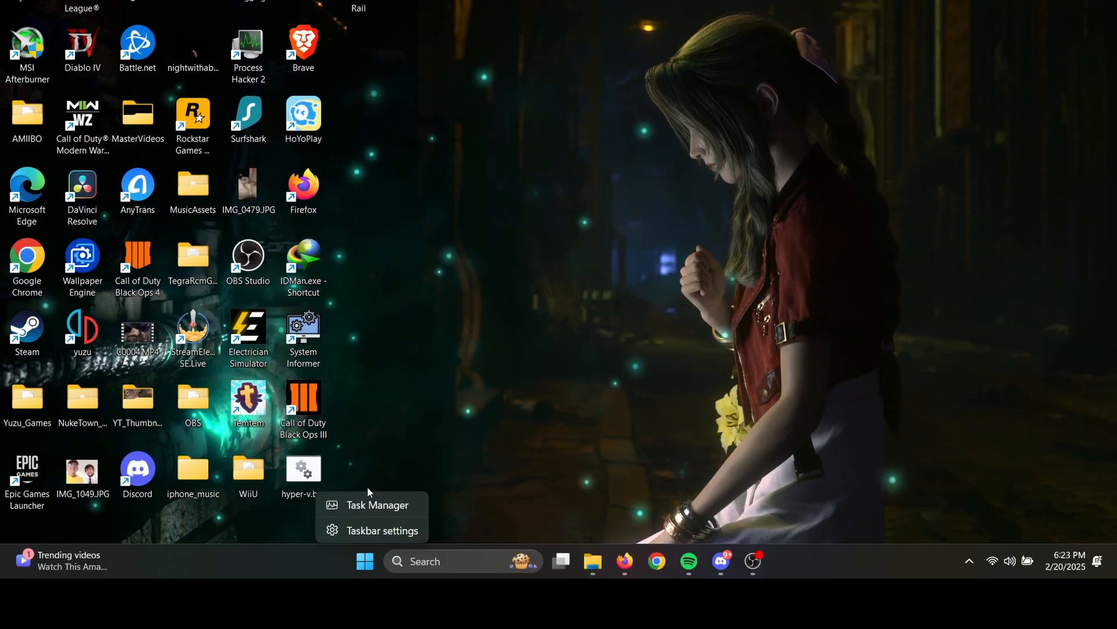
click(364, 504)
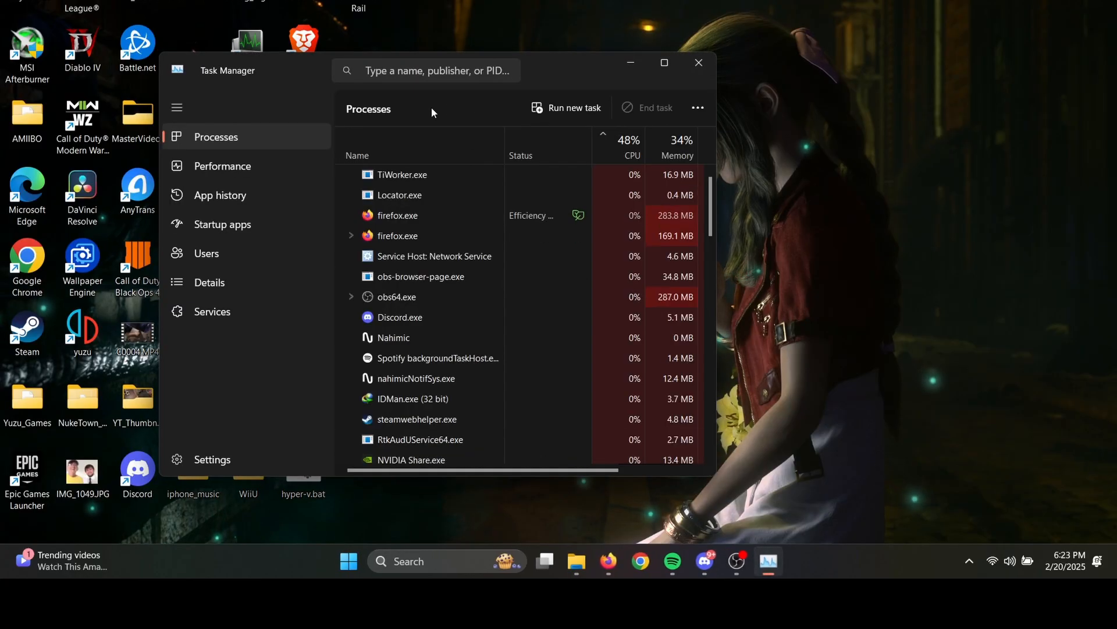
click(235, 167)
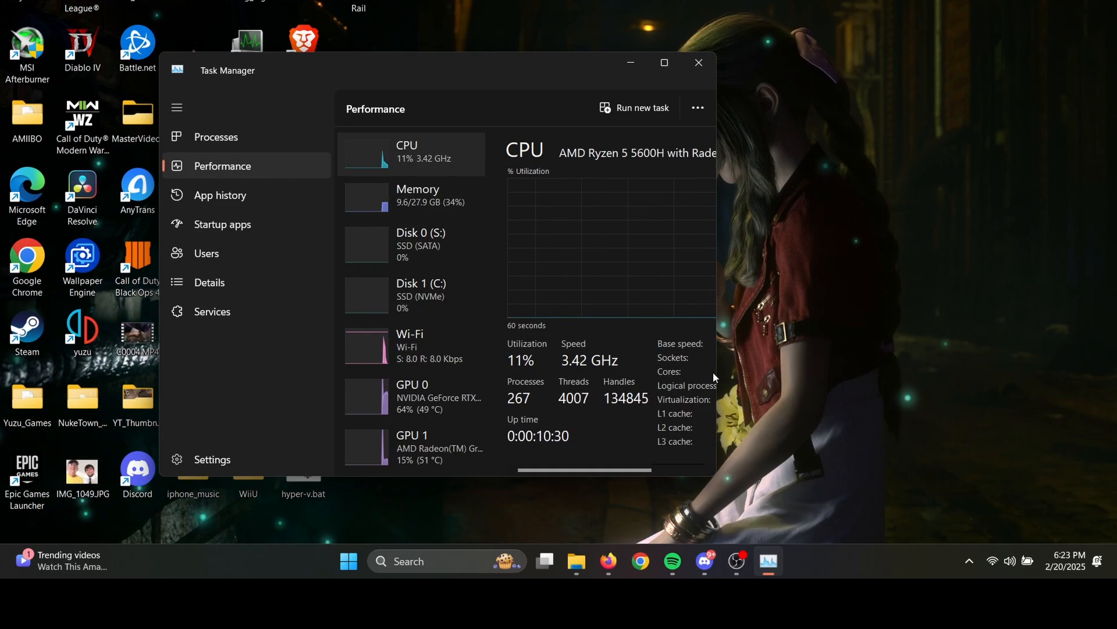
drag(718, 372, 857, 378)
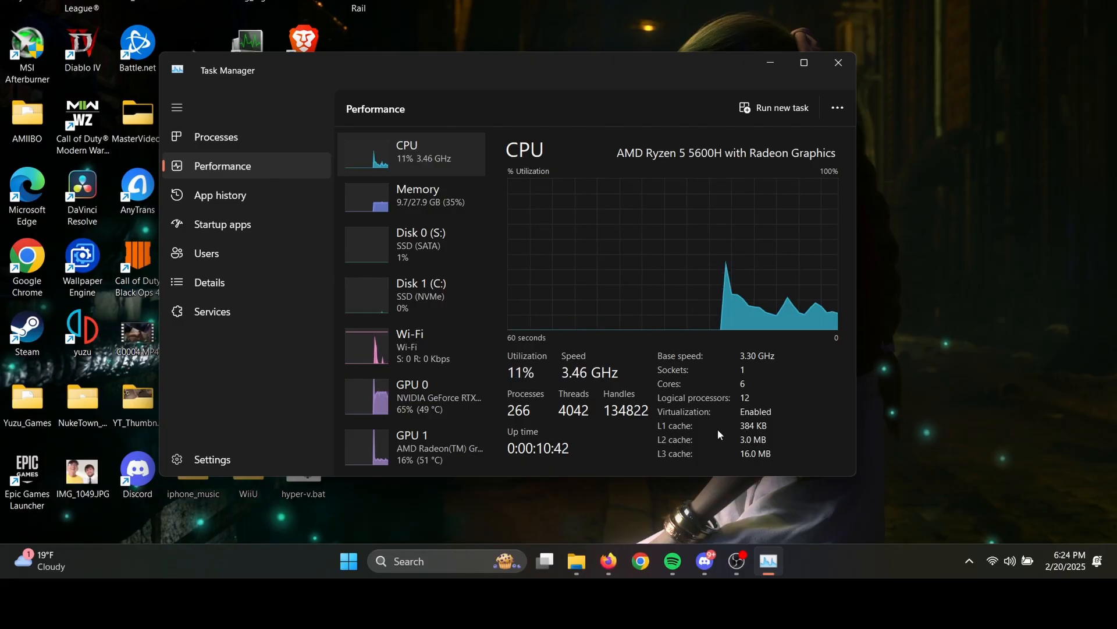
click(833, 70)
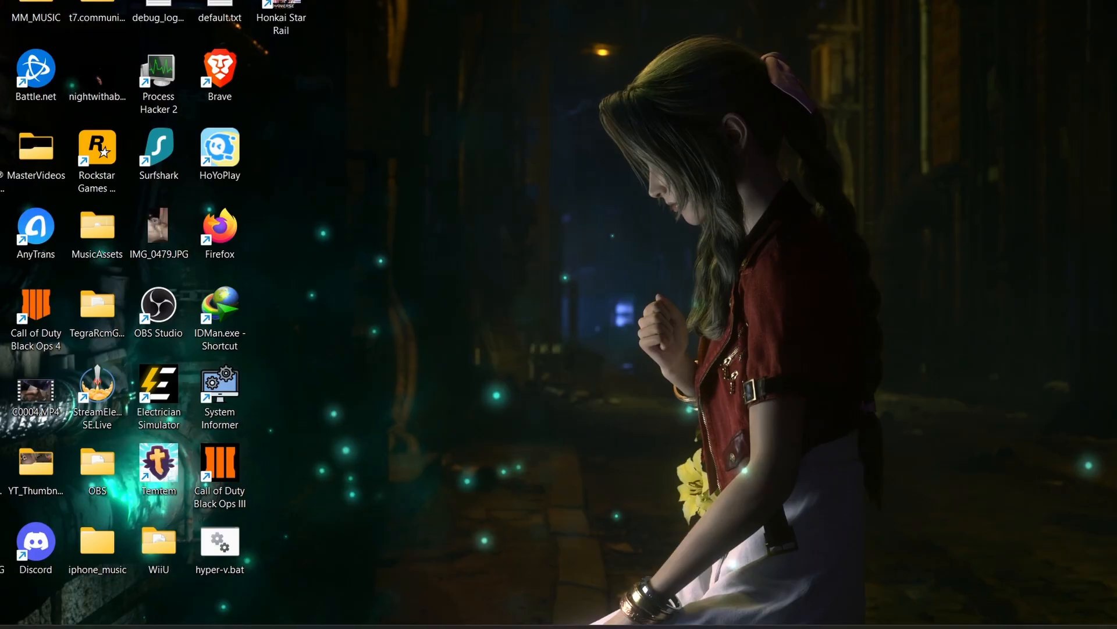
- Search for Hyper-V Manager, run it as administrator, and select the local computer as the server
click(460, 560)
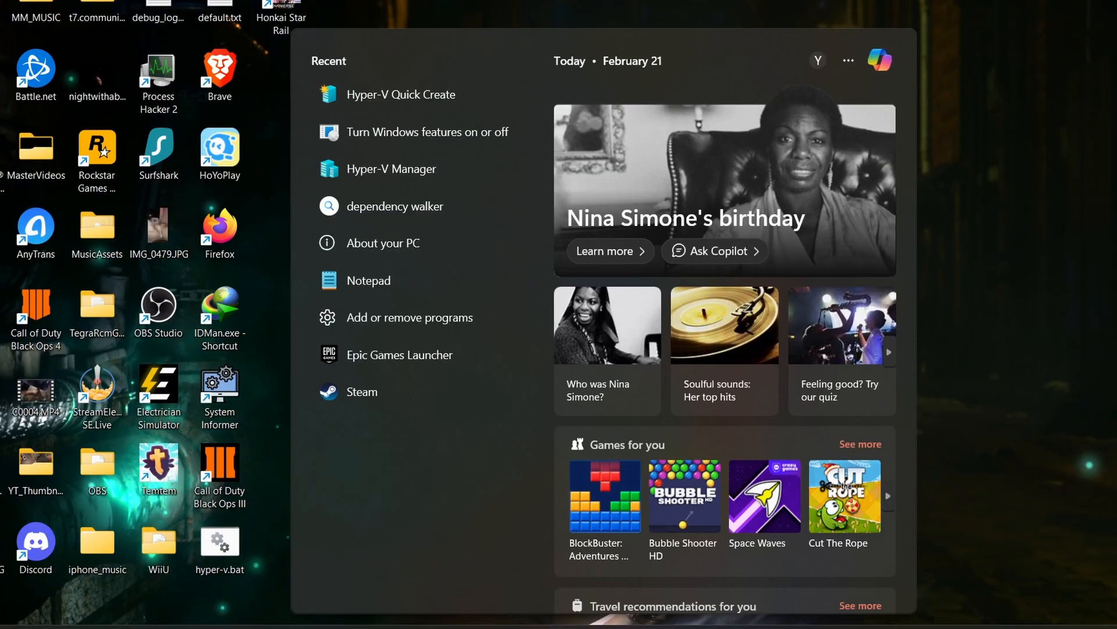
text(hyper)
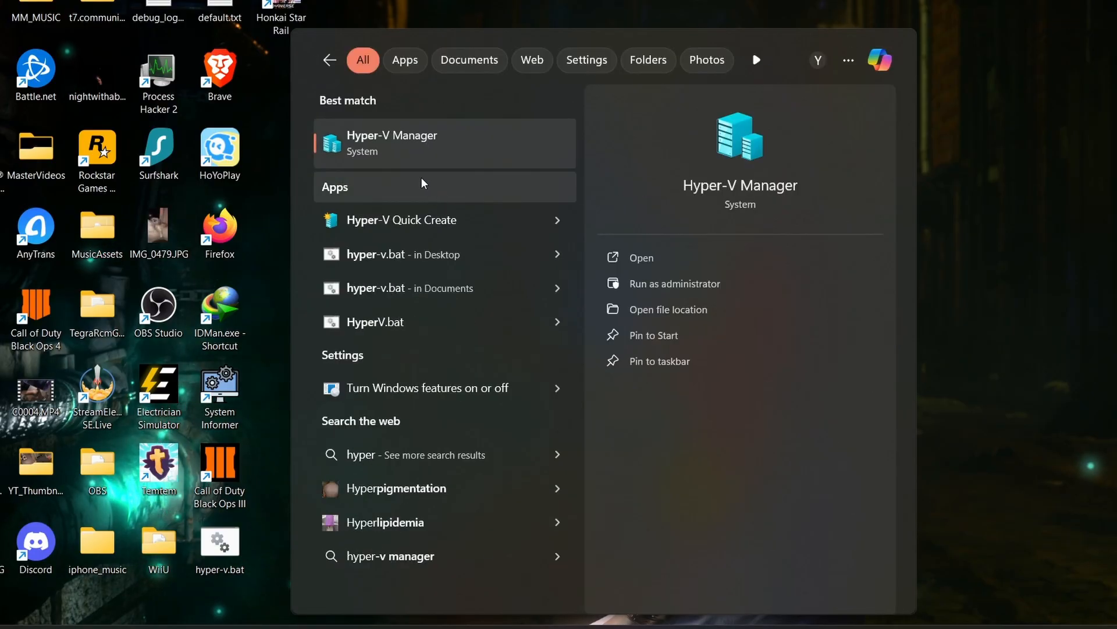
right_click(425, 151)
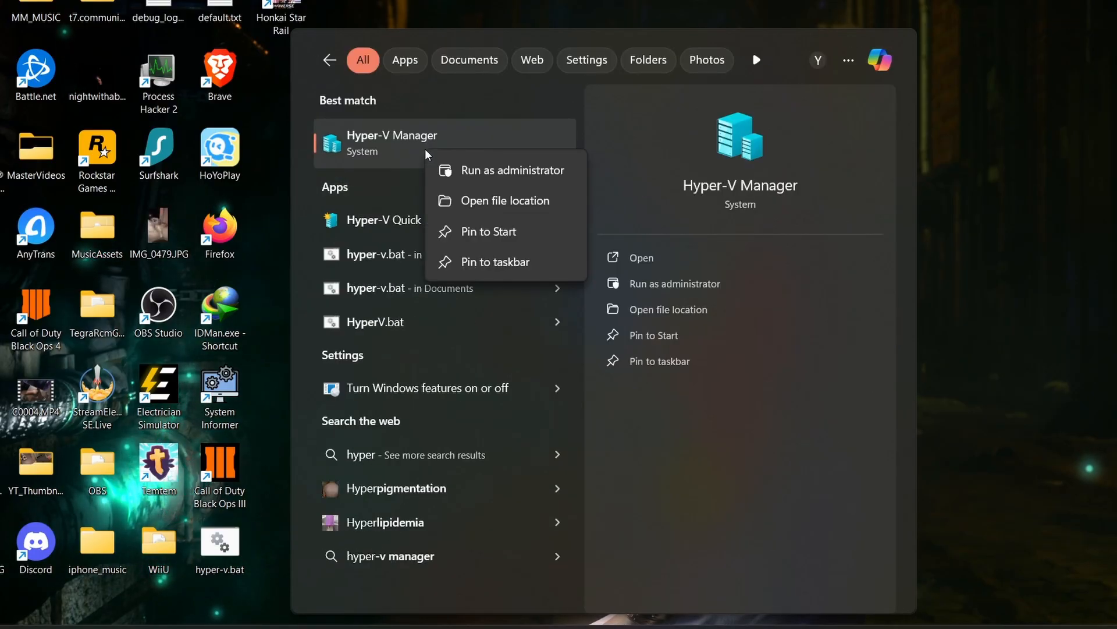
click(489, 175)
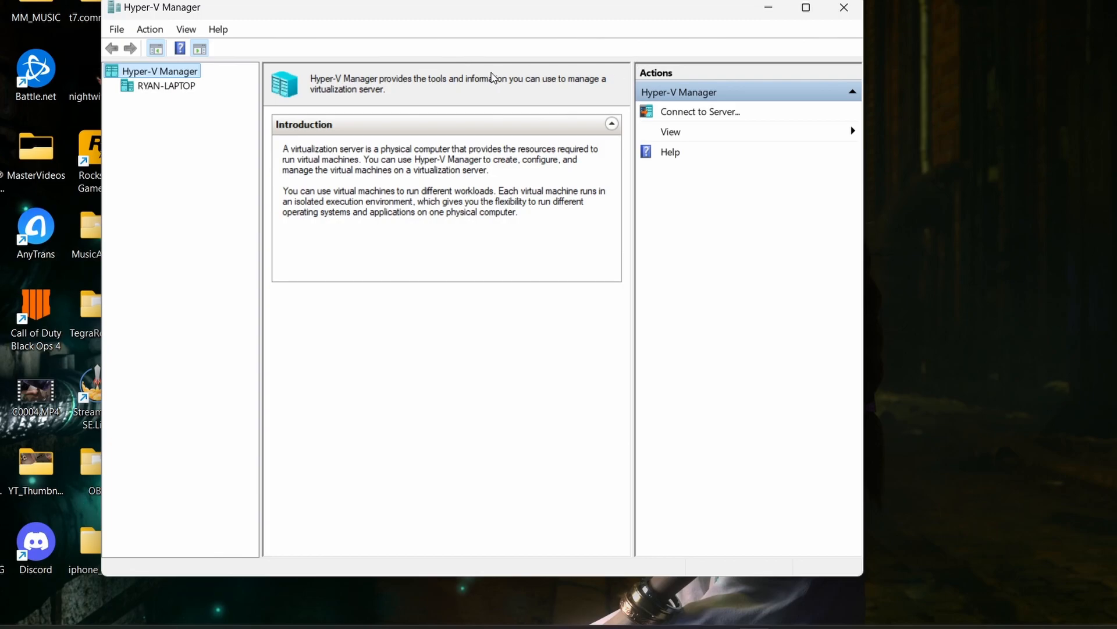
click(614, 131)
click(614, 131)
click(166, 87)
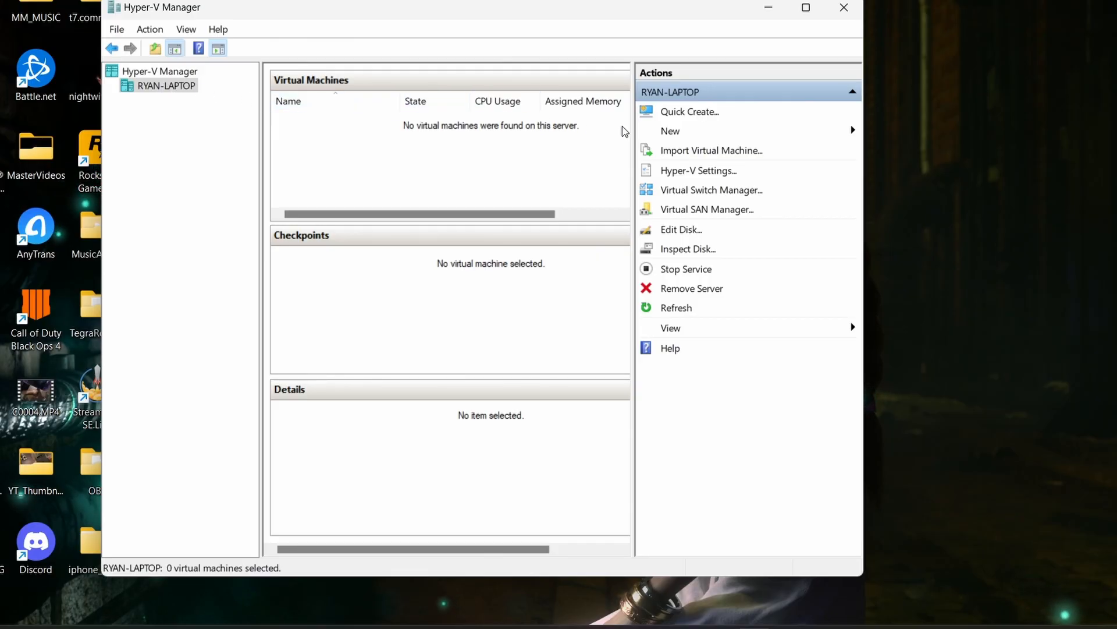
- Start creating a new virtual machine with custom configuration on the local server and name it Windows 11
click(687, 140)
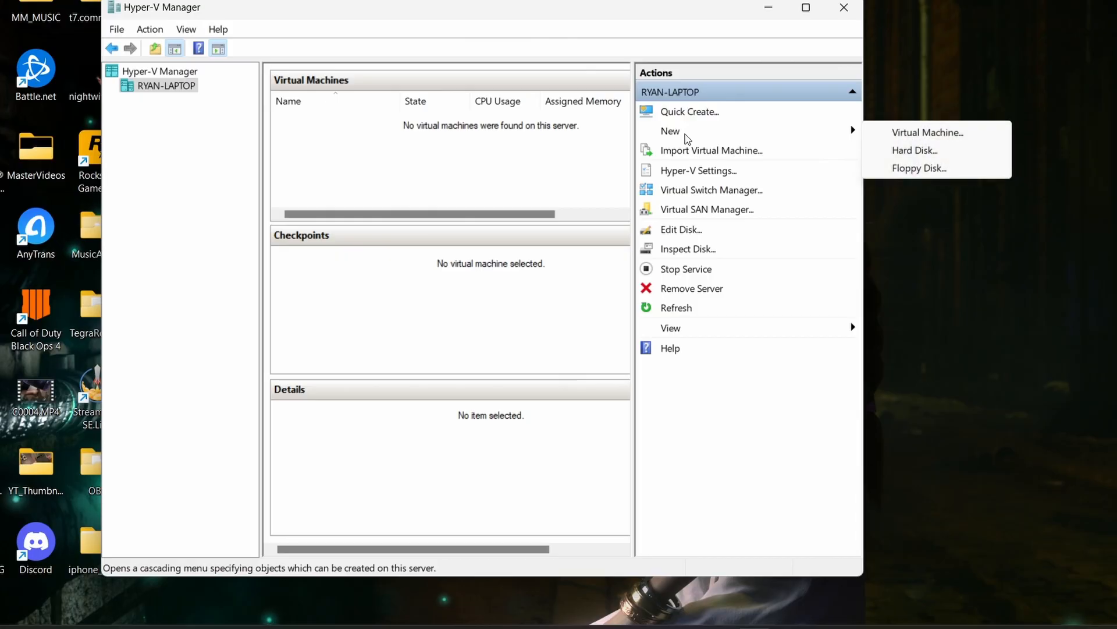
click(895, 137)
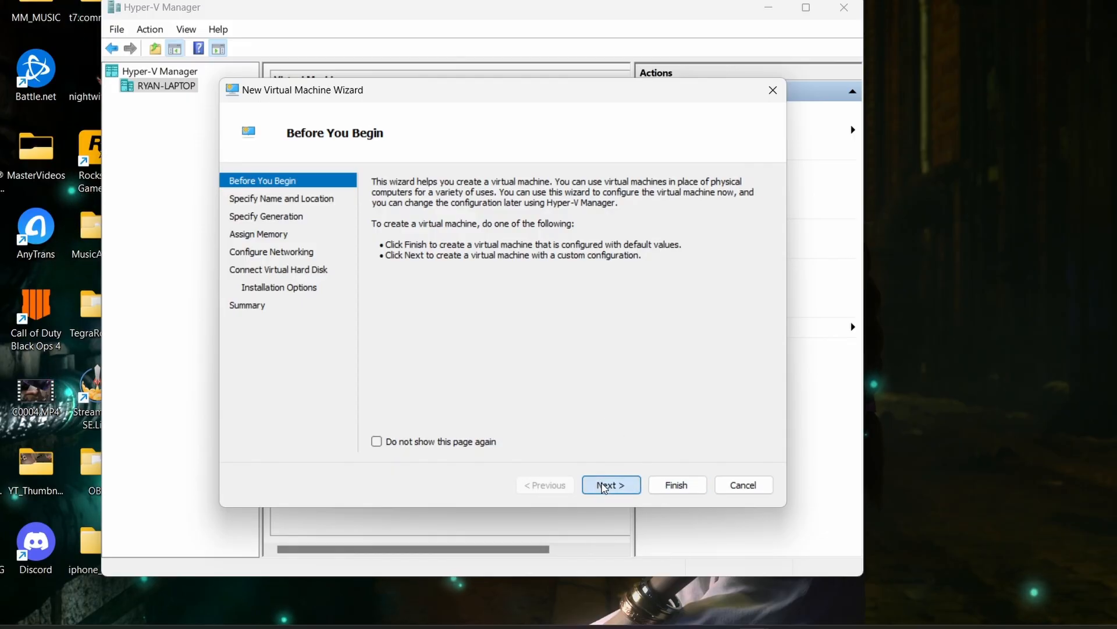
click(603, 486)
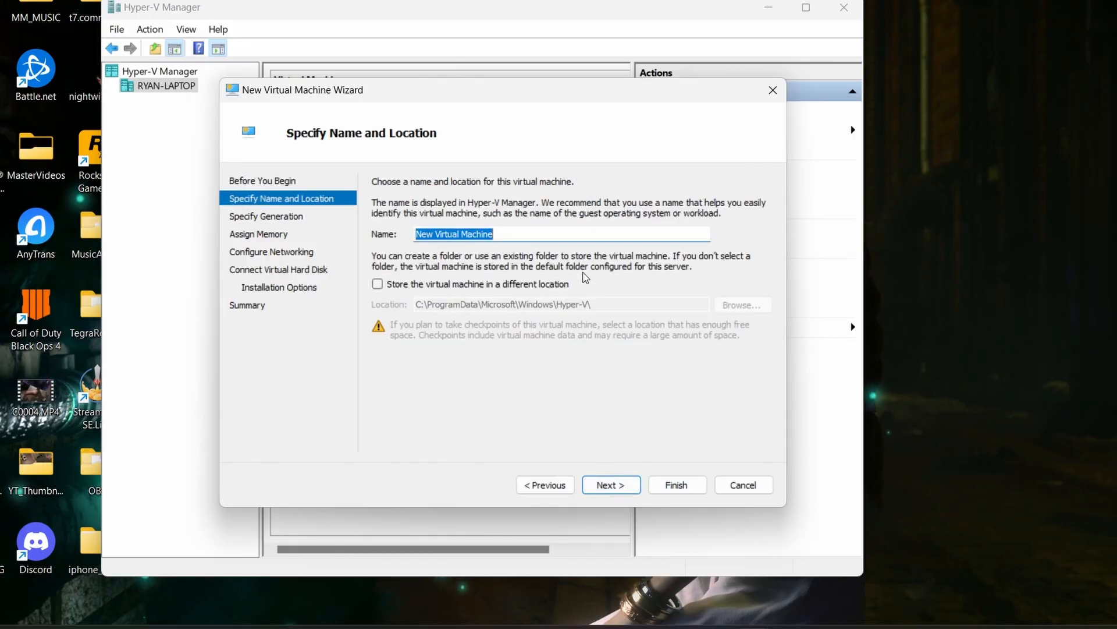
text(Windows 11)
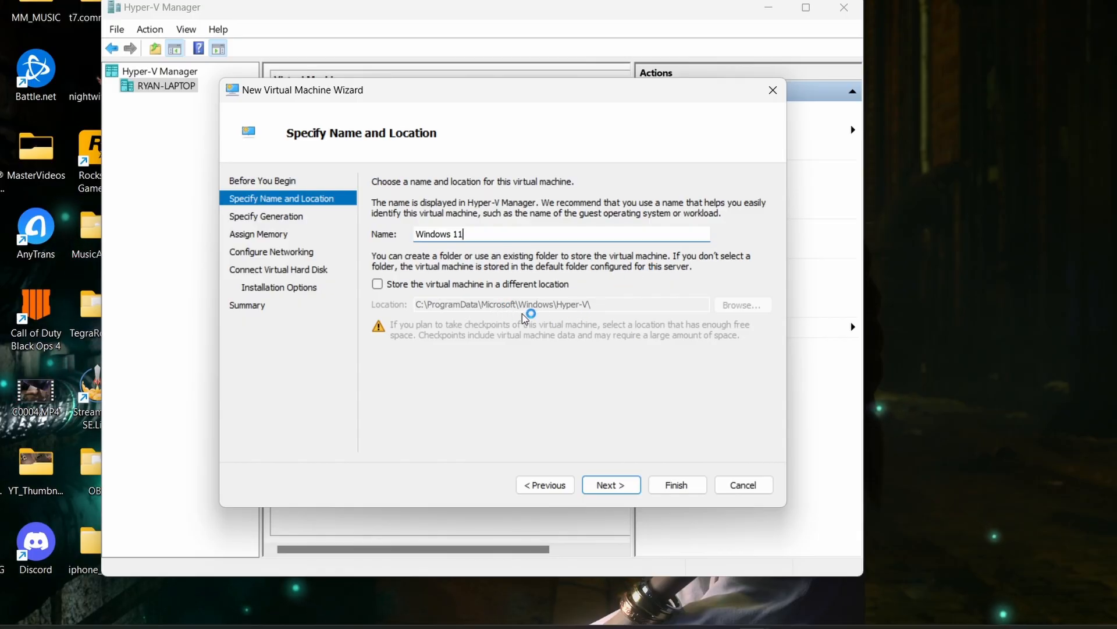
- Check the free space on the Windows-SSD (C:) drive in its properties, then close File Explorer
click(507, 628)
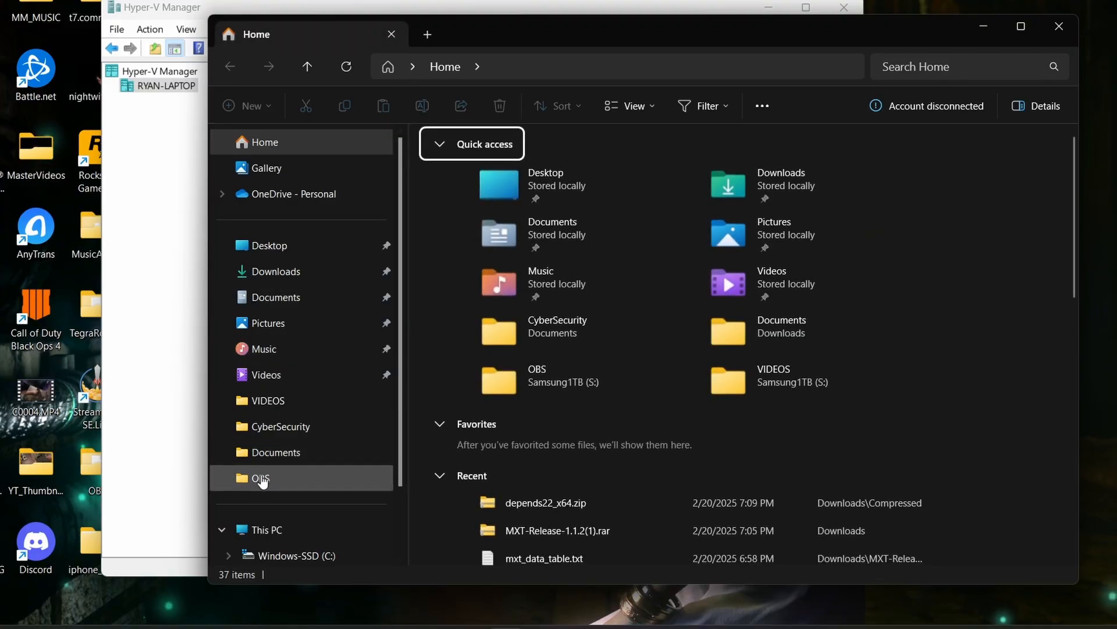
right_click(278, 557)
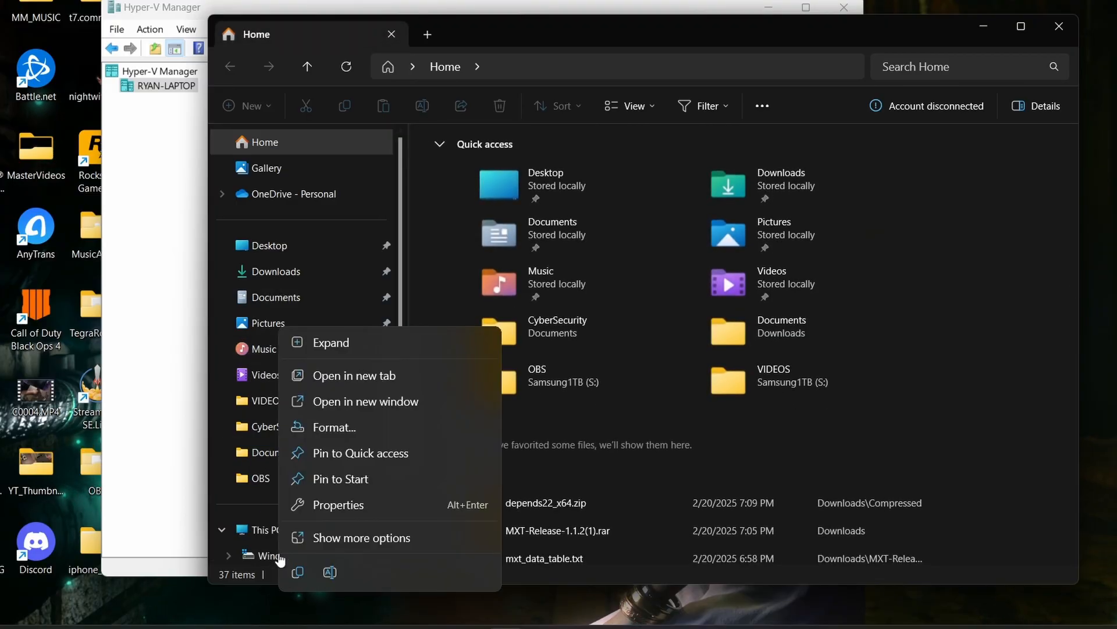
click(342, 502)
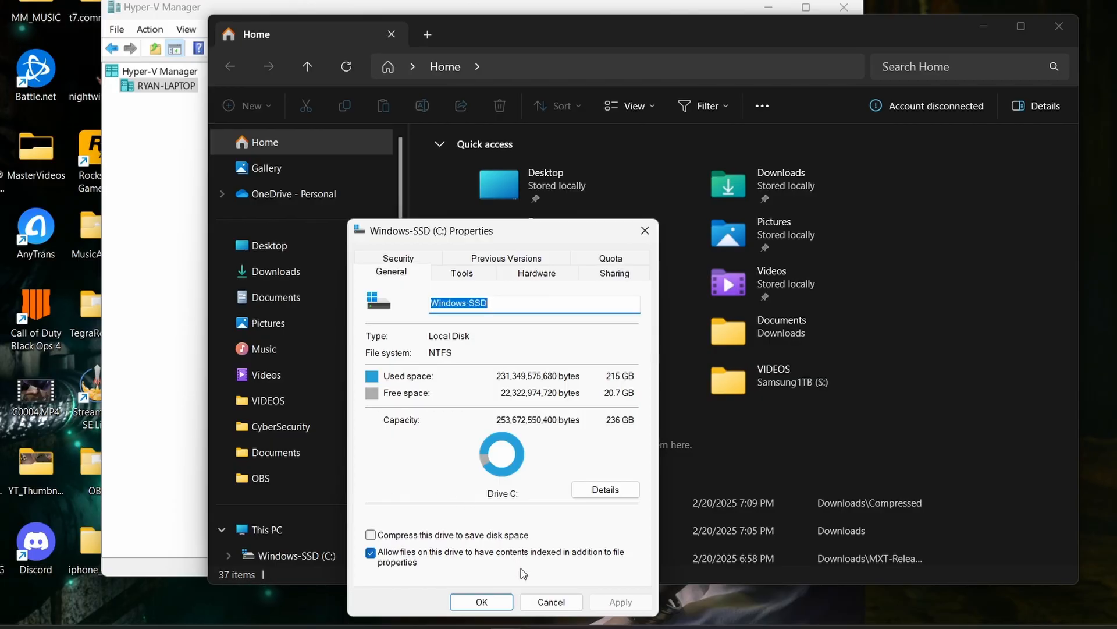
click(556, 603)
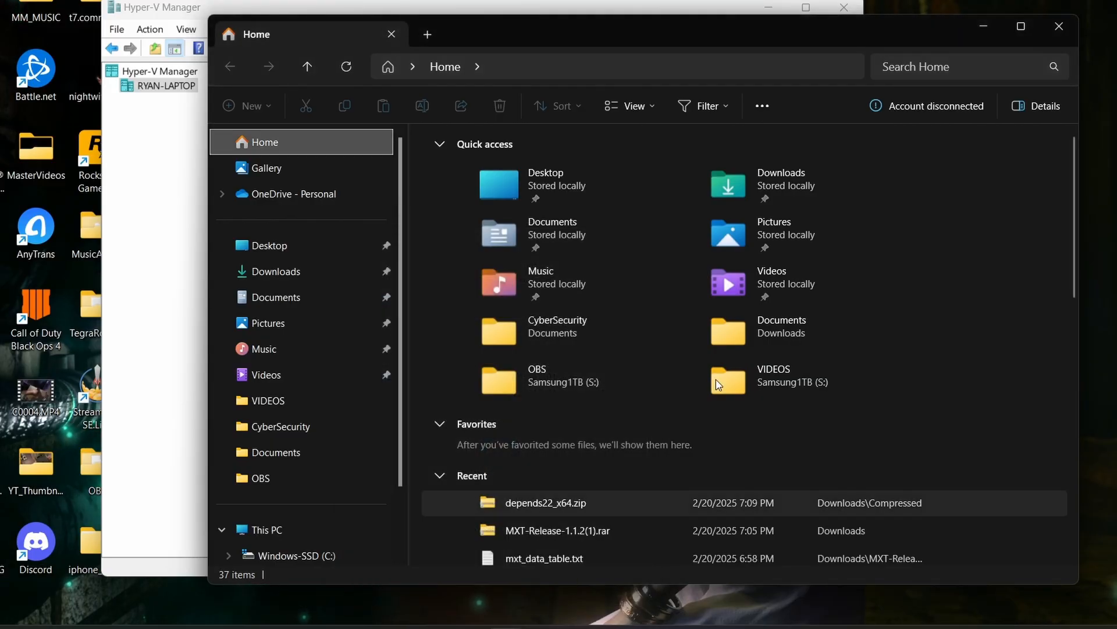
click(1059, 26)
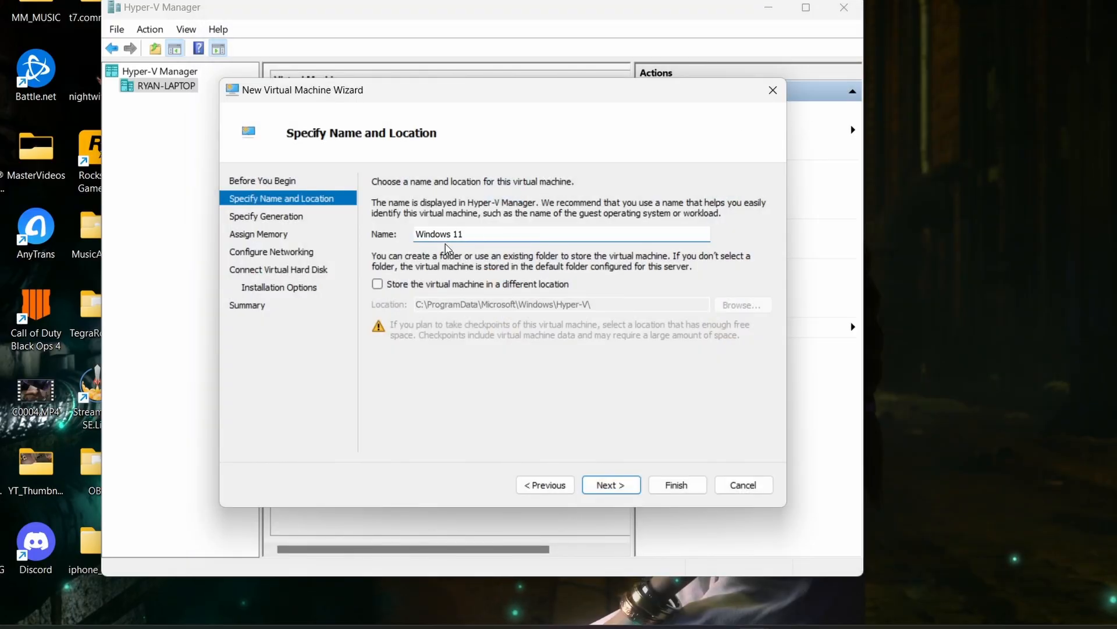
- Store the virtual machine in a different location, on the Samsung1TB drive at S:\, and continue to the generation settings
click(377, 285)
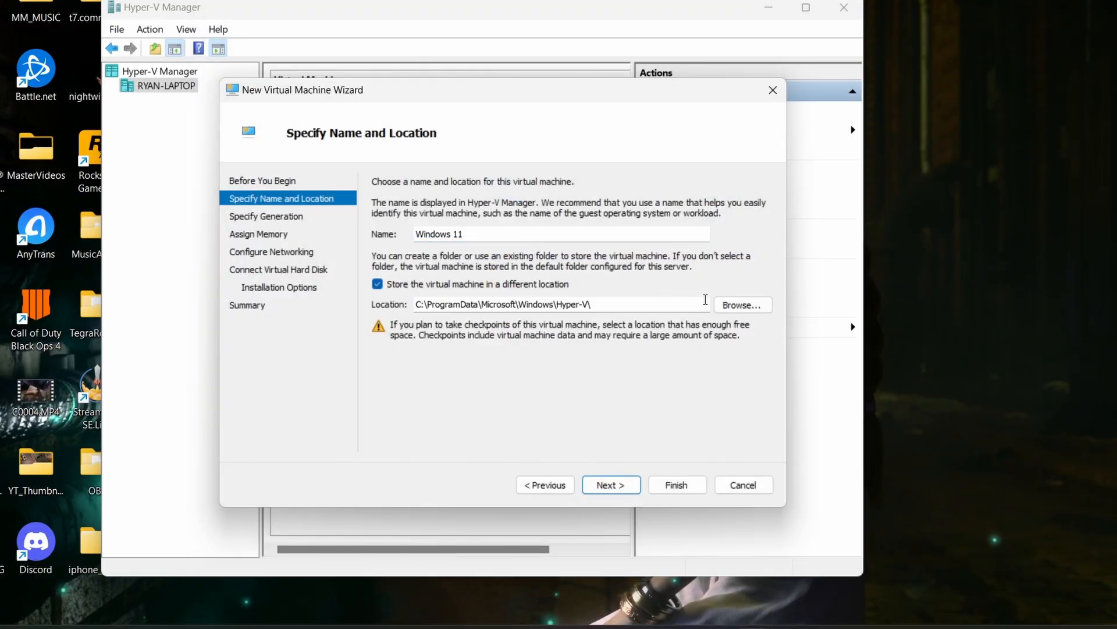
click(741, 304)
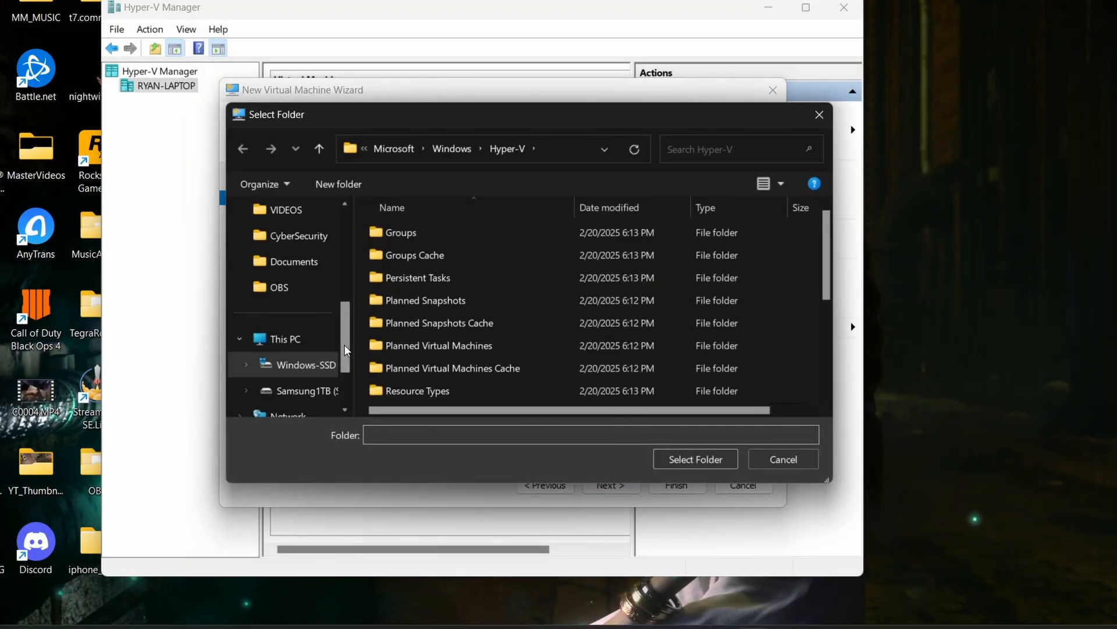
click(300, 391)
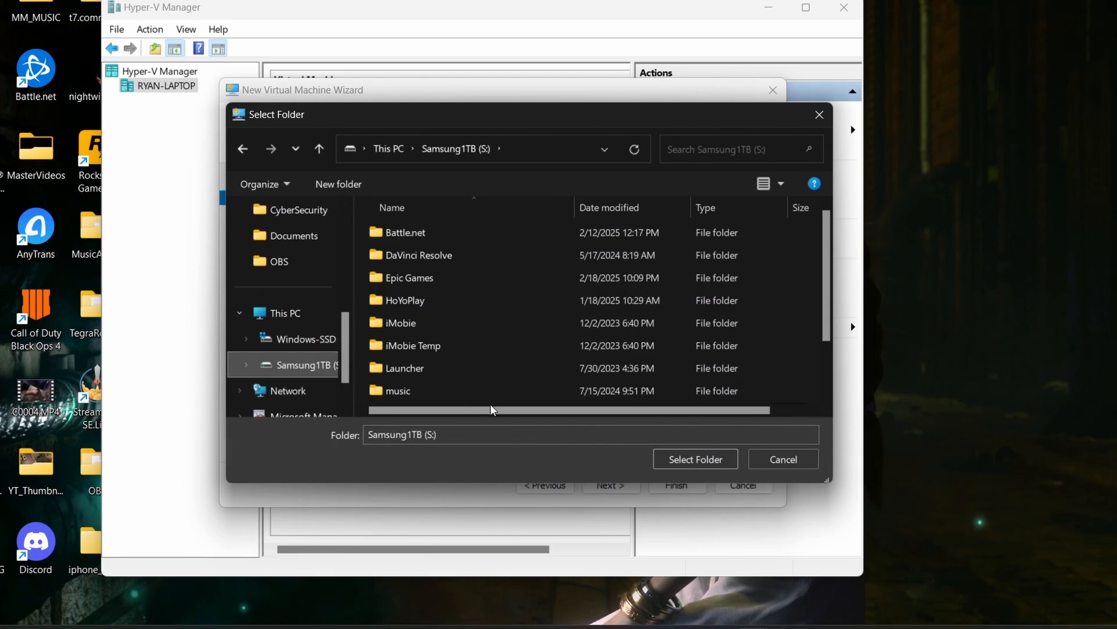
click(675, 458)
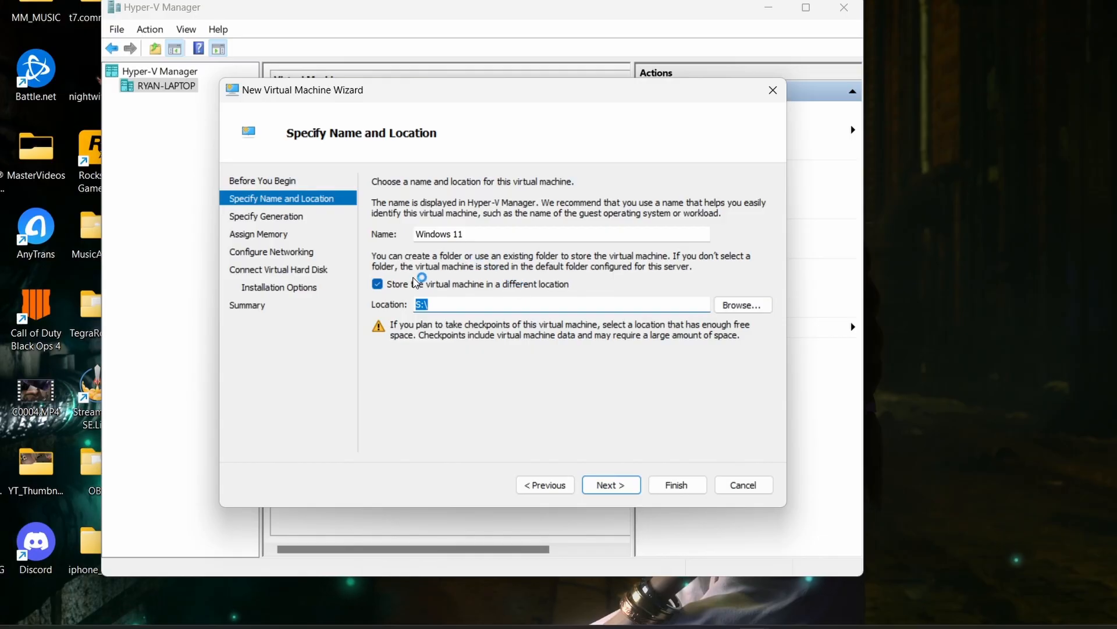
click(487, 302)
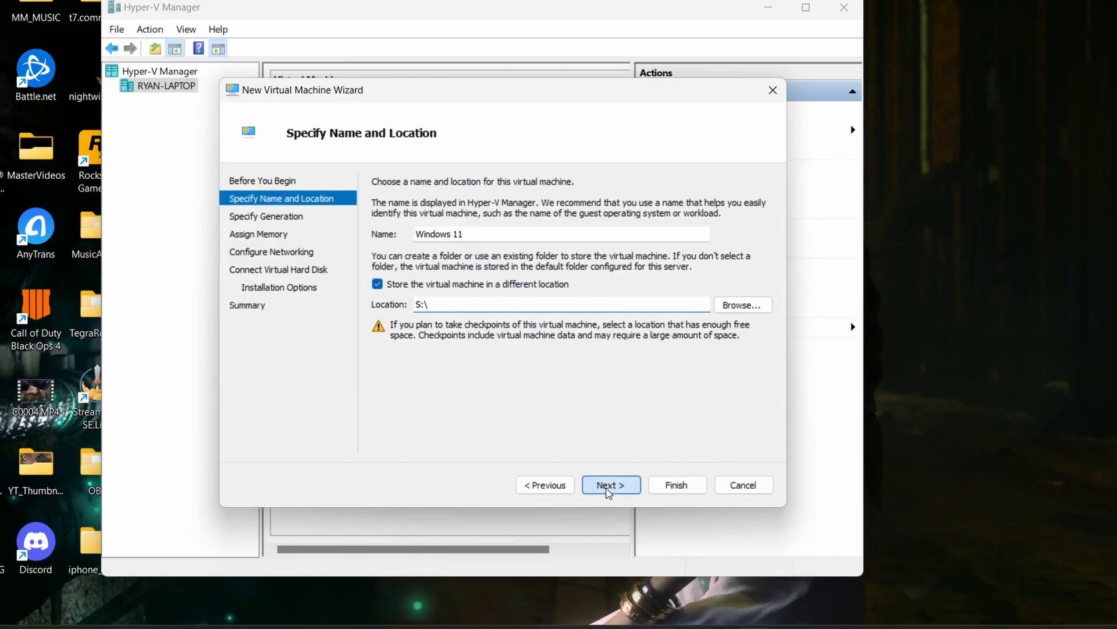
click(608, 489)
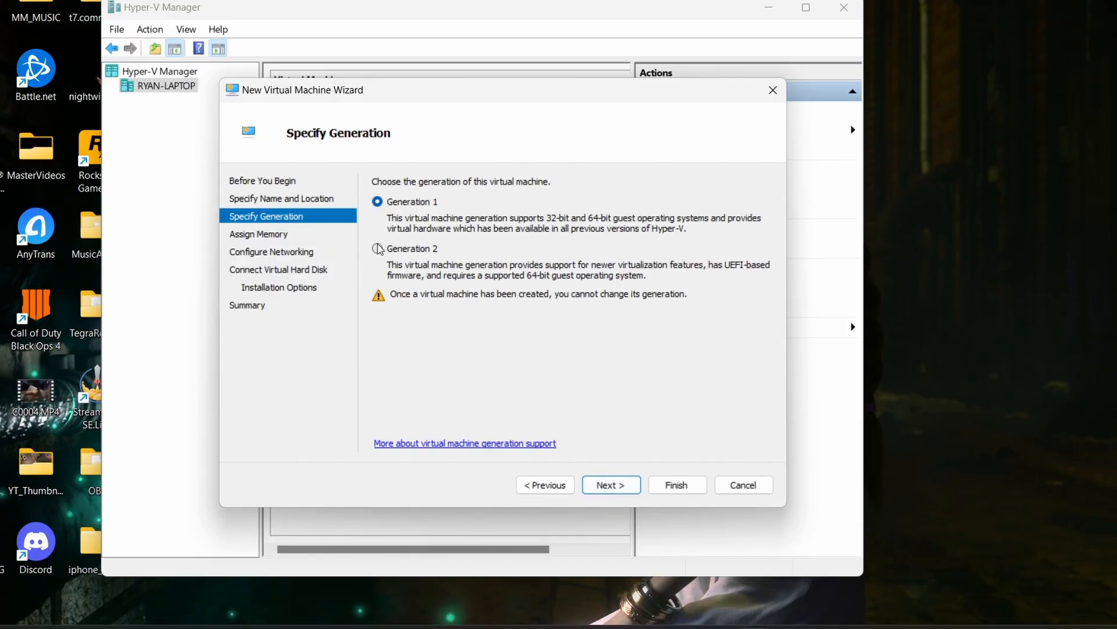
- Choose Generation 2 and assign 8192 MB of startup memory with Dynamic Memory turned off
click(378, 250)
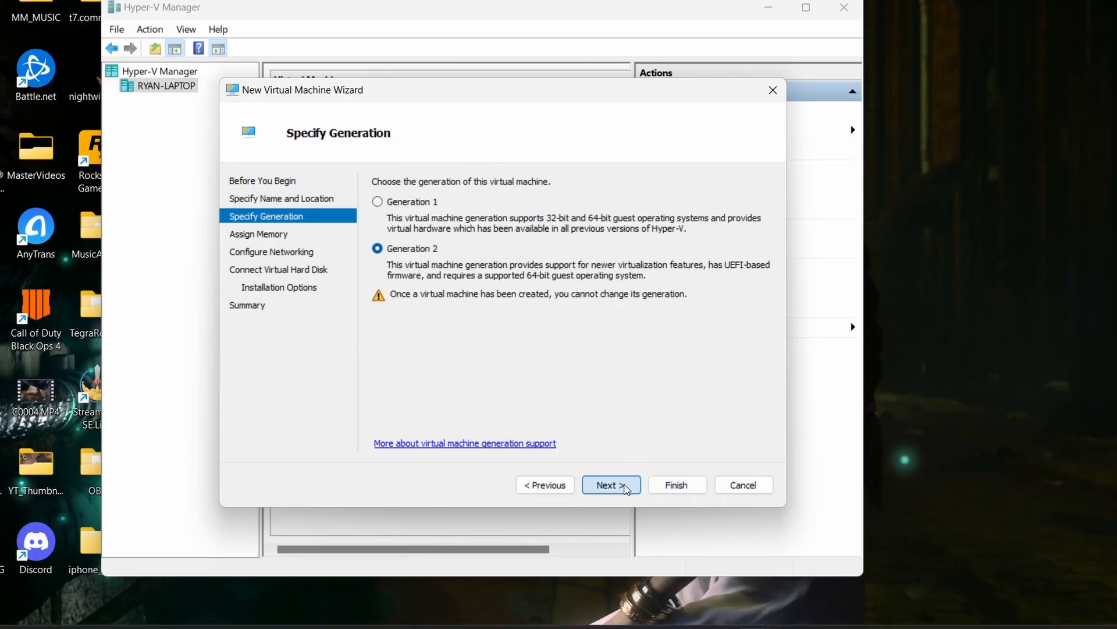
click(626, 487)
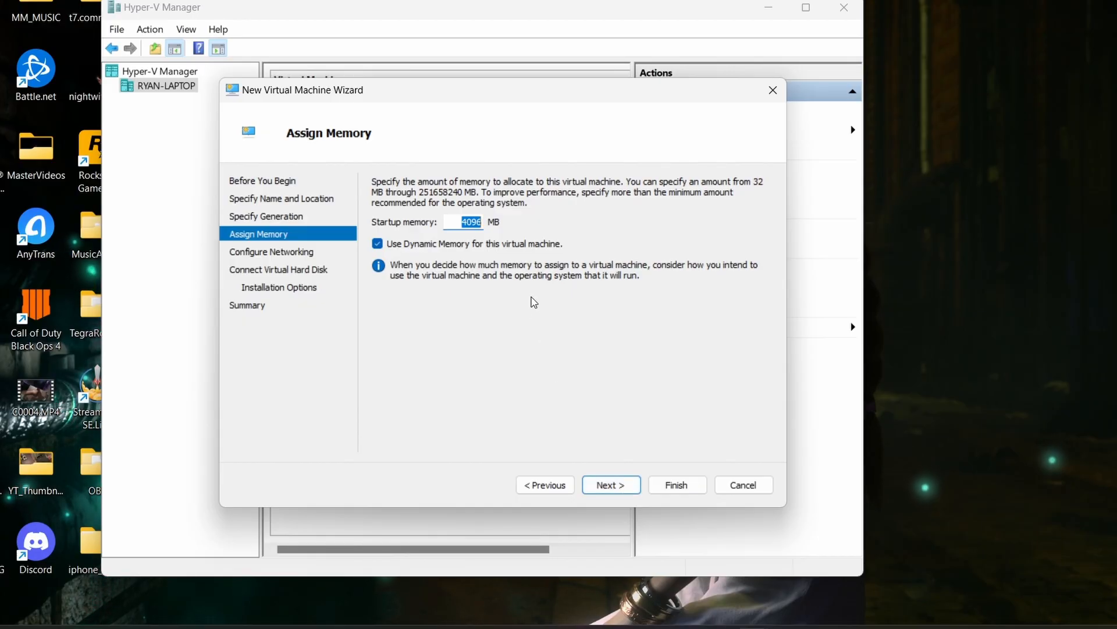
text(8192)
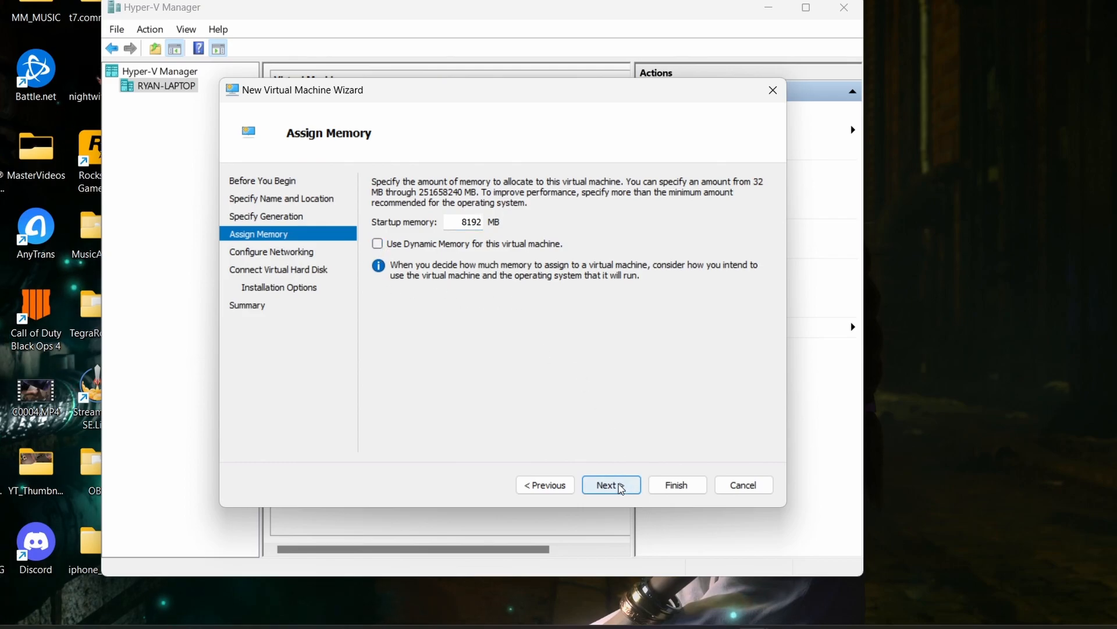
click(620, 488)
- Connect the virtual machine's network adapter to Default Switch and continue to the virtual hard disk settings
click(571, 215)
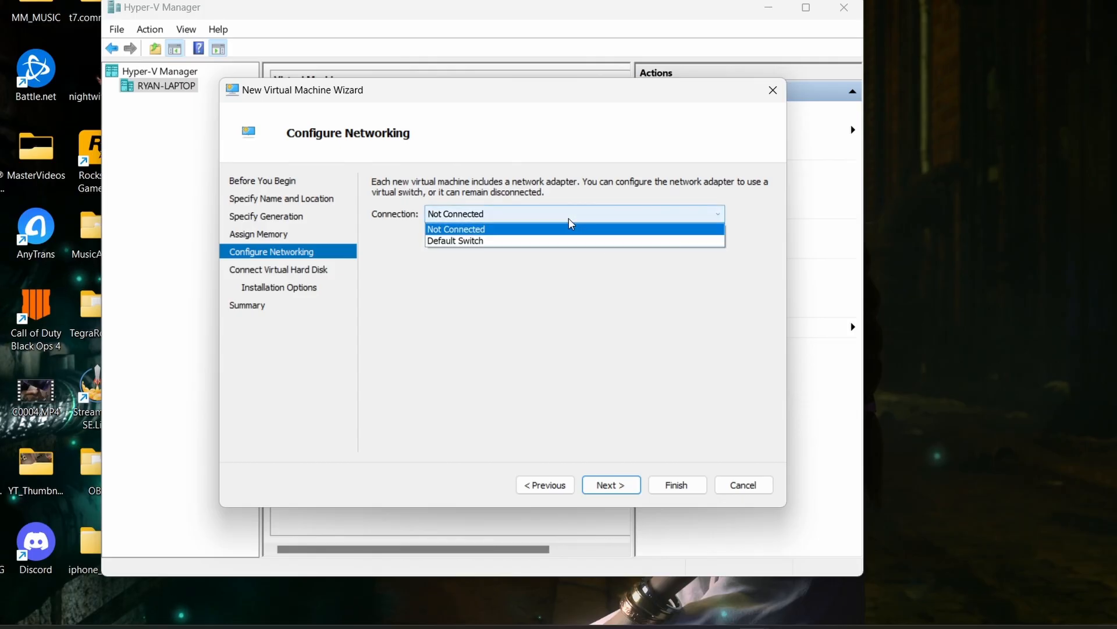
click(489, 241)
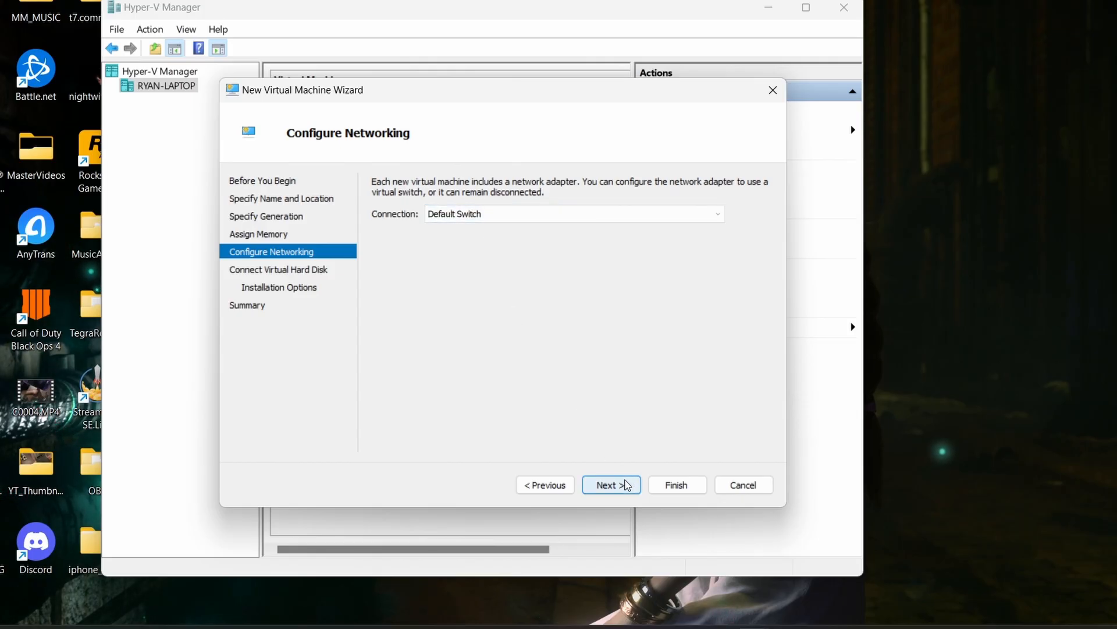
click(621, 486)
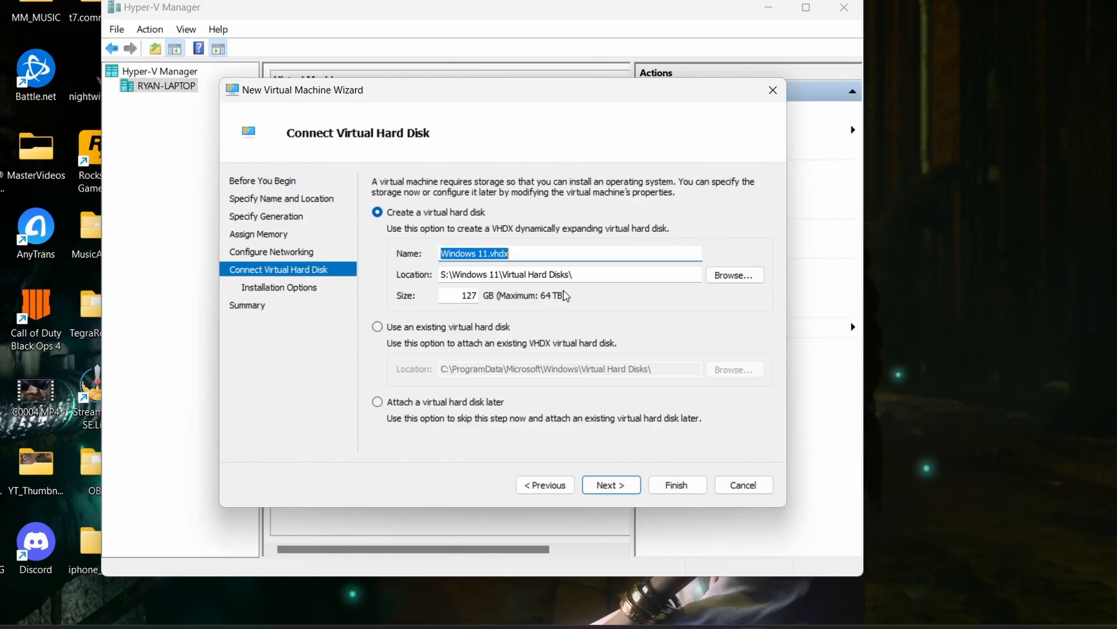
- Set the new Windows 11.vhdx virtual hard disk's size to 250 GB and continue to the installation options
double_click(458, 296)
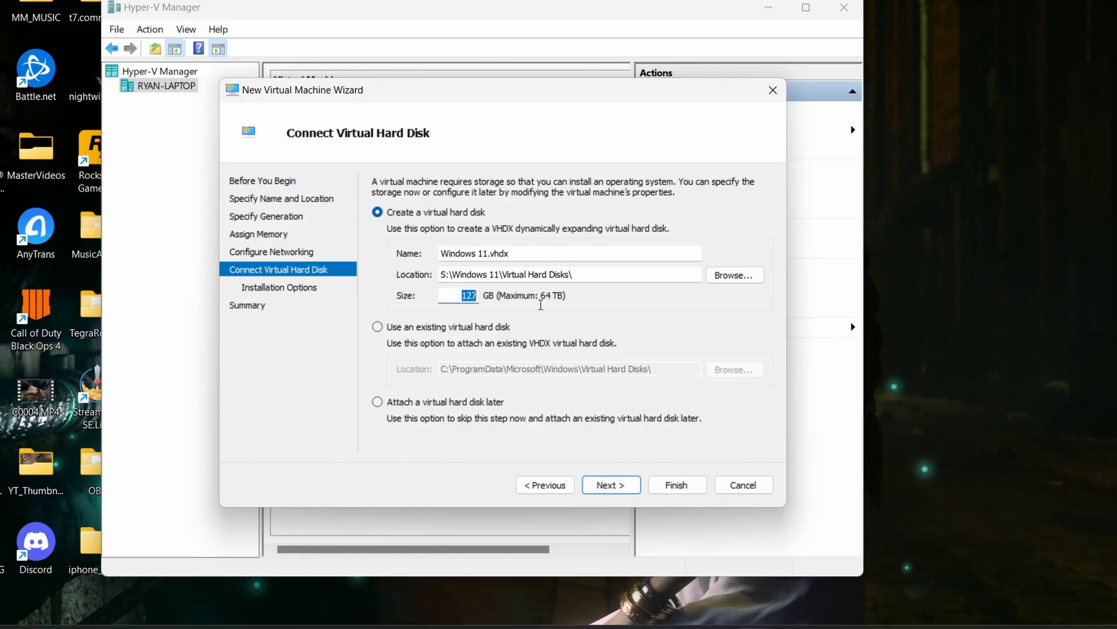
text(250)
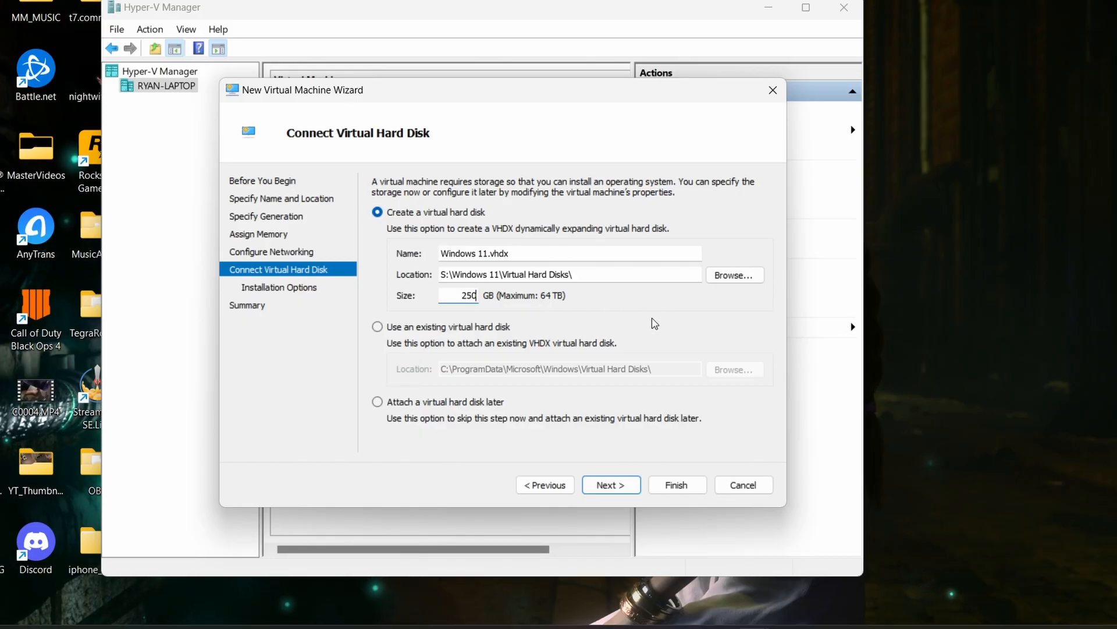
click(505, 627)
click(544, 297)
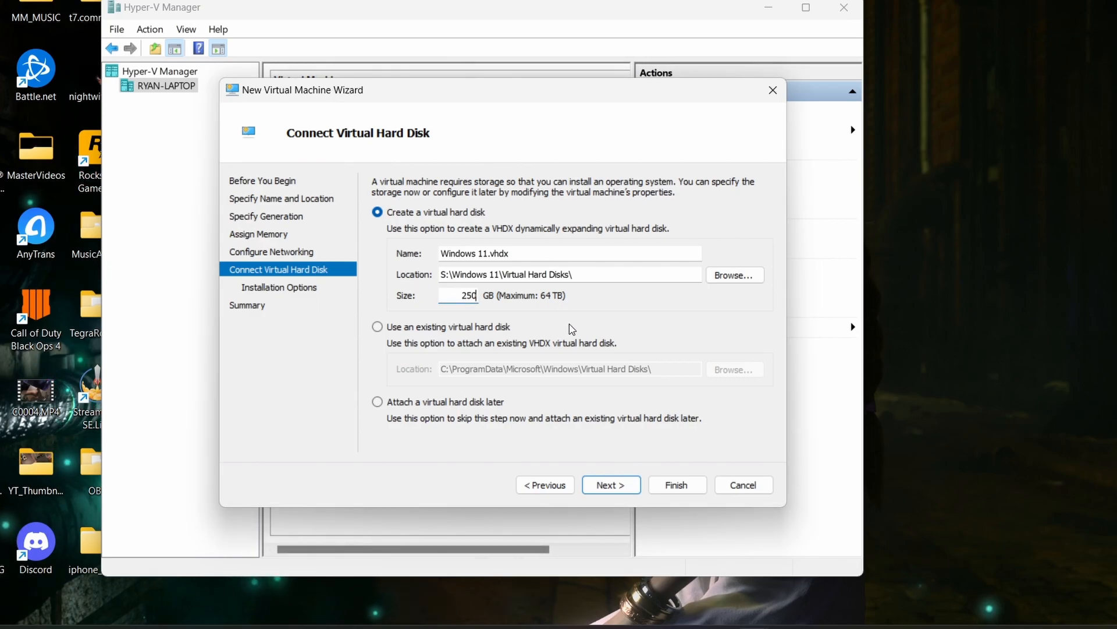
click(611, 490)
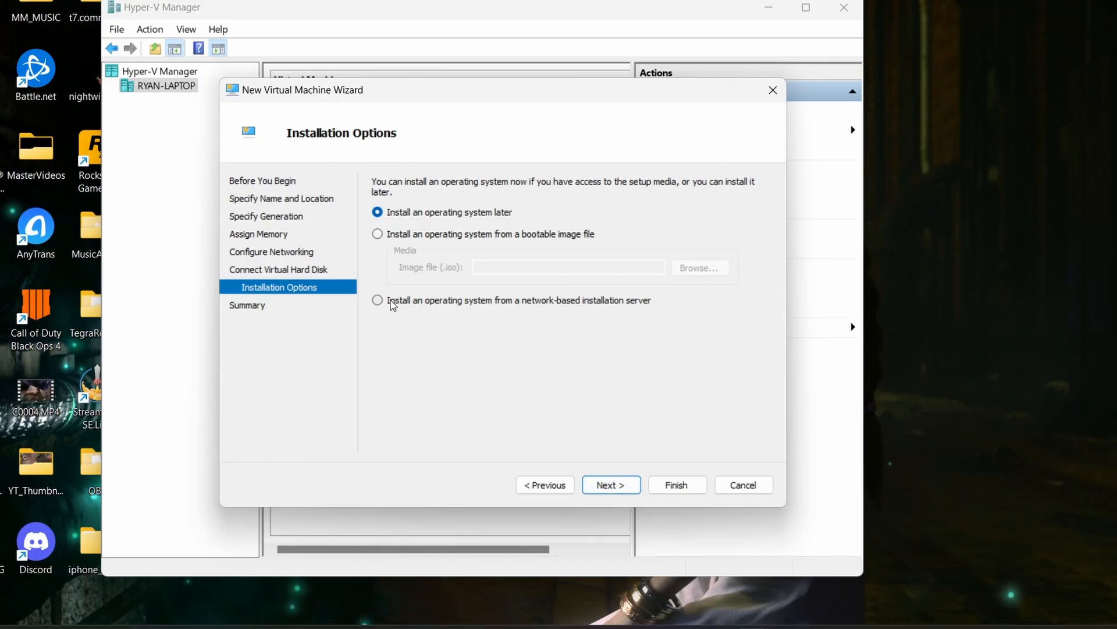
- Select the Windows 11 consumer editions 23H2 ISO from Downloads as the bootable installation image and finish creating the virtual machine
click(378, 234)
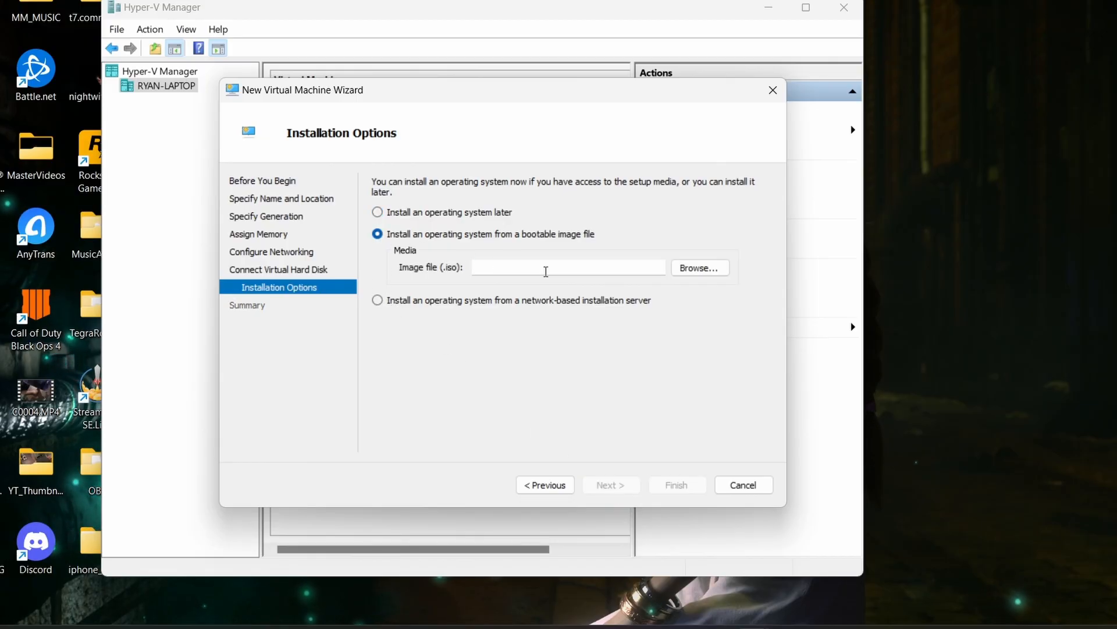
click(699, 269)
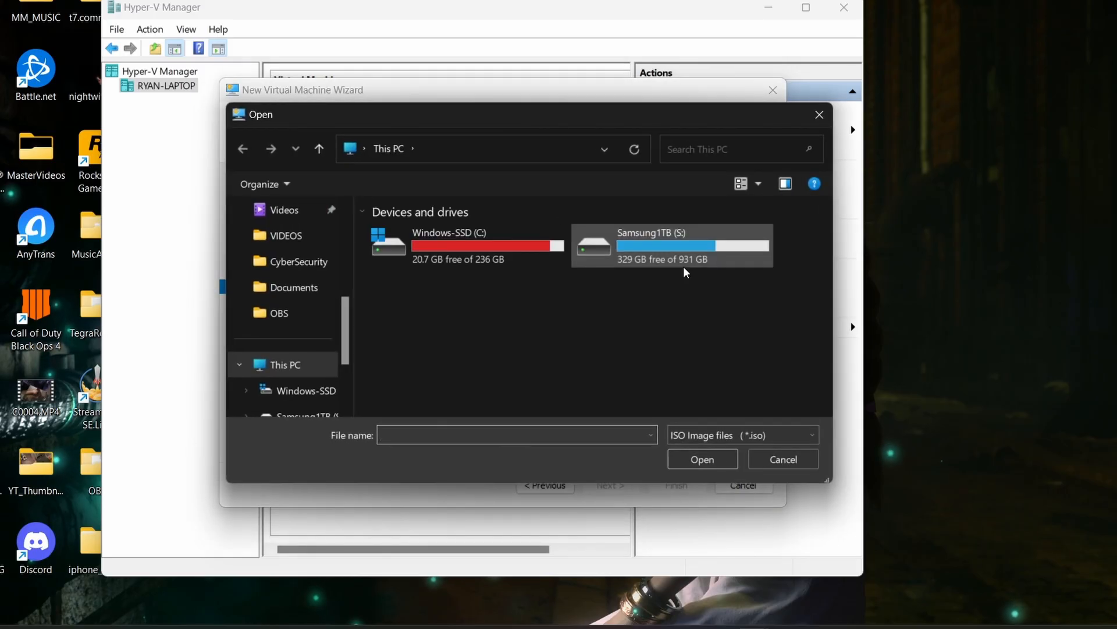
scroll(345, 375, down, 1)
scroll(345, 374, up, 4)
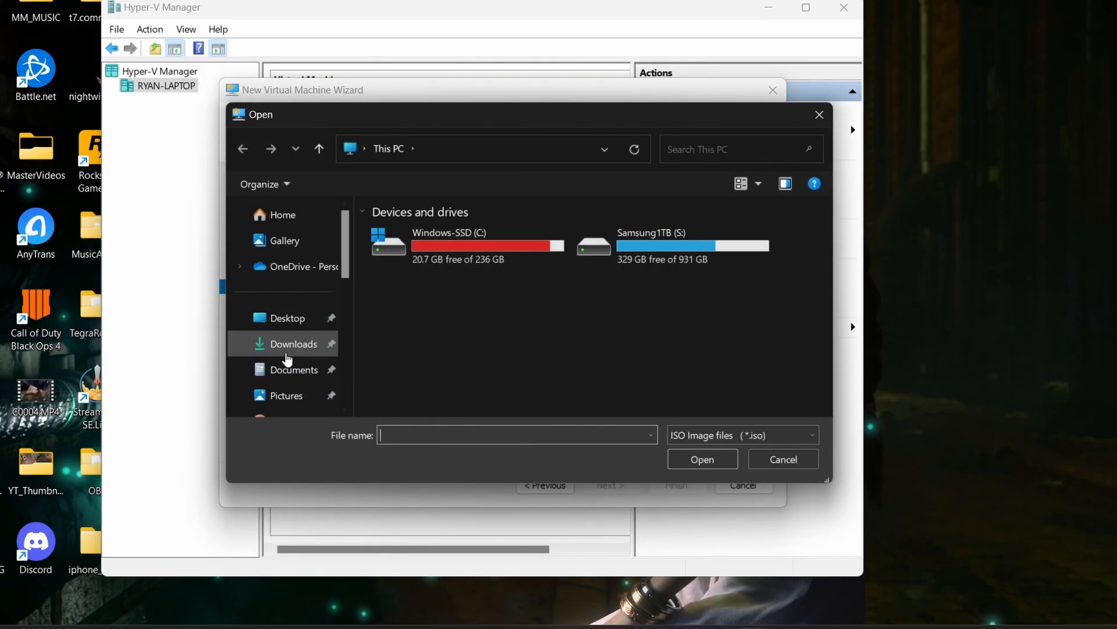
click(286, 354)
click(482, 258)
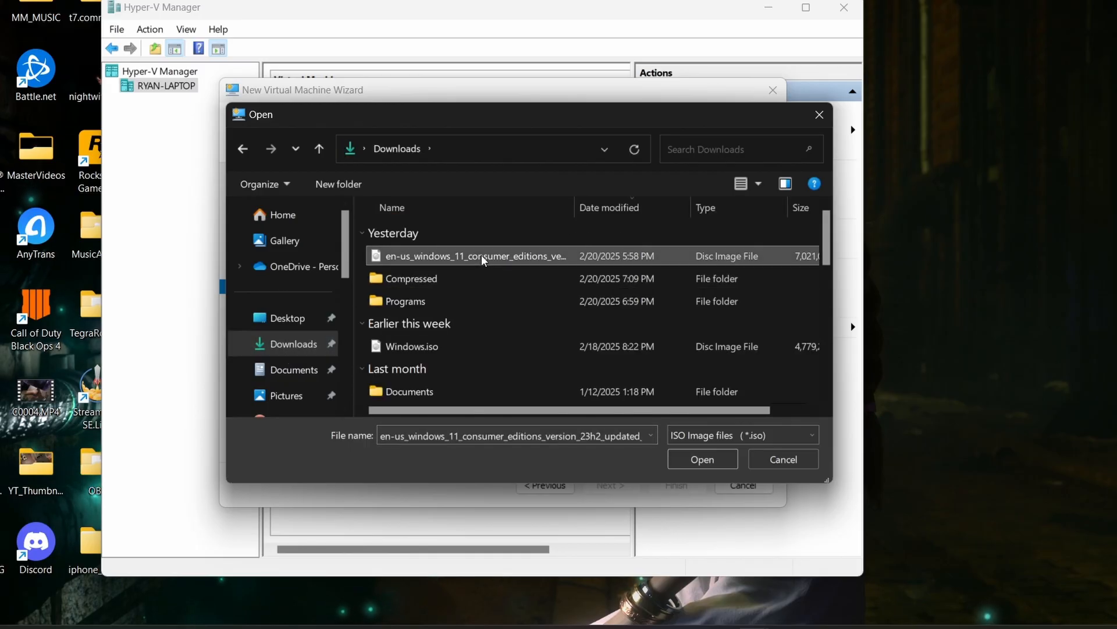
click(703, 459)
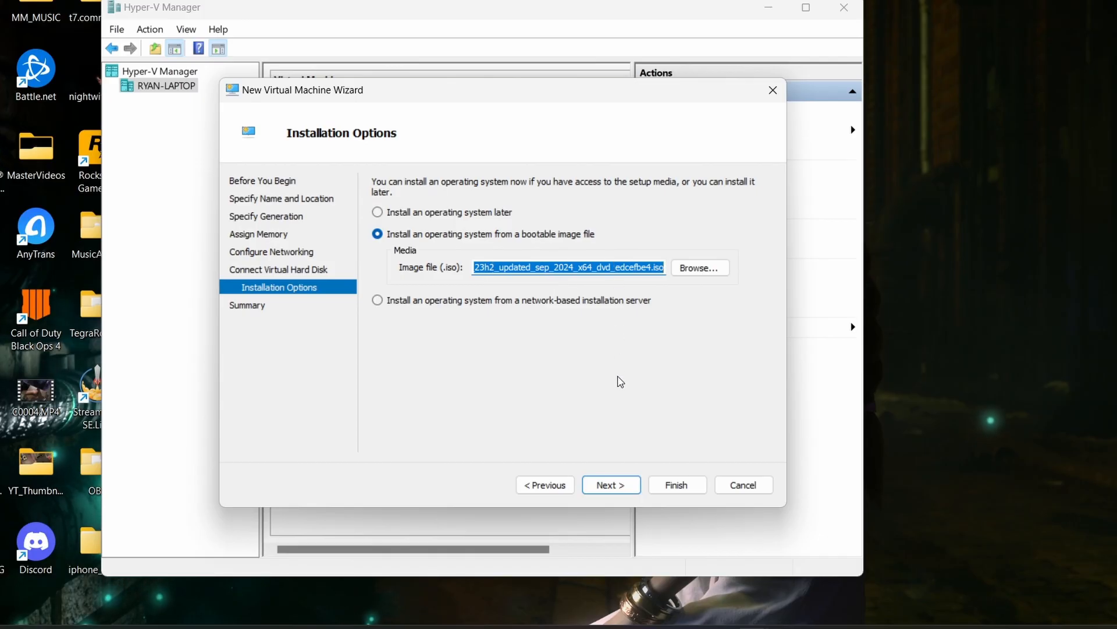
click(610, 484)
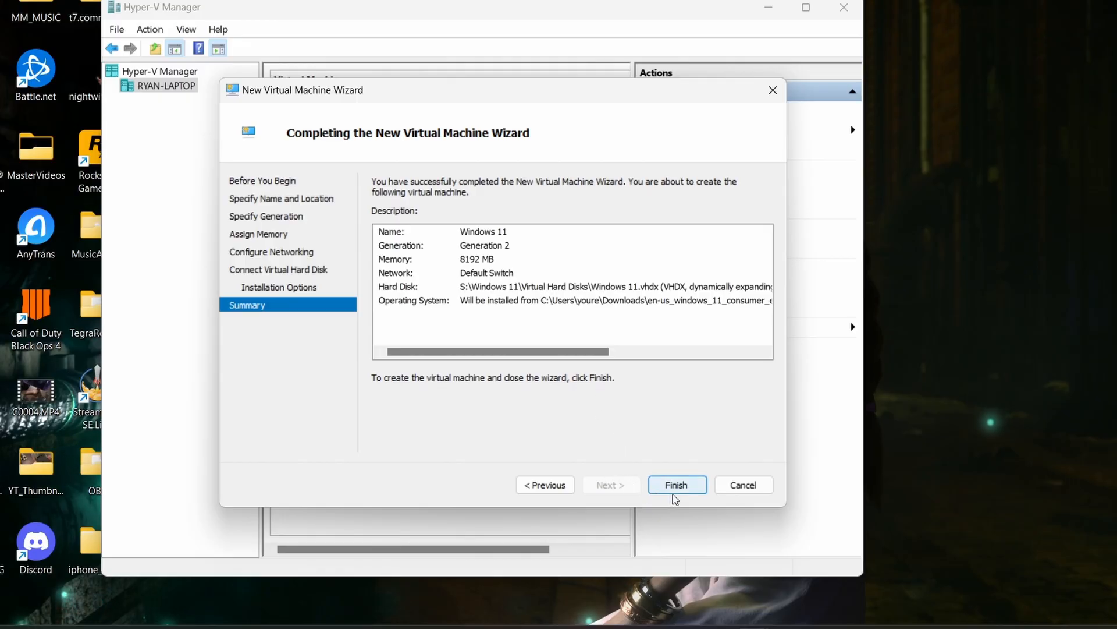
click(676, 485)
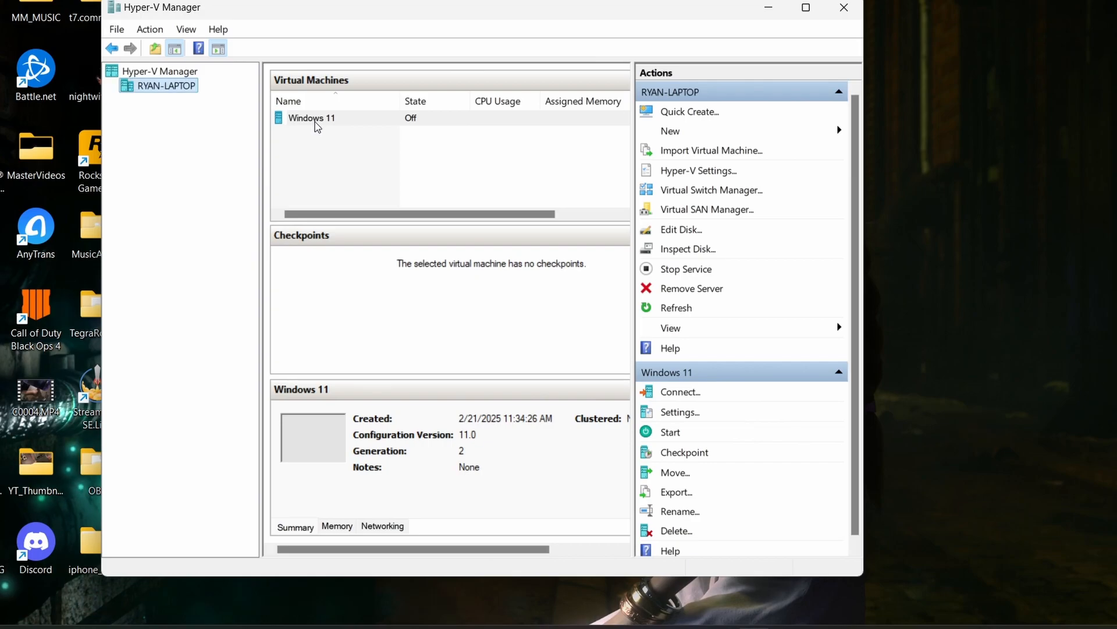
click(314, 120)
click(315, 119)
right_click(316, 120)
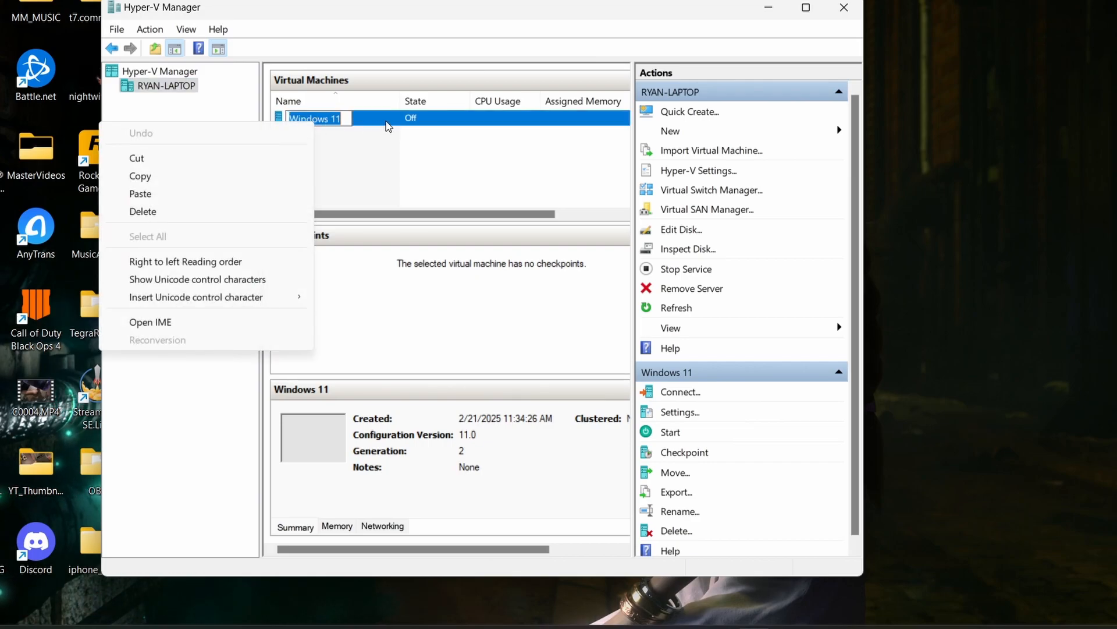
click(388, 125)
- Open the Windows 11 virtual machine's settings and set its number of virtual processors to 3
right_click(388, 125)
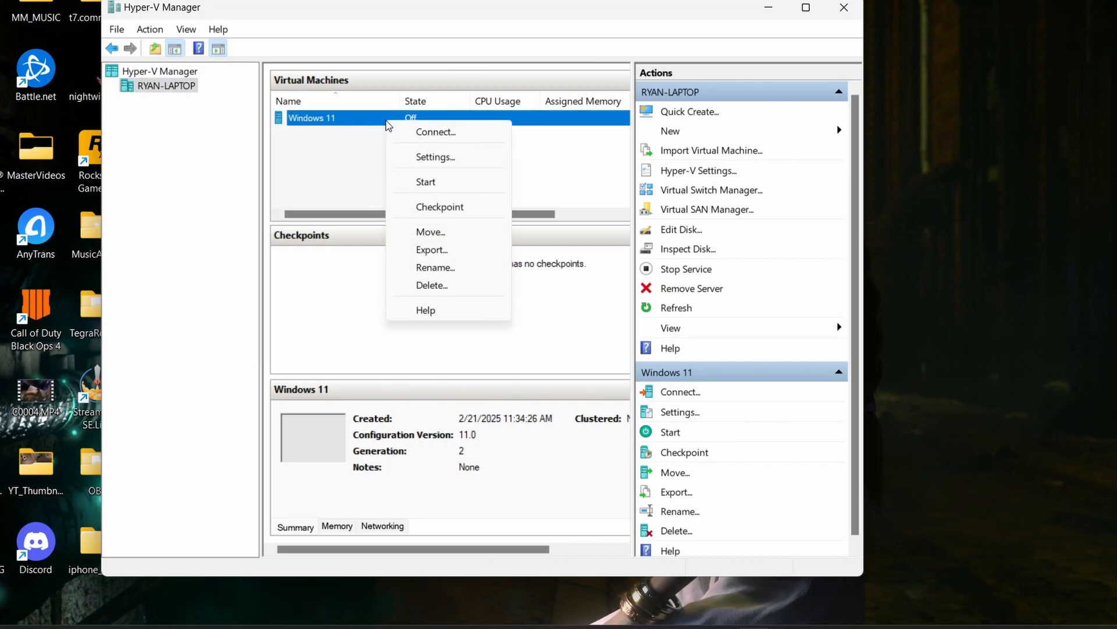
click(423, 159)
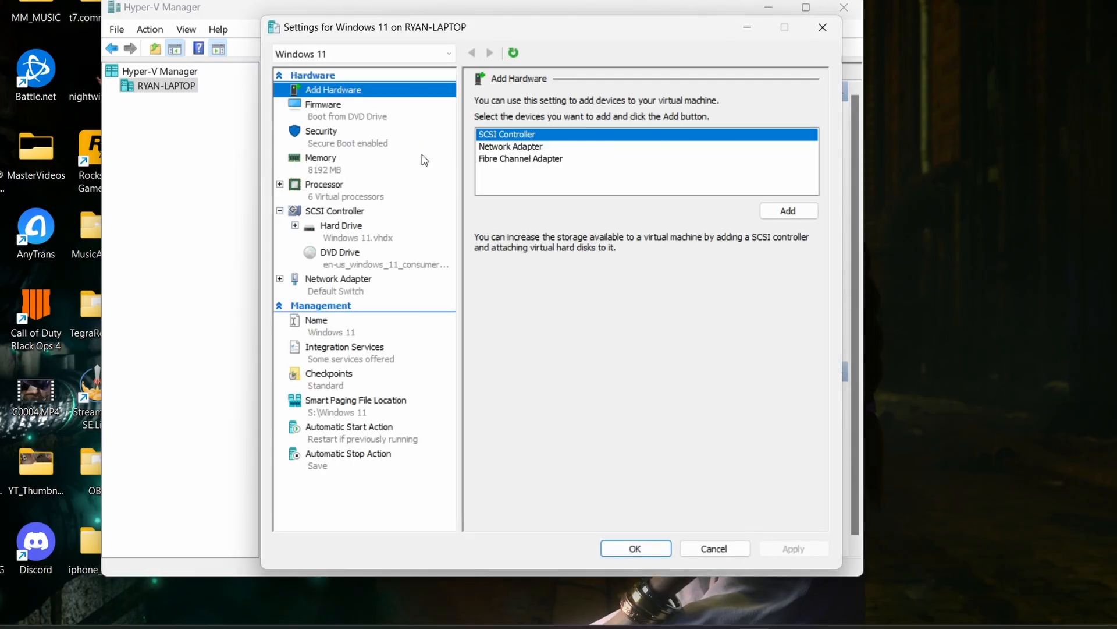
click(312, 197)
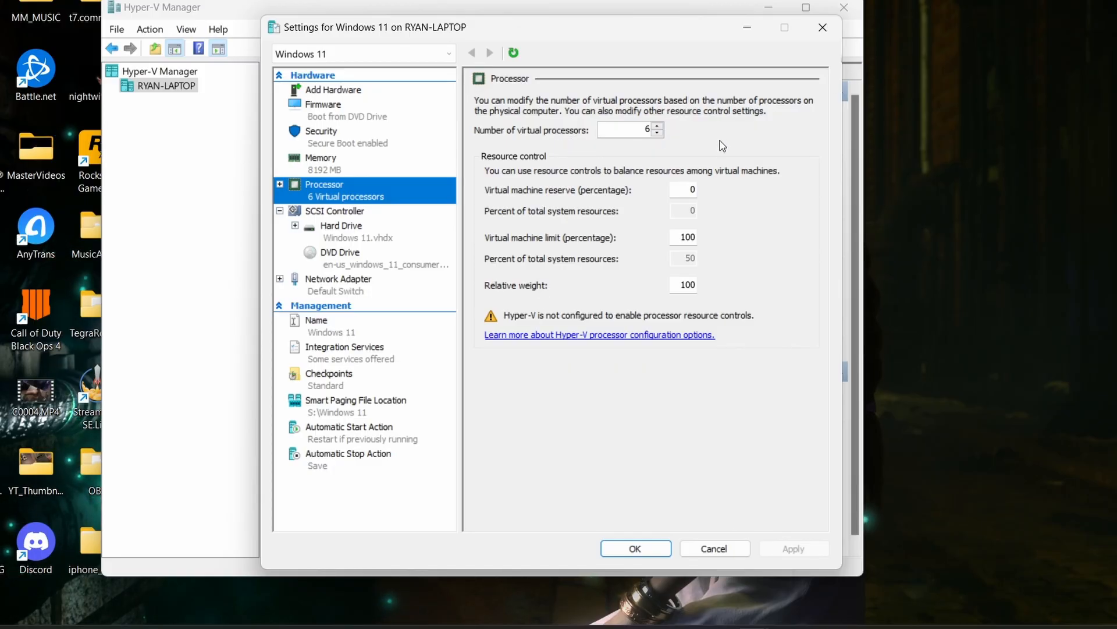
click(659, 133)
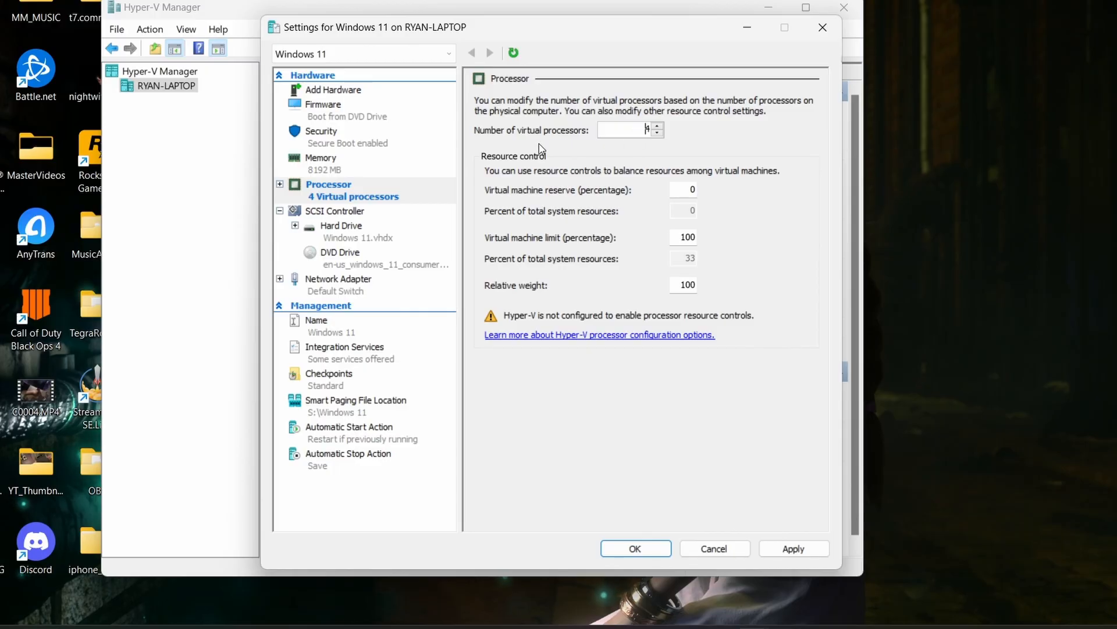
click(658, 133)
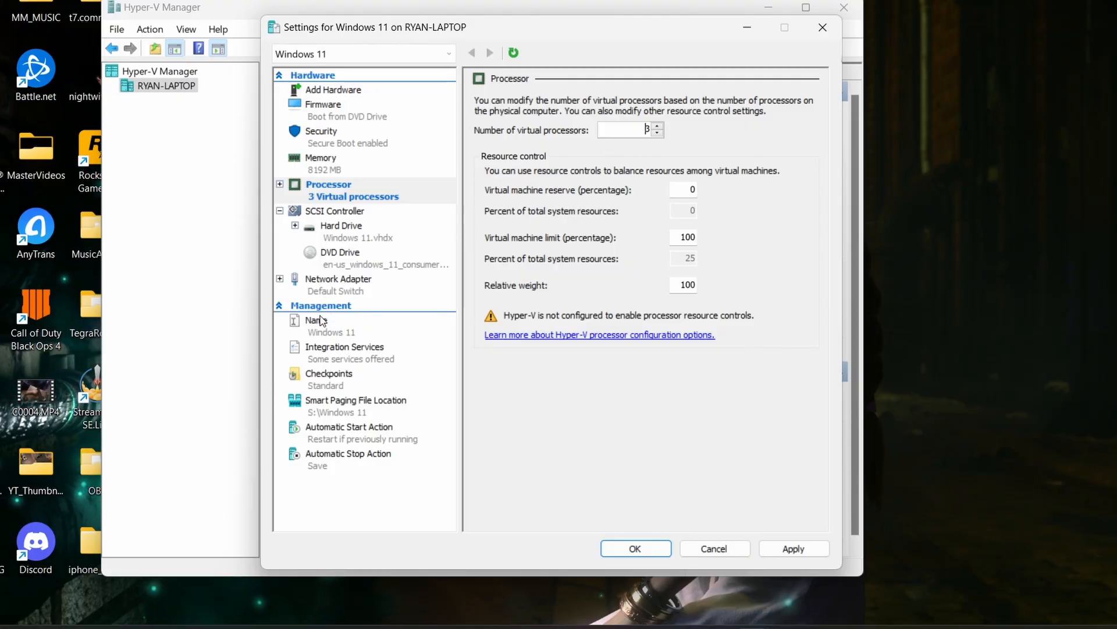
- Enable the Trusted Platform Module in the virtual machine's security settings, then apply and close the settings
click(318, 133)
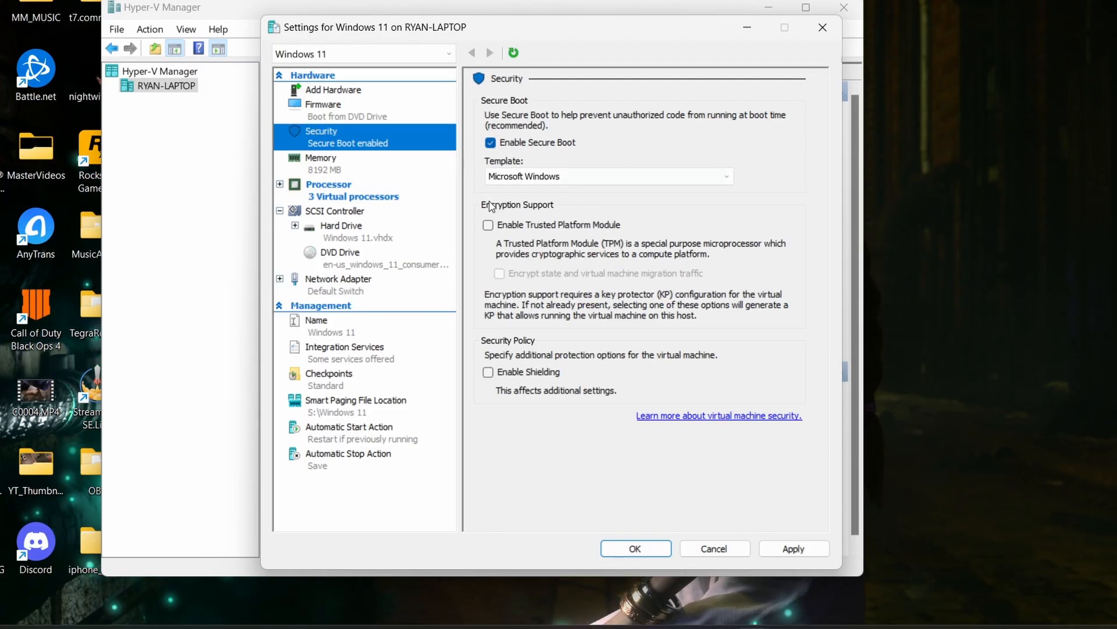
click(488, 227)
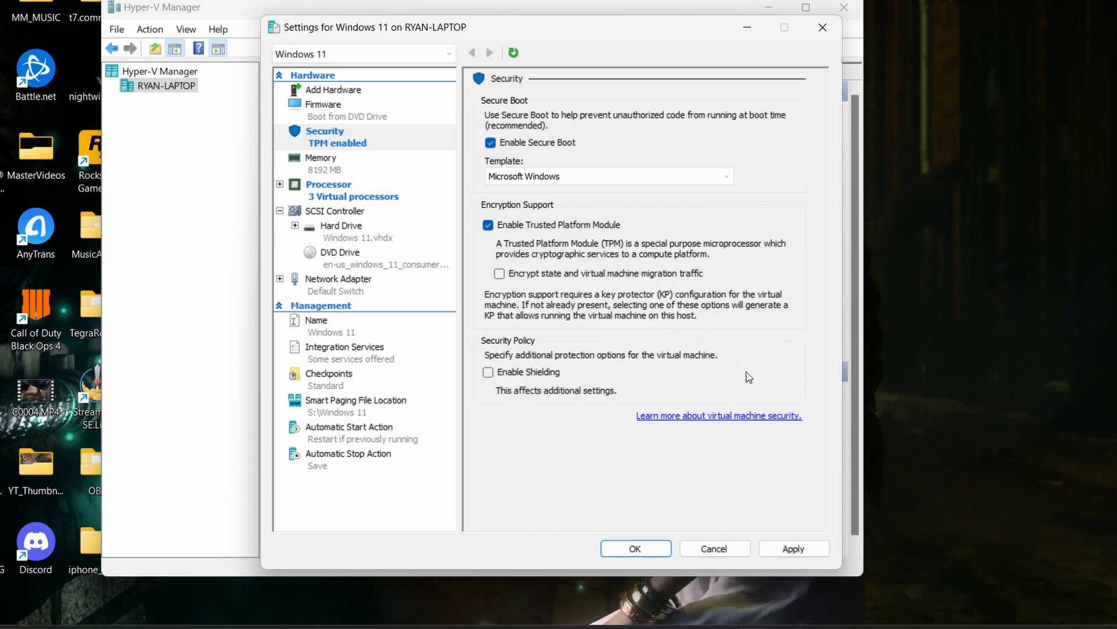
click(804, 553)
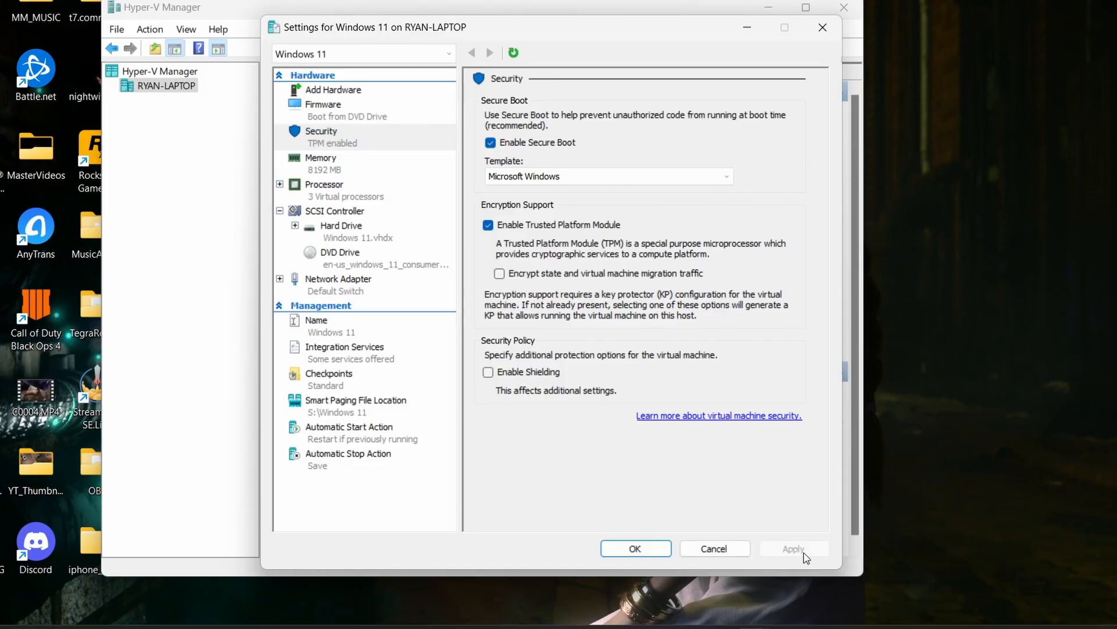
click(645, 551)
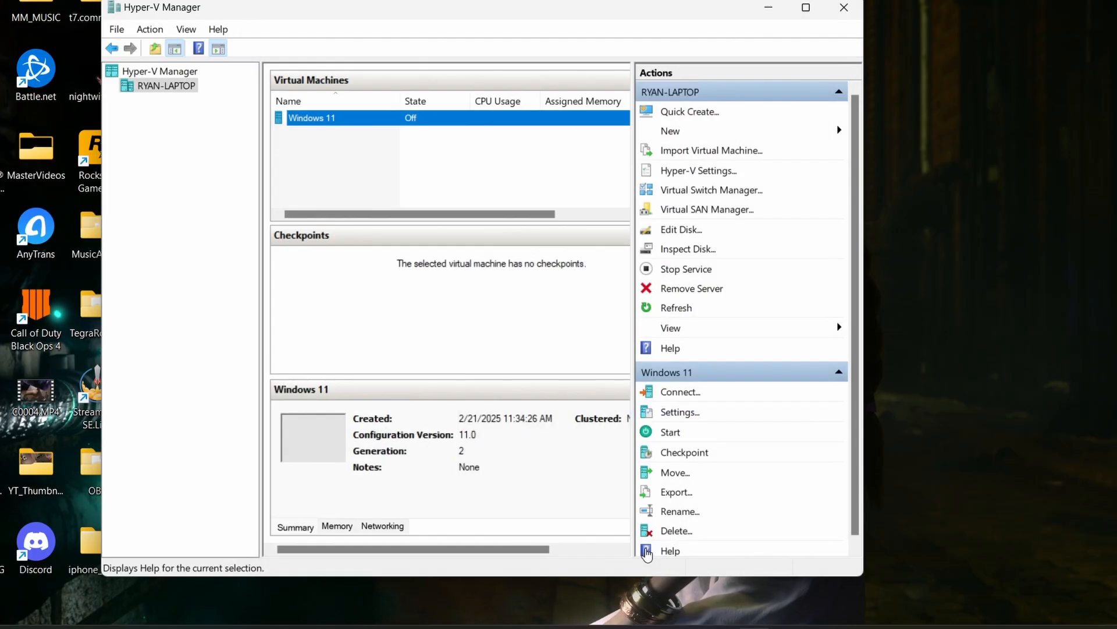
- Connect to the Windows 11 virtual machine and start it so it boots into Windows Setup
right_click(327, 121)
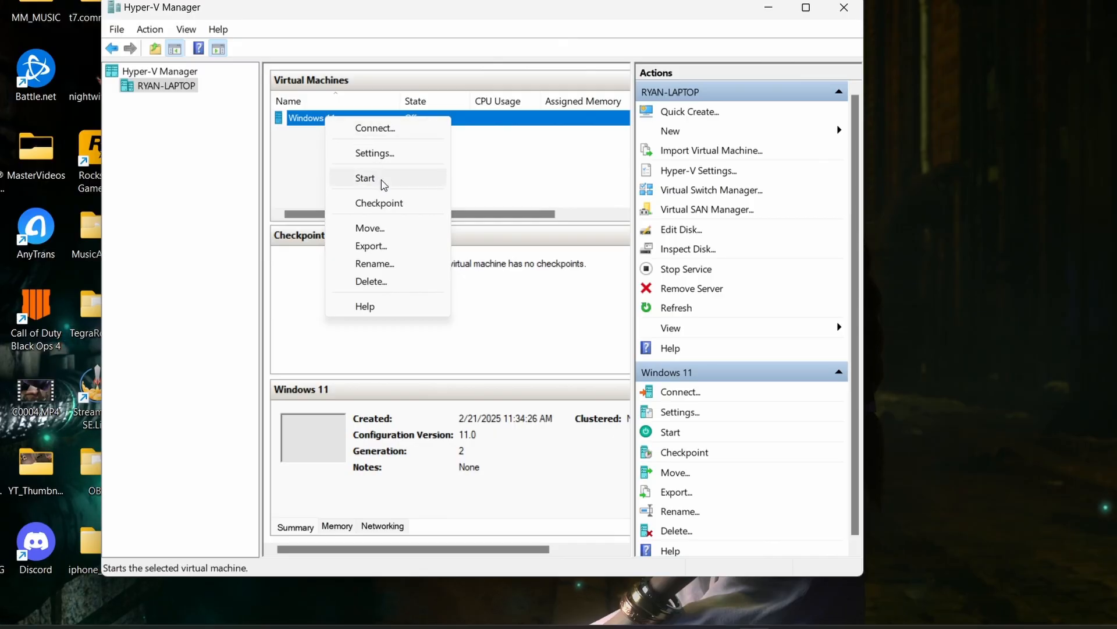
click(383, 129)
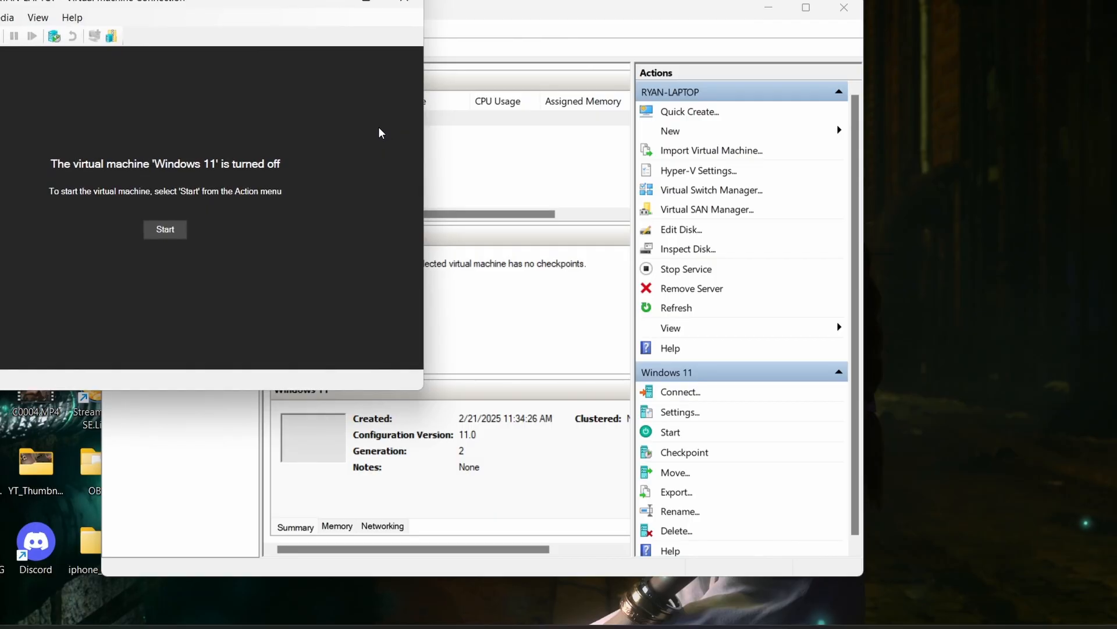
click(166, 229)
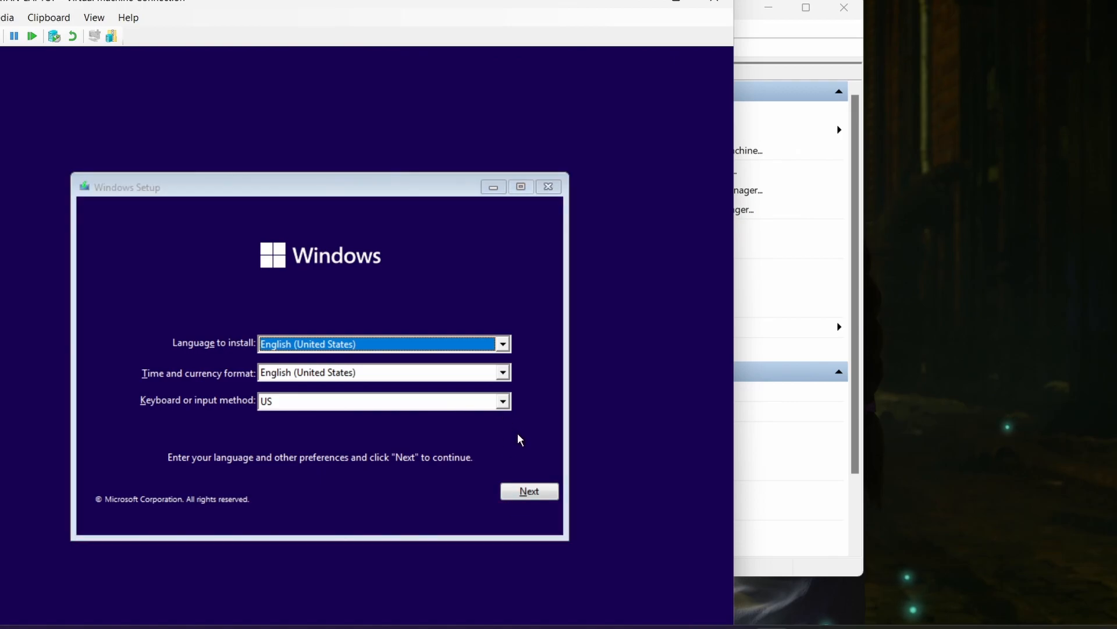
- Keep English (United States) with the US keyboard and start the Windows installation, moving the virtual machine window fully into view
click(541, 493)
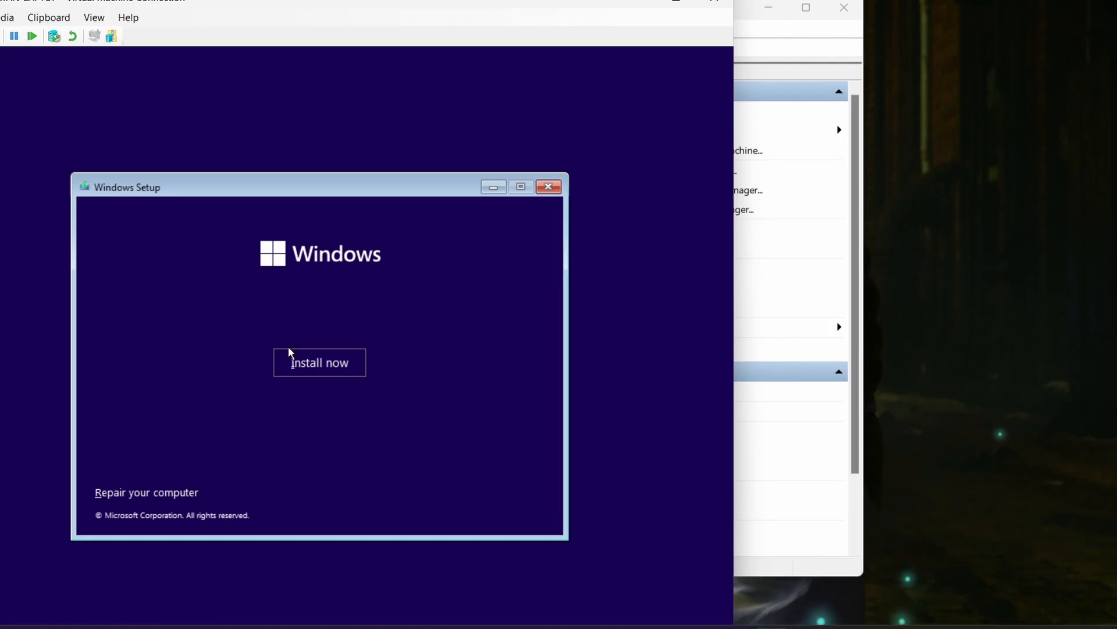
click(296, 363)
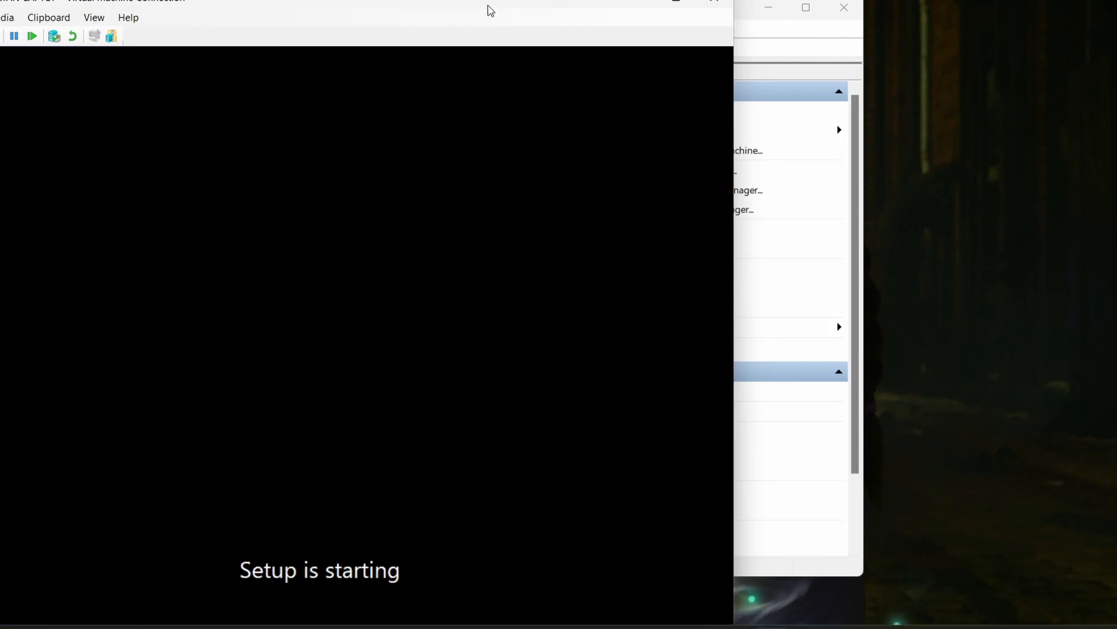
drag(553, 3, 668, 3)
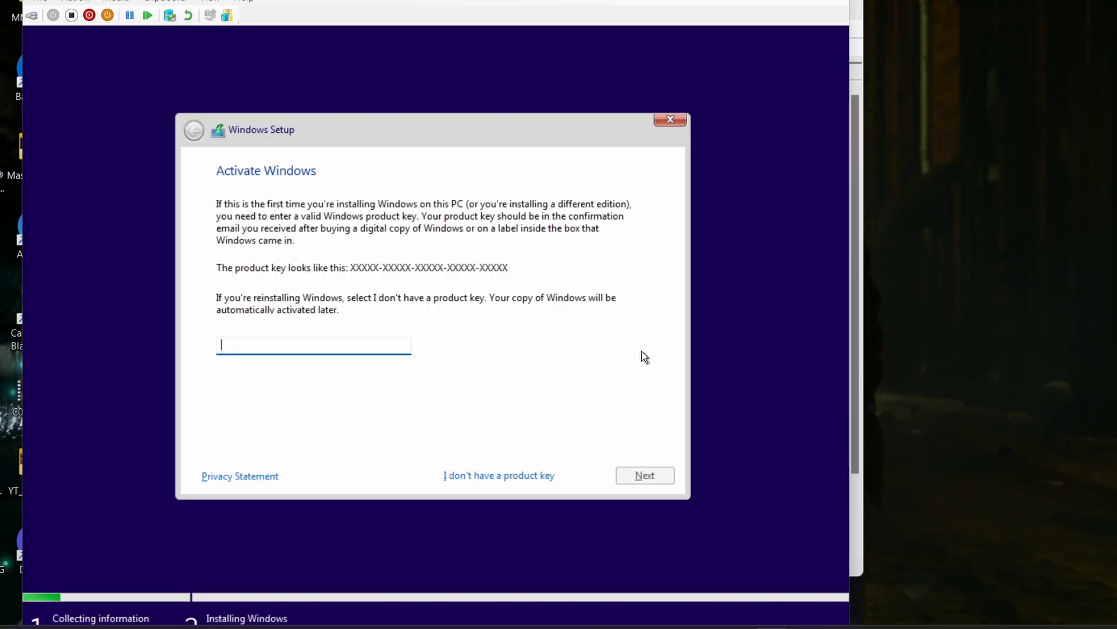
- Continue without a product key and choose Windows 11 Pro as the operating system to install
click(502, 473)
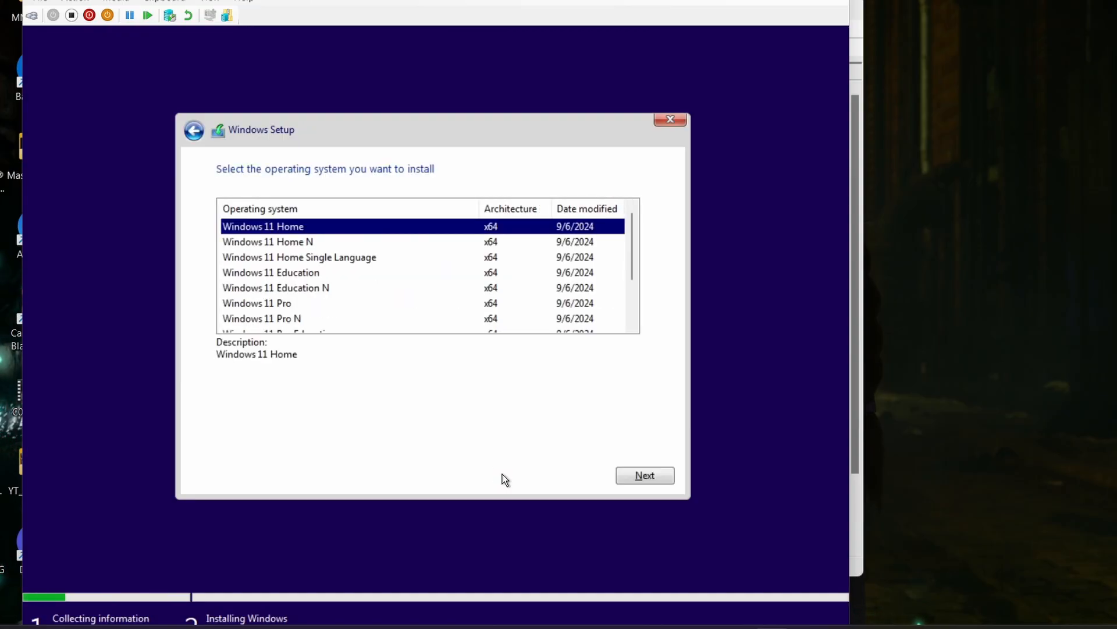
click(275, 304)
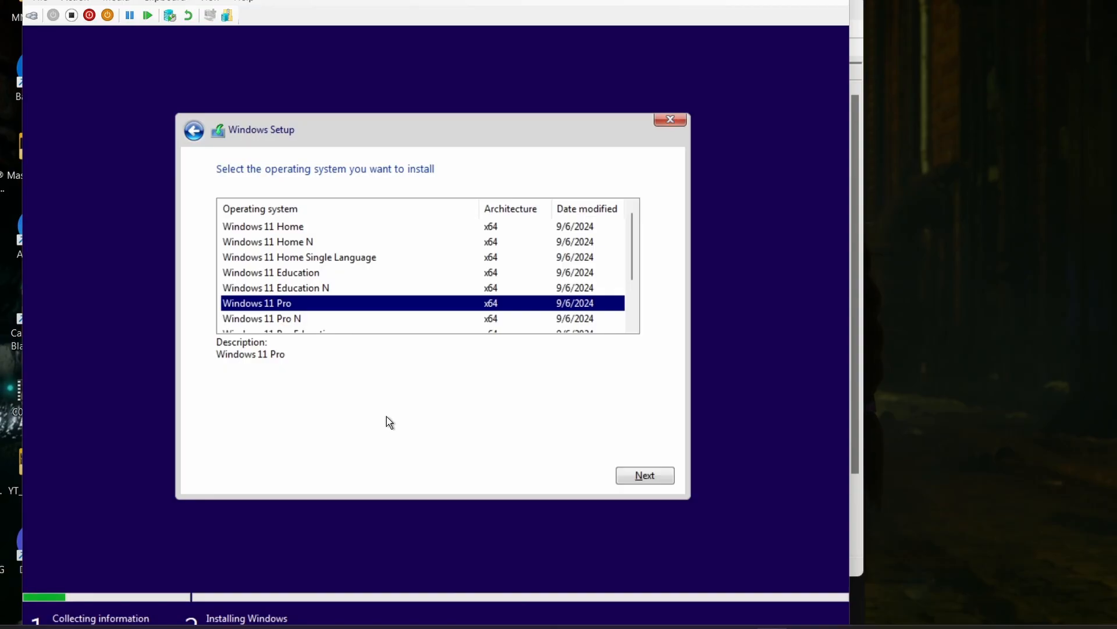
click(644, 477)
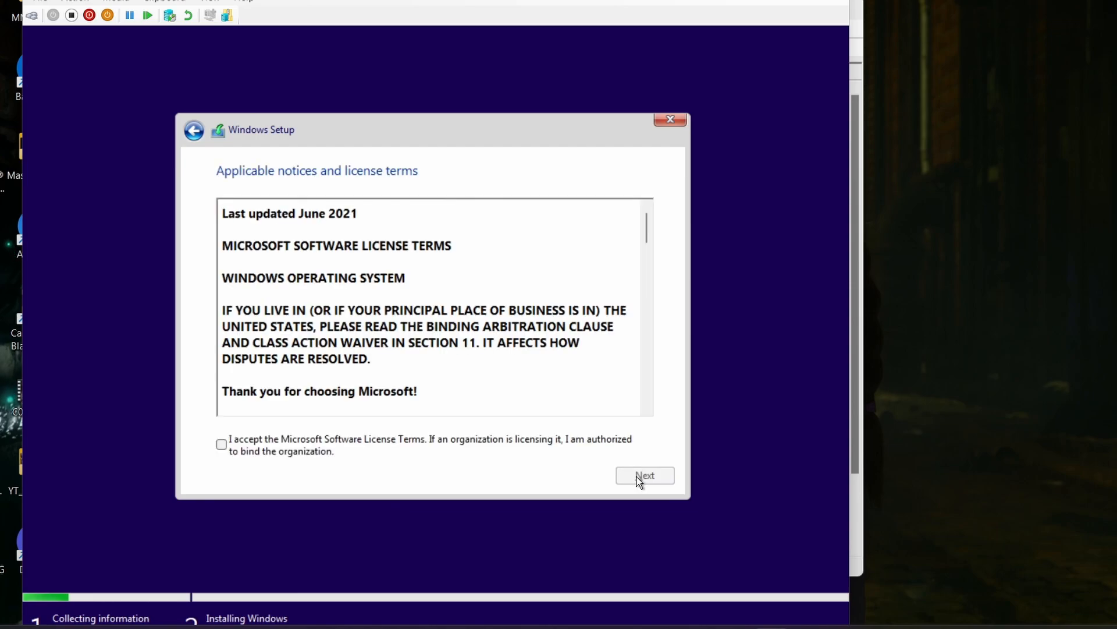
- Accept the Microsoft license terms and install Windows on Drive 0 Unallocated Space
click(334, 451)
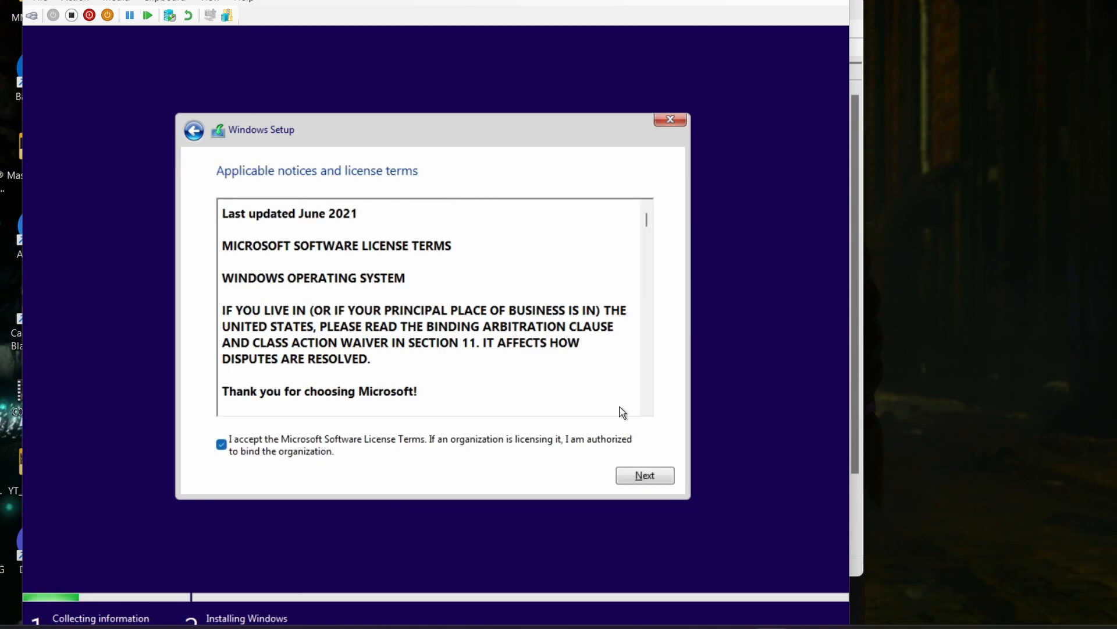
click(649, 477)
click(429, 324)
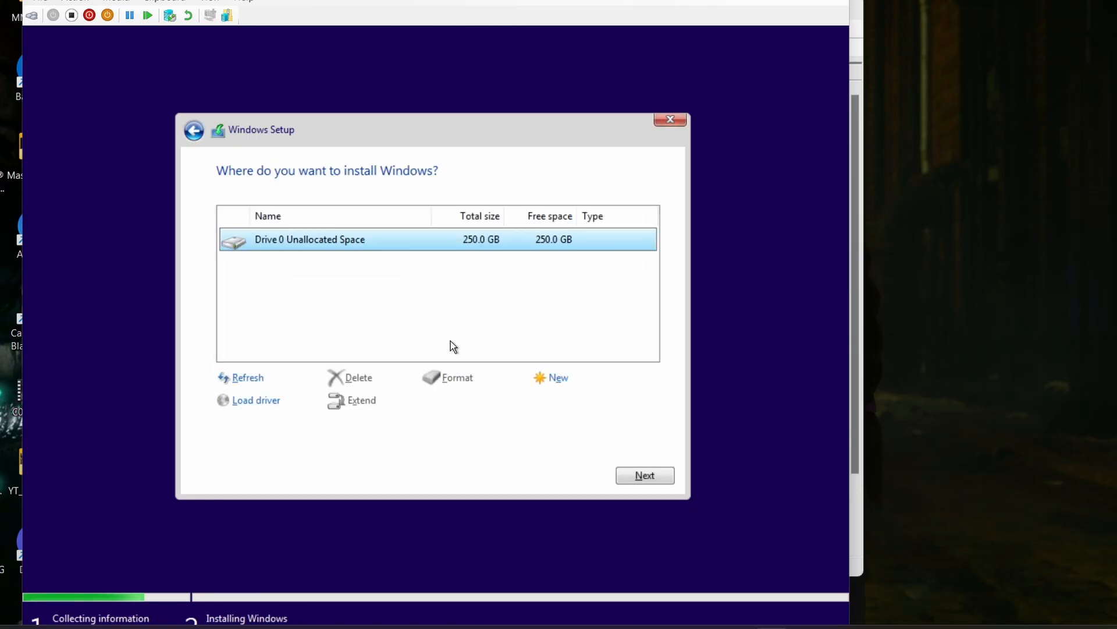
click(651, 477)
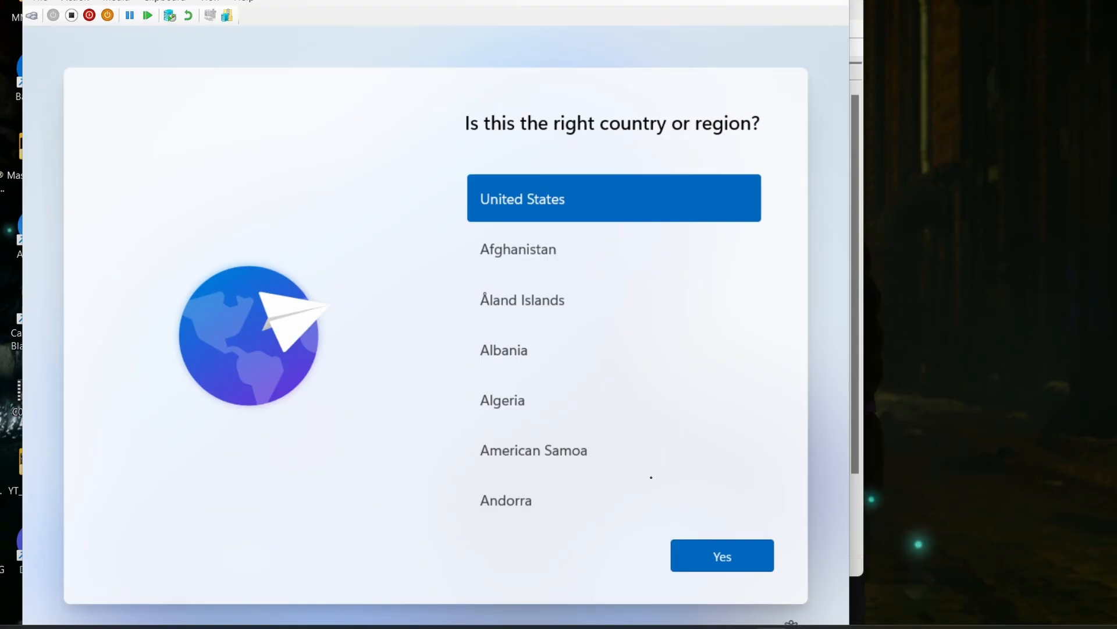
- Confirm United States as the region and US as the keyboard layout, skipping a second layout
click(744, 551)
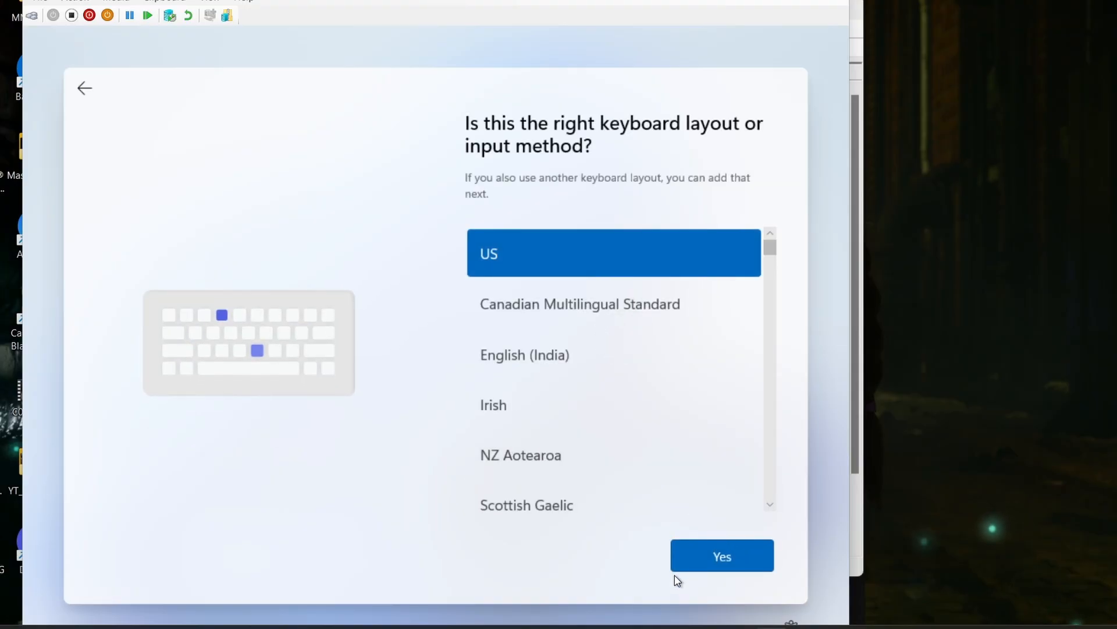
click(707, 568)
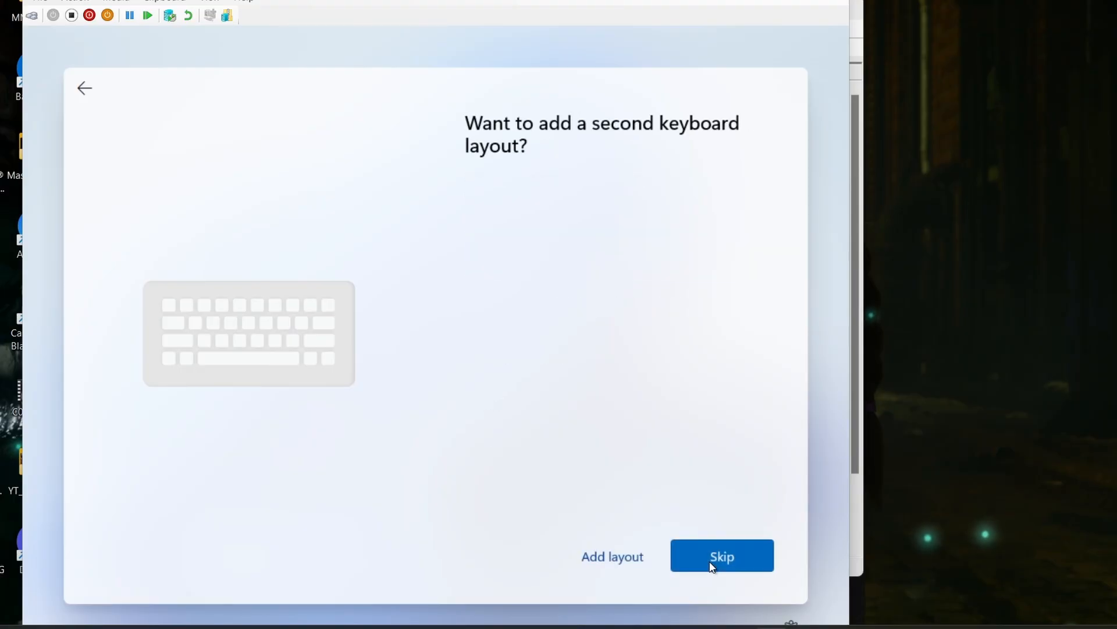
click(724, 564)
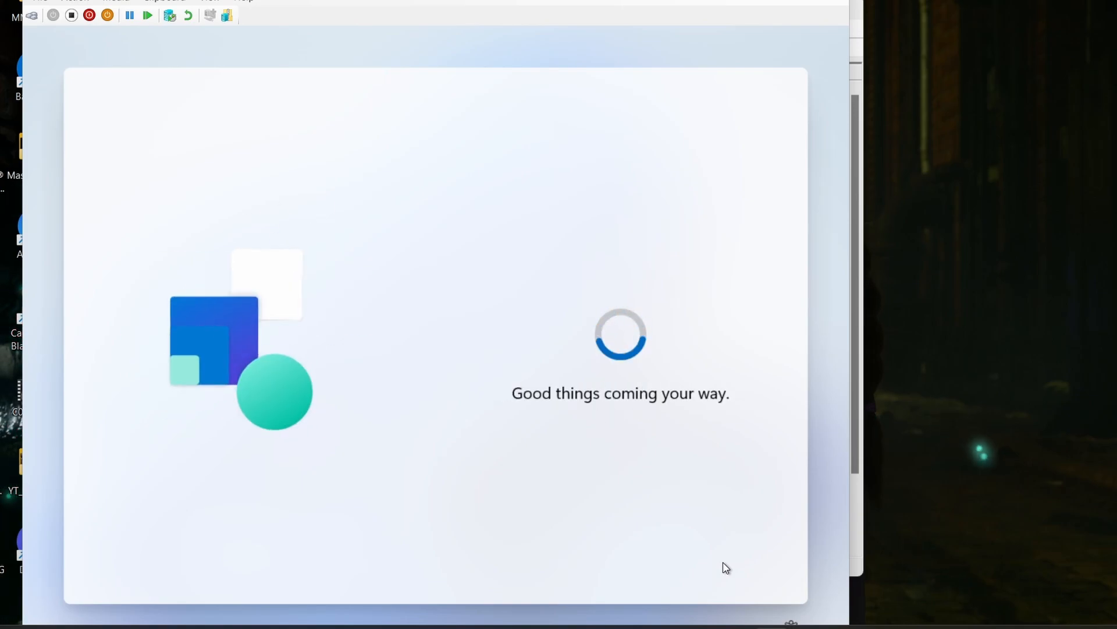
- Give the device a name and continue through the account setup to the PC backup restore options
text(Ry)
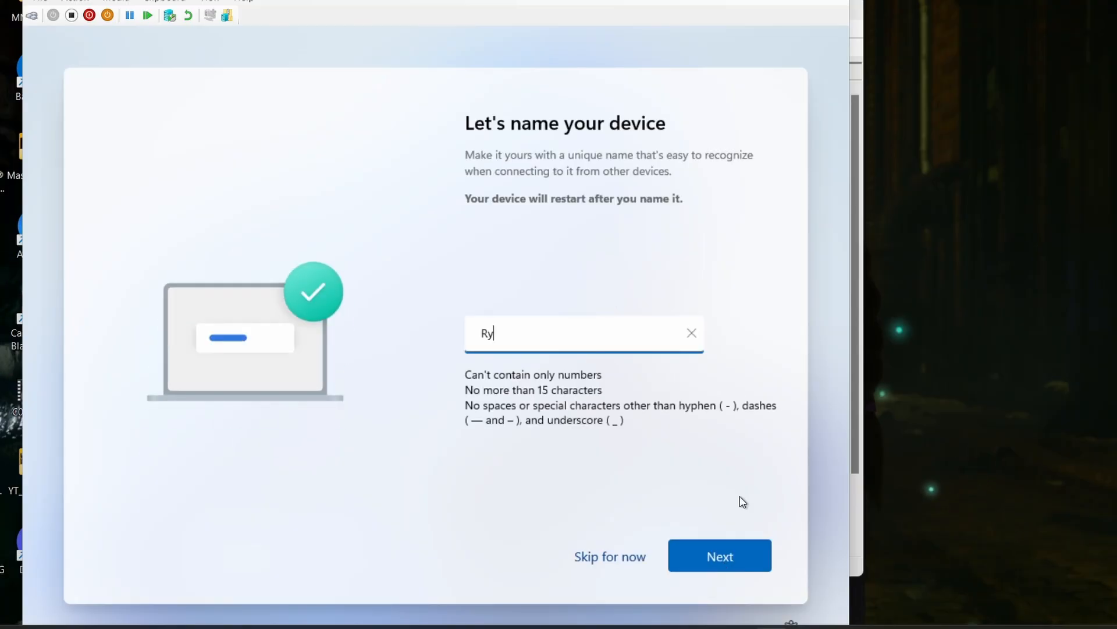
click(724, 551)
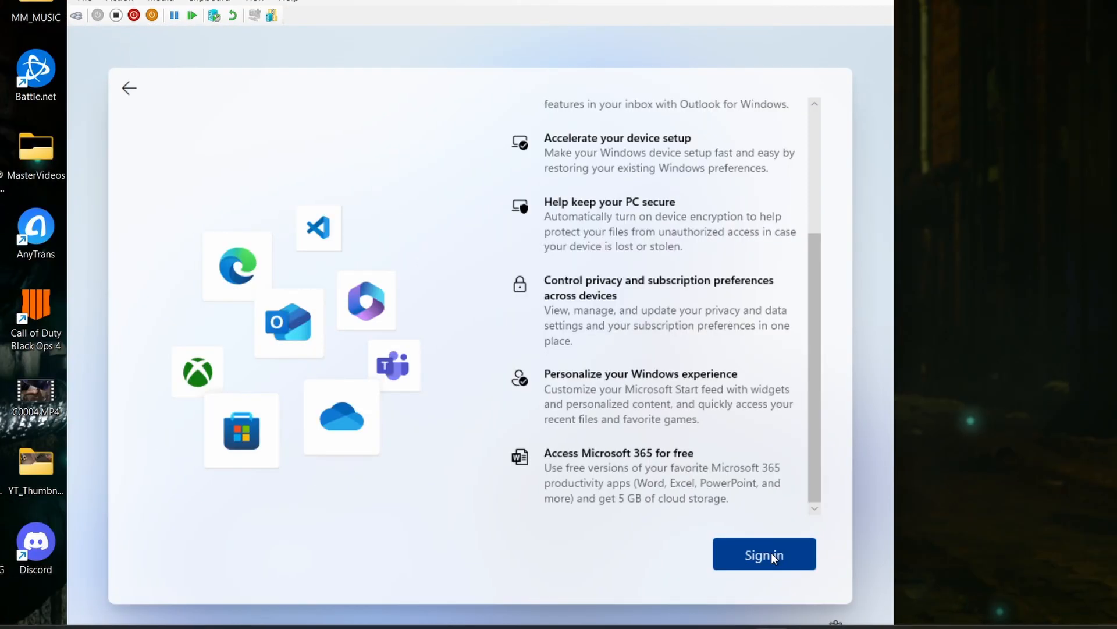
click(771, 553)
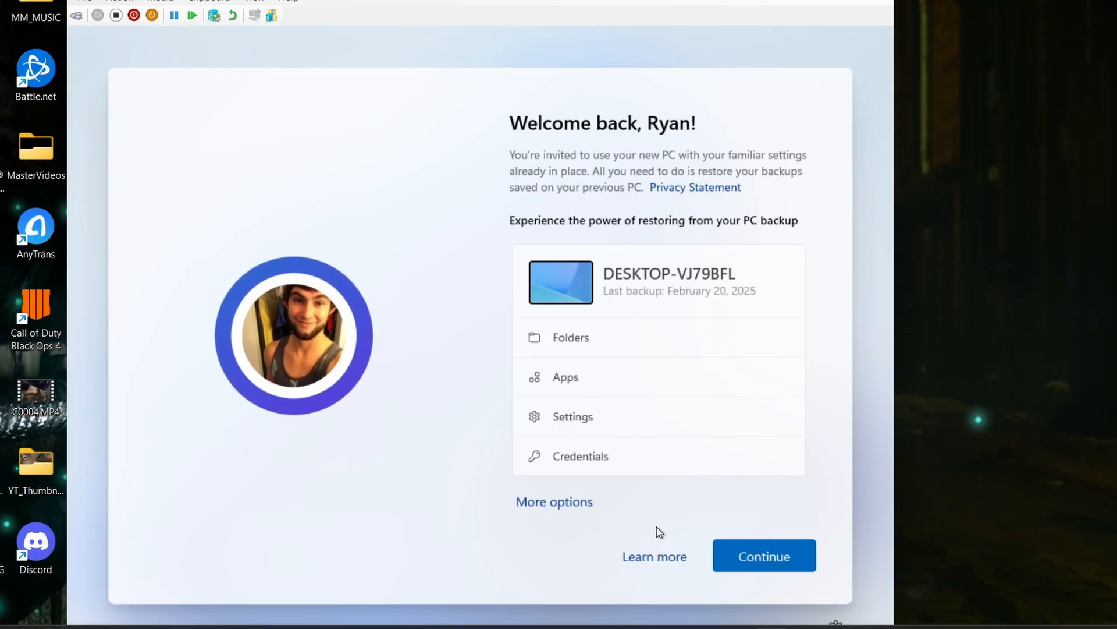
- Decline restoring from the PC backup and confirm setting the machine up as a new PC
scroll(638, 403, down, 1)
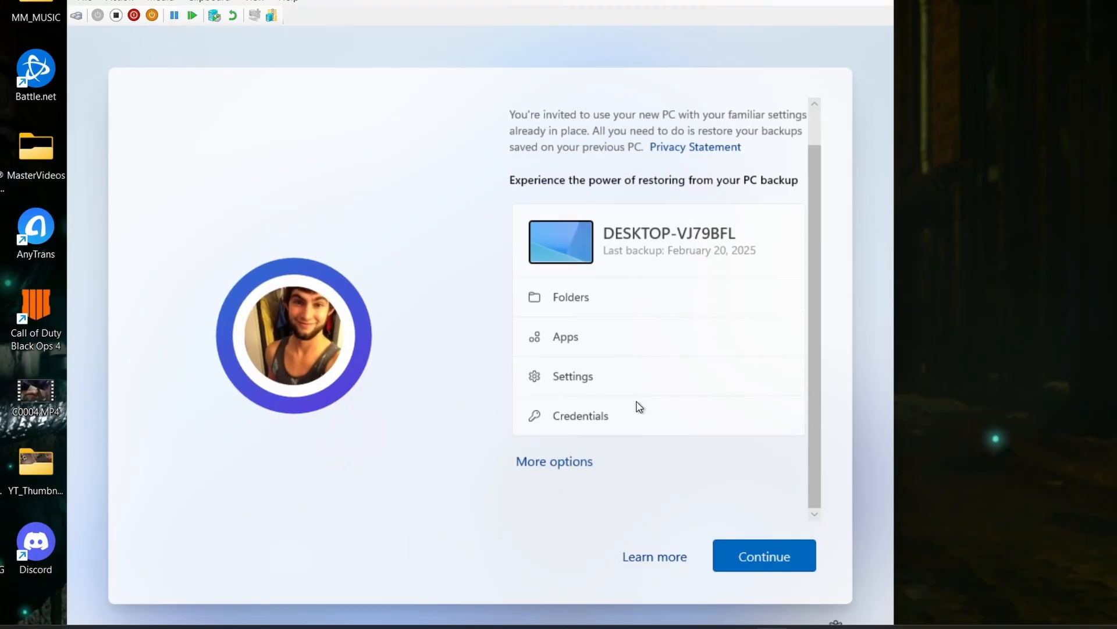
scroll(639, 407, up, 1)
scroll(640, 406, down, 1)
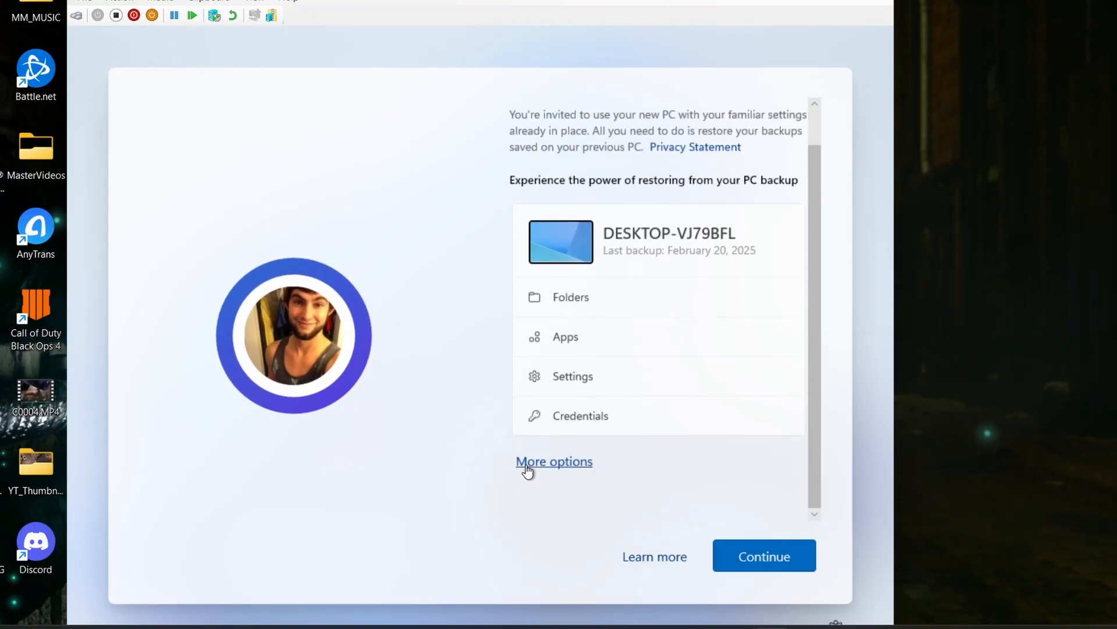
click(526, 463)
scroll(659, 379, down, 1)
click(633, 565)
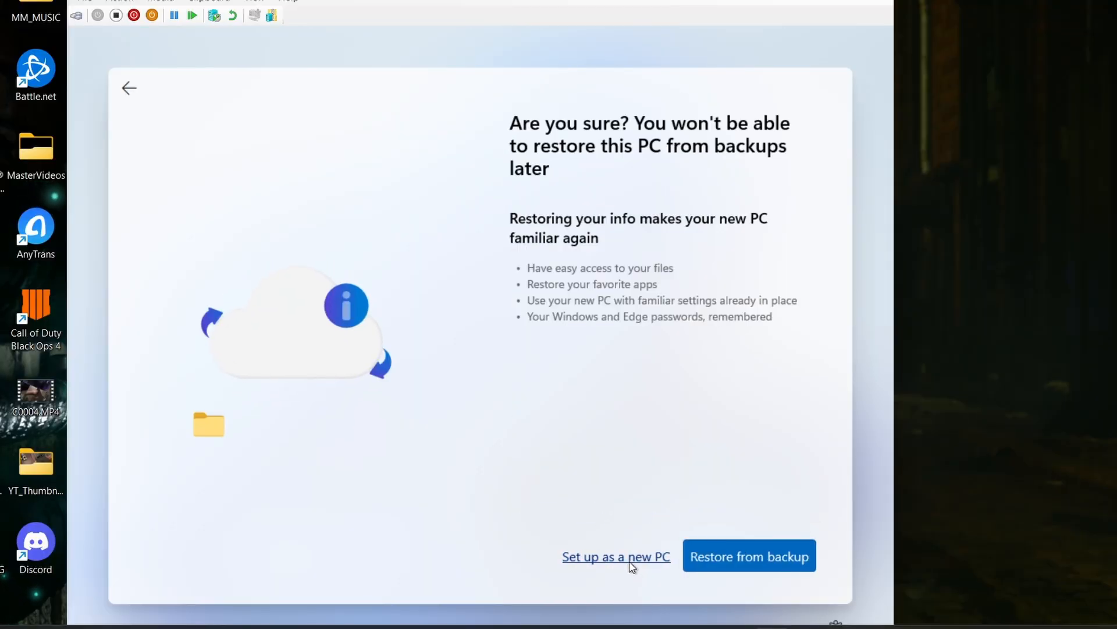
click(632, 563)
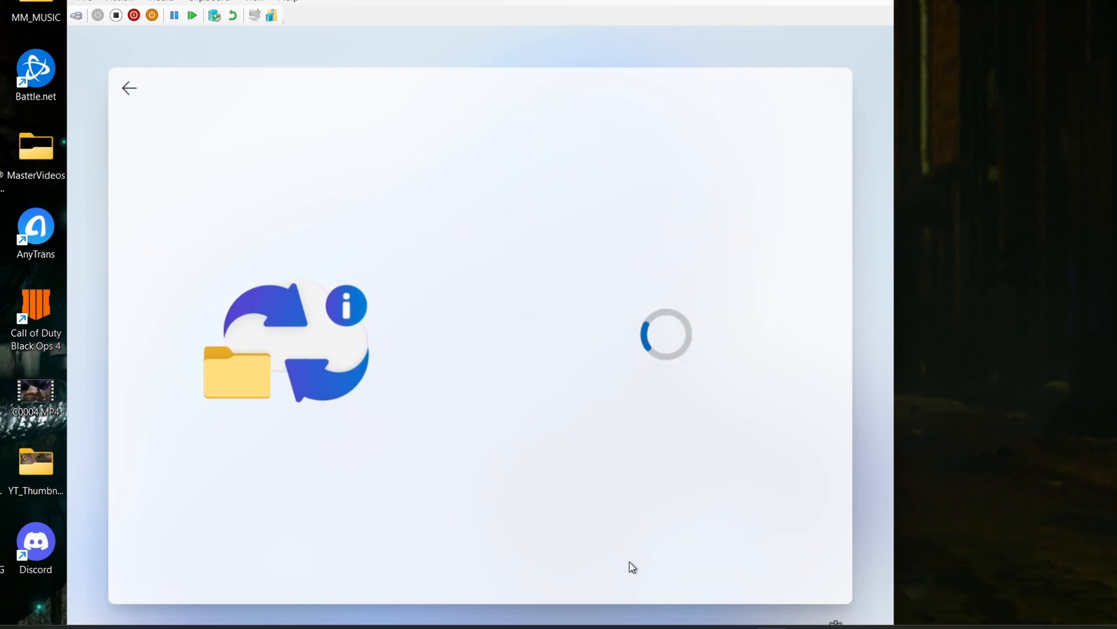
- Create the sign-in PIN for the Microsoft account, entering and confirming it
click(721, 564)
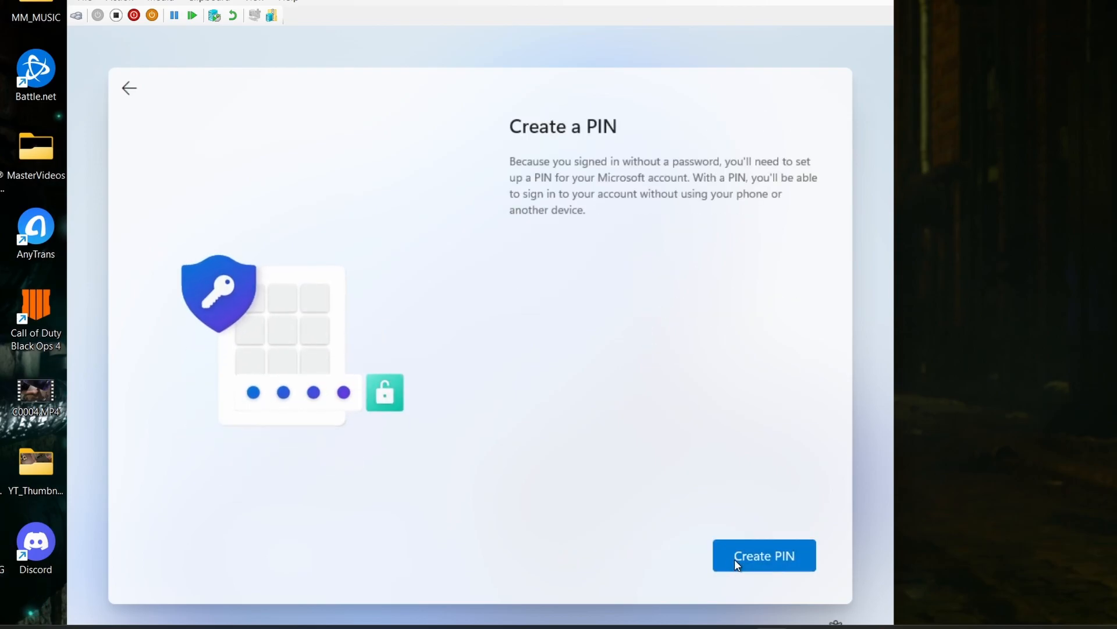
text(1234)
key(Tab)
text(1234)
click(735, 560)
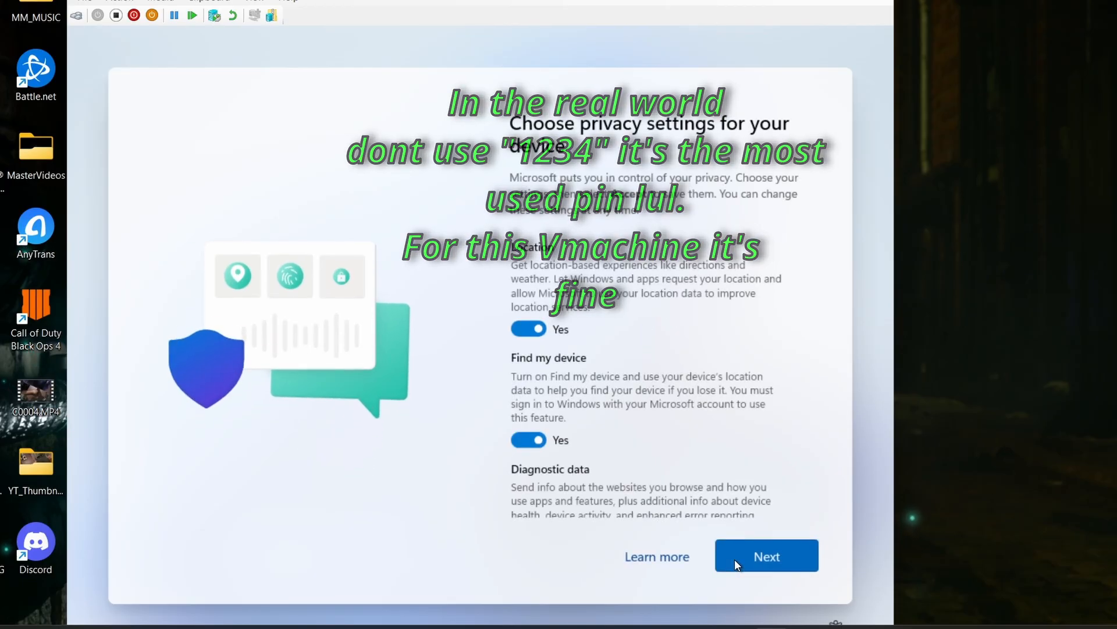
- Turn off Location, Find my device, Inking & typing and Tailored experiences, limit diagnostic data to Required only, and accept the privacy settings
click(529, 330)
click(531, 425)
scroll(531, 426, down, 2)
click(525, 439)
scroll(574, 439, down, 3)
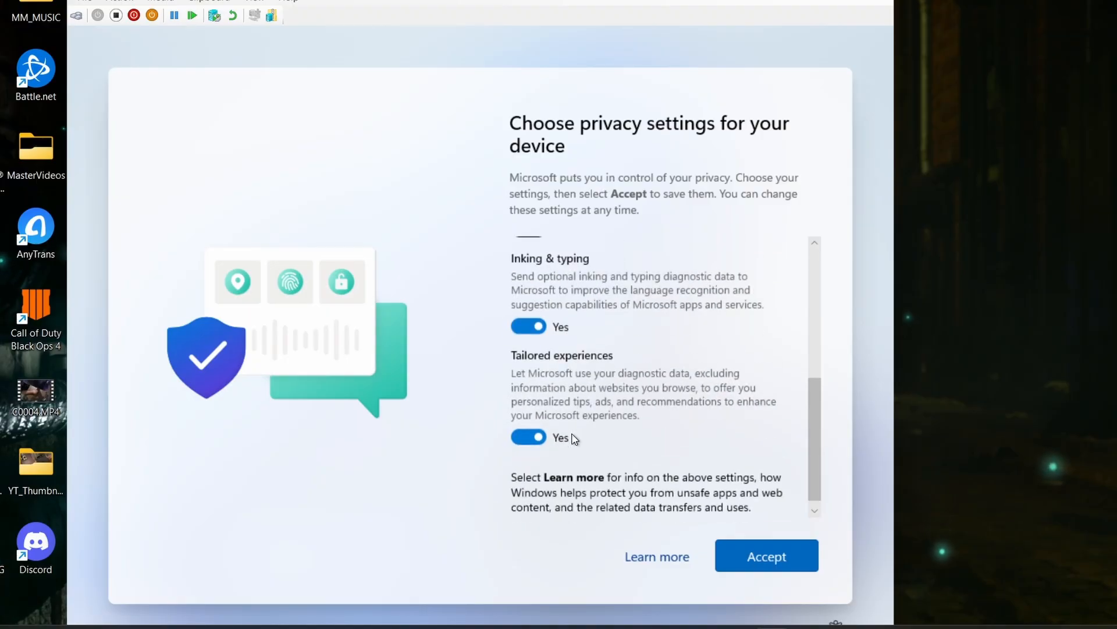
click(537, 329)
click(529, 438)
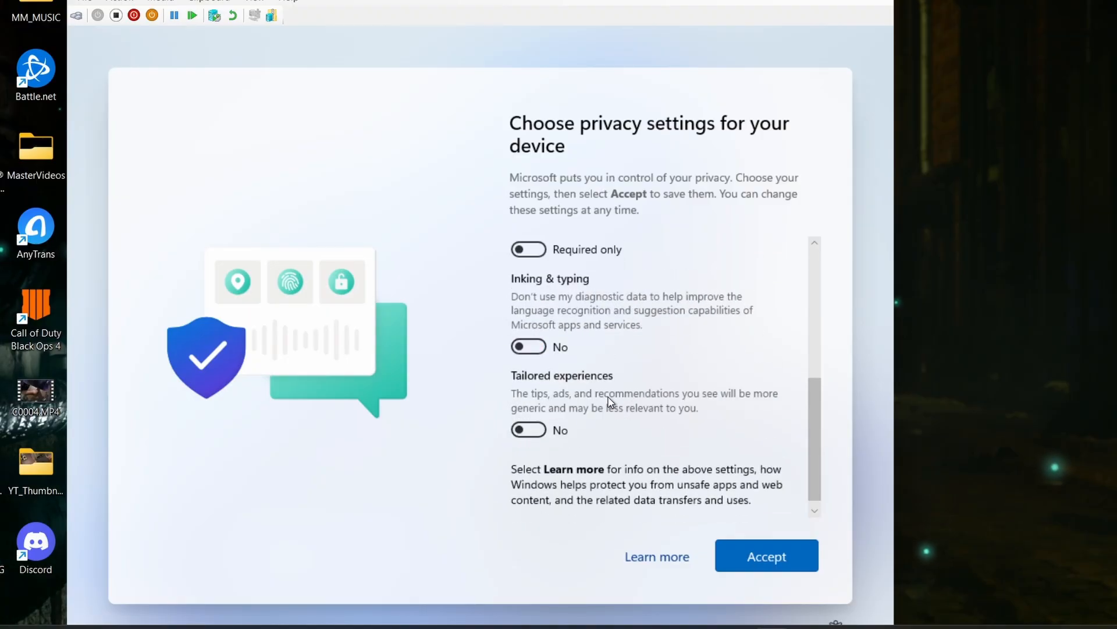
click(735, 562)
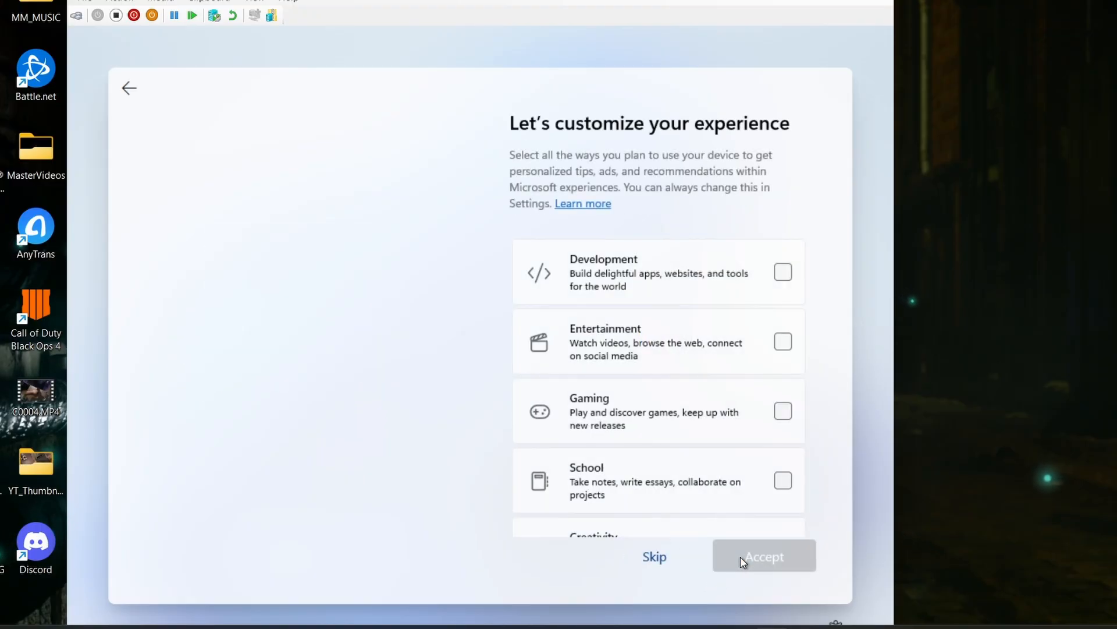
- Skip the experience customization and the phone and Office app offers that follow in Windows setup
scroll(675, 458, down, 3)
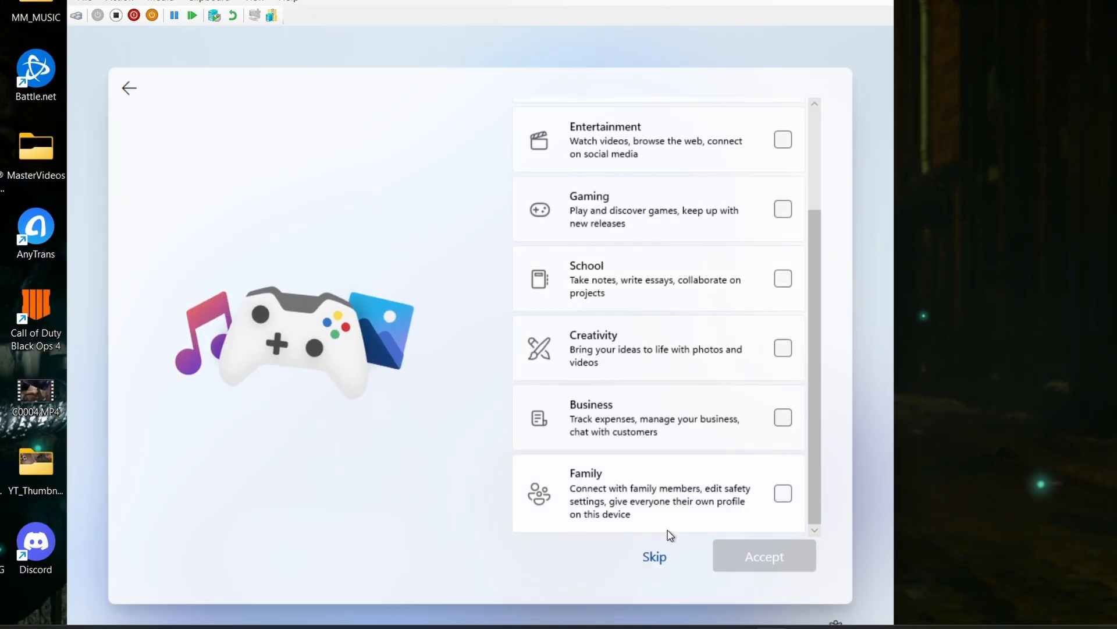
click(654, 556)
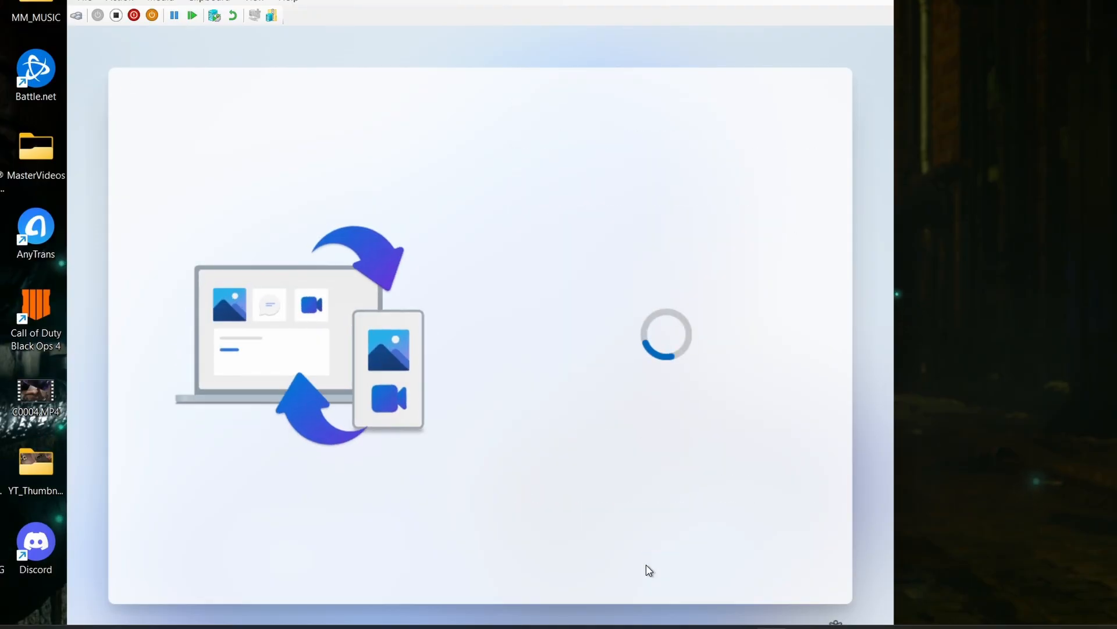
click(647, 568)
click(646, 567)
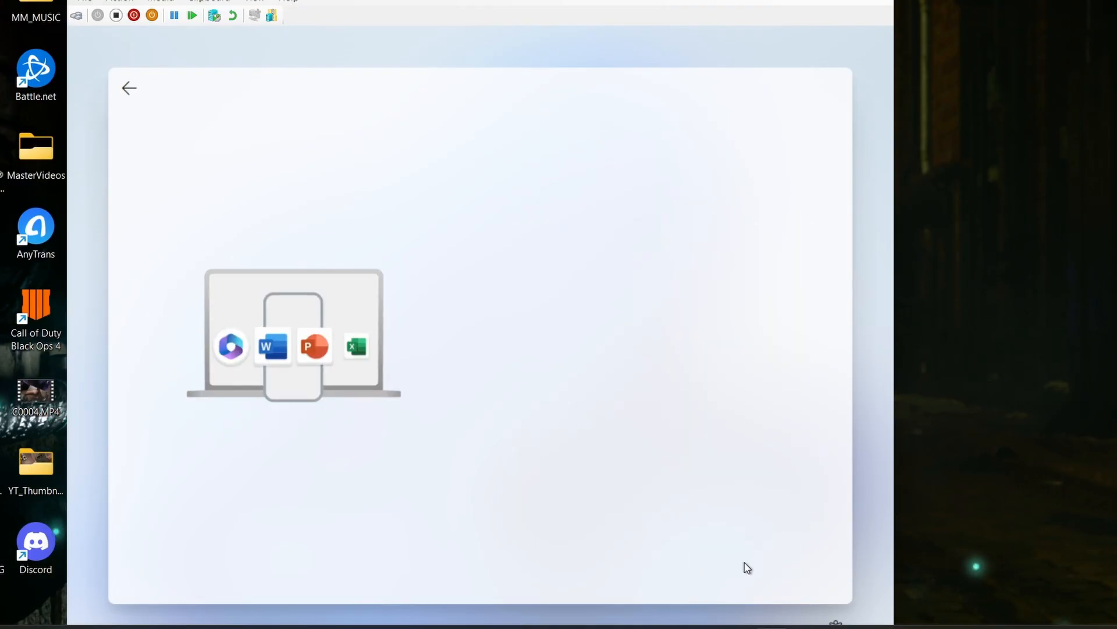
click(640, 563)
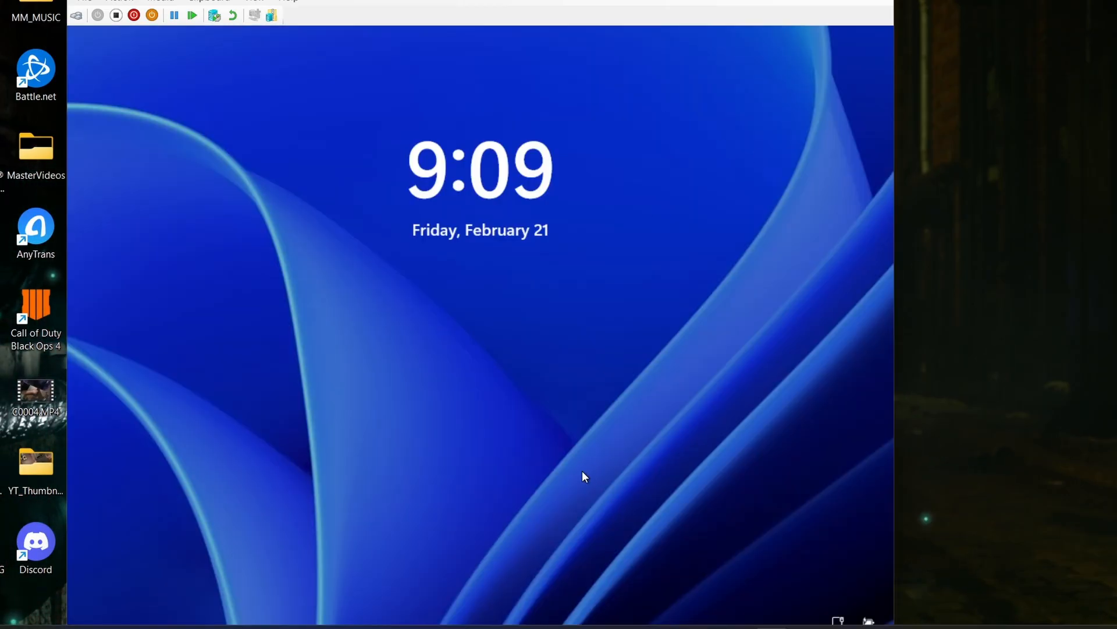
- Sign in to Windows with the account PIN and connect the virtual machine session with Printers and Clipboard shared
click(582, 471)
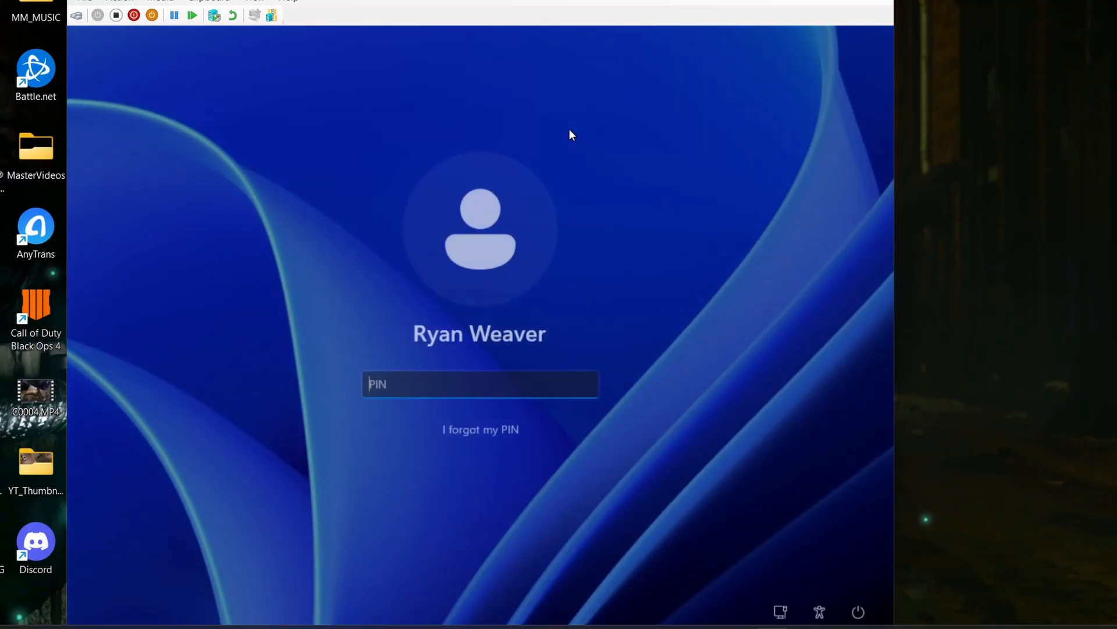
text(****)
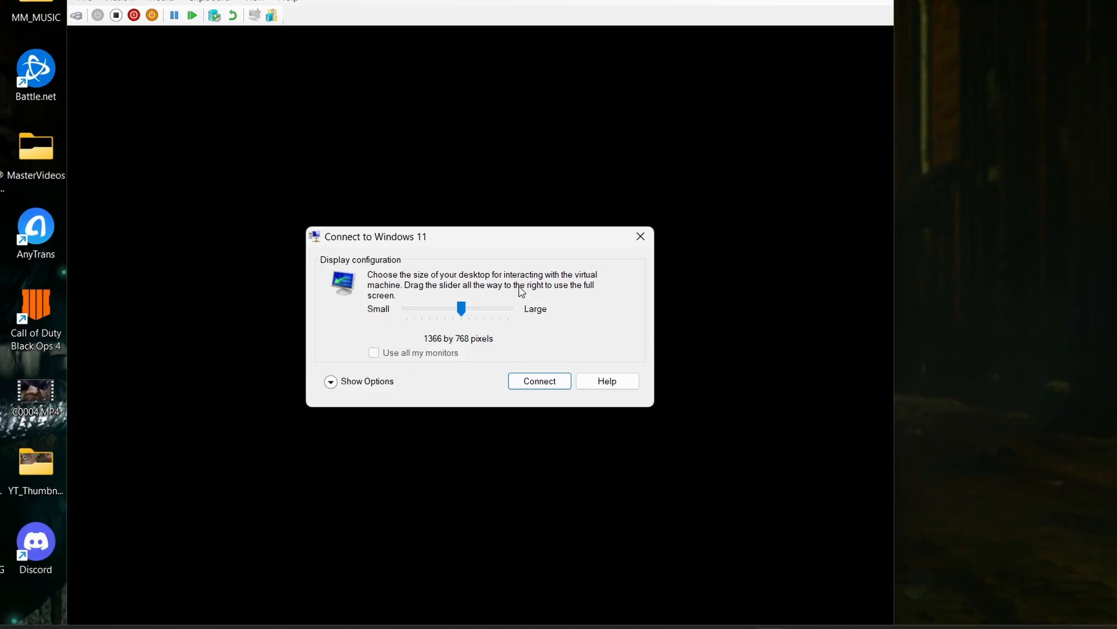
drag(486, 241, 556, 104)
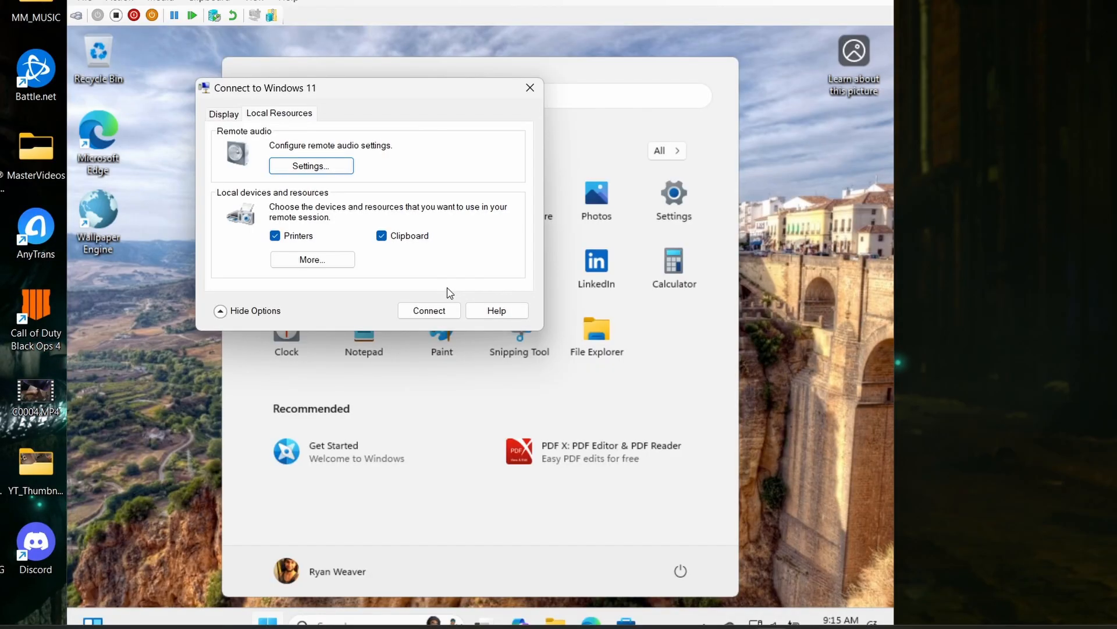
click(439, 311)
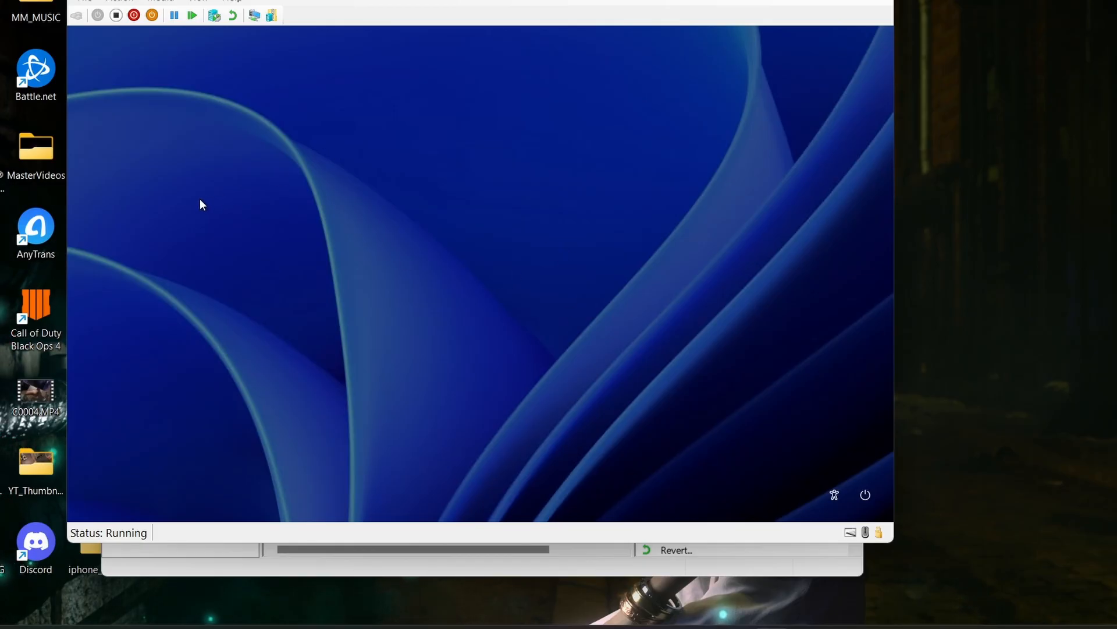
- Shut down the Windows 11 virtual machine despite the active user session and exit its connection window
click(866, 494)
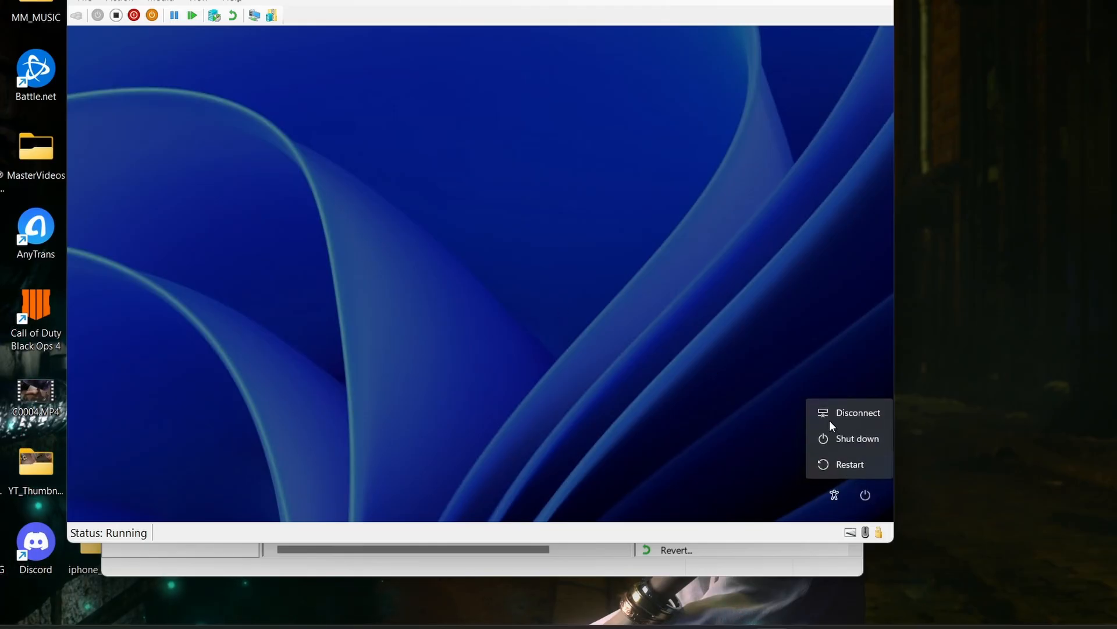
click(838, 438)
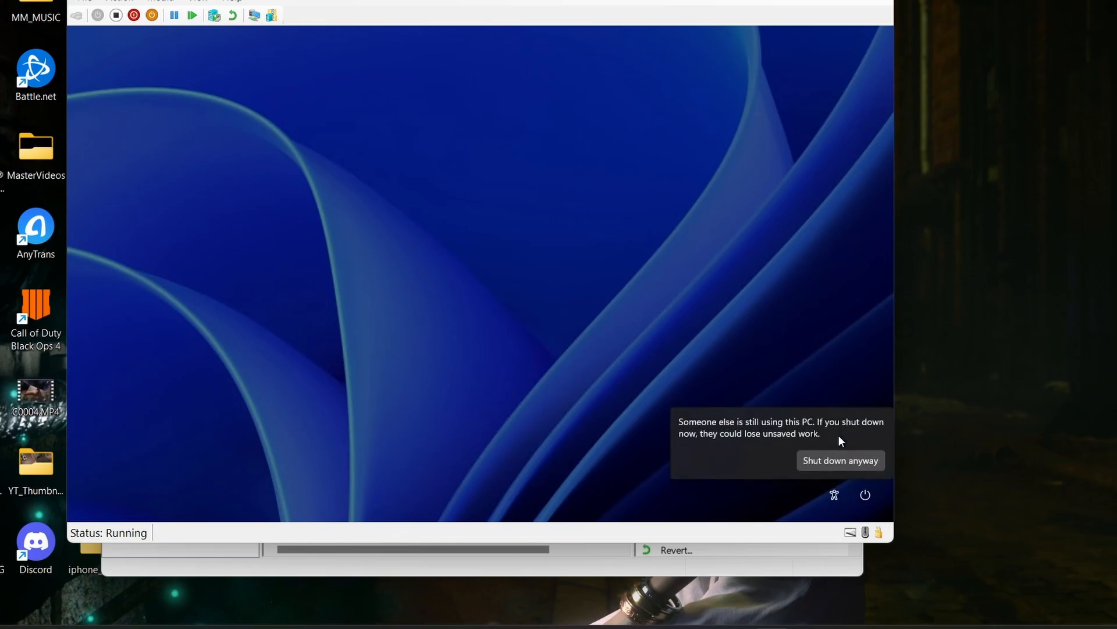
click(817, 460)
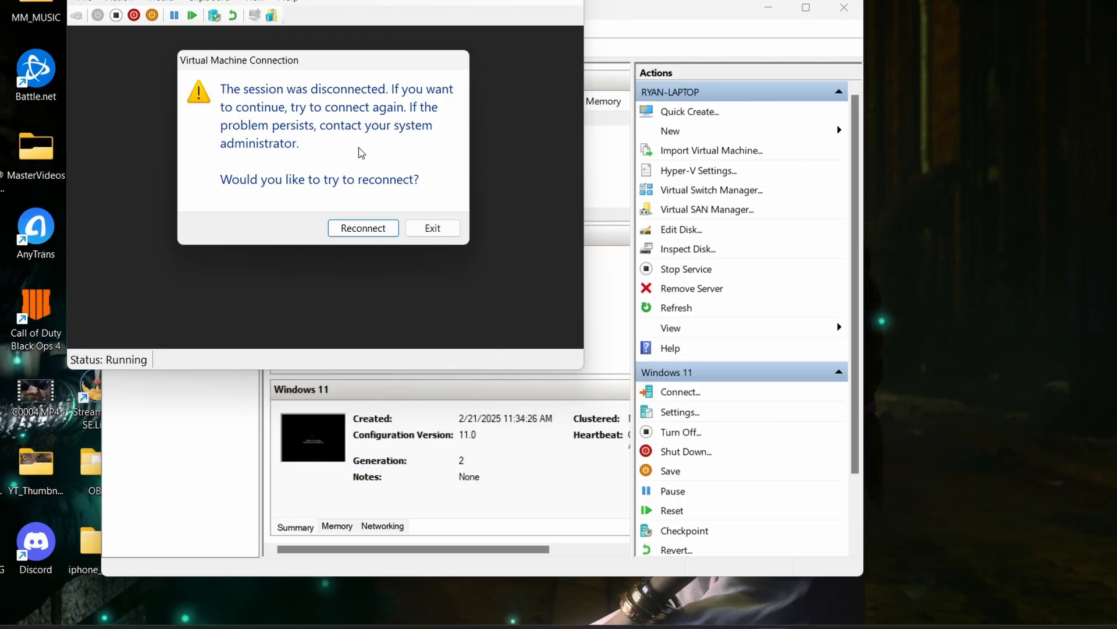
click(430, 228)
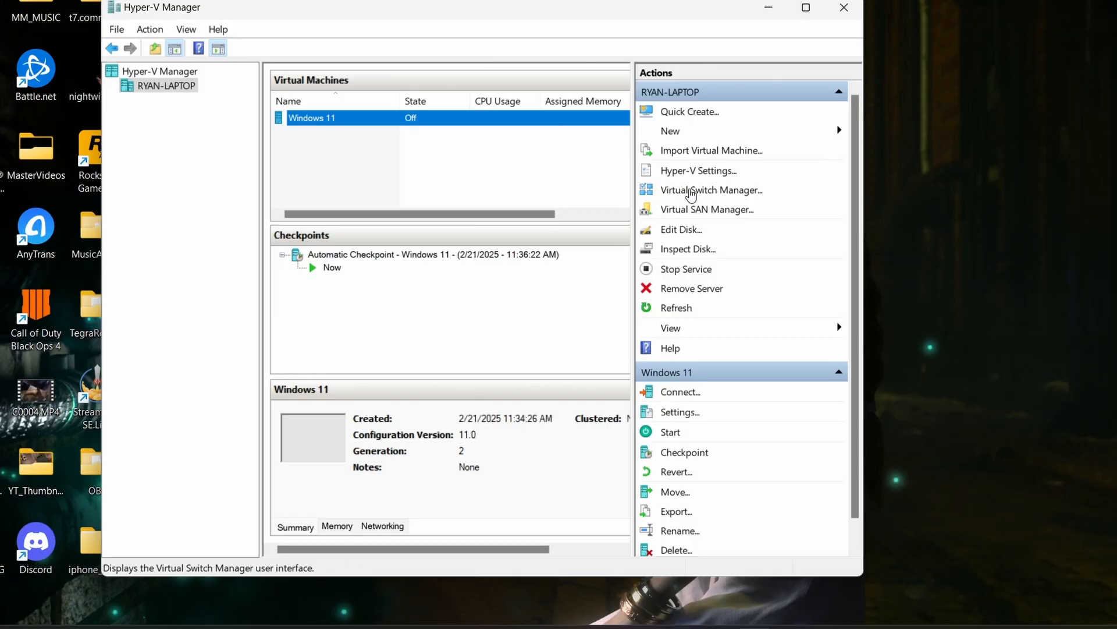
- Create an External virtual switch named "windows 11" on the MediaTek Wi-Fi 6 MT7921 adapter and apply the networking changes
click(672, 194)
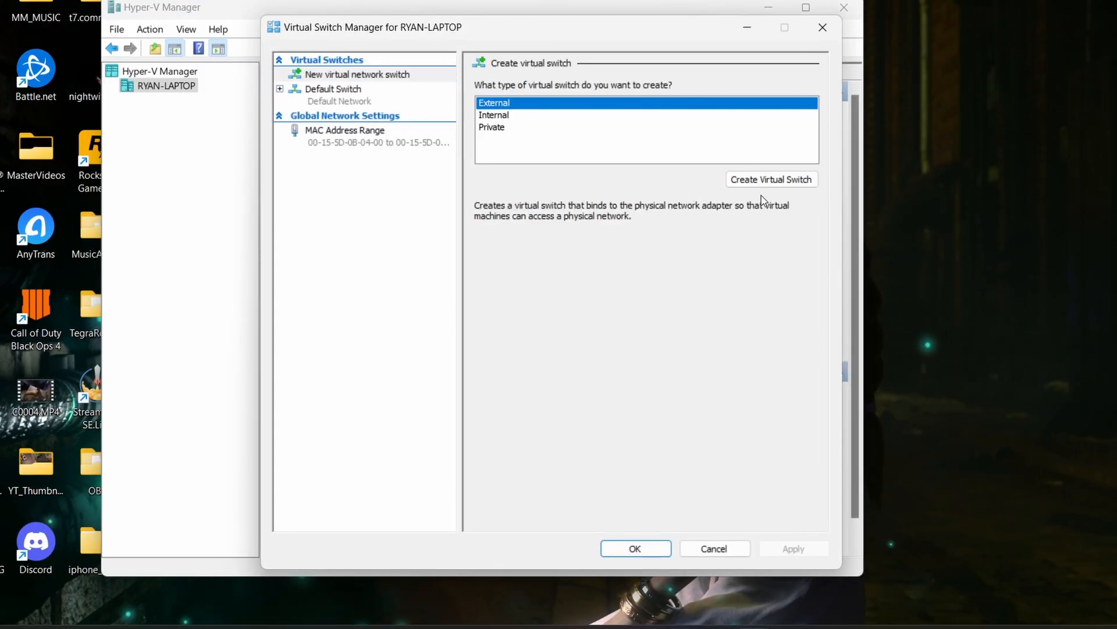
click(770, 181)
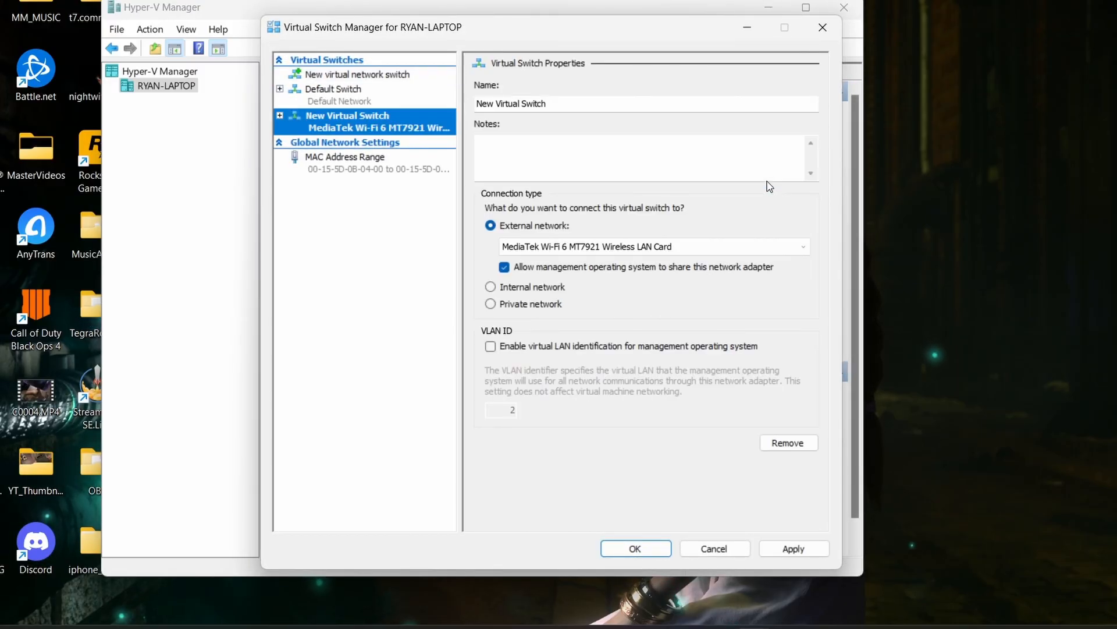
click(575, 104)
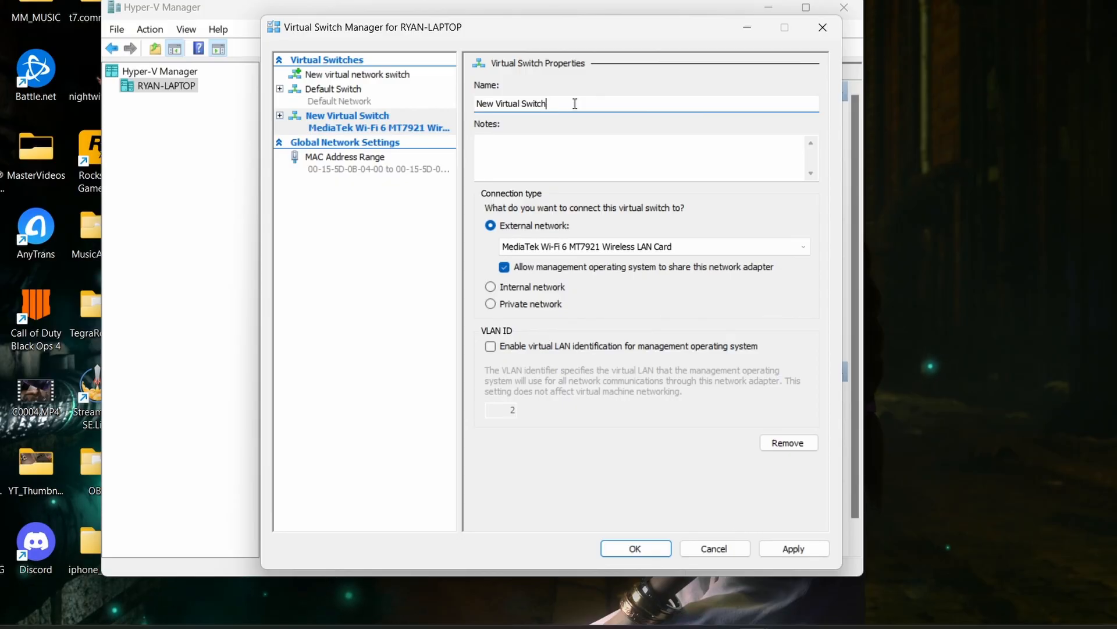
drag(575, 103, 416, 106)
text(windows 11)
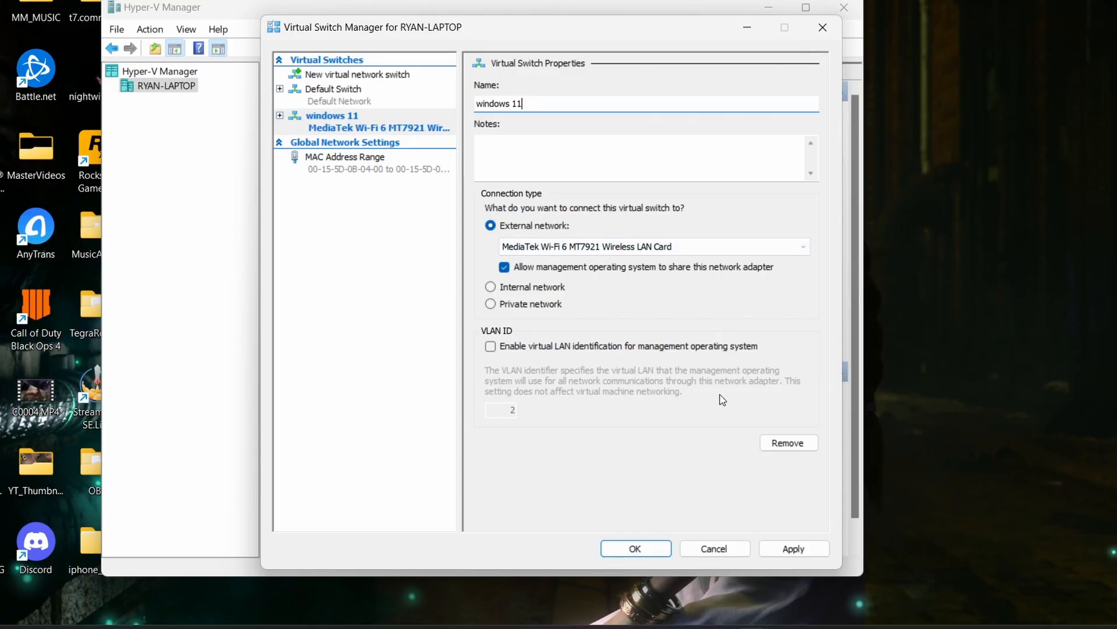
click(788, 548)
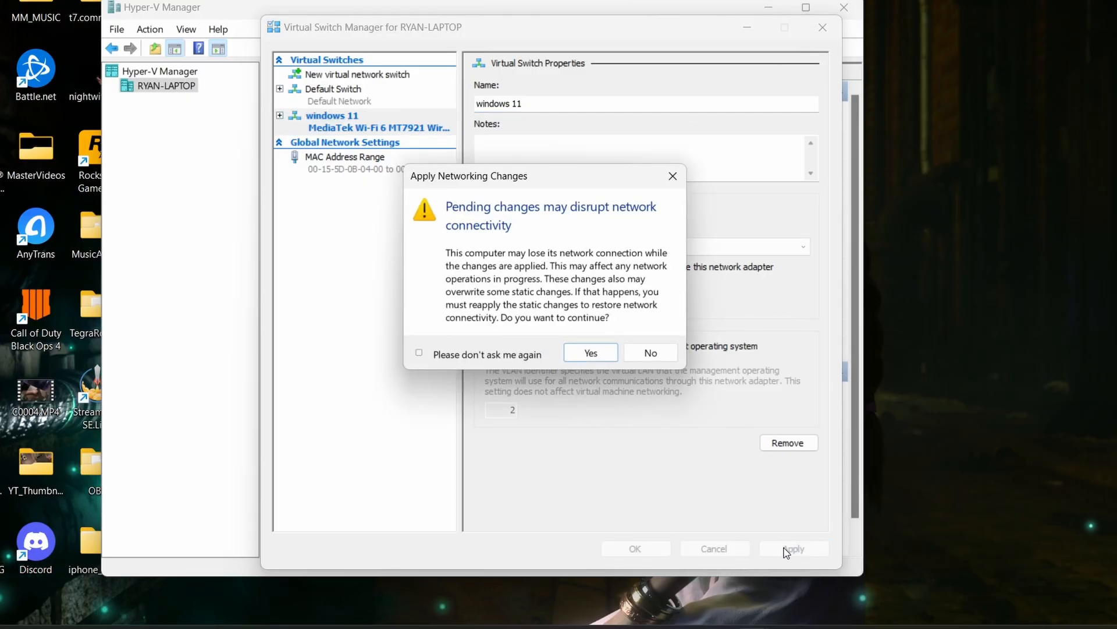
click(590, 353)
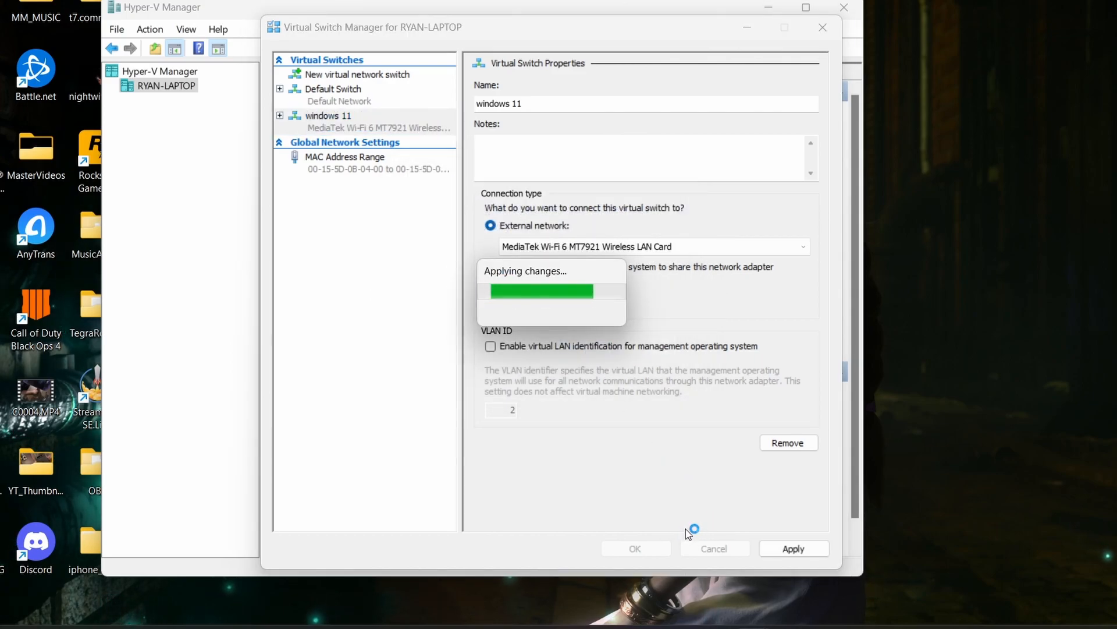
click(650, 548)
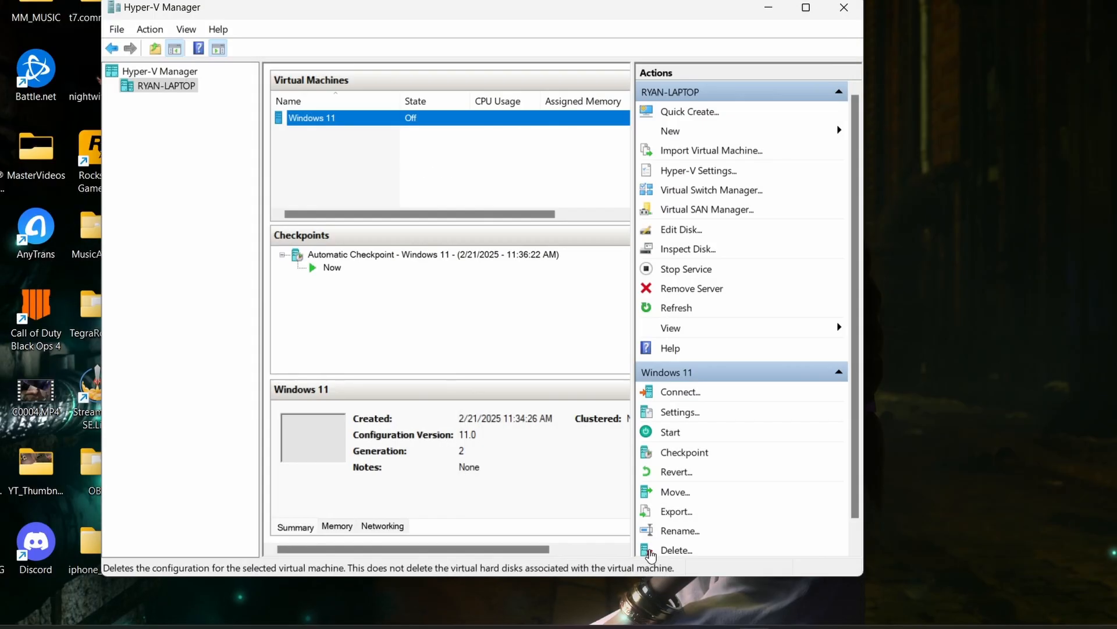
- Assign the "windows 11" virtual switch to the Windows 11 virtual machine's network adapter and save its settings
right_click(304, 119)
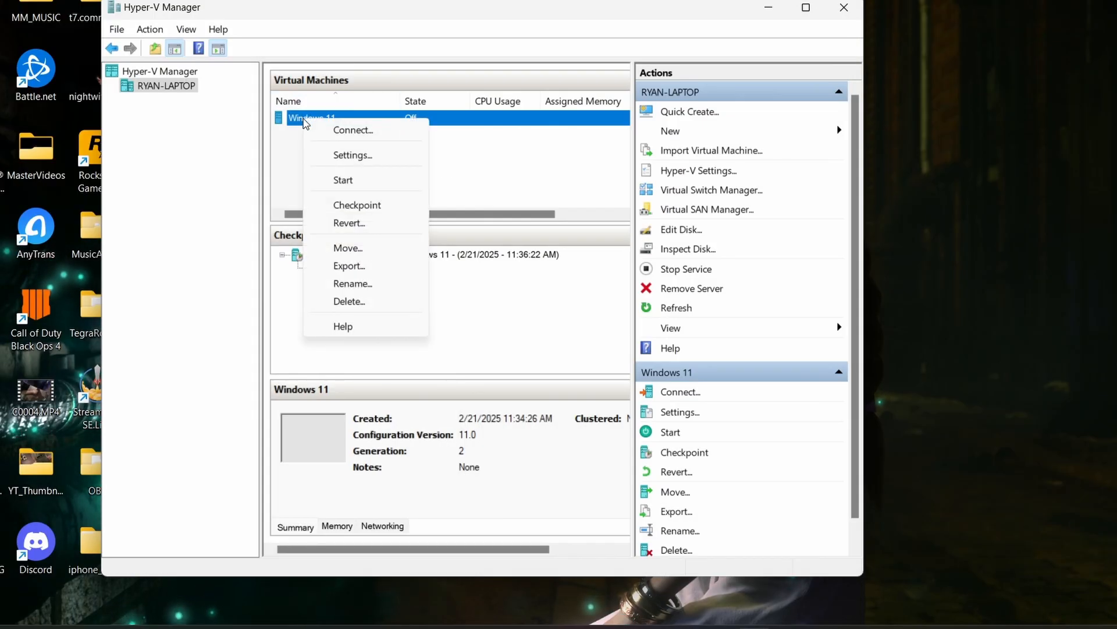
click(341, 156)
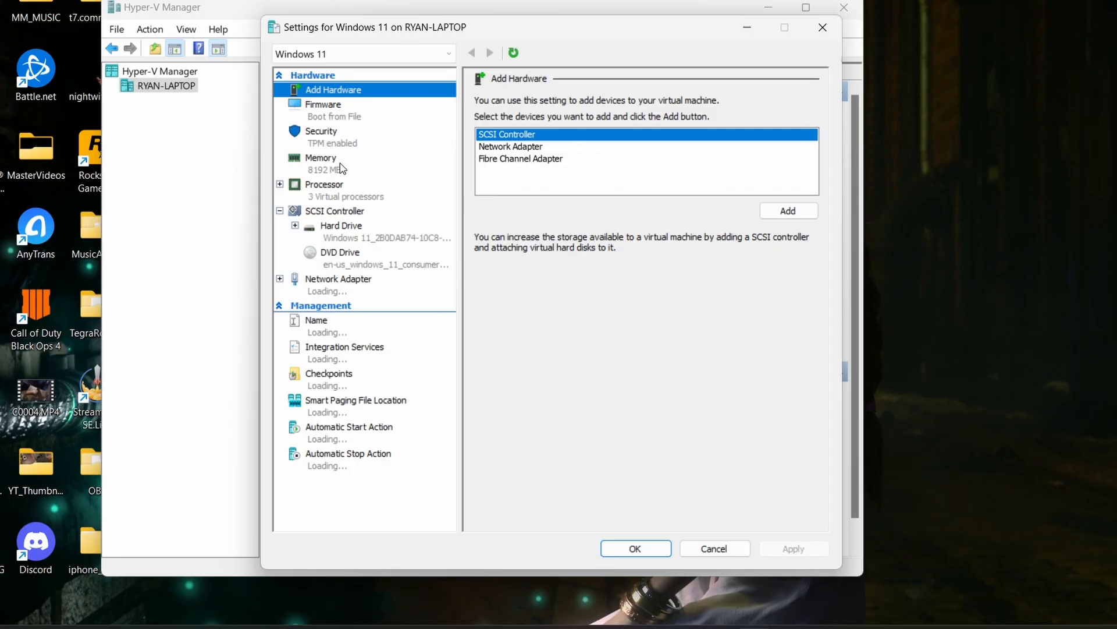
click(338, 281)
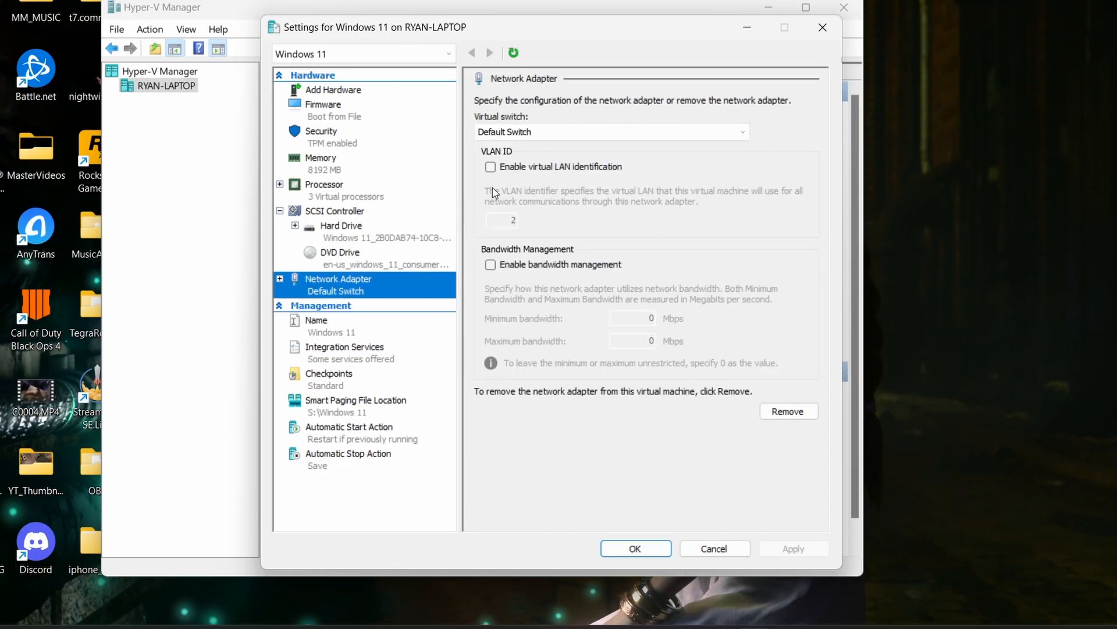
click(592, 135)
click(525, 166)
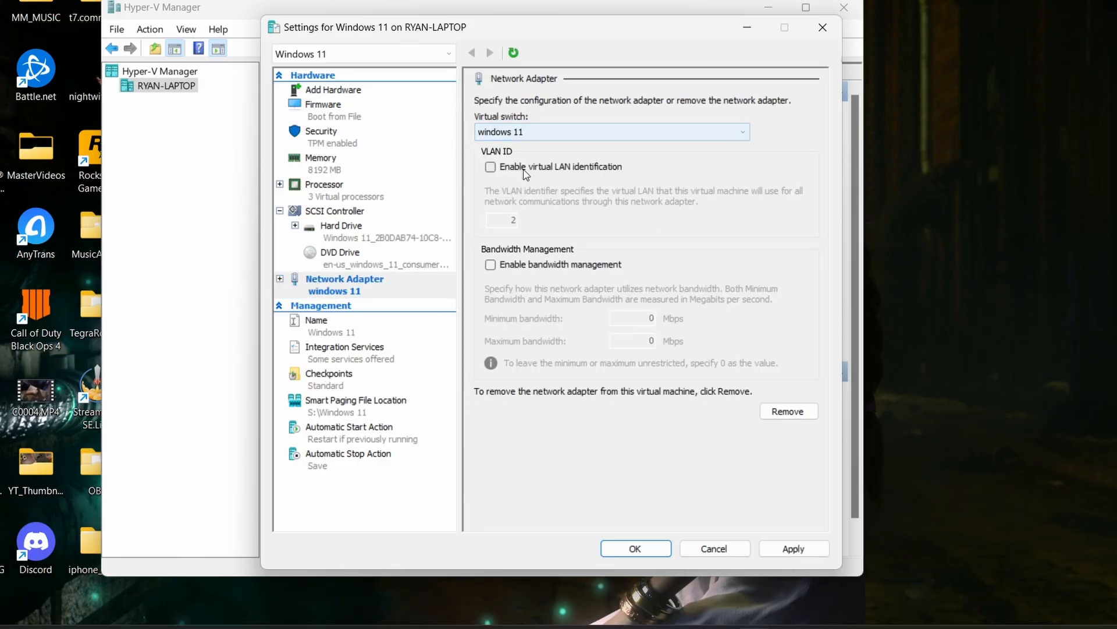
click(790, 548)
click(637, 548)
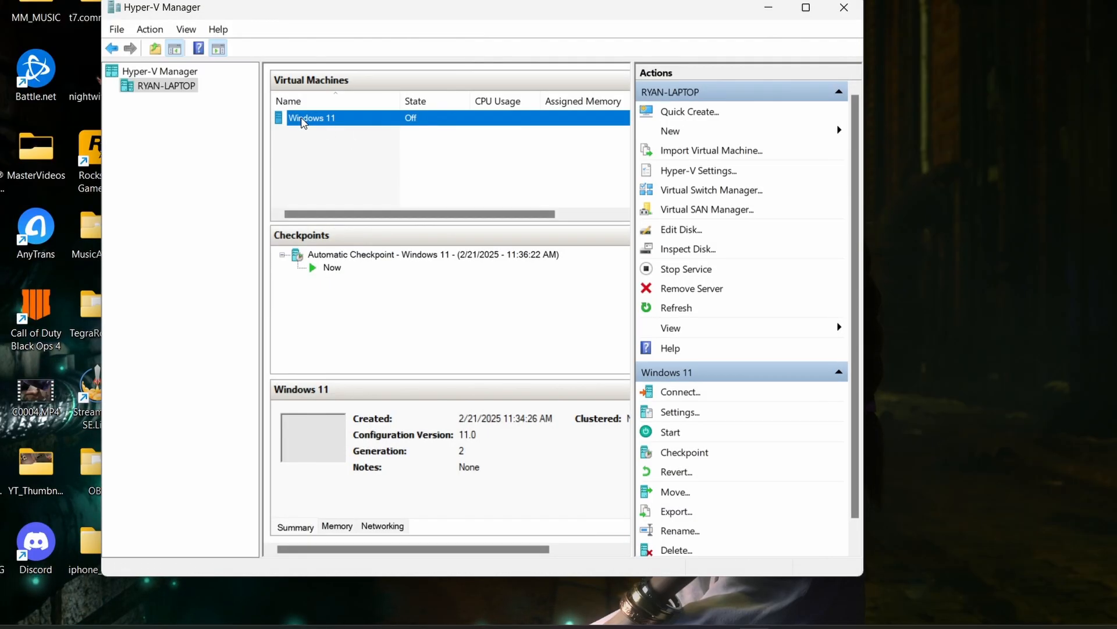
- Connect to the Windows 11 virtual machine and start it, continuing from its last state instead of reverting to the automatic checkpoint
right_click(303, 121)
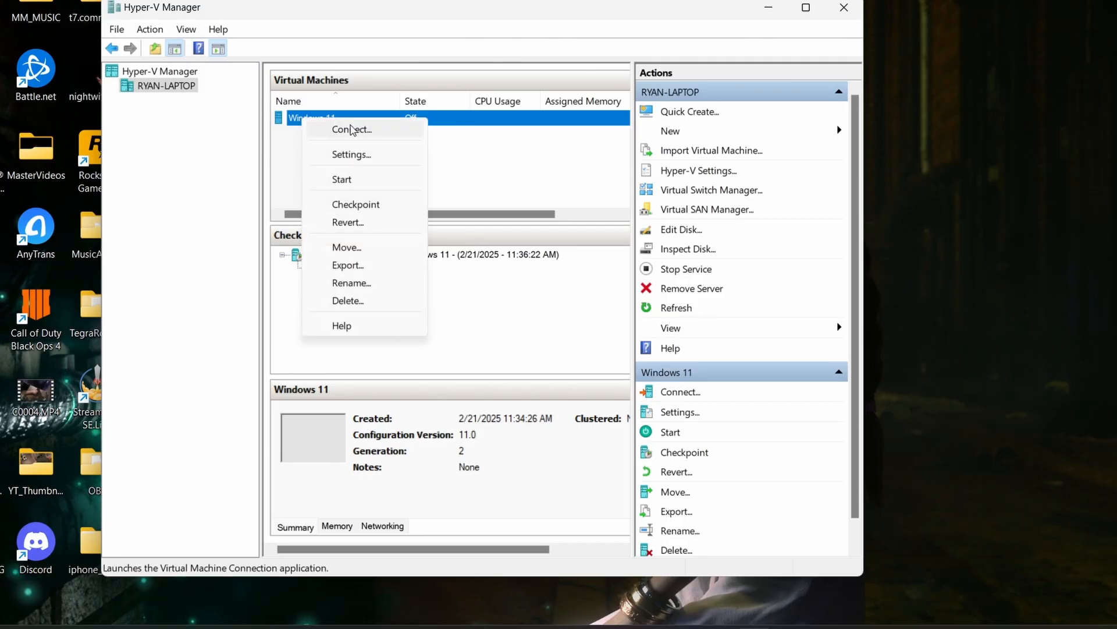
click(328, 129)
click(330, 209)
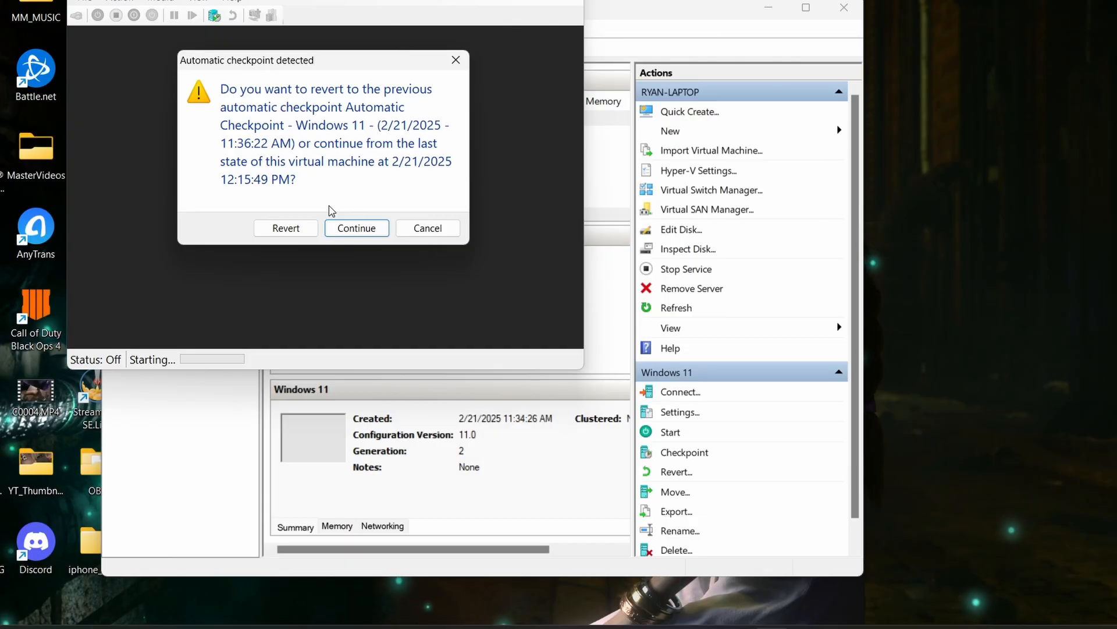
click(344, 231)
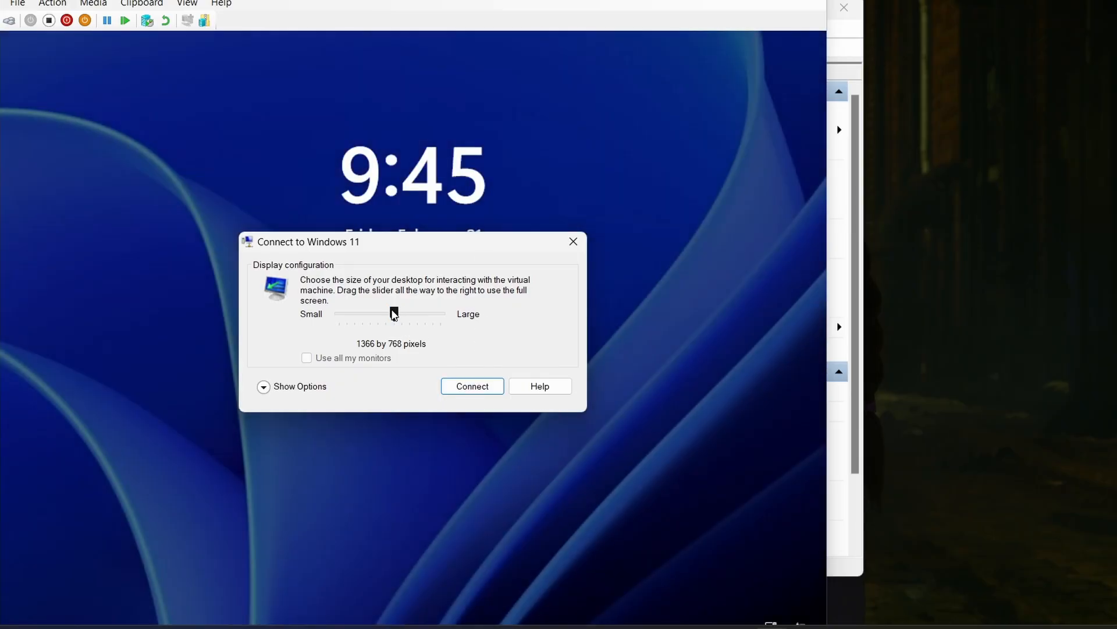
- Connect to the virtual machine with a 1280 by 768 pixel display and turn off its enhanced session
drag(394, 314, 374, 313)
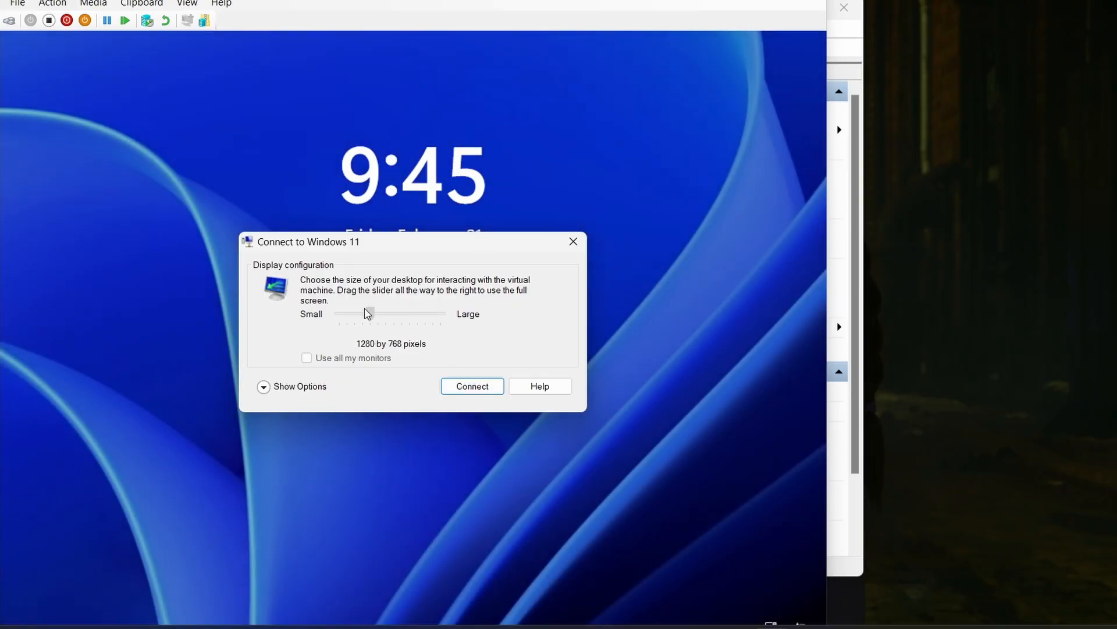
click(485, 387)
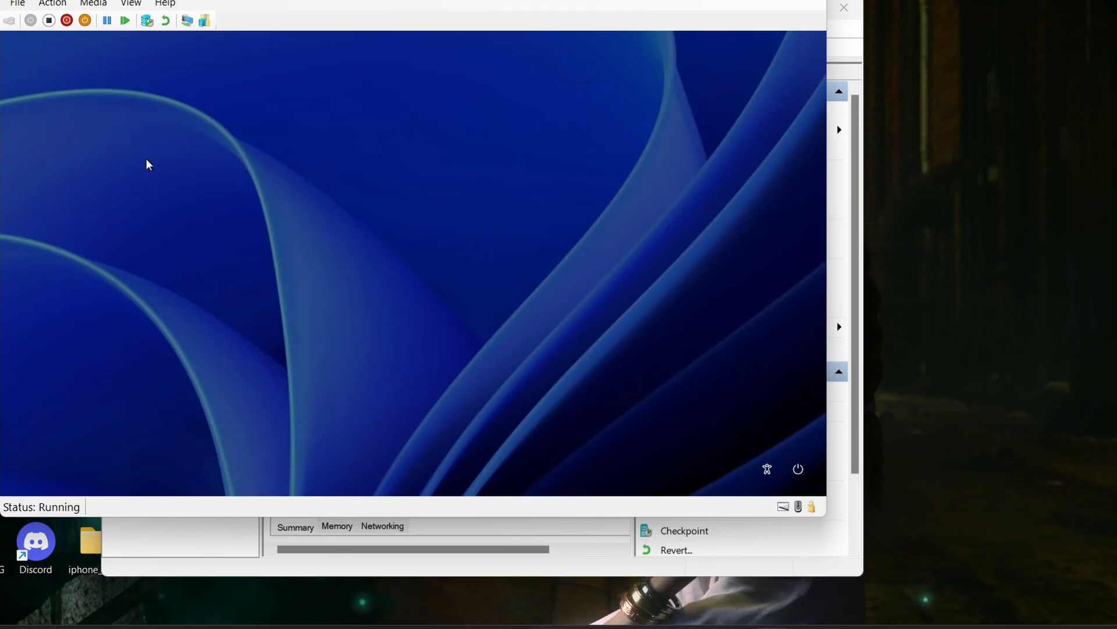
click(131, 4)
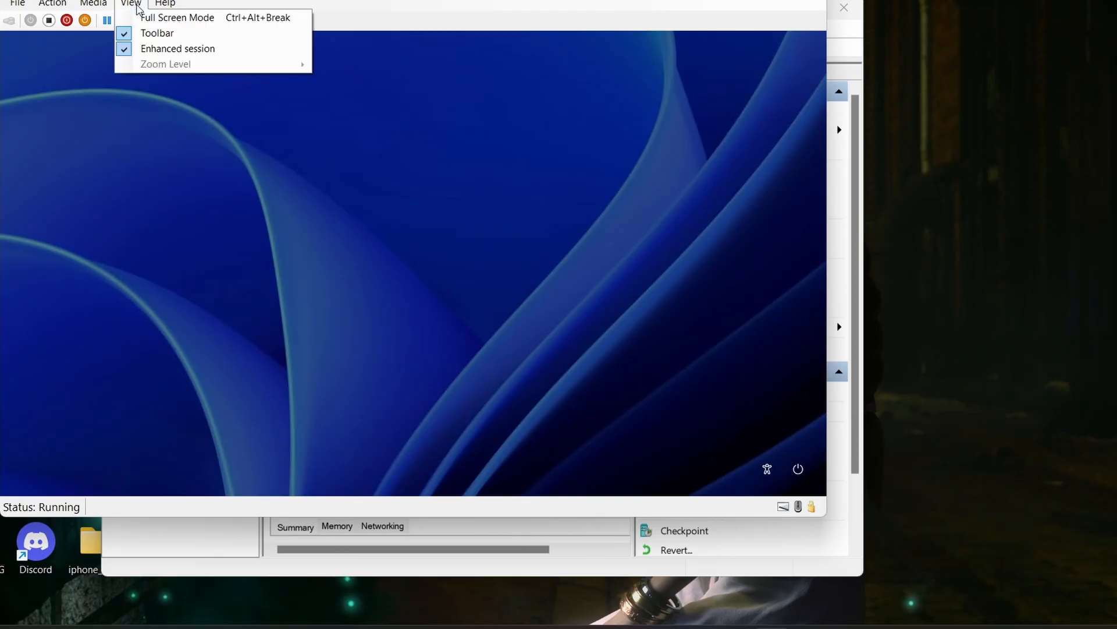
click(166, 49)
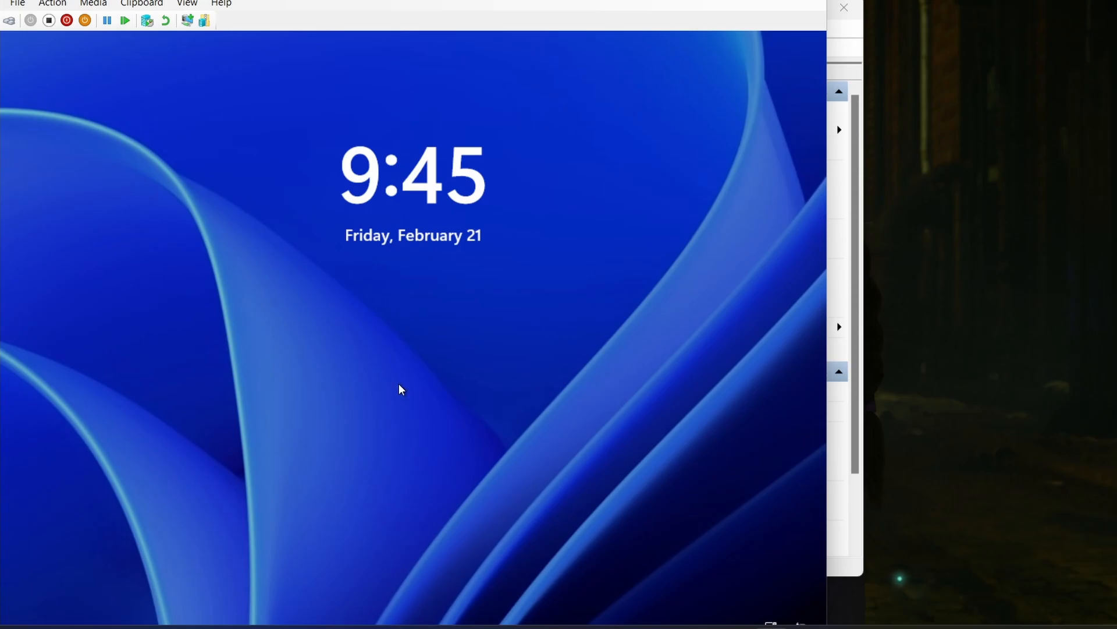
- Sign in to Windows in the virtual machine with the account PIN
click(401, 389)
text(••)
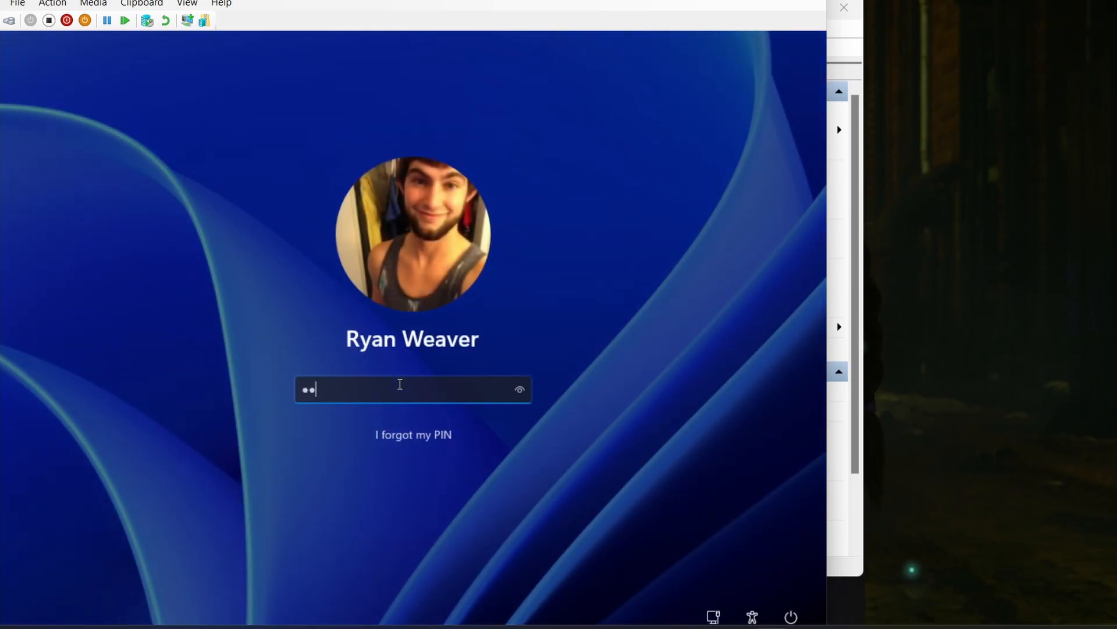
text(••)
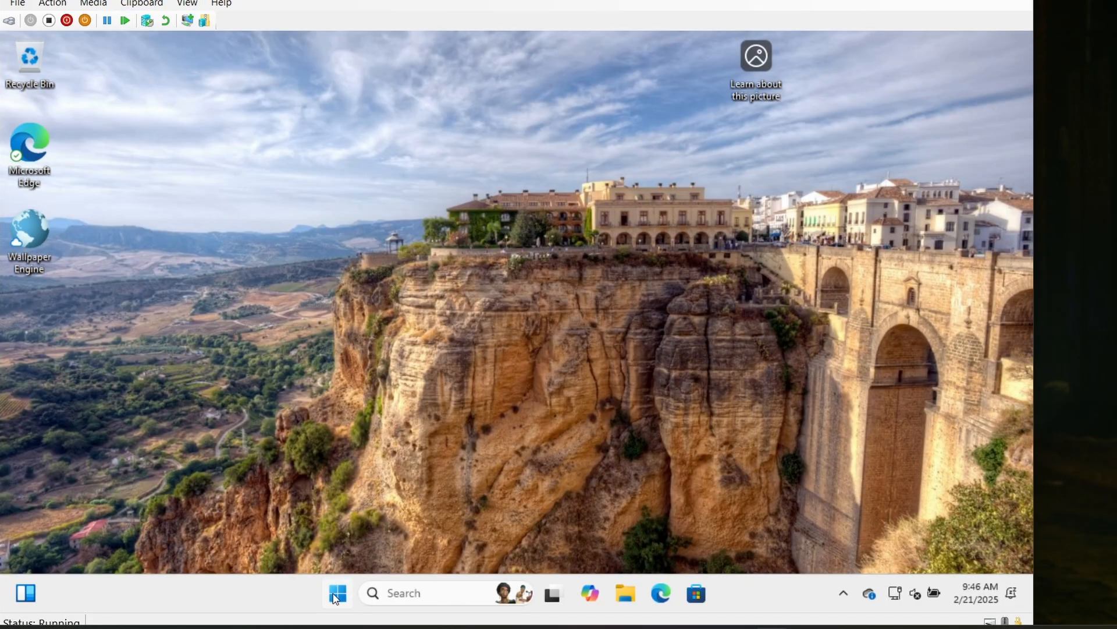
- Search for "about" in Windows and check the edition, version and OS build under Windows specifications
click(336, 594)
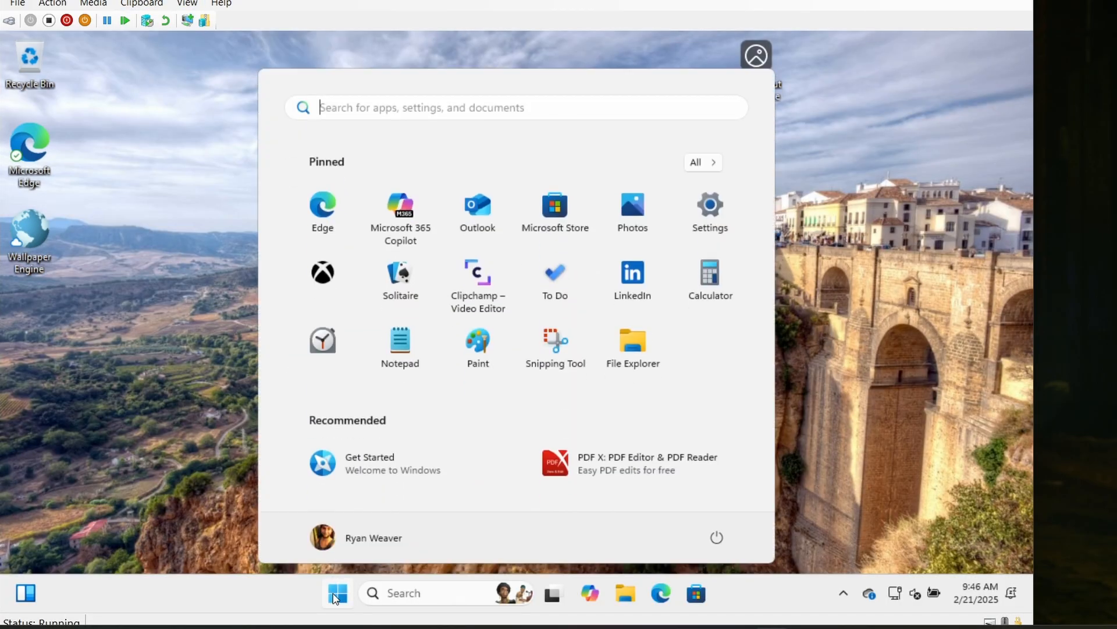
click(396, 589)
text(about)
click(443, 188)
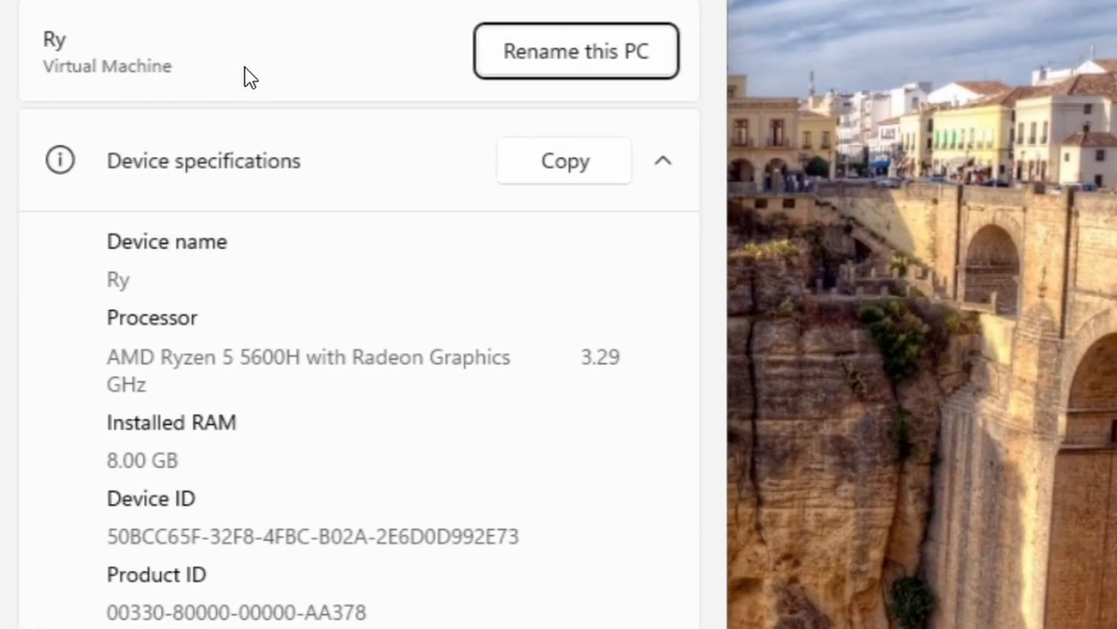
scroll(342, 409, down, 2)
scroll(342, 410, up, 2)
scroll(342, 410, down, 10)
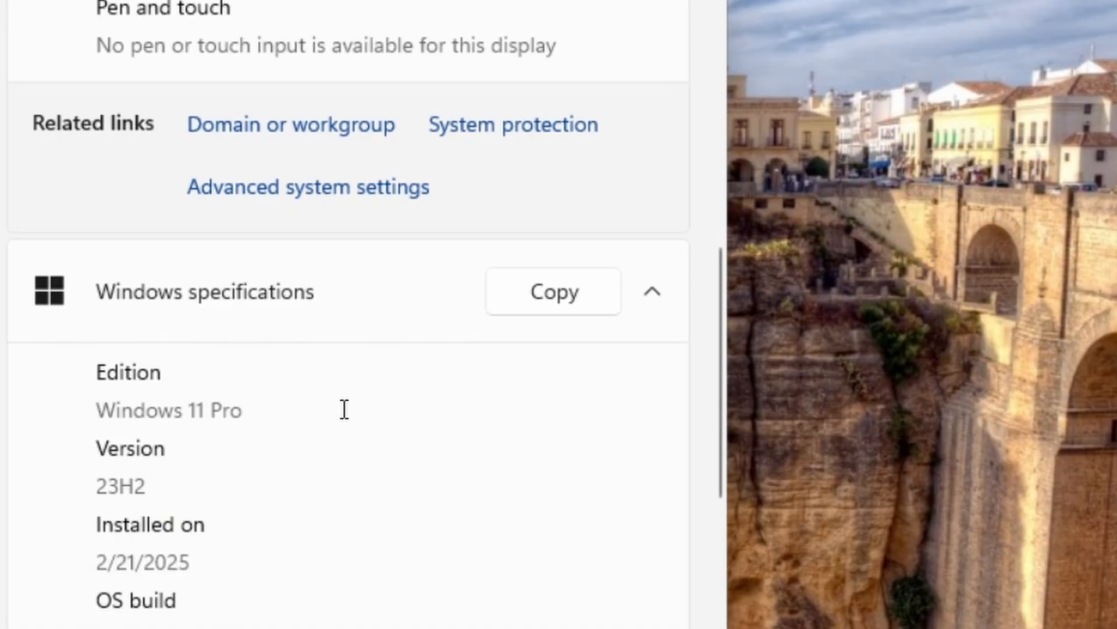
scroll(343, 410, down, 4)
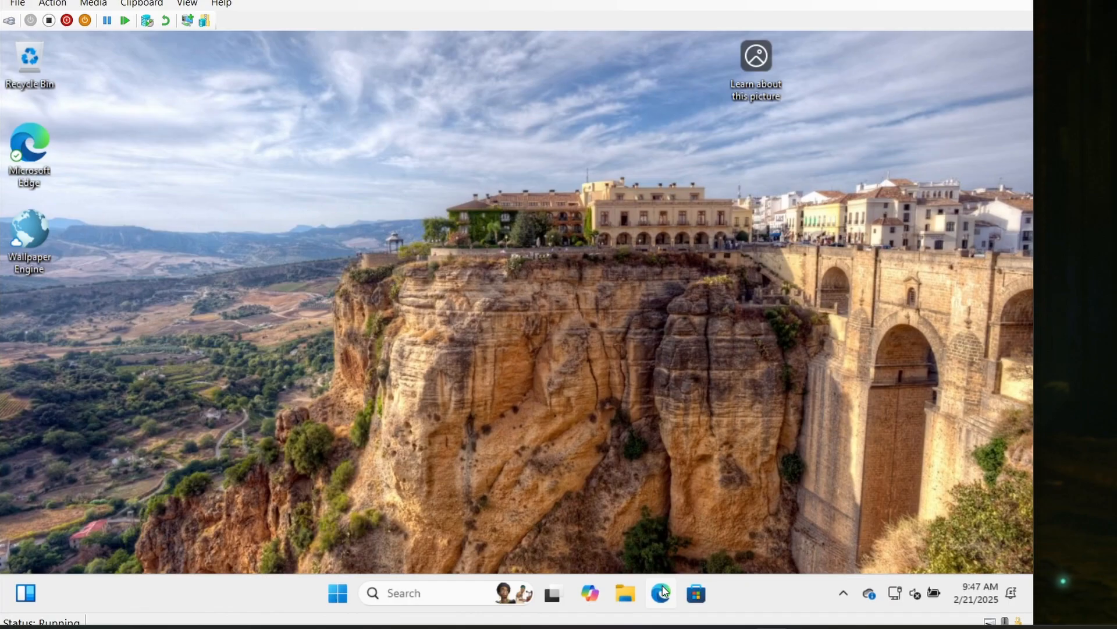
- Switch to Microsoft Edge, search for "youtube", open the YouTube site and close the other tabs
click(661, 593)
click(324, 80)
text(youtube)
key(Return)
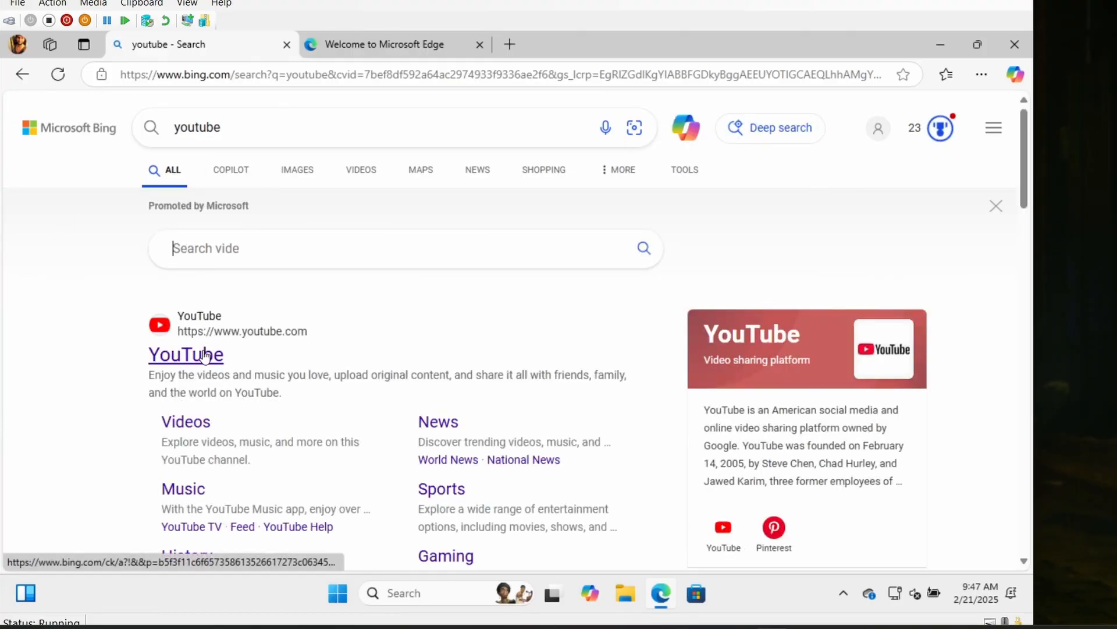
click(203, 355)
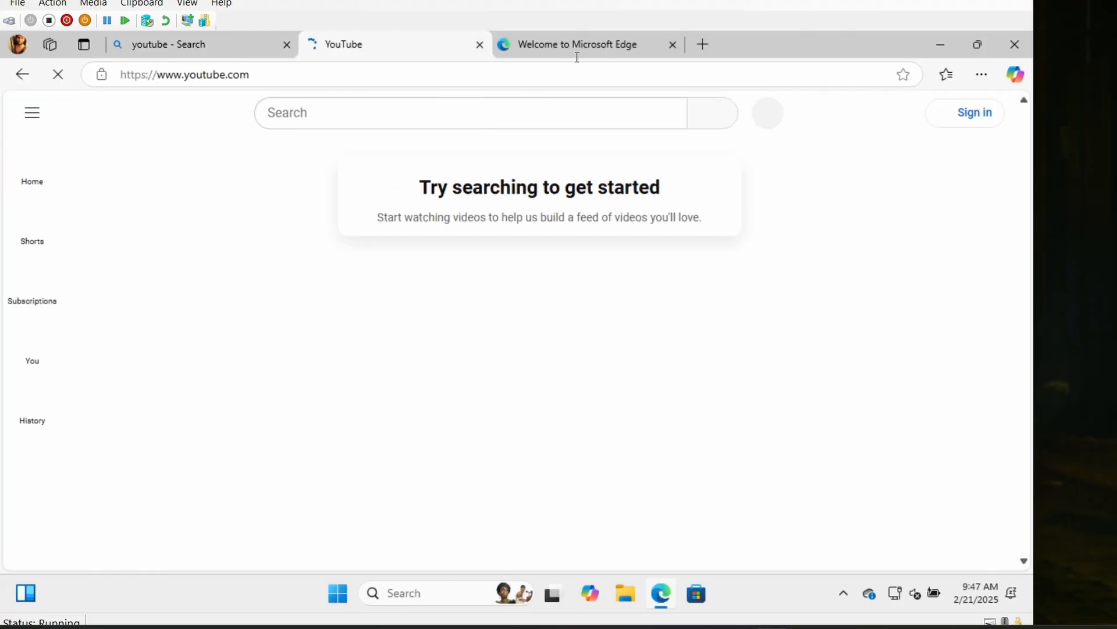
click(673, 45)
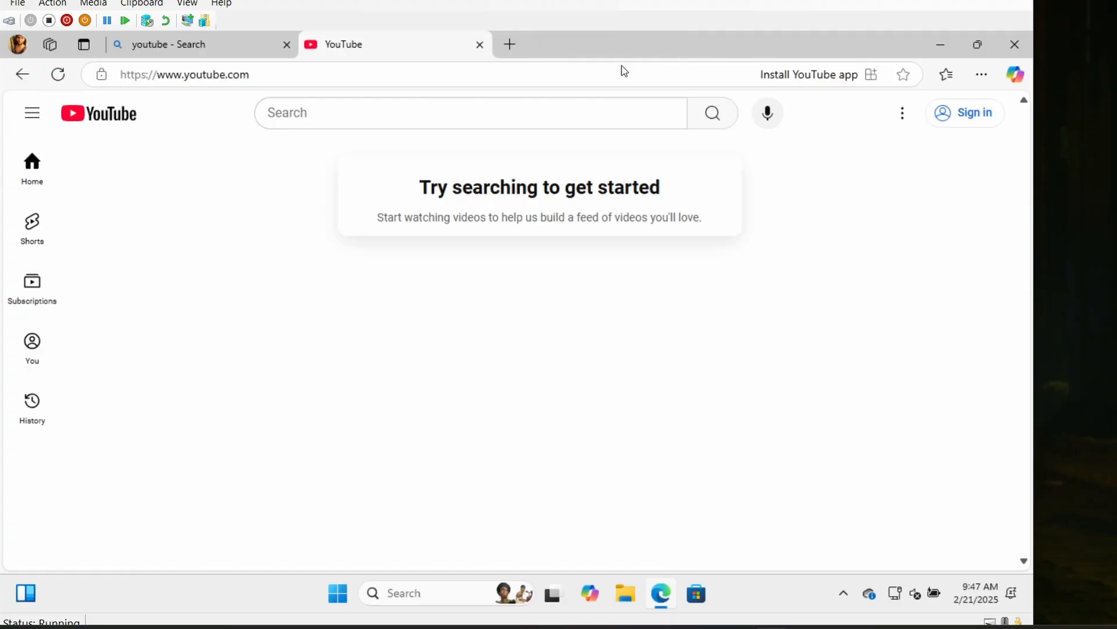
click(286, 45)
- Search YouTube for "xw3av3rx" and open the xW3aV3rX channel
click(344, 114)
text(xw3av3rx)
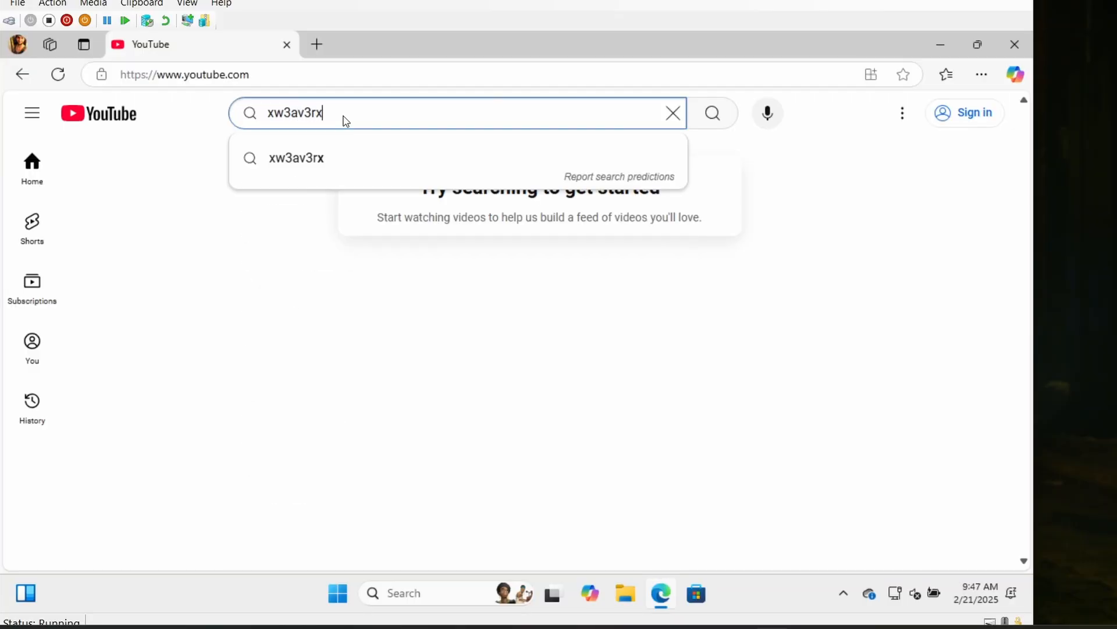
key(Return)
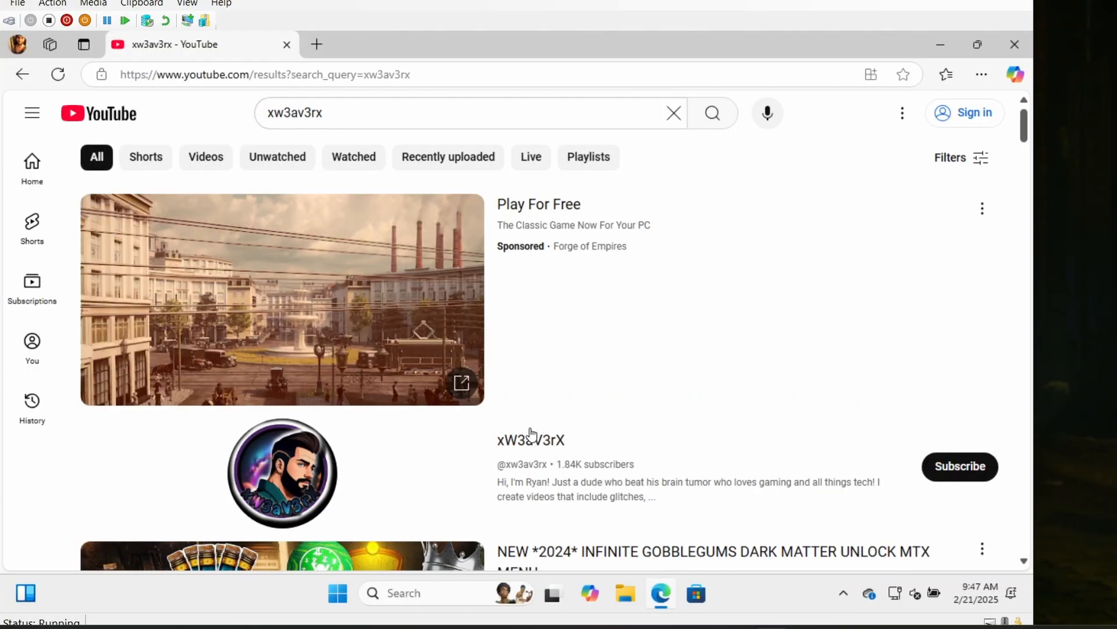
click(527, 441)
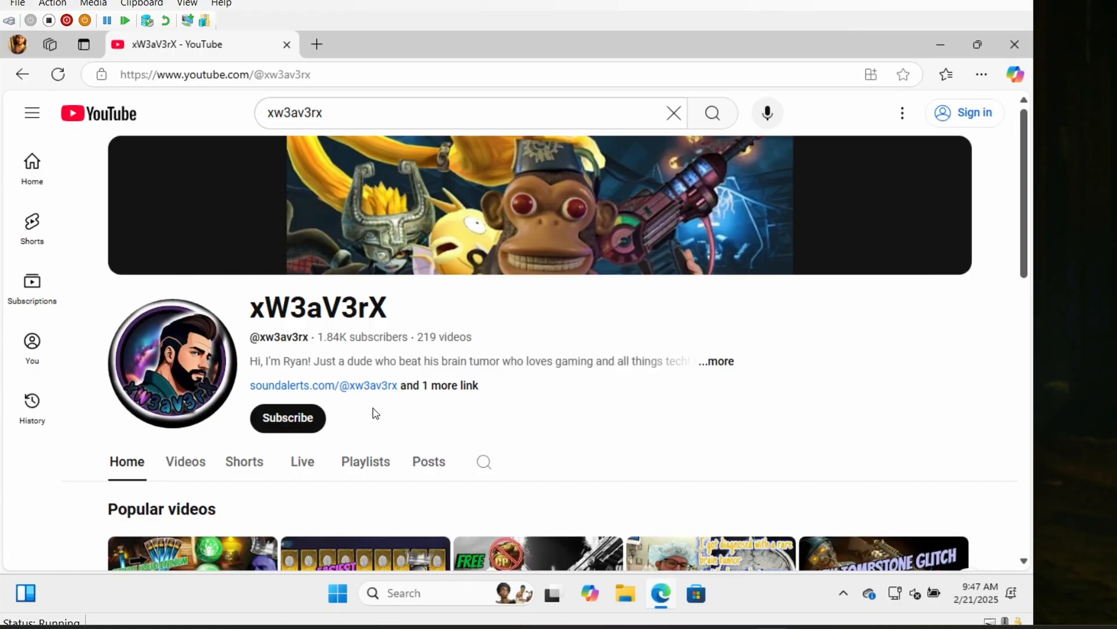
- Open the channel's popular video "NEW *2024* INFINITE GOBBLEGUMS DARK MATTER UNLOCK MTX MENU" and expand its description to the download links
scroll(295, 462, down, 5)
scroll(181, 250, up, 1)
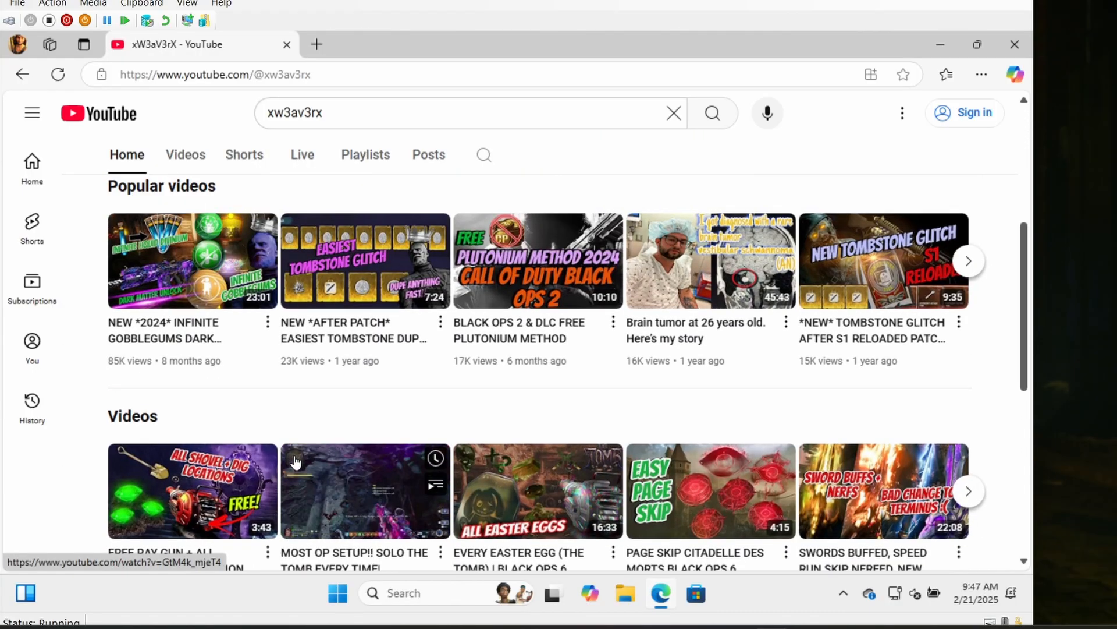
click(181, 250)
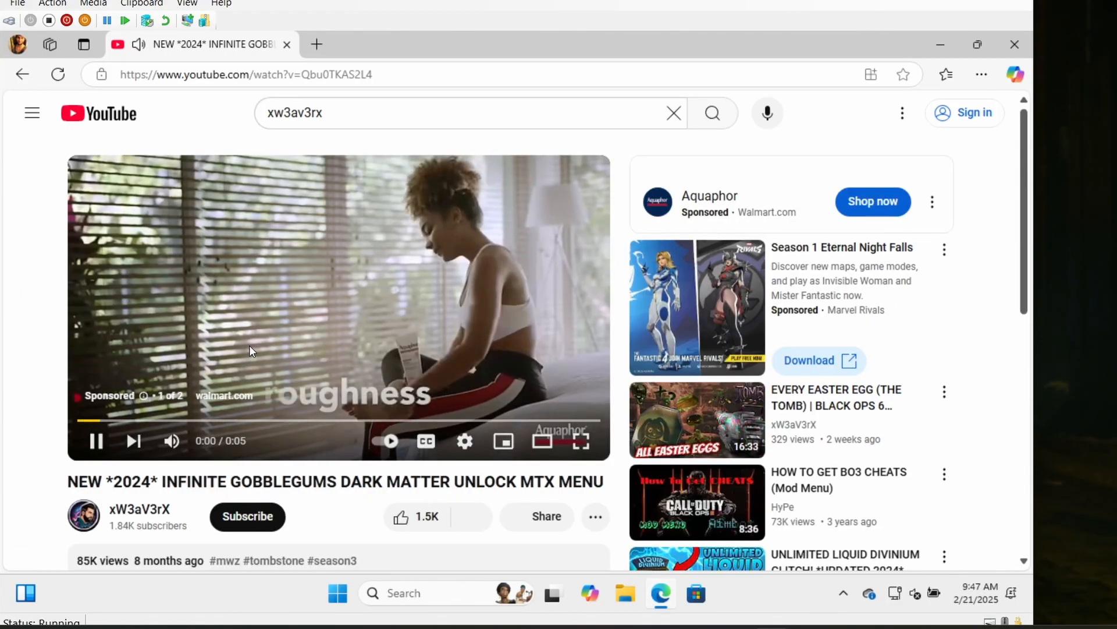
scroll(357, 478, down, 3)
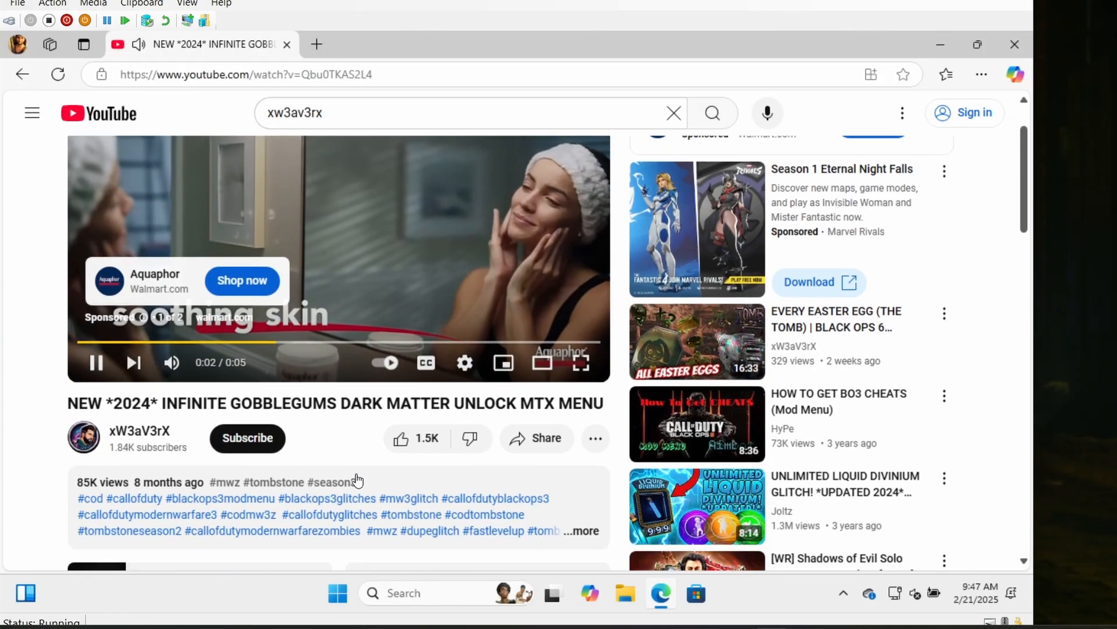
click(581, 447)
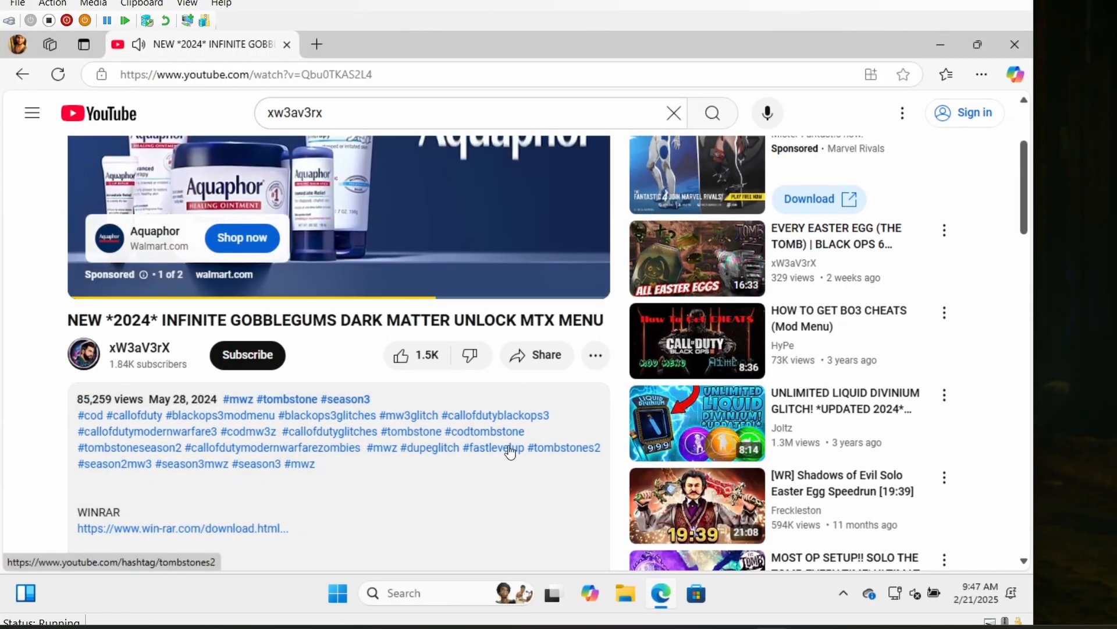
scroll(377, 451, down, 1)
scroll(376, 450, down, 5)
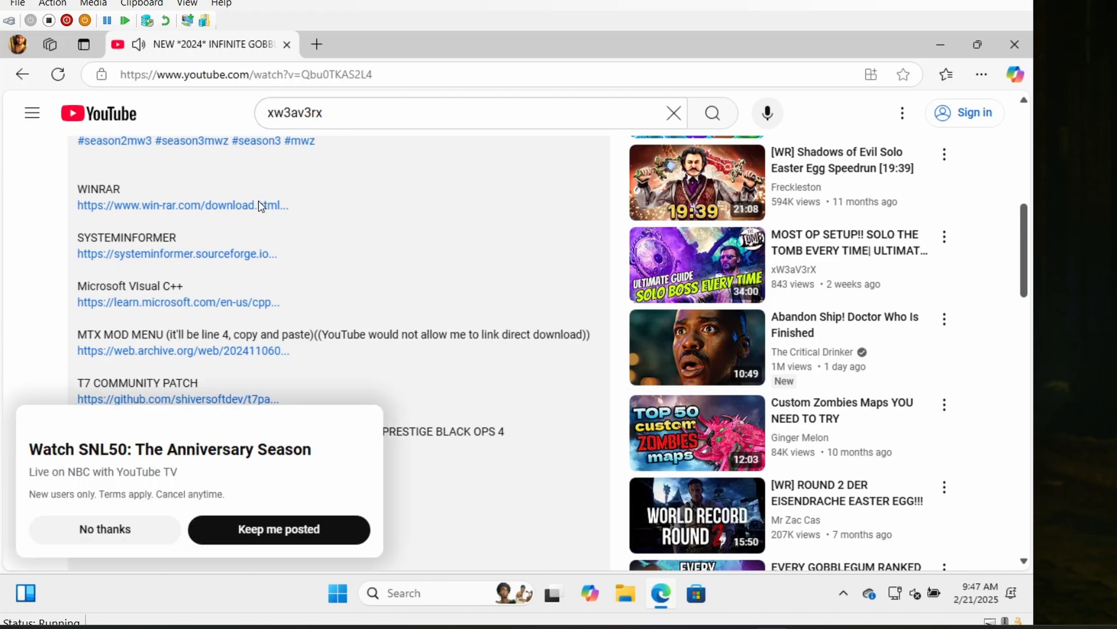
- Open the WinRAR, System Informer, Microsoft Visual C++ and MTX mod menu links from the video description in separate tabs
click(260, 207)
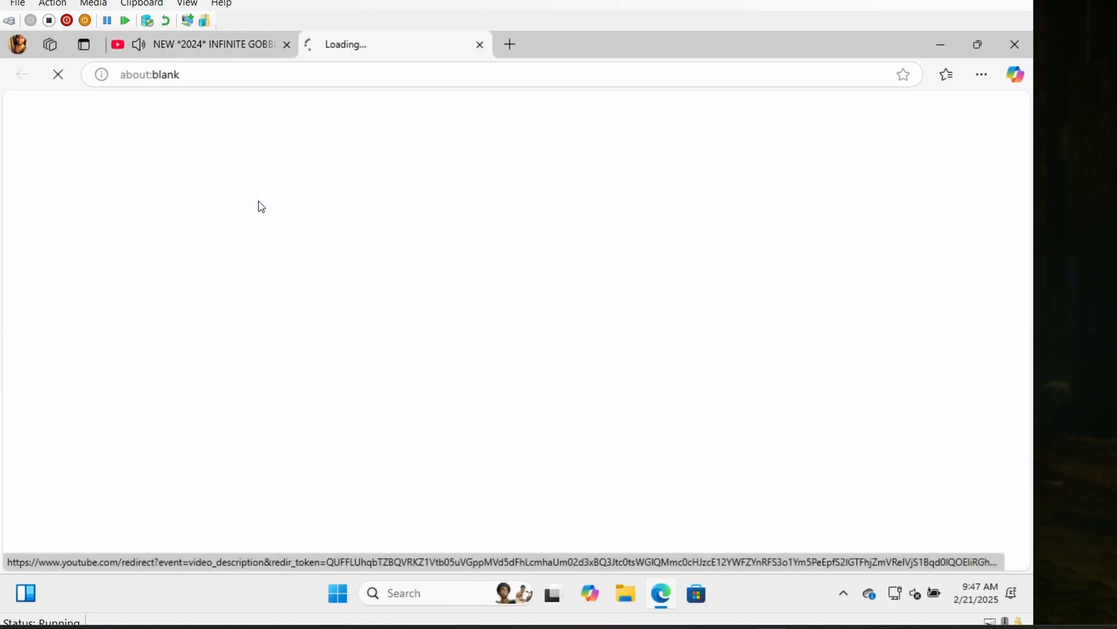
click(224, 45)
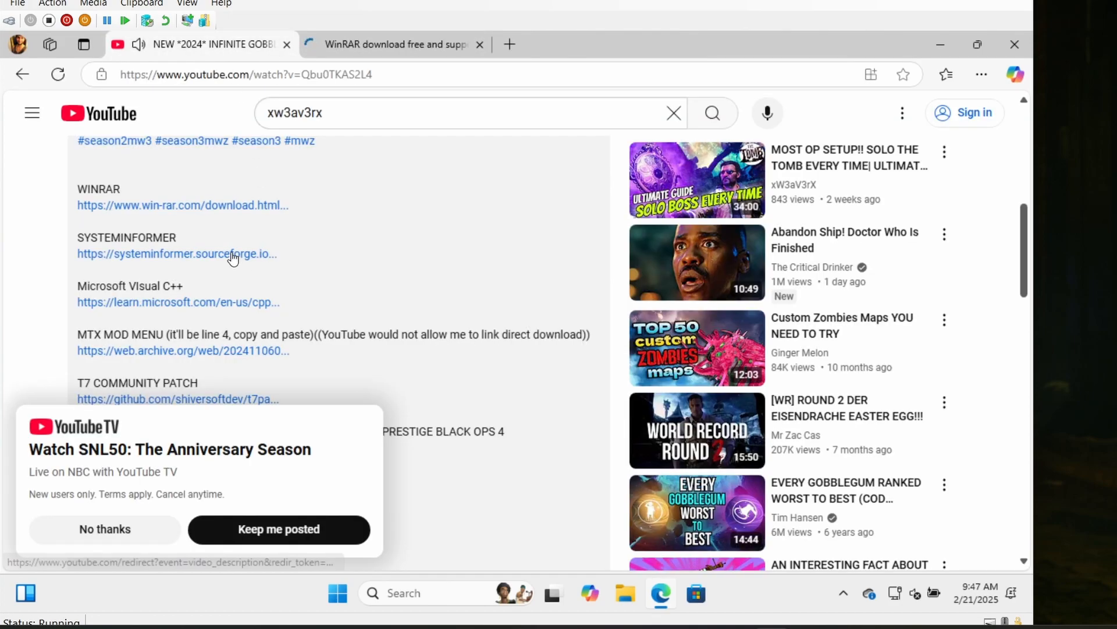
click(233, 254)
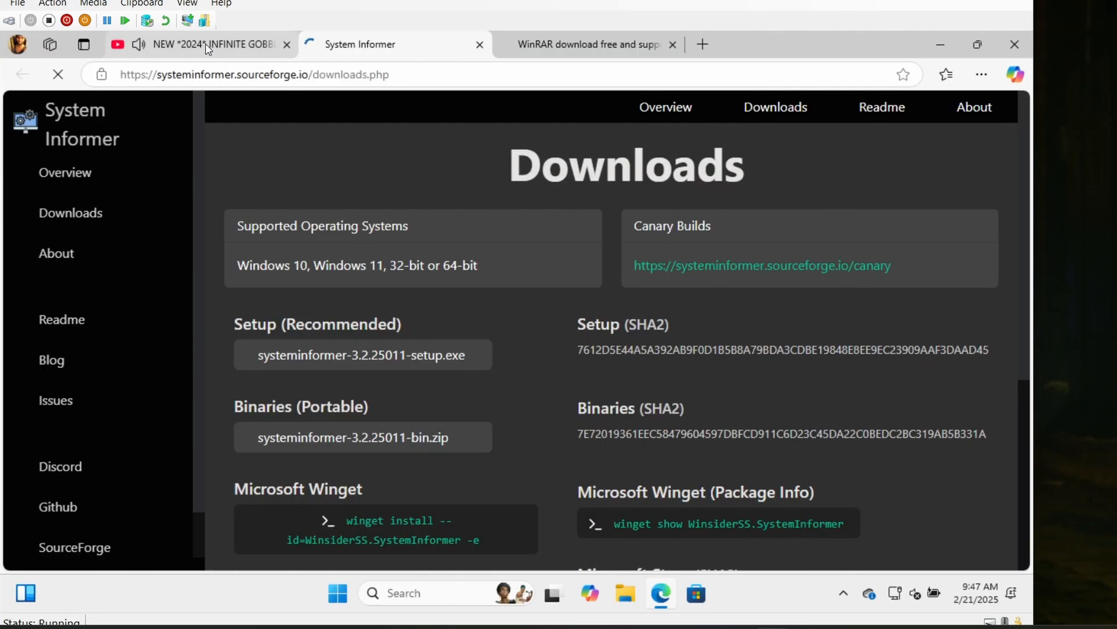
click(205, 44)
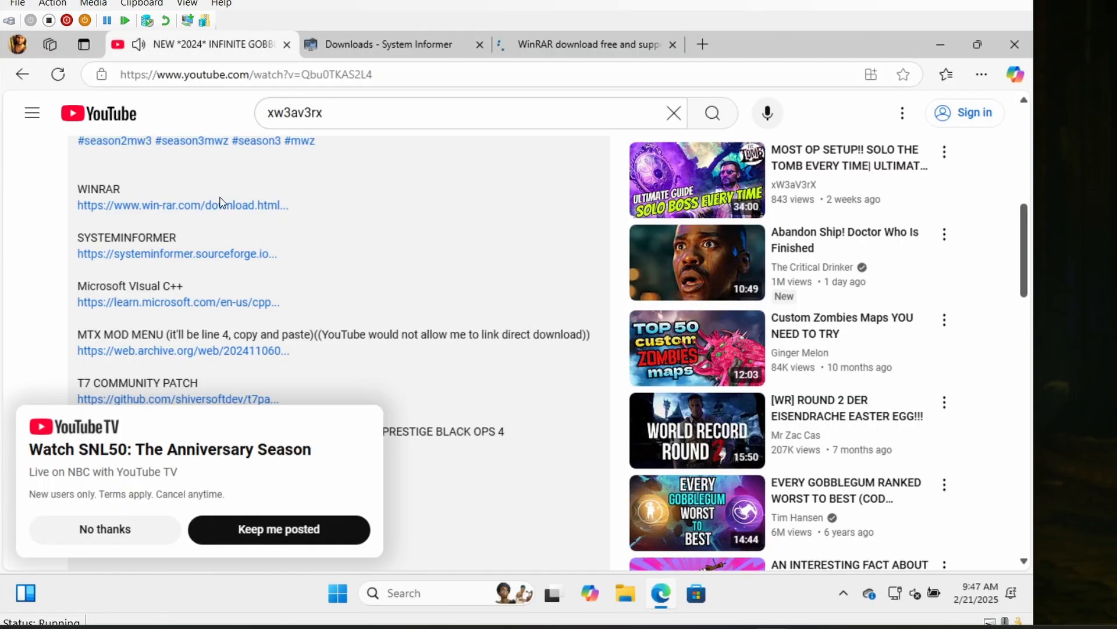
click(180, 302)
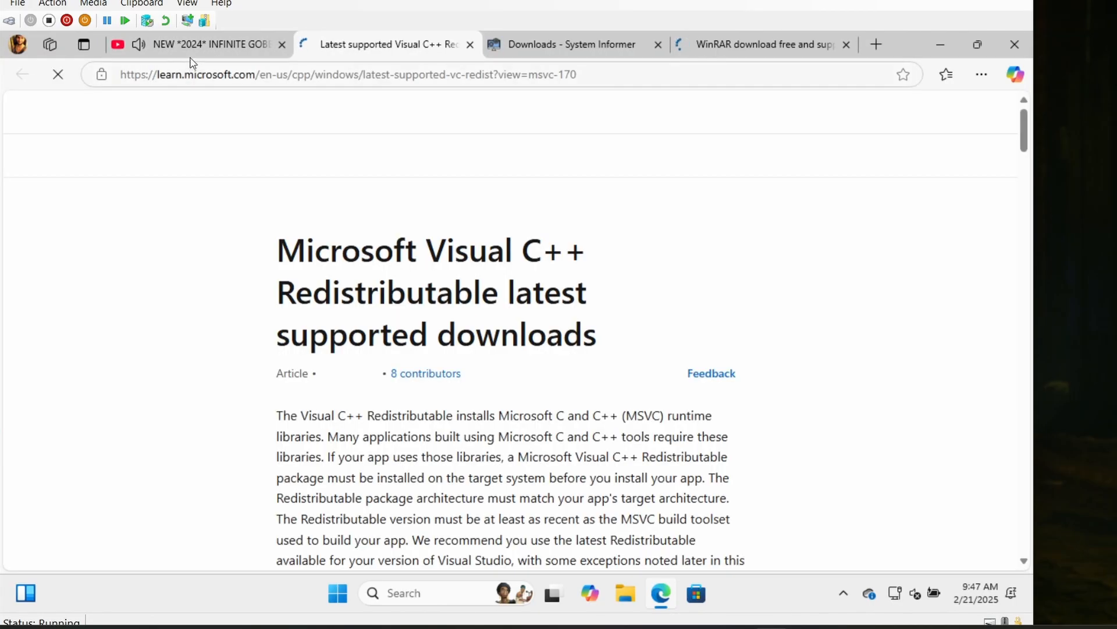
click(193, 46)
scroll(204, 276, down, 1)
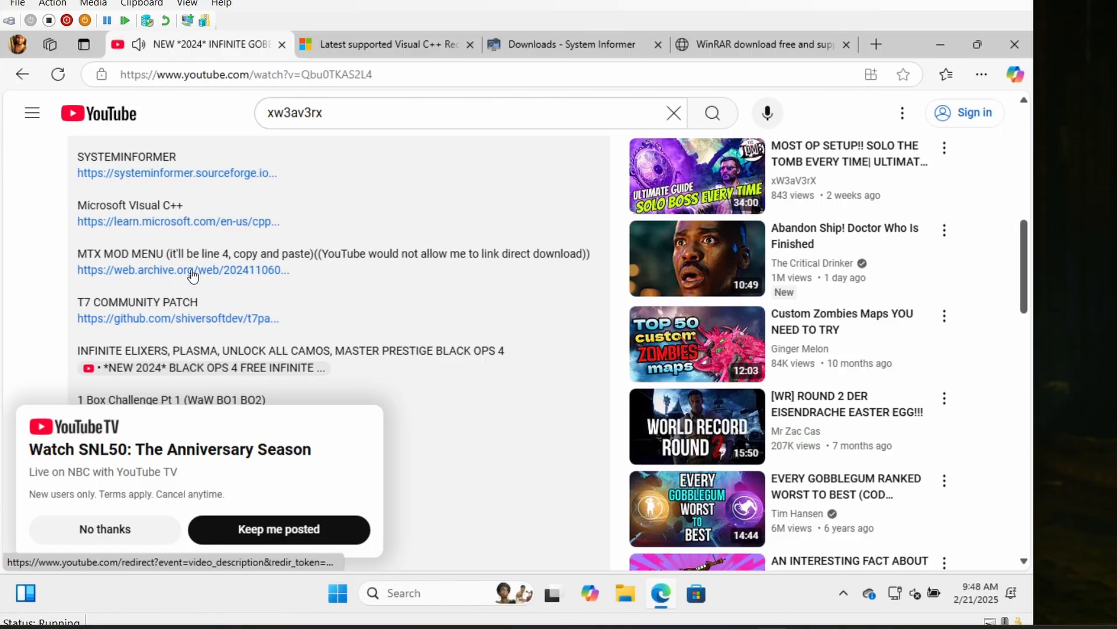
click(177, 270)
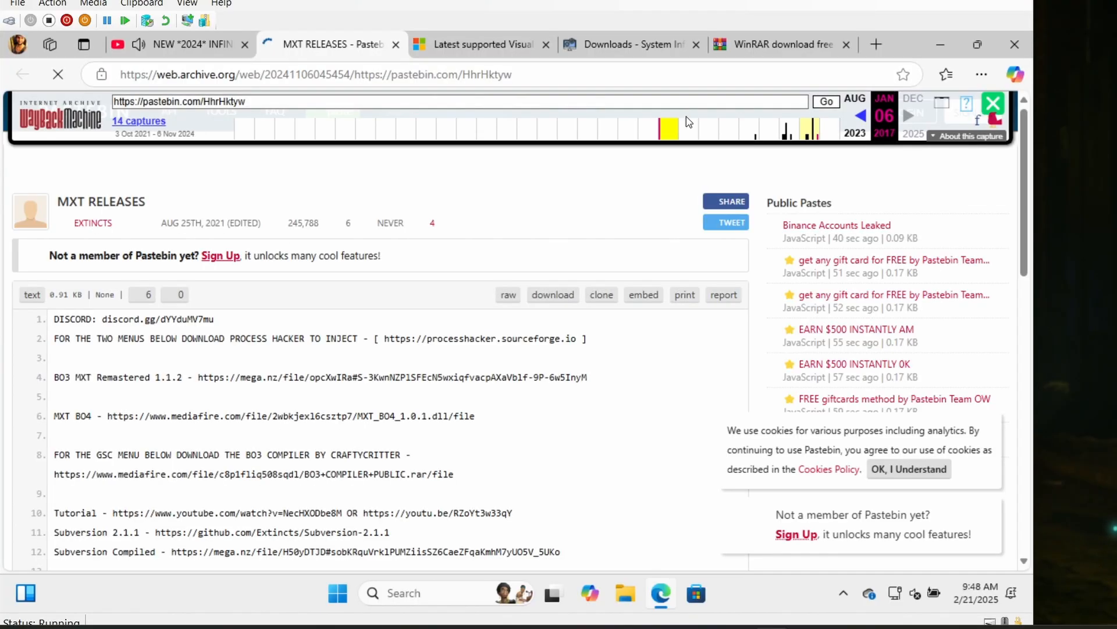
- Download the WinRAR 7.10 installer and the recommended systeminformer-3.2.25011 setup file from their open pages
click(756, 47)
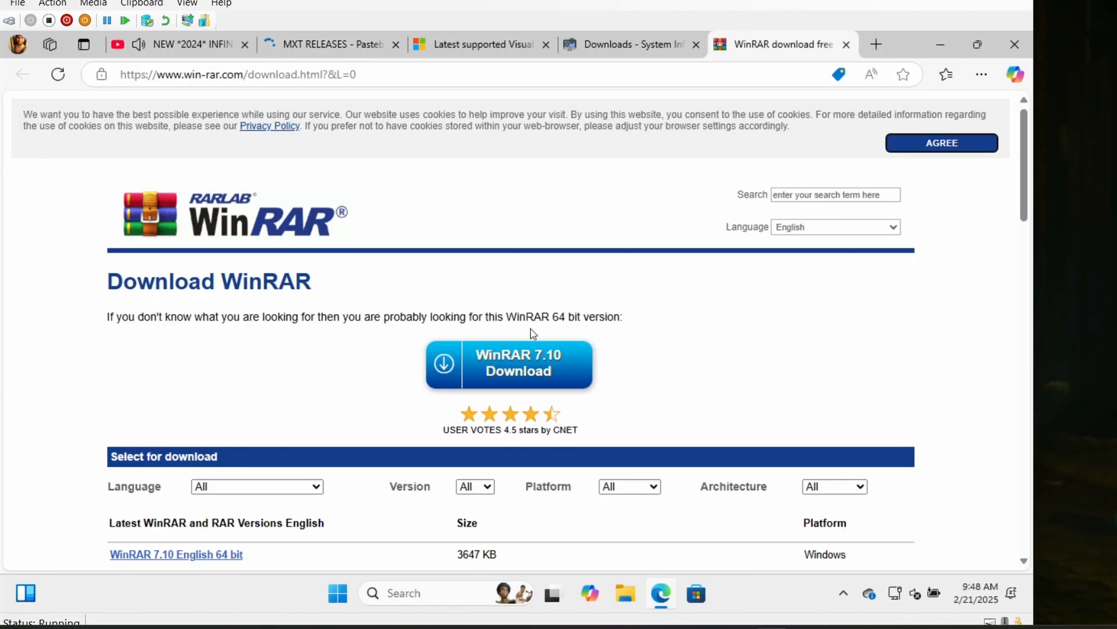
click(483, 373)
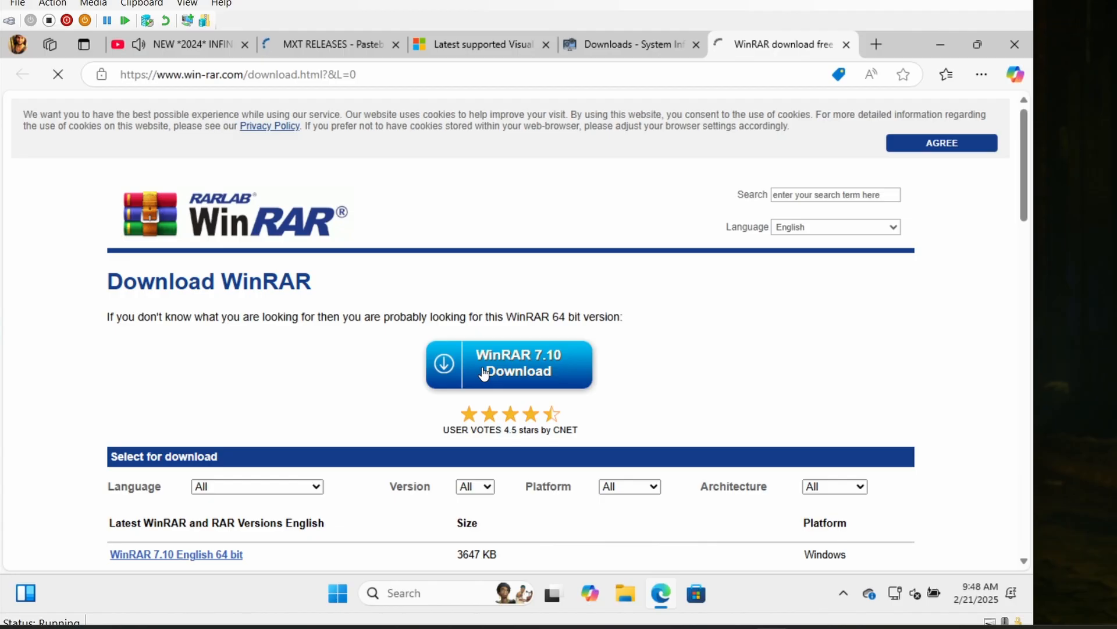
click(691, 50)
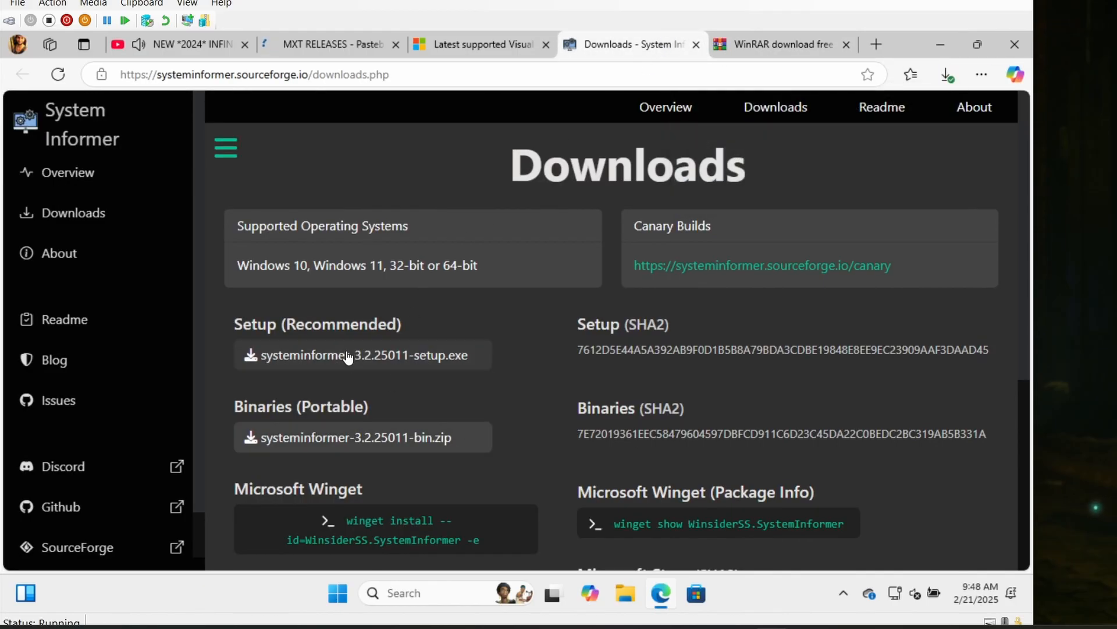
scroll(483, 375, down, 1)
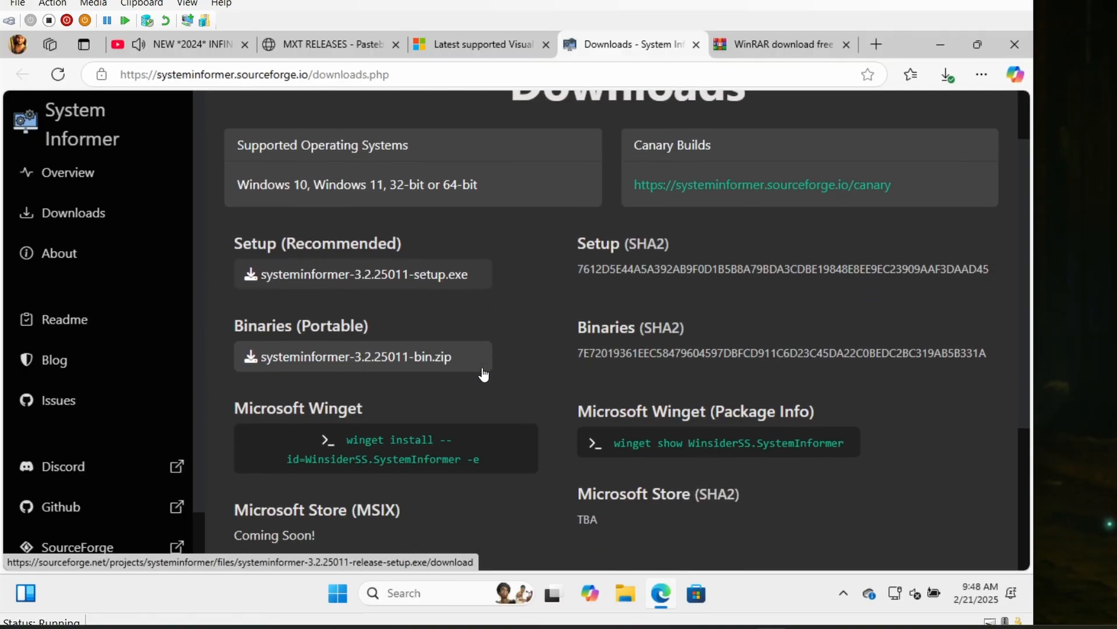
click(308, 275)
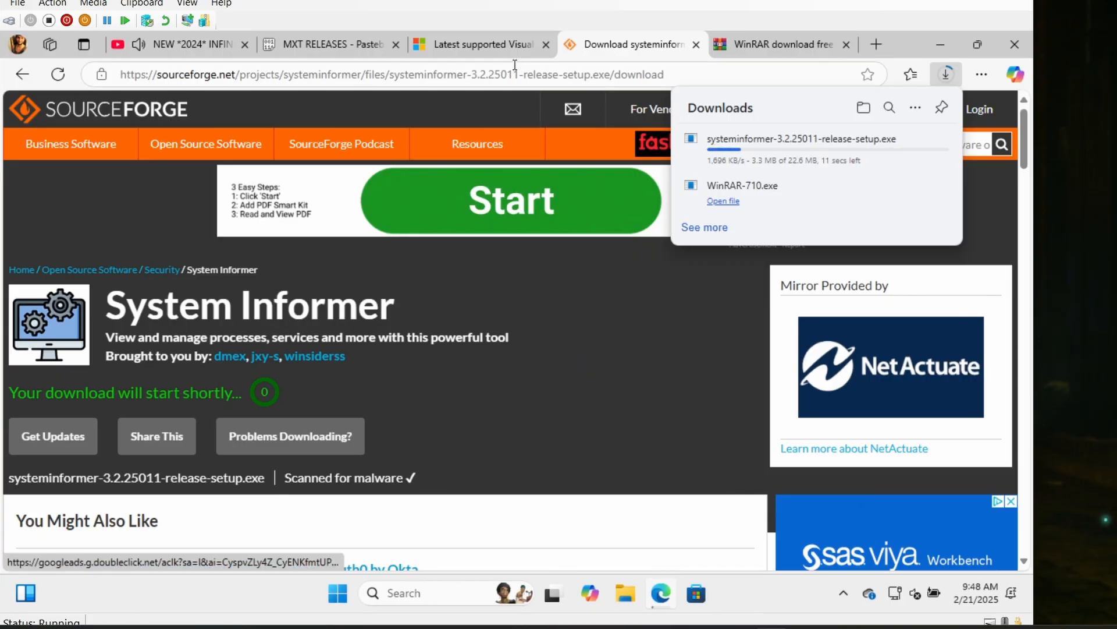
- Download the X64 installer VC_redist.x64.exe from the Microsoft Visual C++ redistributable page
click(495, 50)
scroll(402, 348, down, 15)
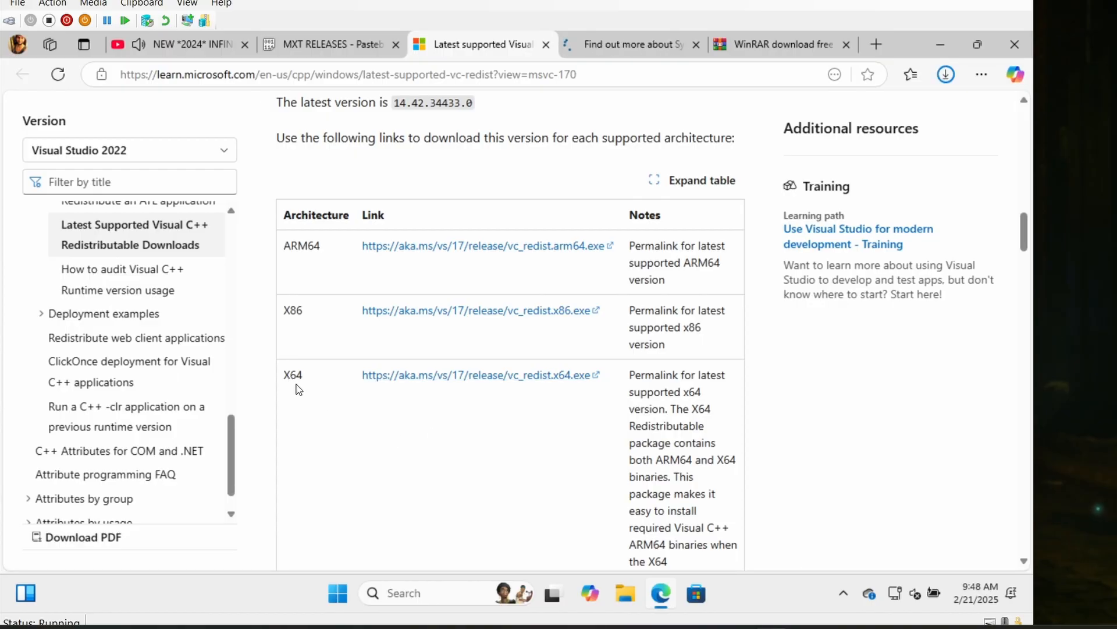
click(431, 377)
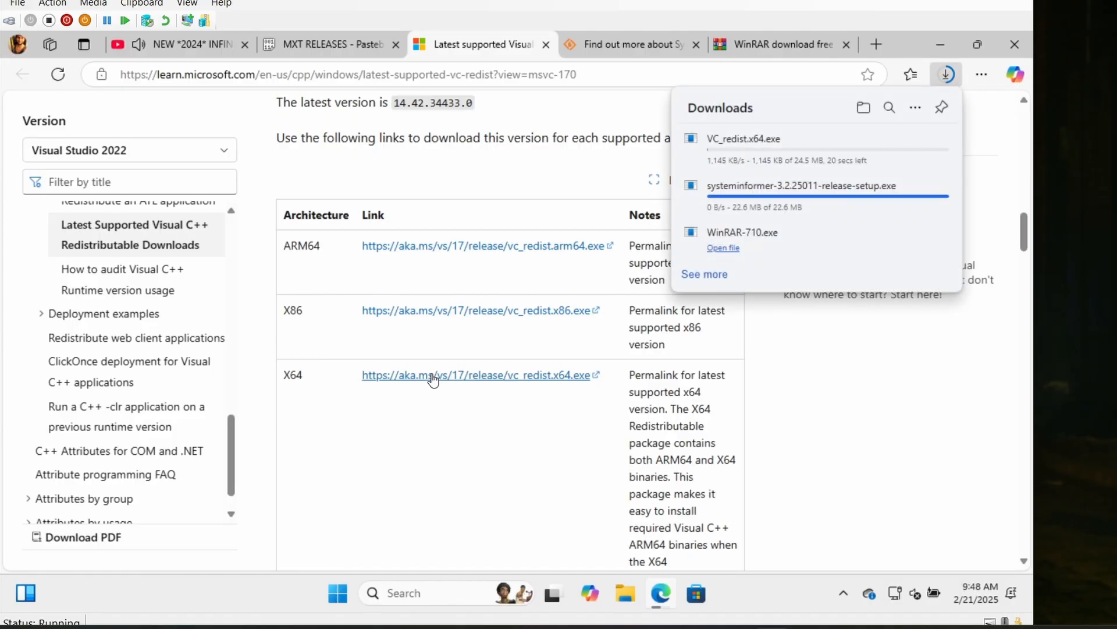
- Open the BO3 MXT Remastered 1.1.2 MEGA link from the MXT RELEASES paste and download MXT-Release-1.1.2.rar
click(331, 46)
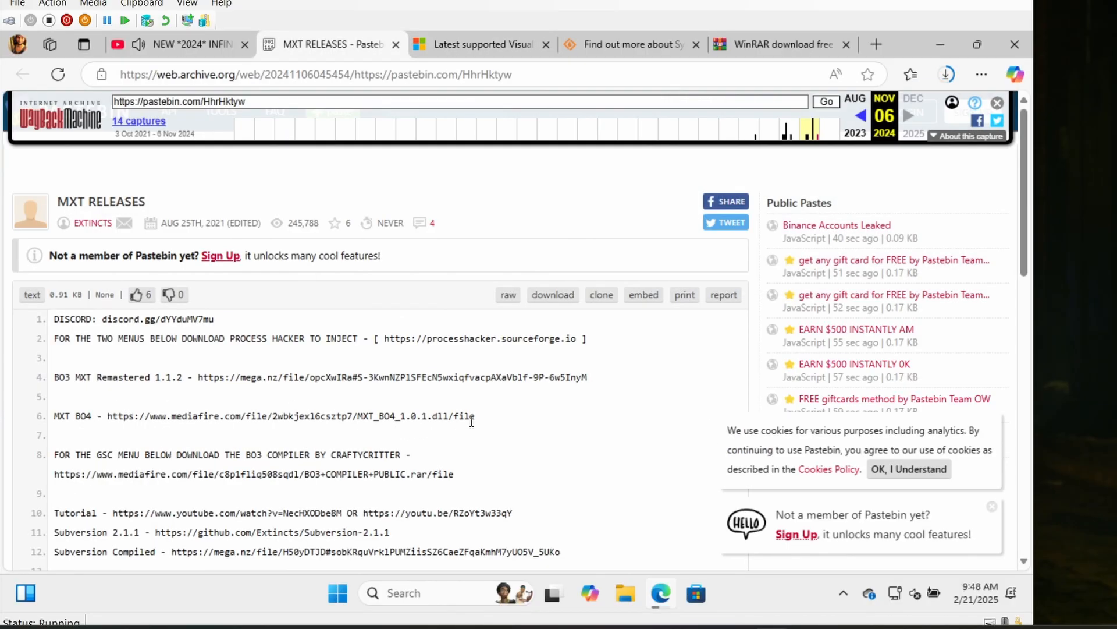
drag(592, 382, 201, 372)
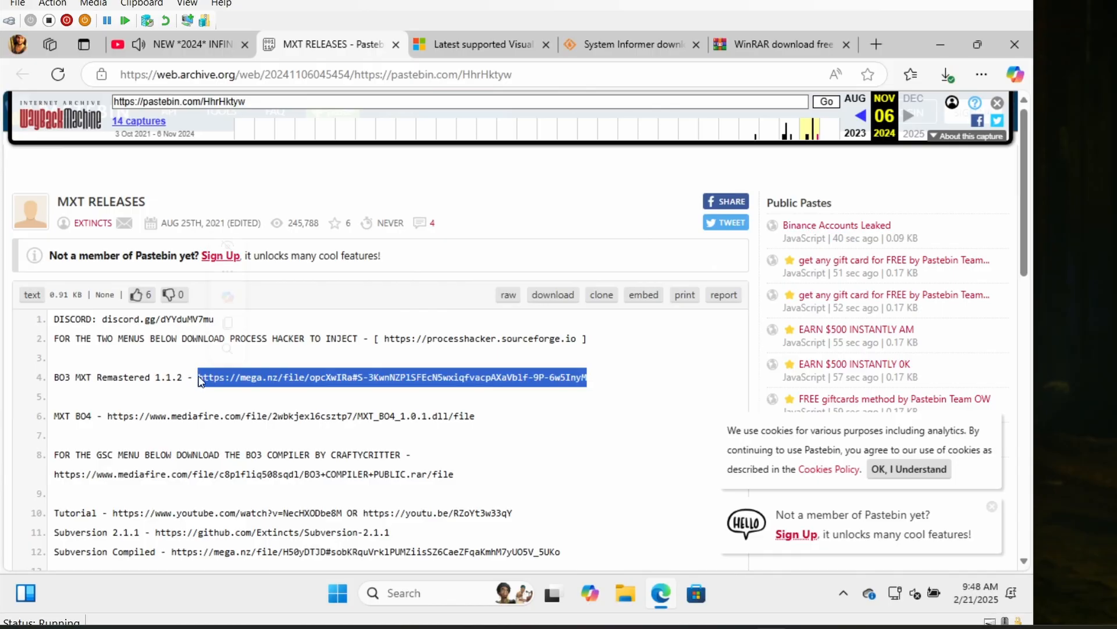
right_click(220, 386)
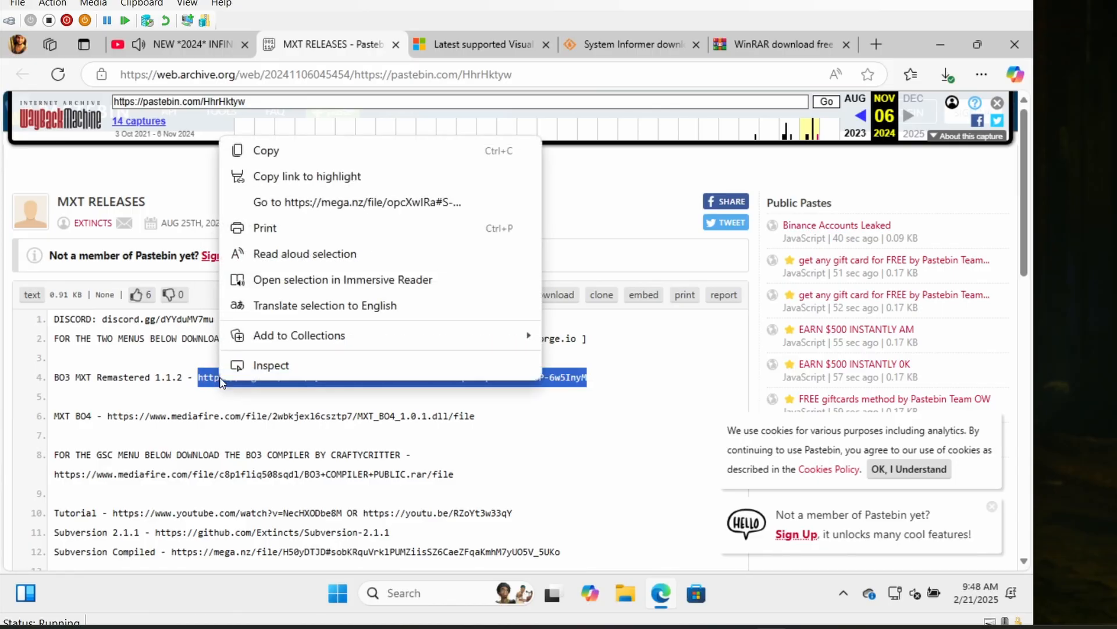
click(294, 203)
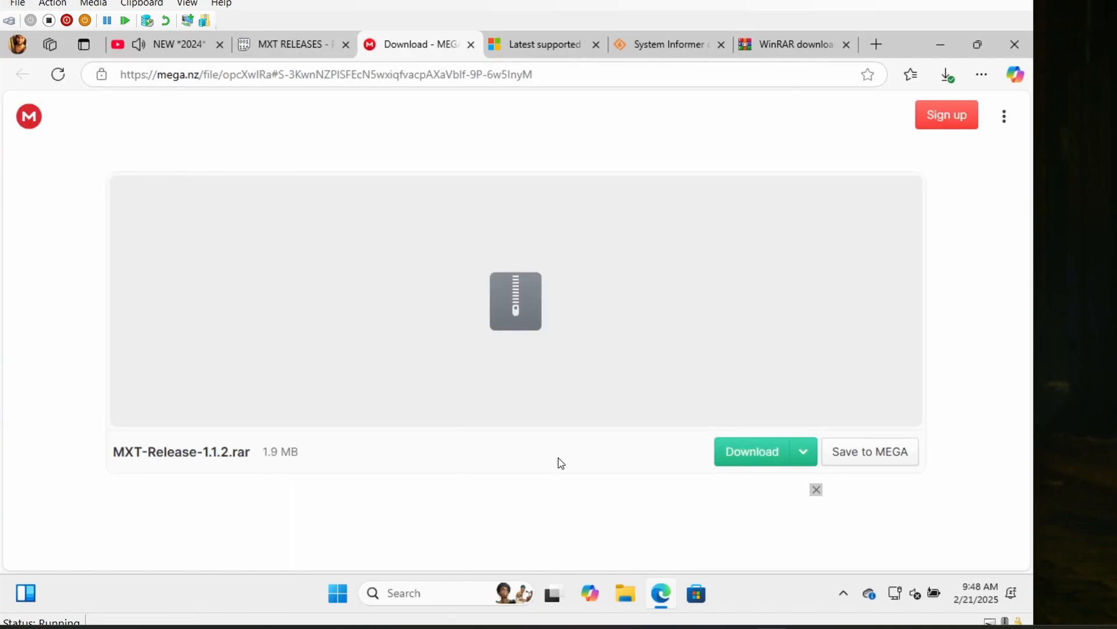
click(730, 454)
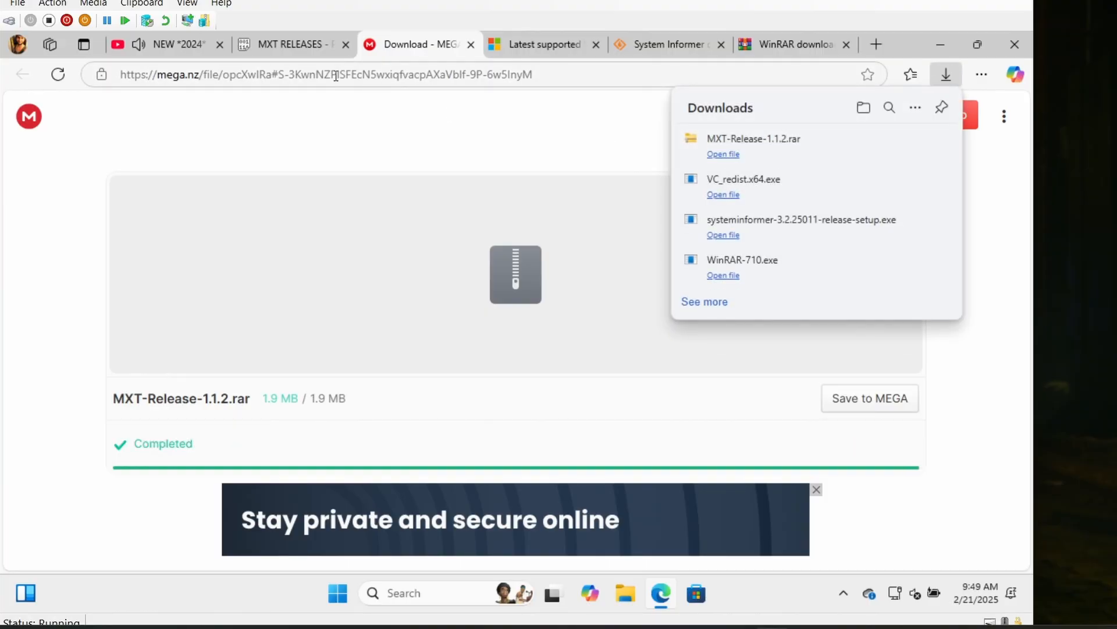
- Close the browser tabs that are no longer needed and open the Downloads folder in File Explorer
click(296, 45)
click(346, 45)
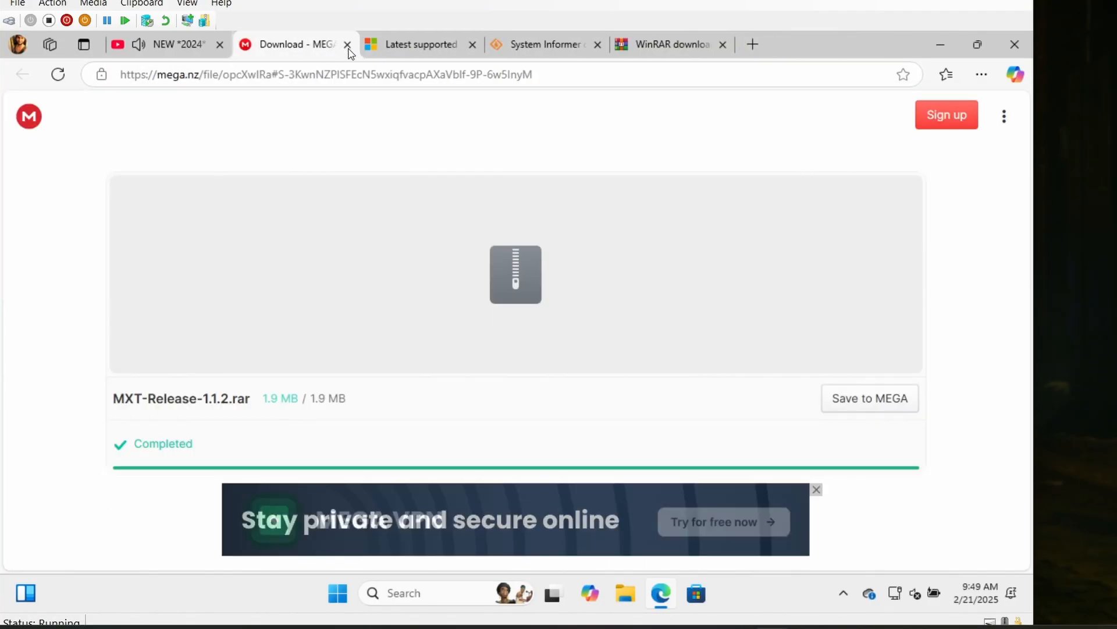
key(super+d)
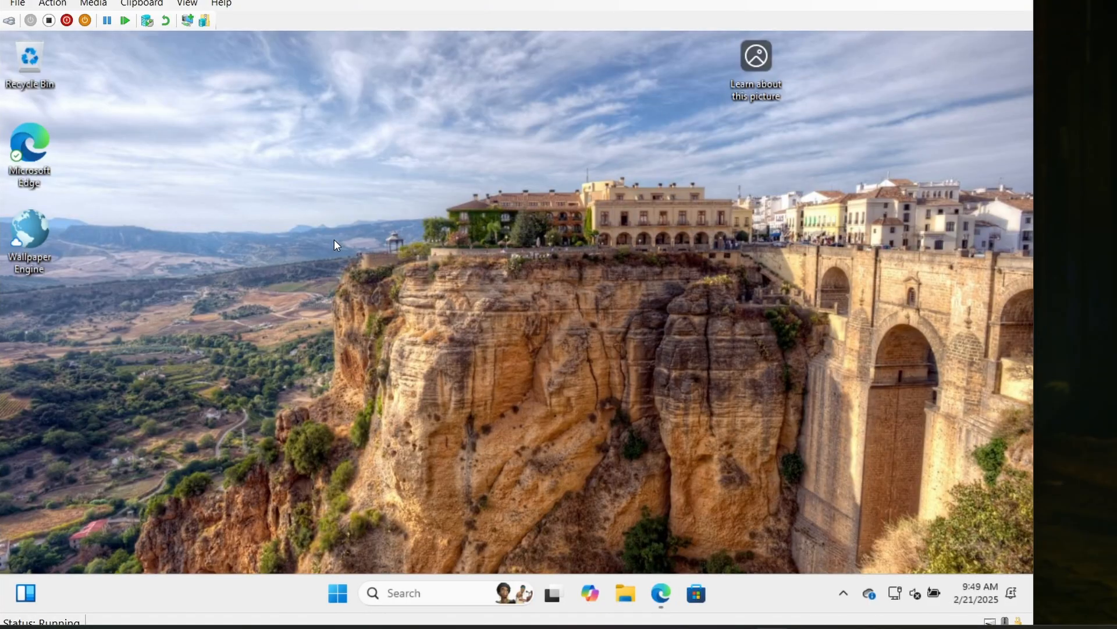
click(621, 587)
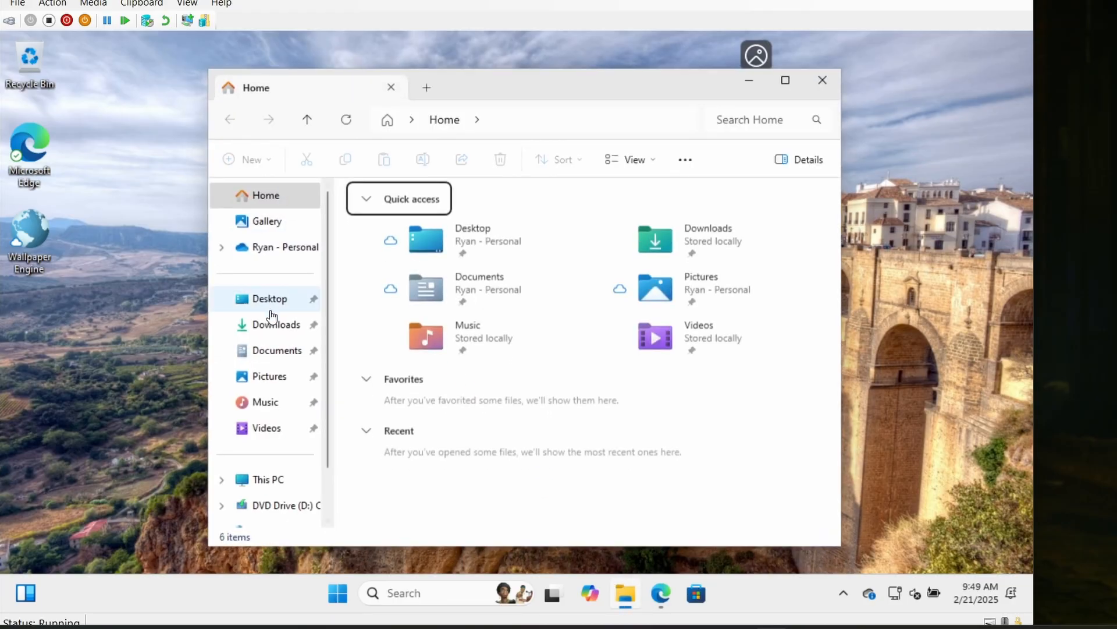
click(273, 330)
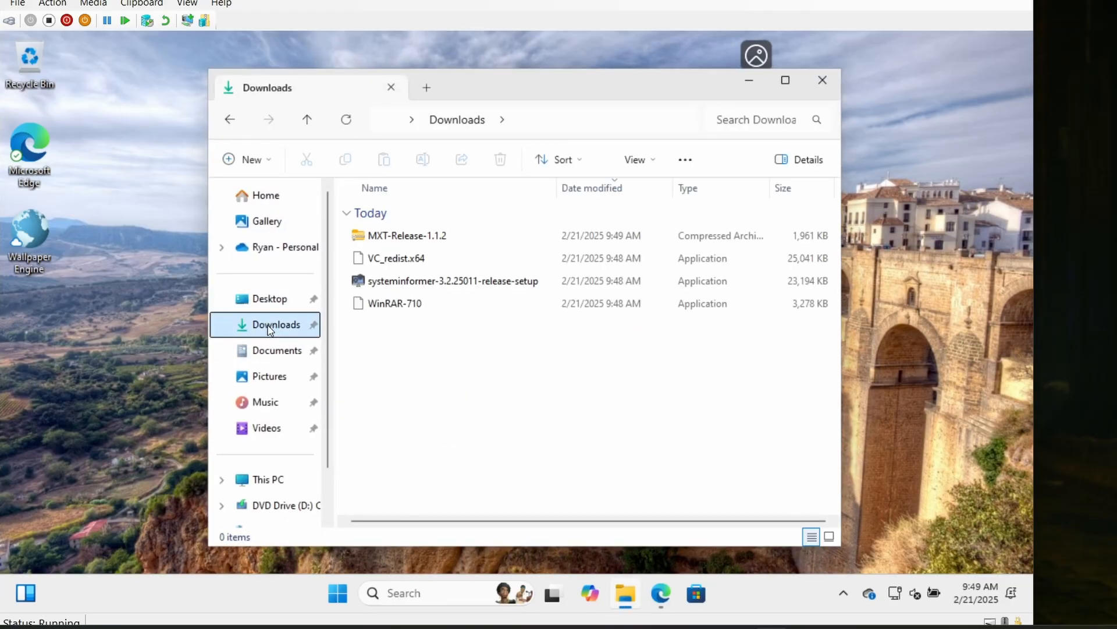
- Install WinRAR 7.10 in English with Easy Setup, accept the EULA, and finish without starting WinRAR
double_click(406, 308)
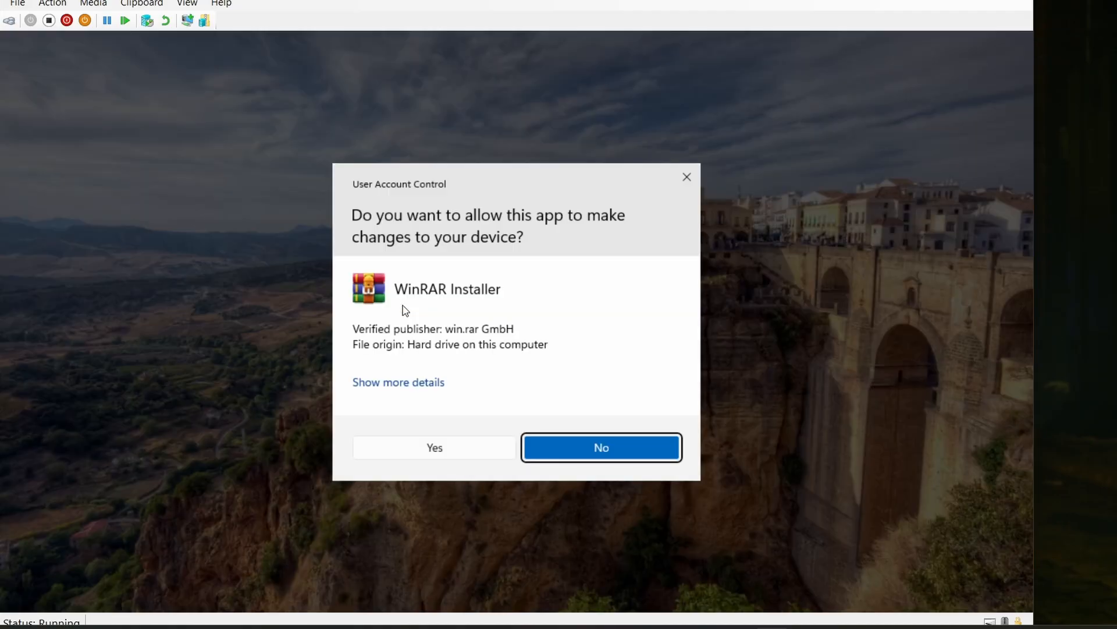
click(431, 446)
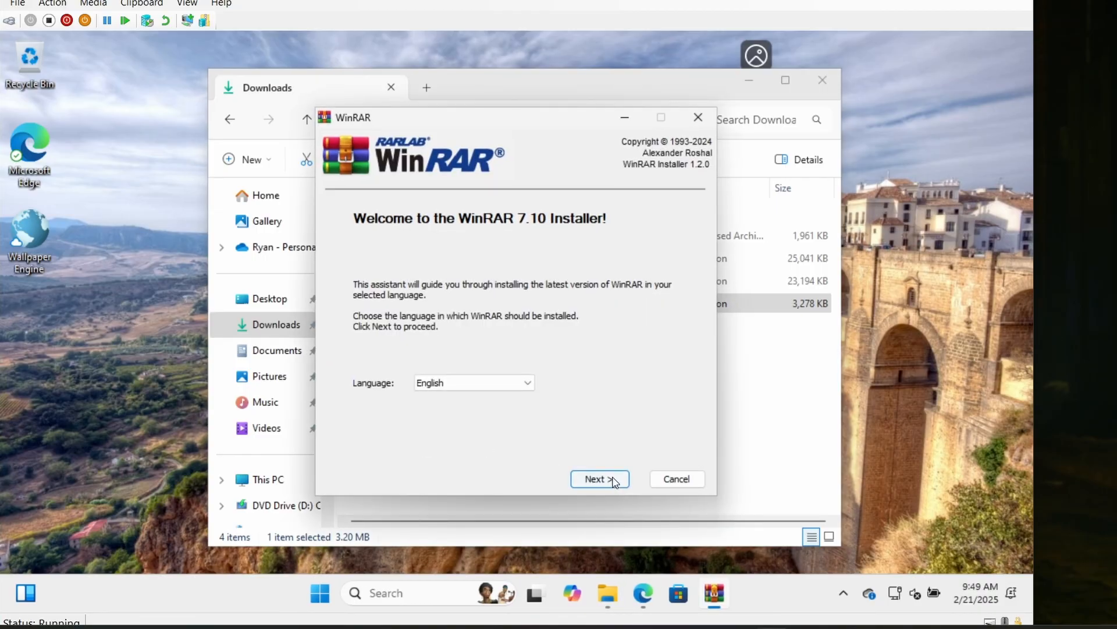
click(613, 479)
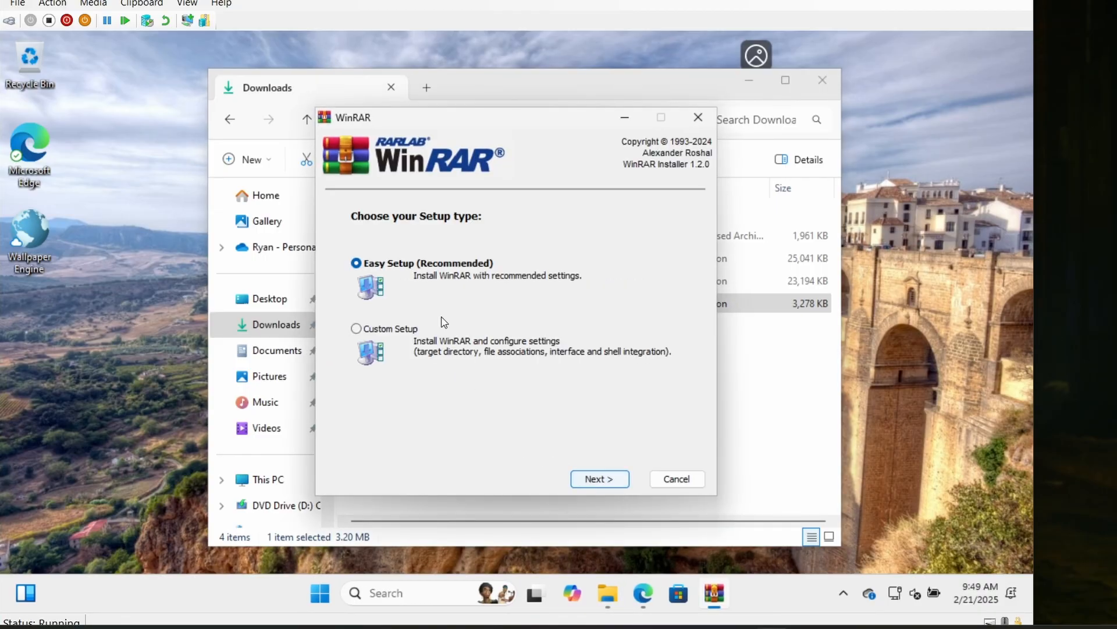
click(591, 479)
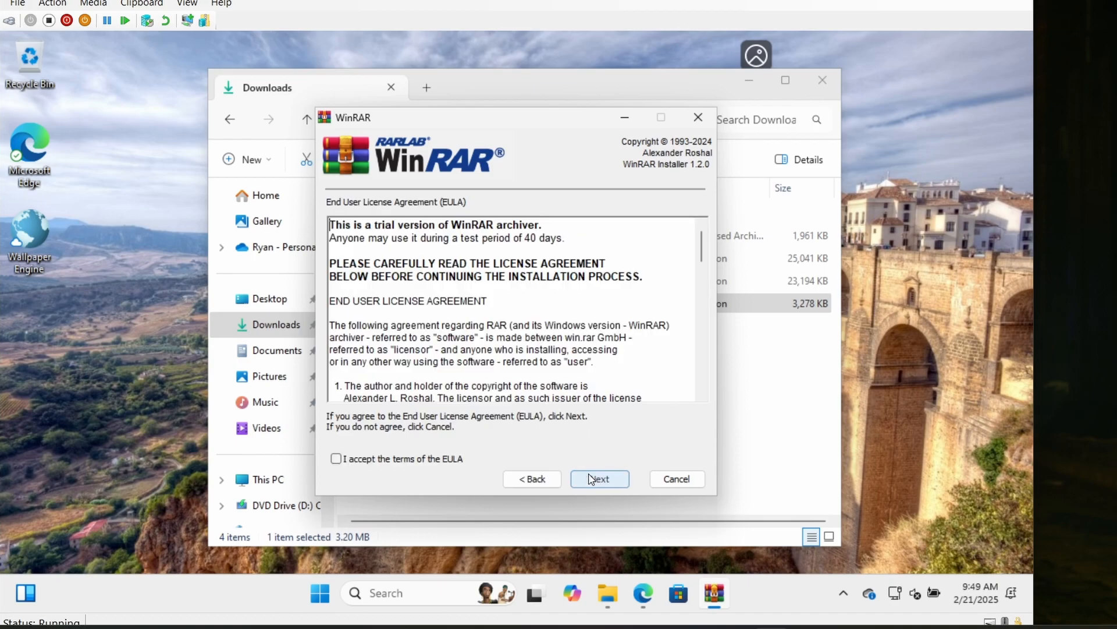
click(391, 460)
click(592, 479)
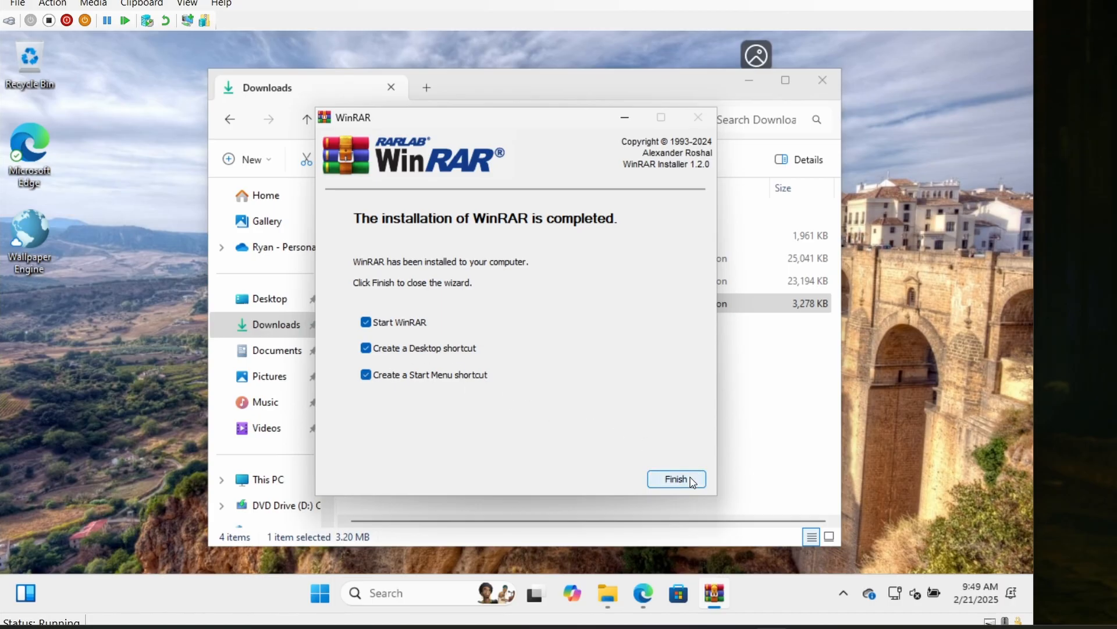
click(367, 323)
click(683, 486)
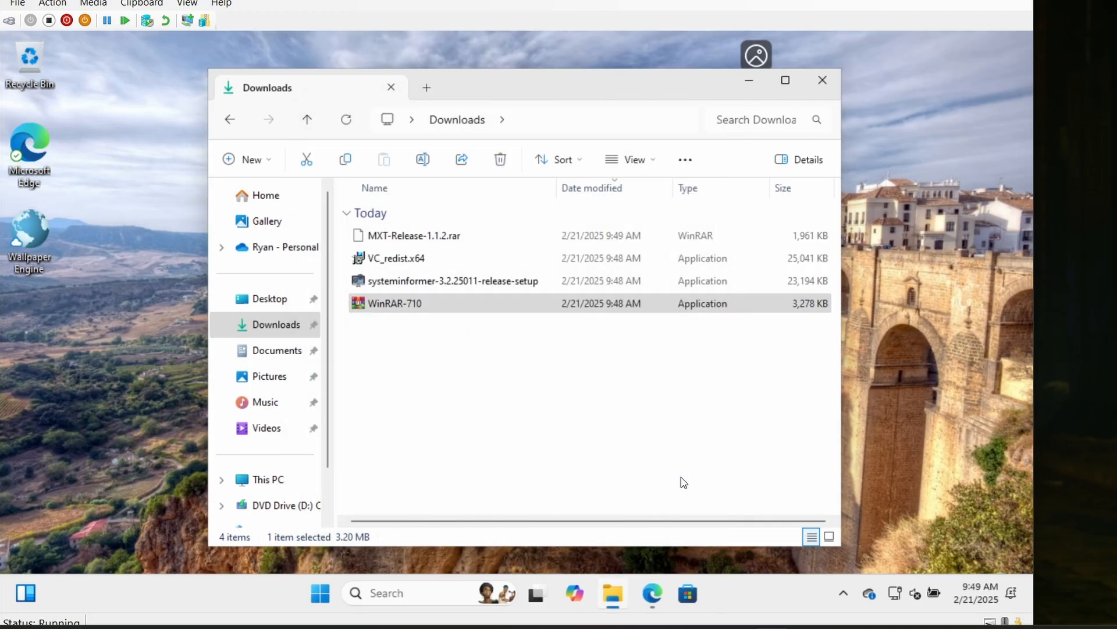
- Install System Informer to C:\Program Files\SystemInformer\ and exit setup without starting the program
double_click(458, 284)
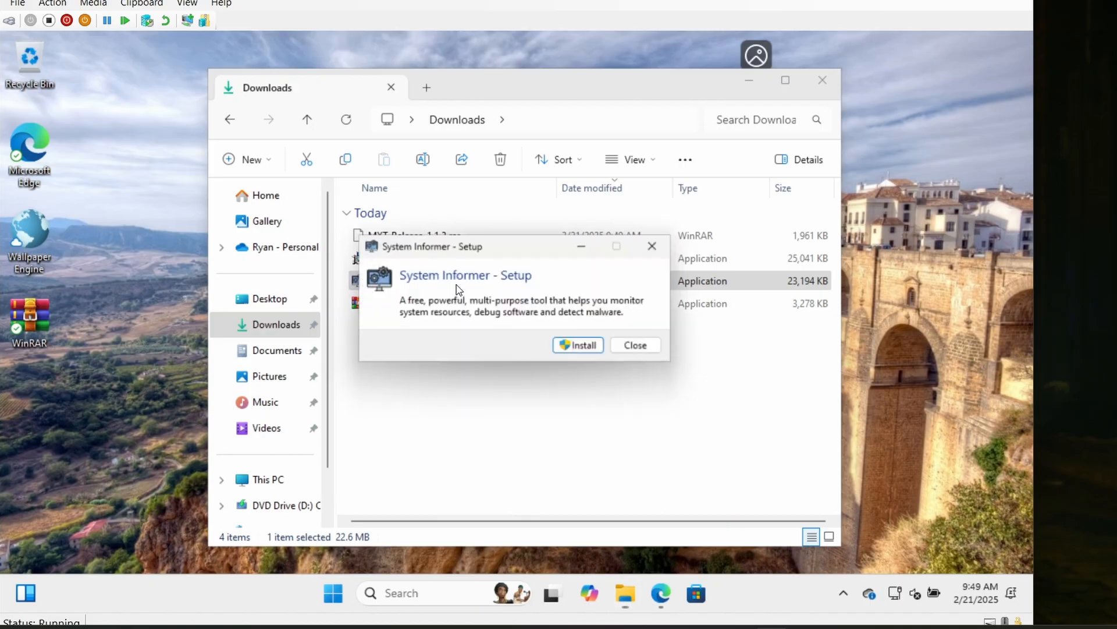
click(582, 348)
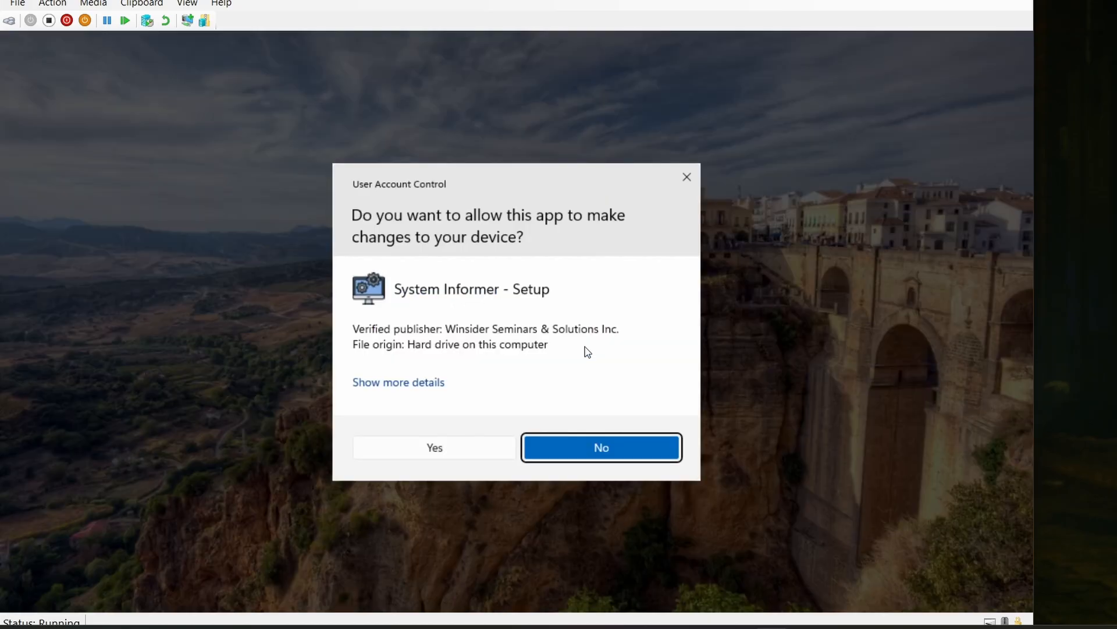
click(436, 449)
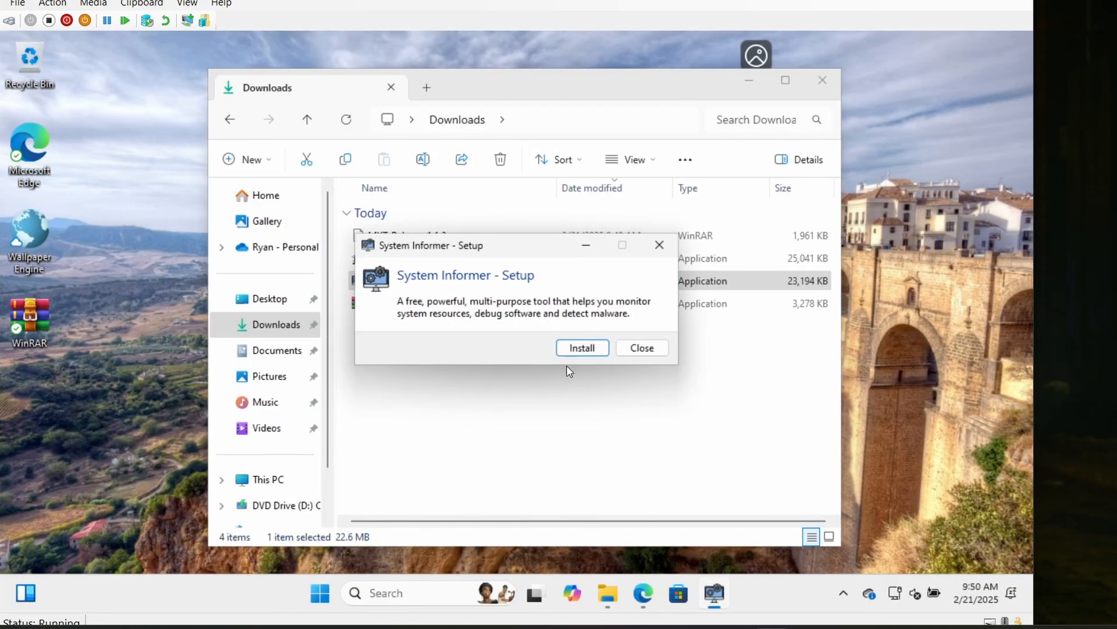
click(595, 348)
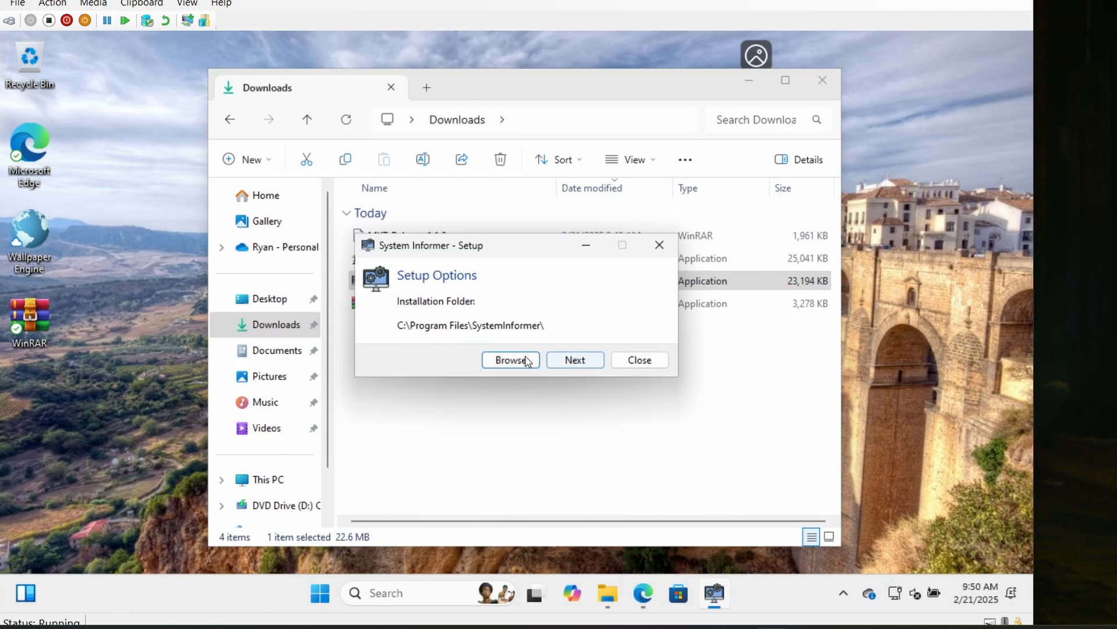
click(575, 360)
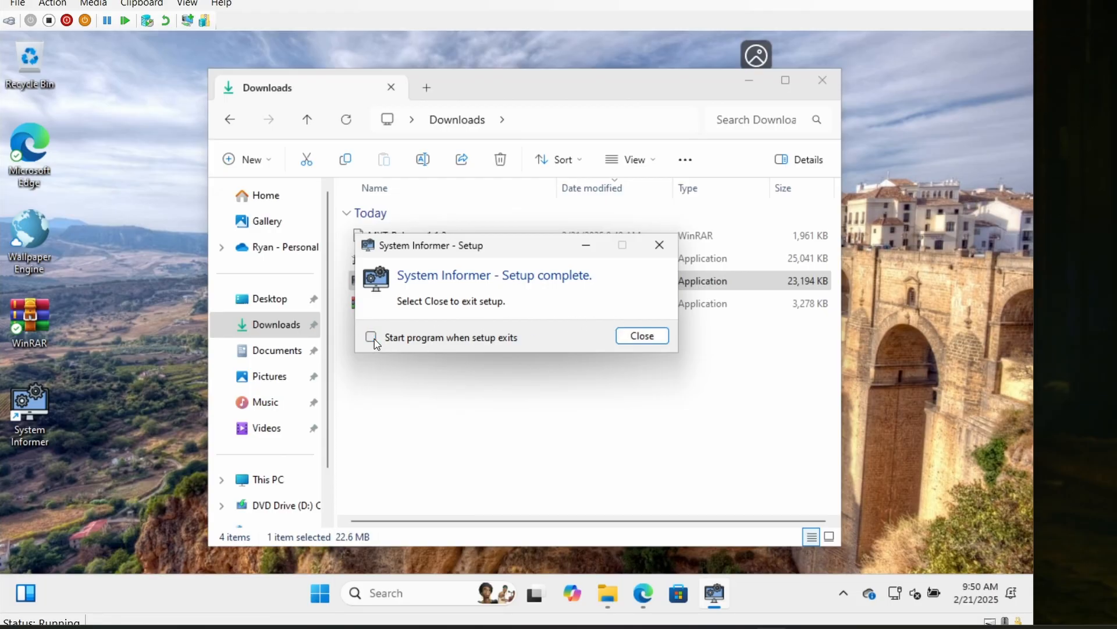
click(642, 336)
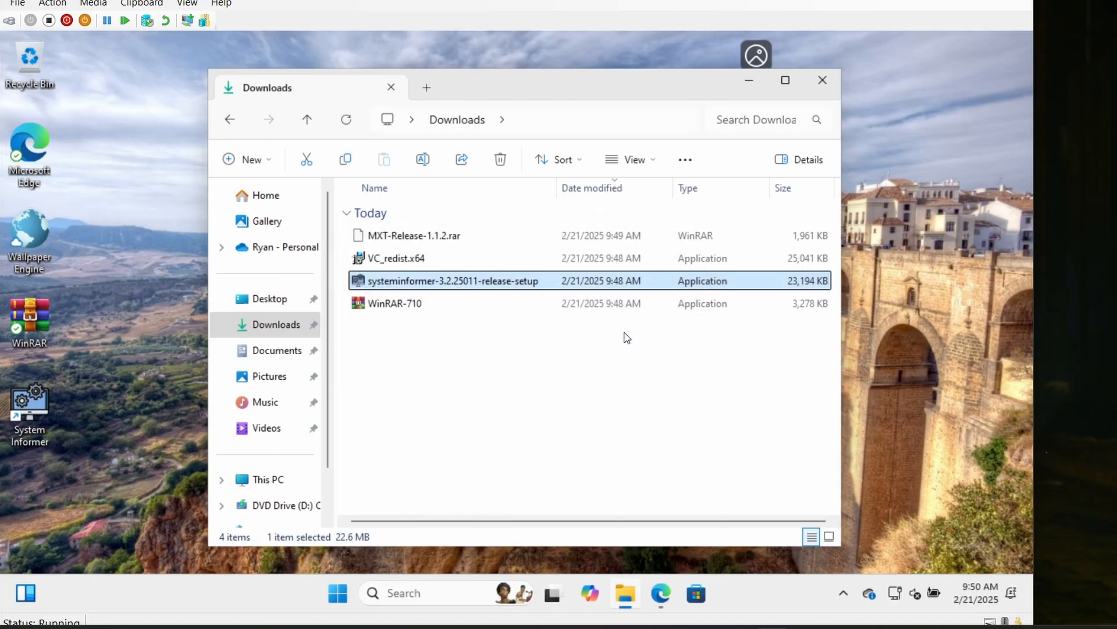
- Install the Microsoft Visual C++ 2015-2022 Redistributable (x64) from VC_redist.x64, agreeing to the license terms
click(411, 257)
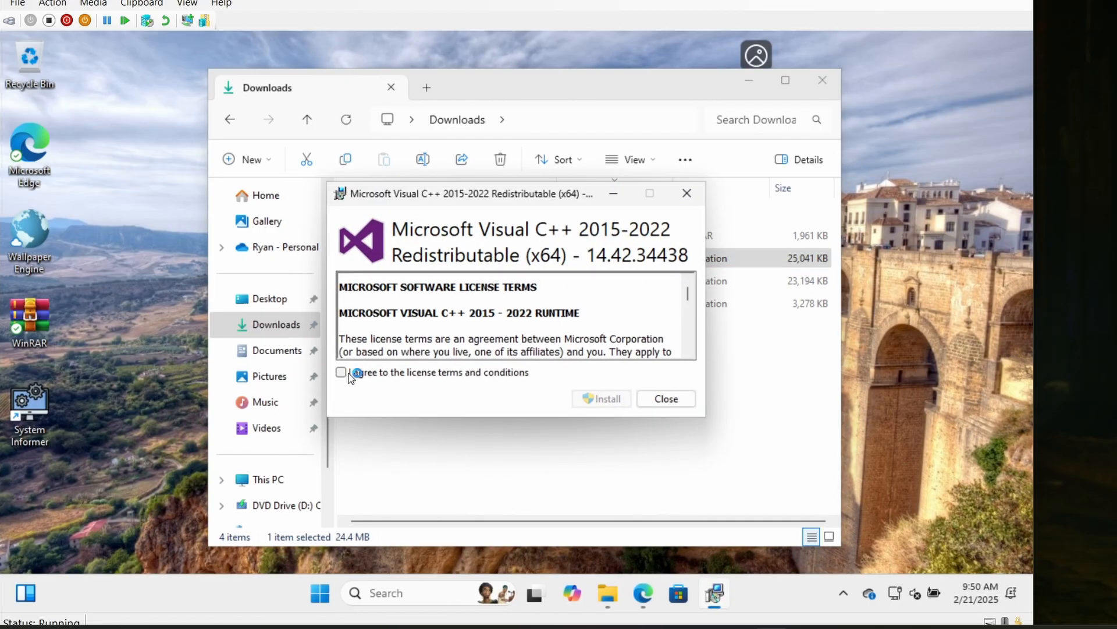
click(351, 371)
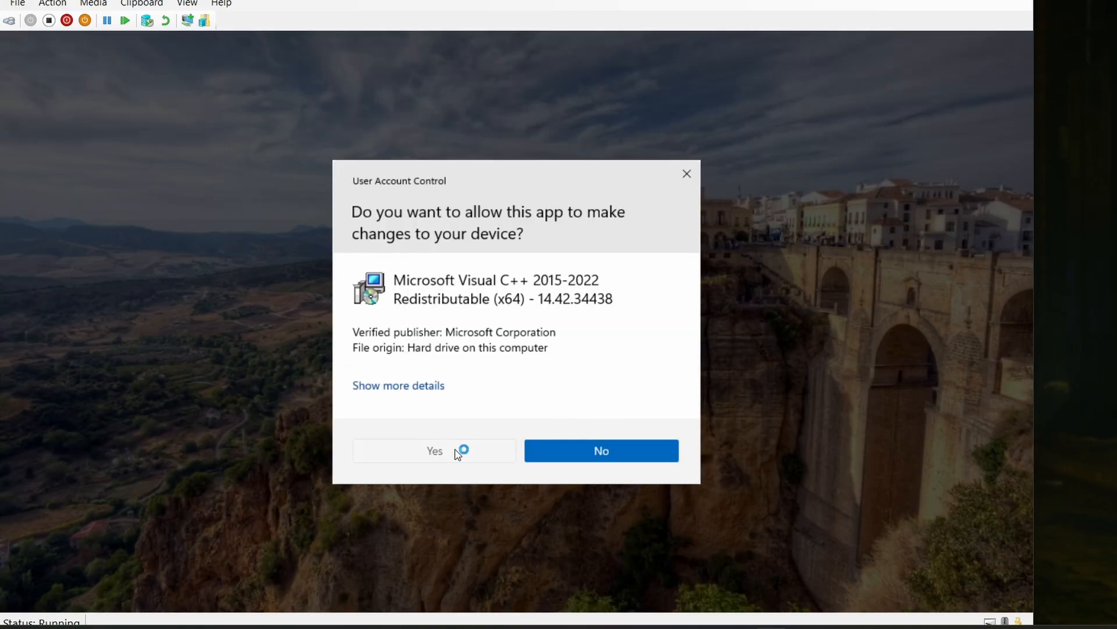
click(460, 452)
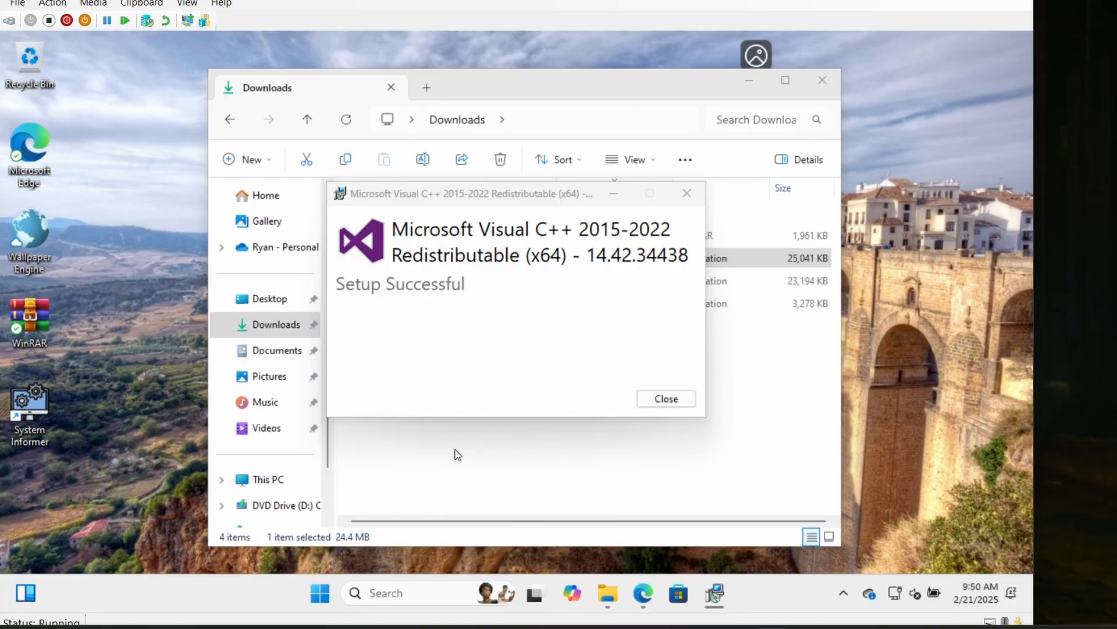
click(661, 399)
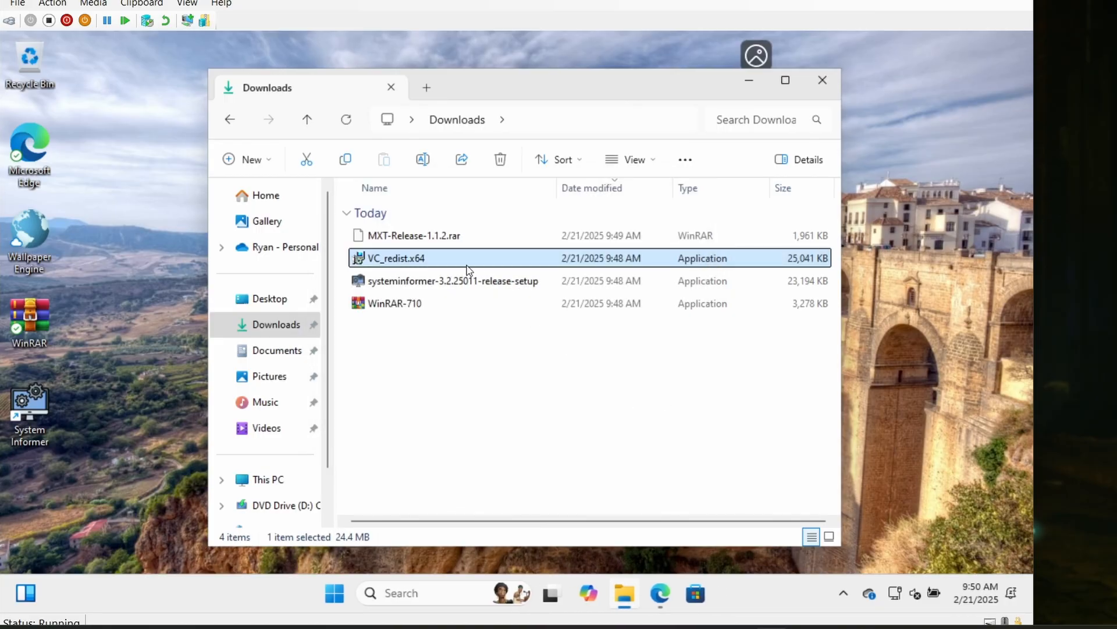
- Extract MXT-Release-1.1.2.rar with WinRAR into its own MXT-Release-1.1.2 folder, open the folder, and minimize the window
right_click(430, 238)
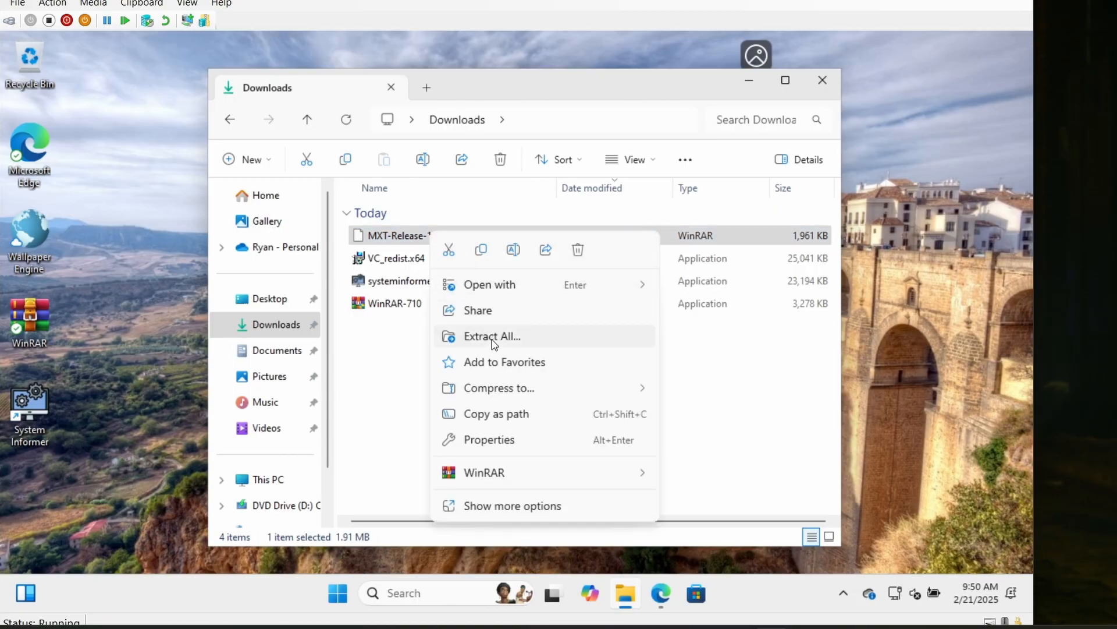
mouse_move(507, 480)
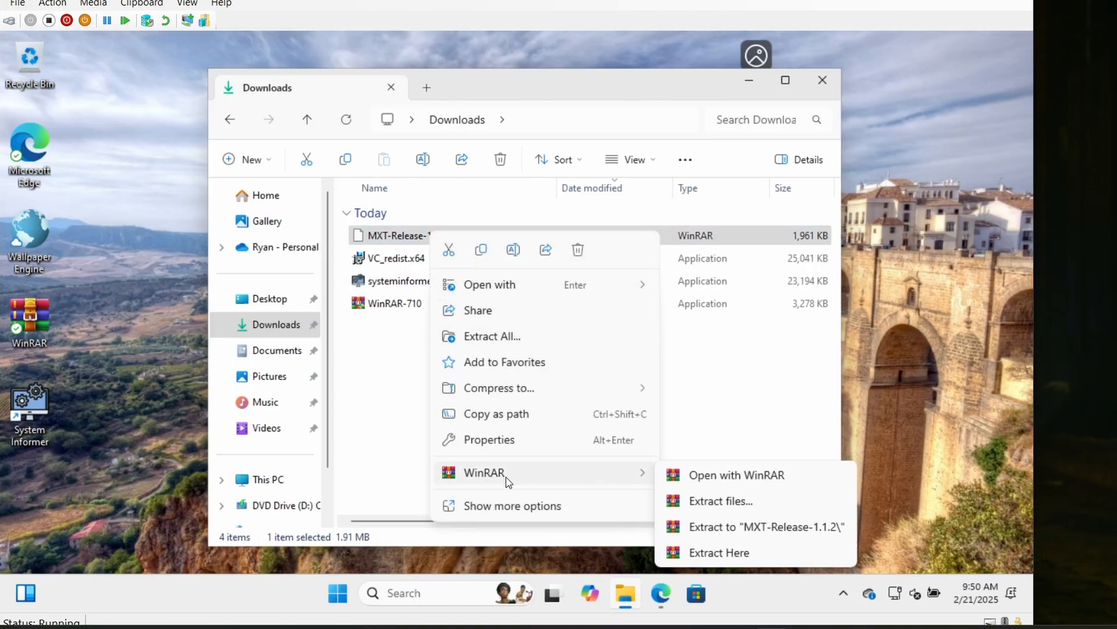
click(727, 527)
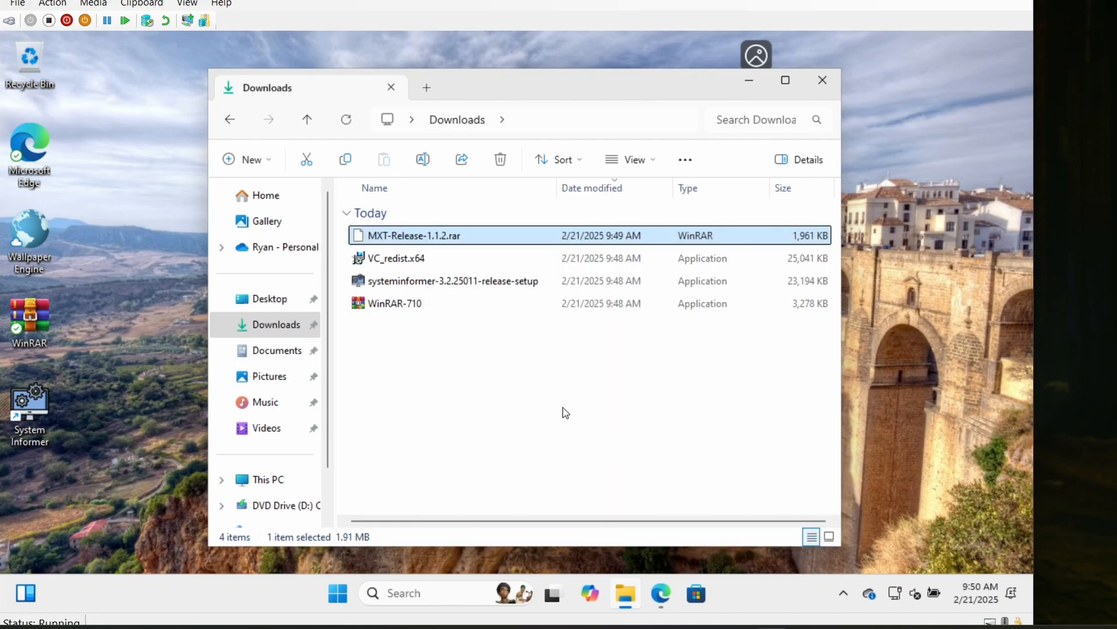
double_click(414, 329)
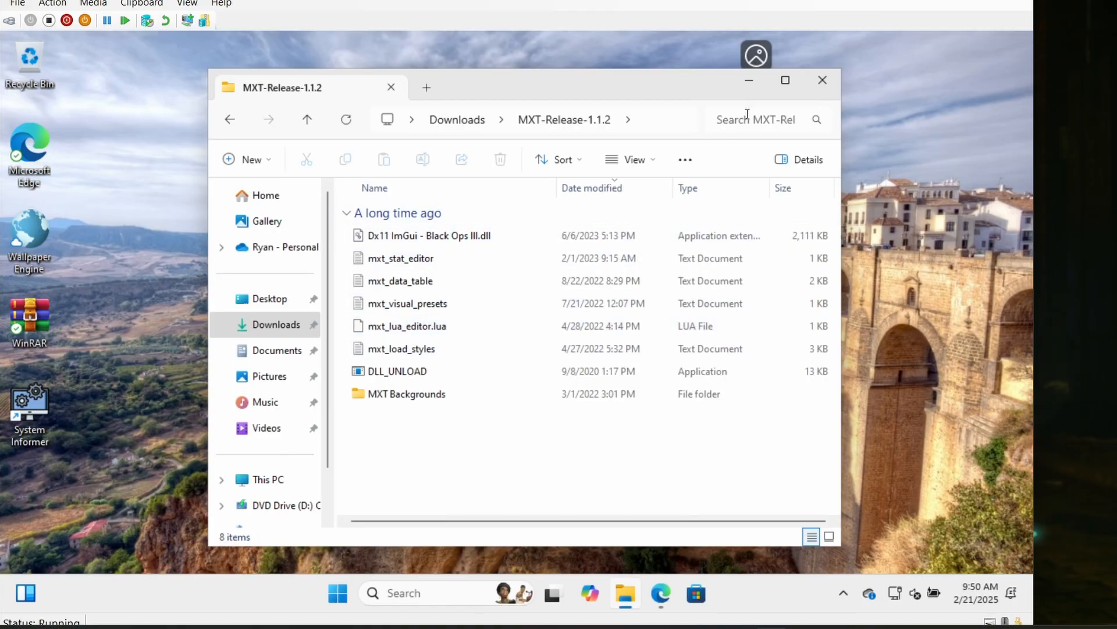
click(750, 83)
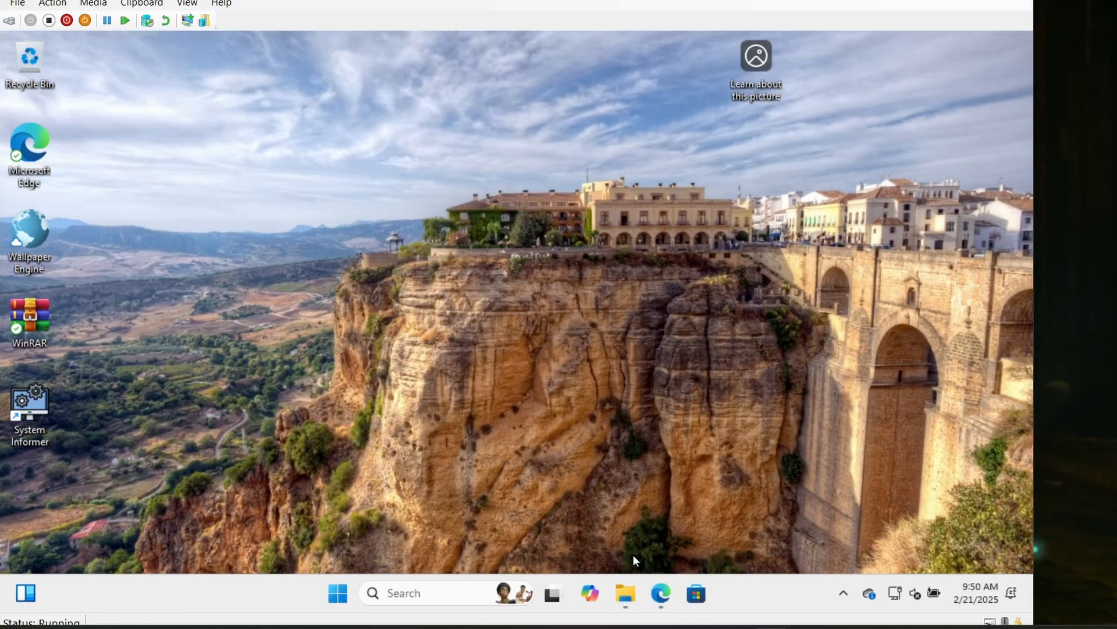
- Switch to Microsoft Edge, search for "steam download" in a new tab, and open Steam's install page
click(658, 592)
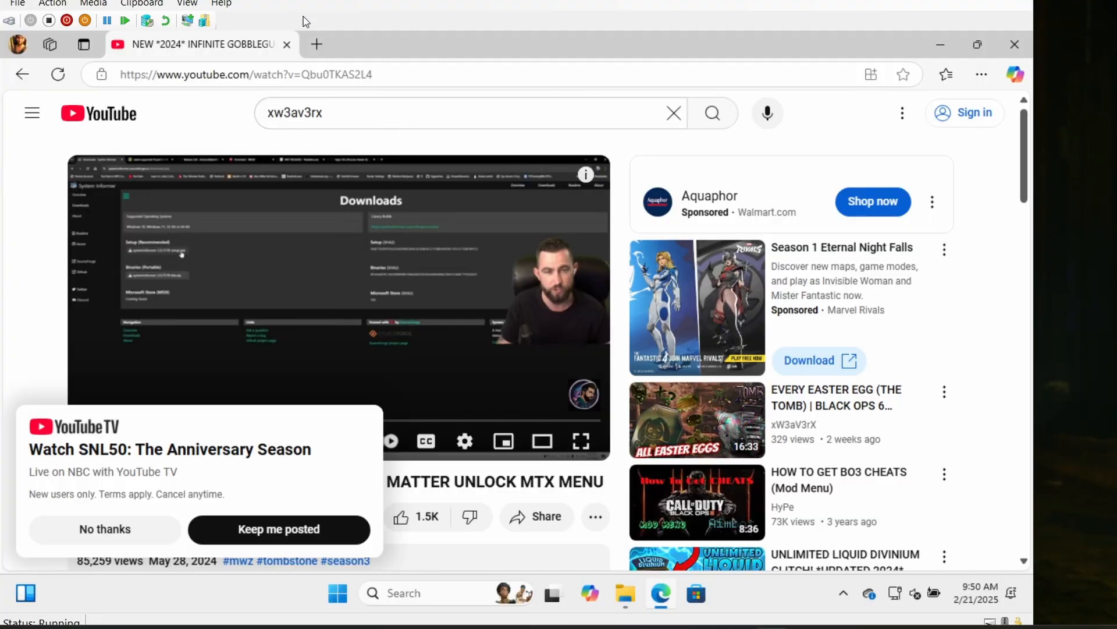
click(316, 44)
text(steam download)
key(Return)
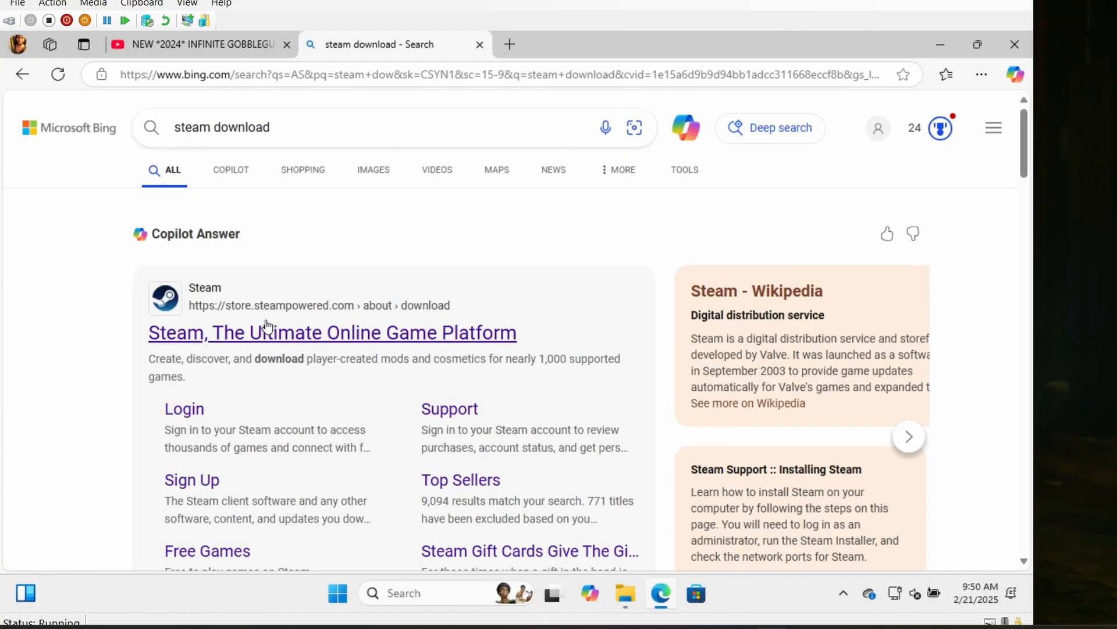
click(268, 327)
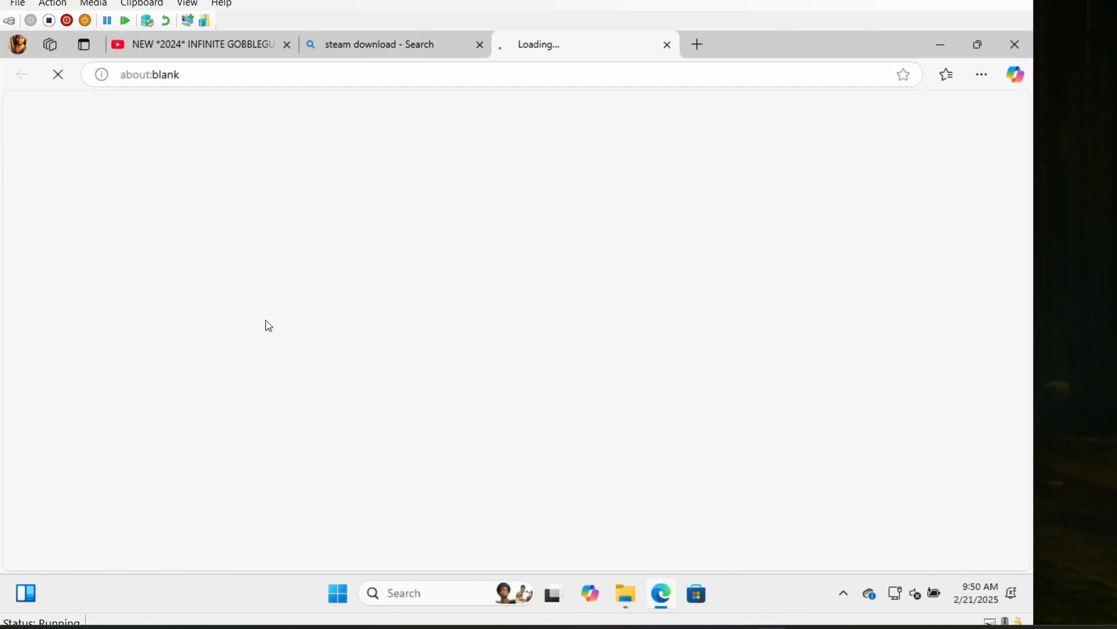
scroll(540, 330, down, 2)
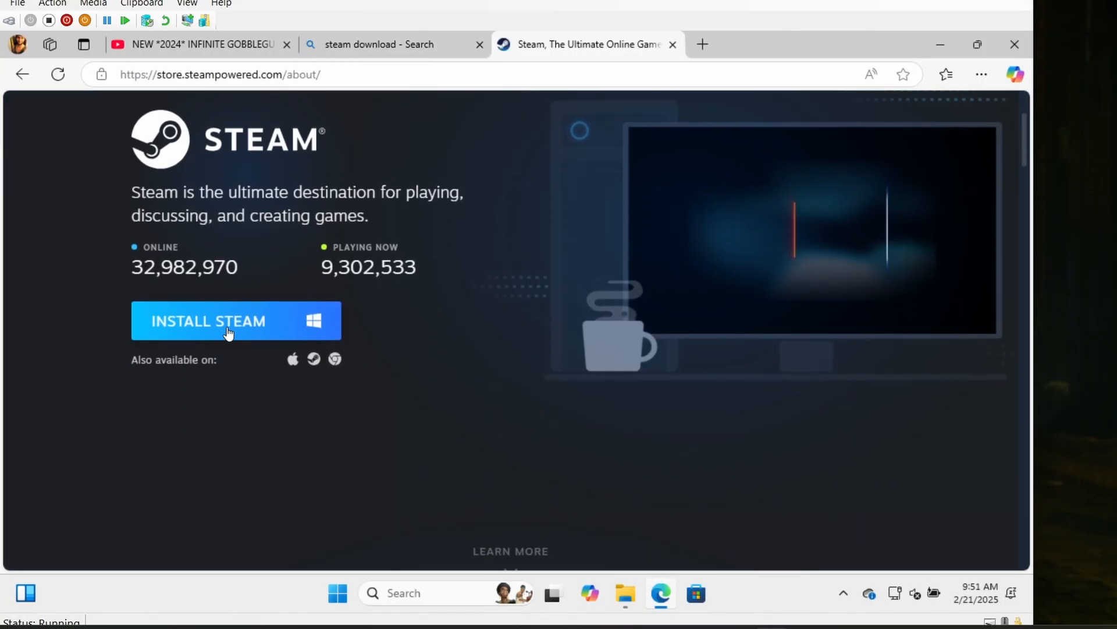
- Download the Windows Steam installer from the Steam page and close all open browser tabs
click(231, 338)
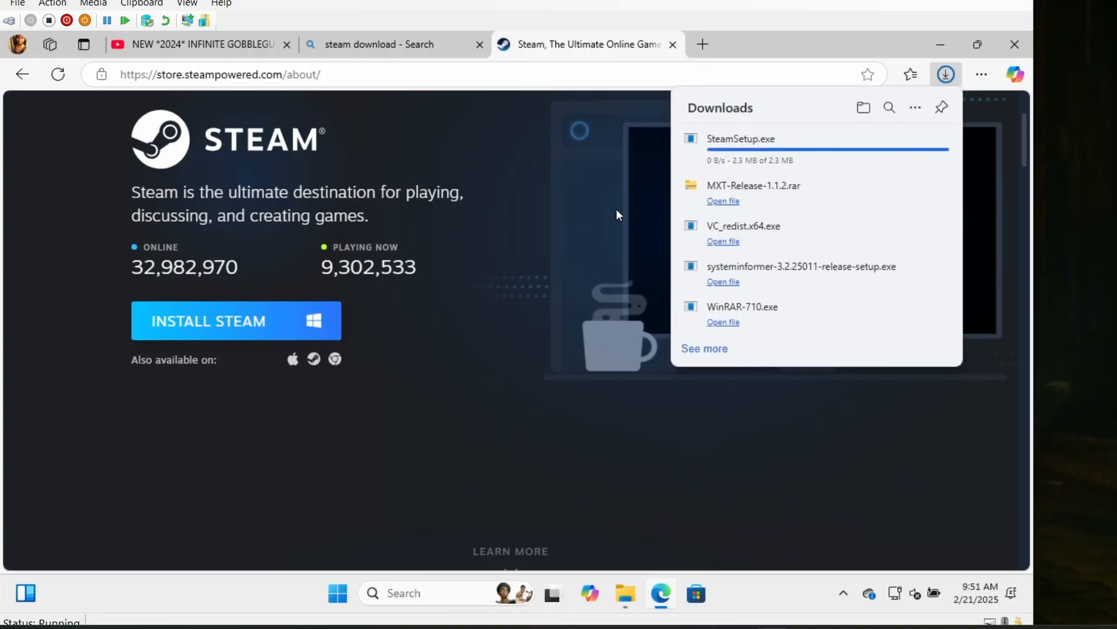
click(672, 45)
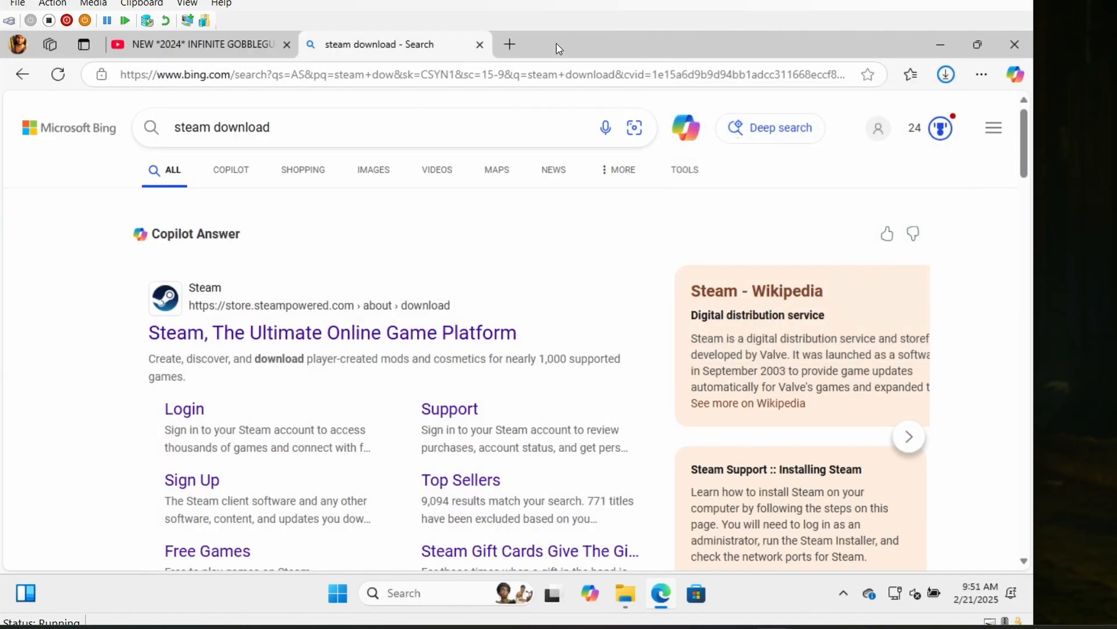
click(479, 44)
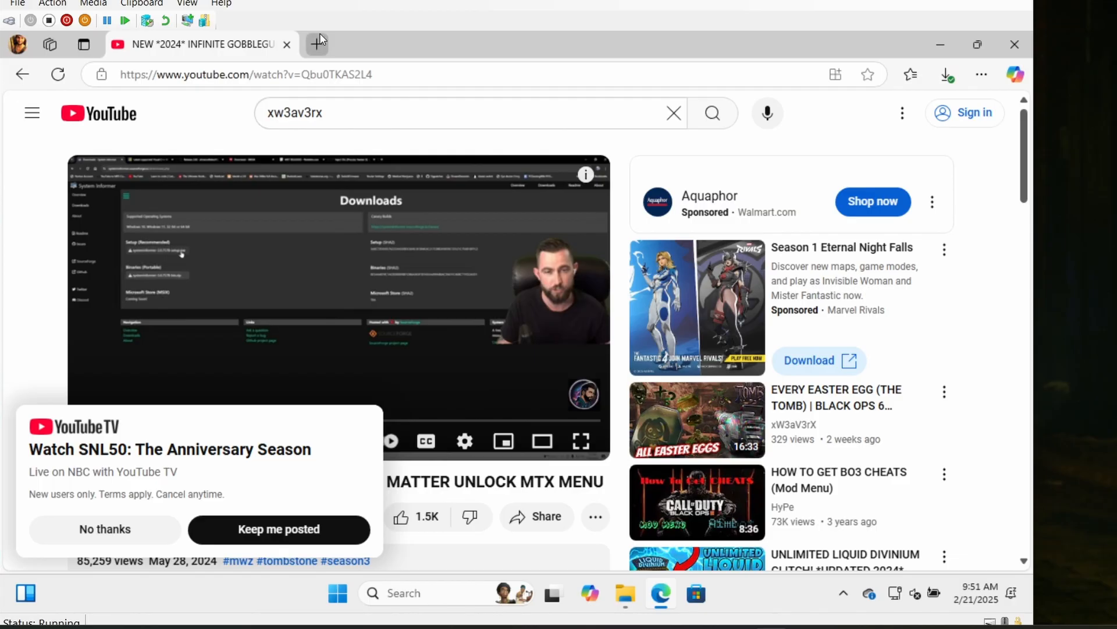
click(287, 45)
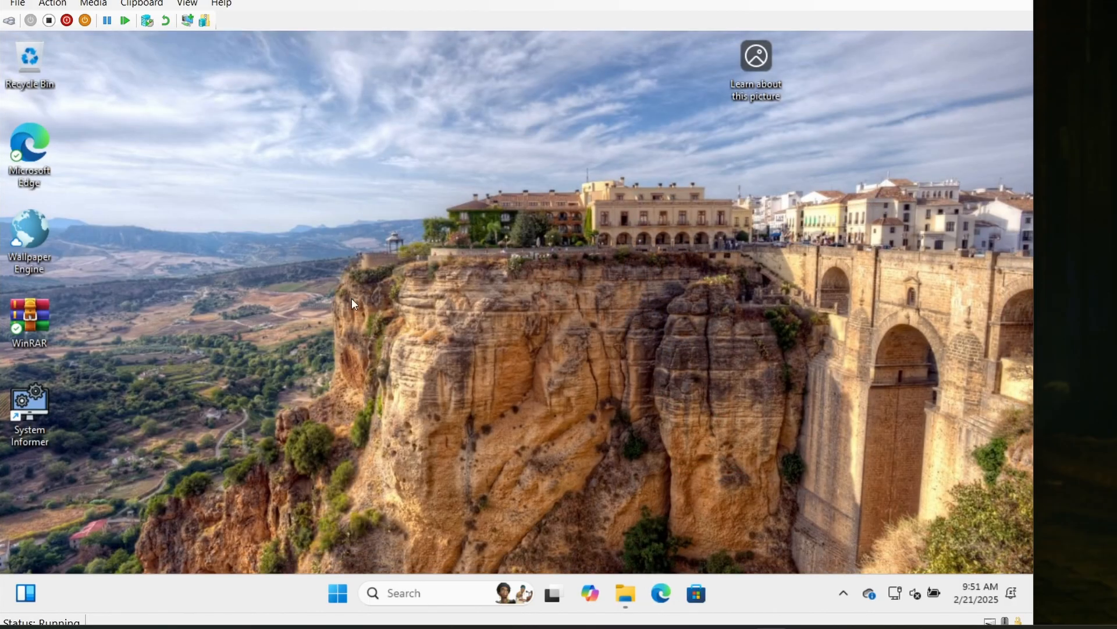
- Run SteamSetup from the Downloads folder, allow it to make changes, and install Steam in English
click(625, 593)
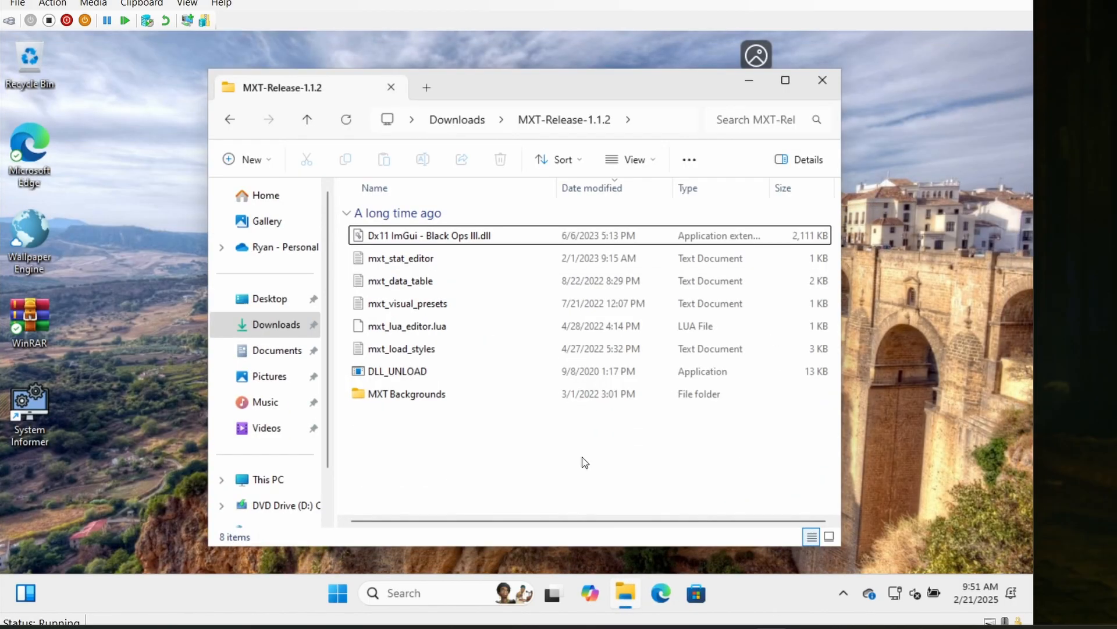
click(274, 327)
double_click(398, 235)
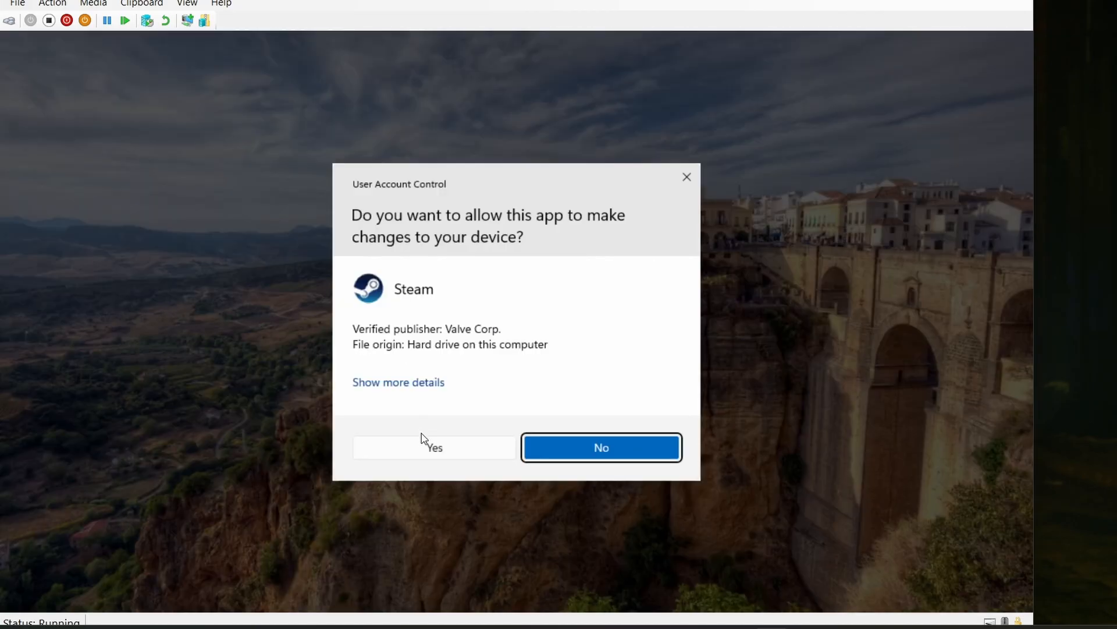
click(429, 452)
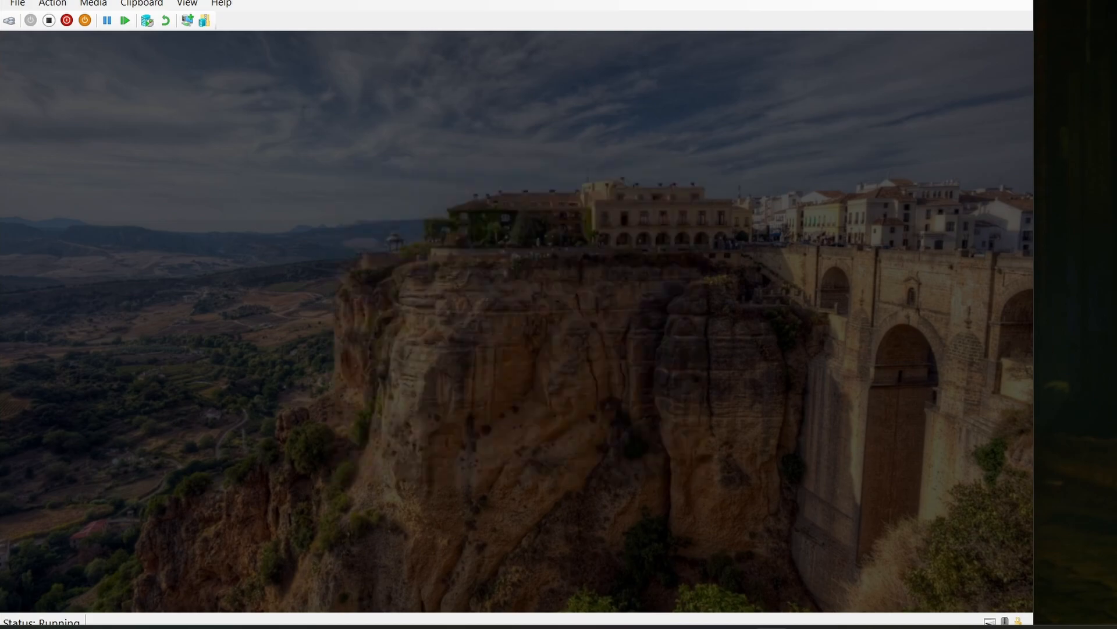
click(607, 440)
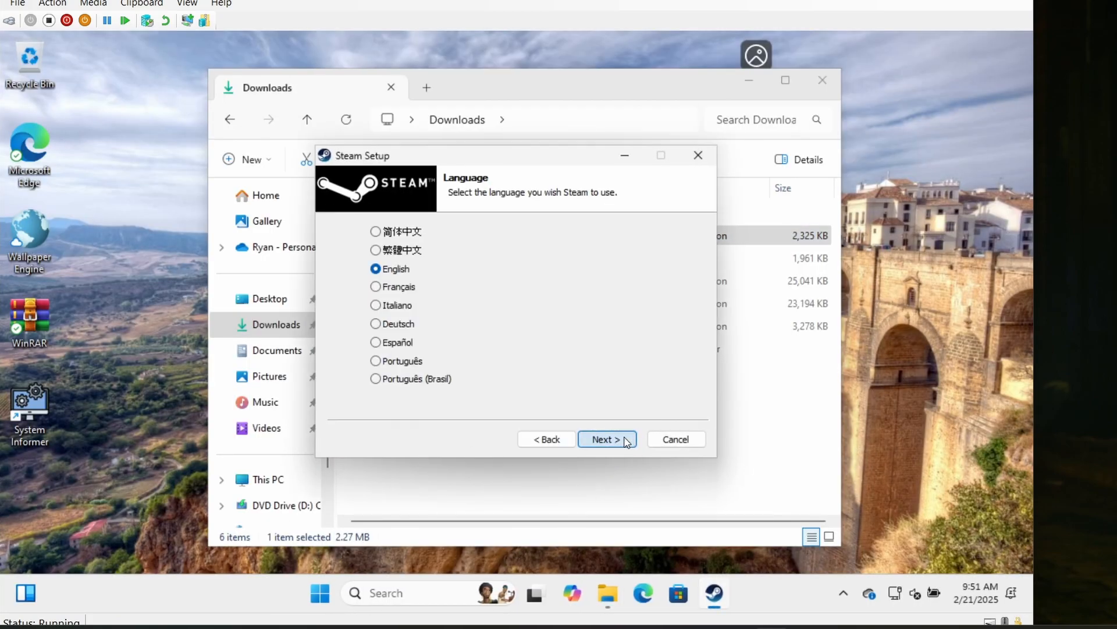
click(607, 440)
click(625, 440)
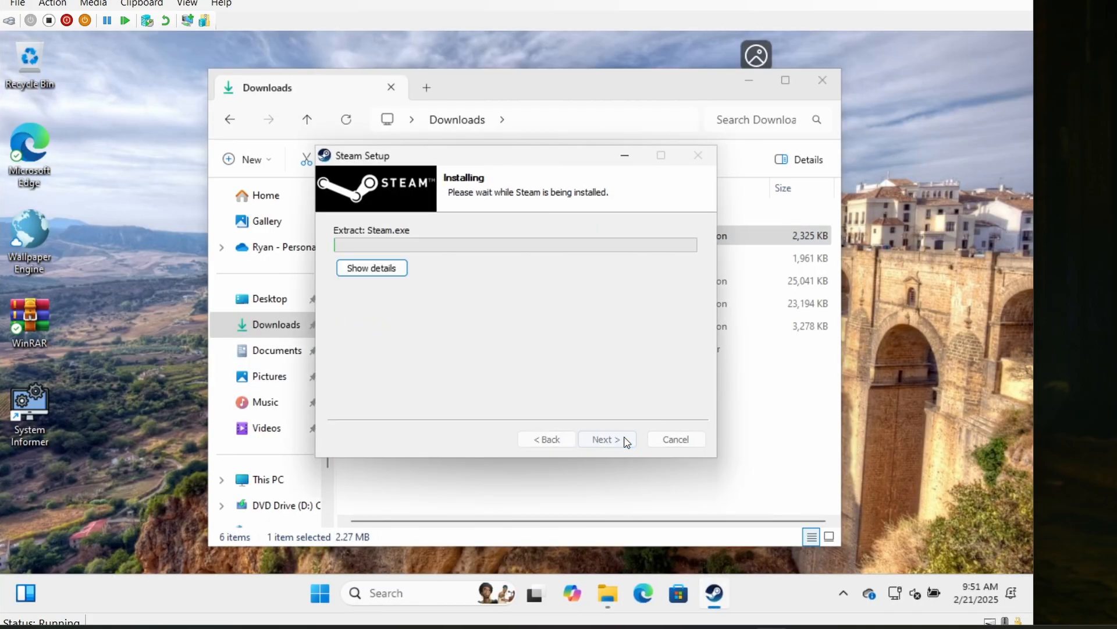
click(625, 441)
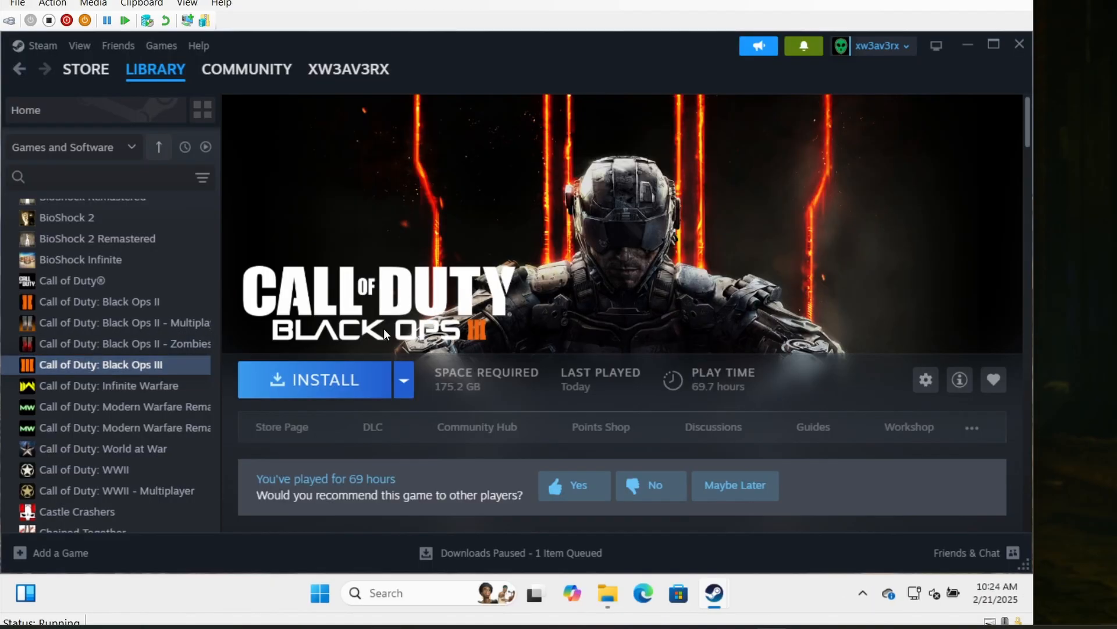
- Review the Workshop items in the Call of Duty: Black Ops III properties and visit the game's Workshop page
right_click(121, 368)
mouse_move(164, 472)
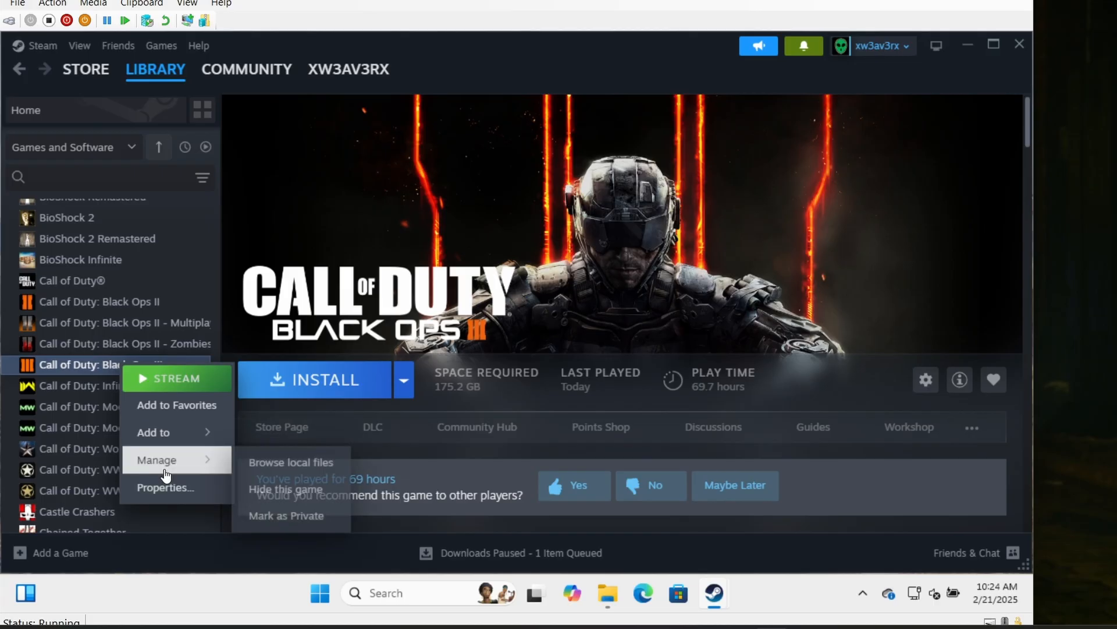
click(165, 488)
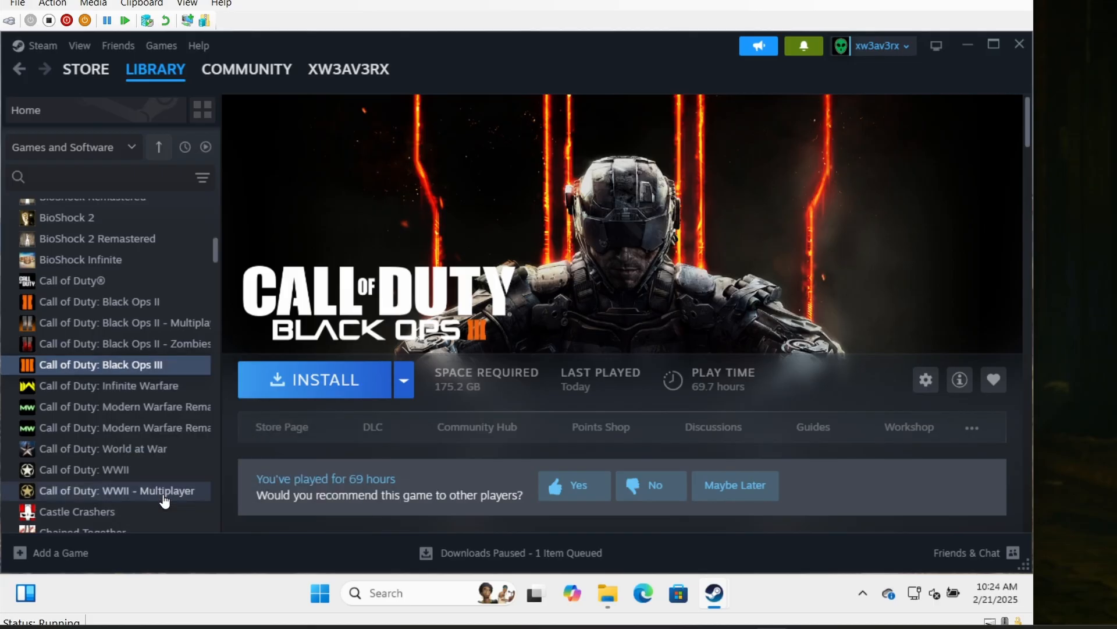
click(255, 304)
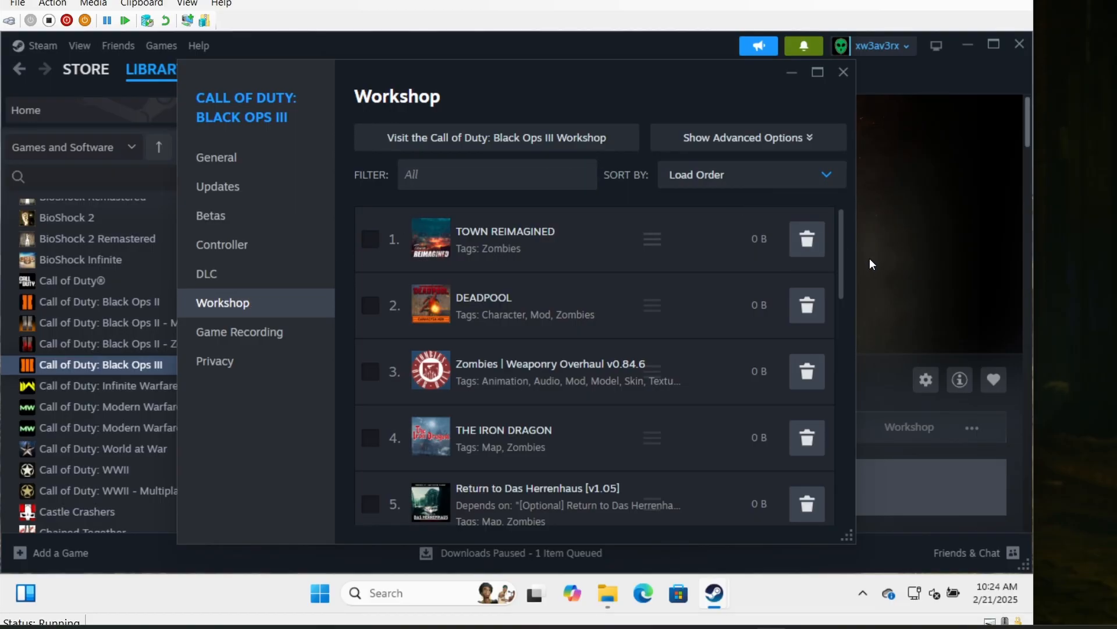
drag(840, 252, 824, 487)
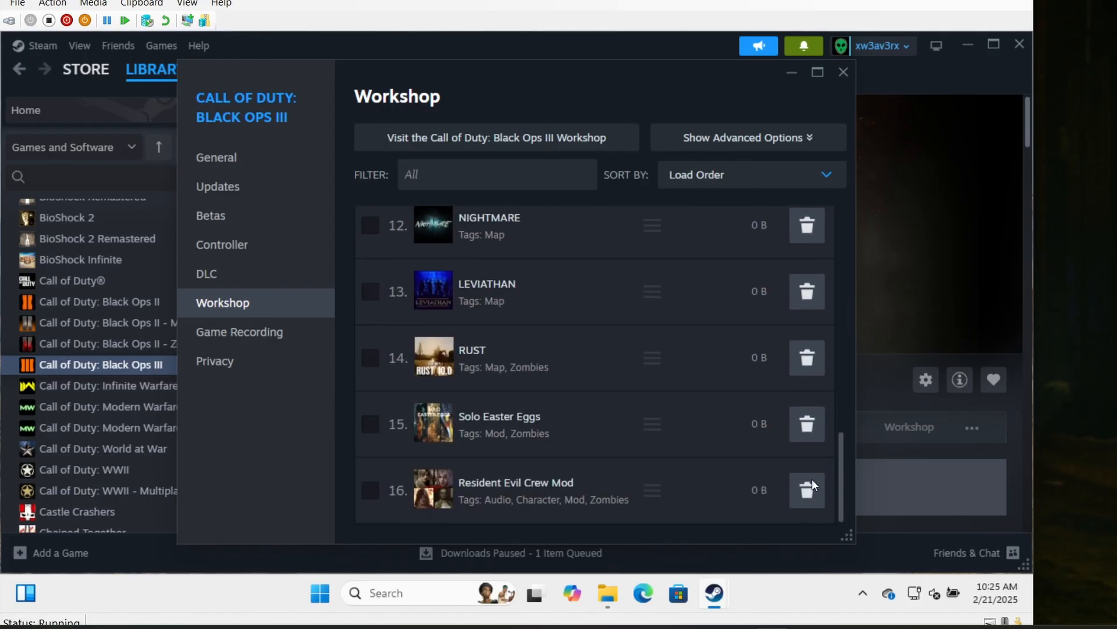
scroll(812, 481, up, 15)
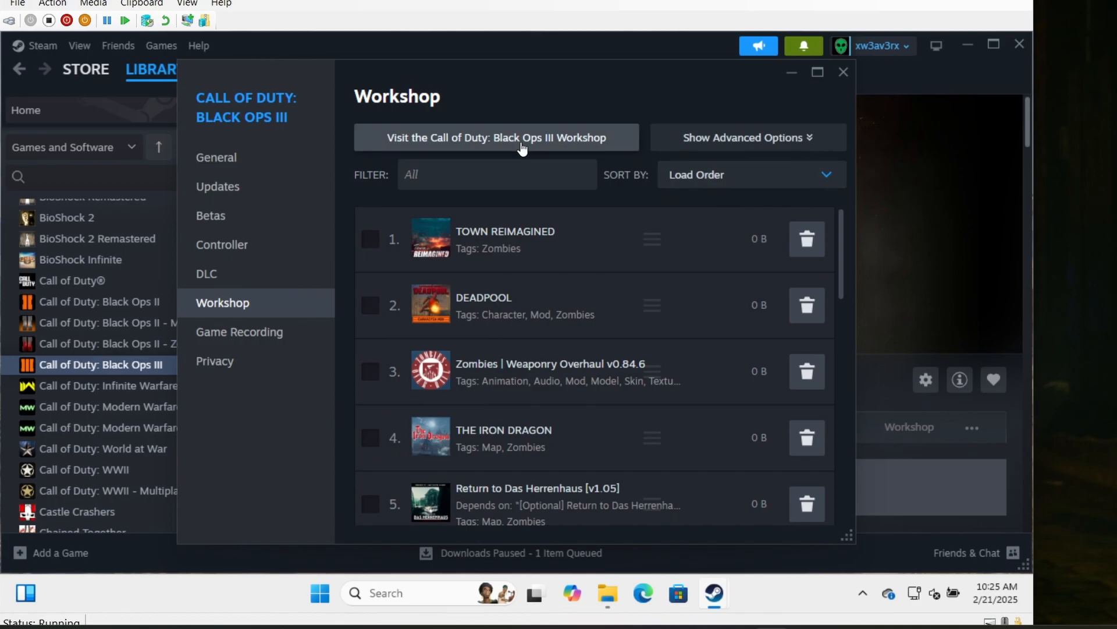
click(522, 146)
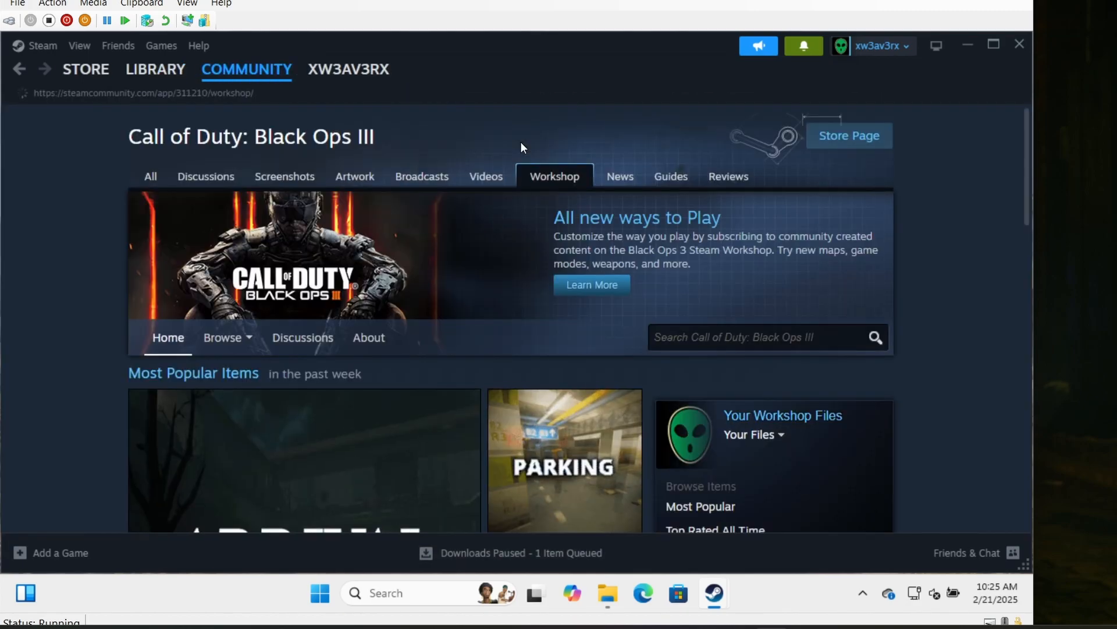
- Show the subscribed Workshop items for Black Ops III and unsubscribe from TOWN REIMAGINED and DEADPOOL
mouse_move(215, 343)
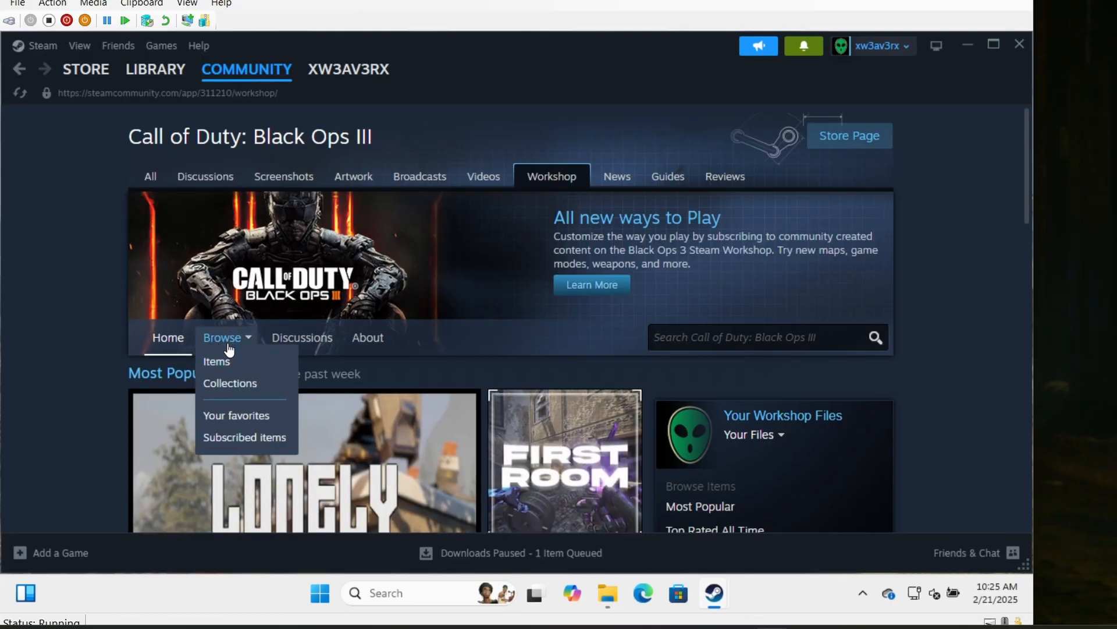
click(232, 439)
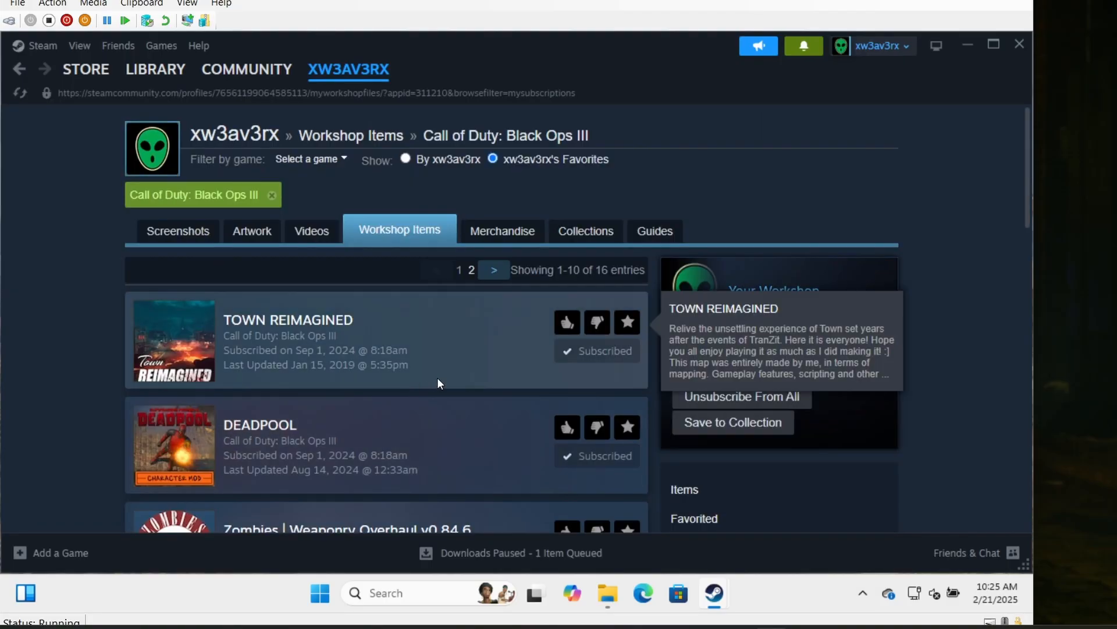
scroll(437, 377, down, 3)
scroll(437, 378, up, 2)
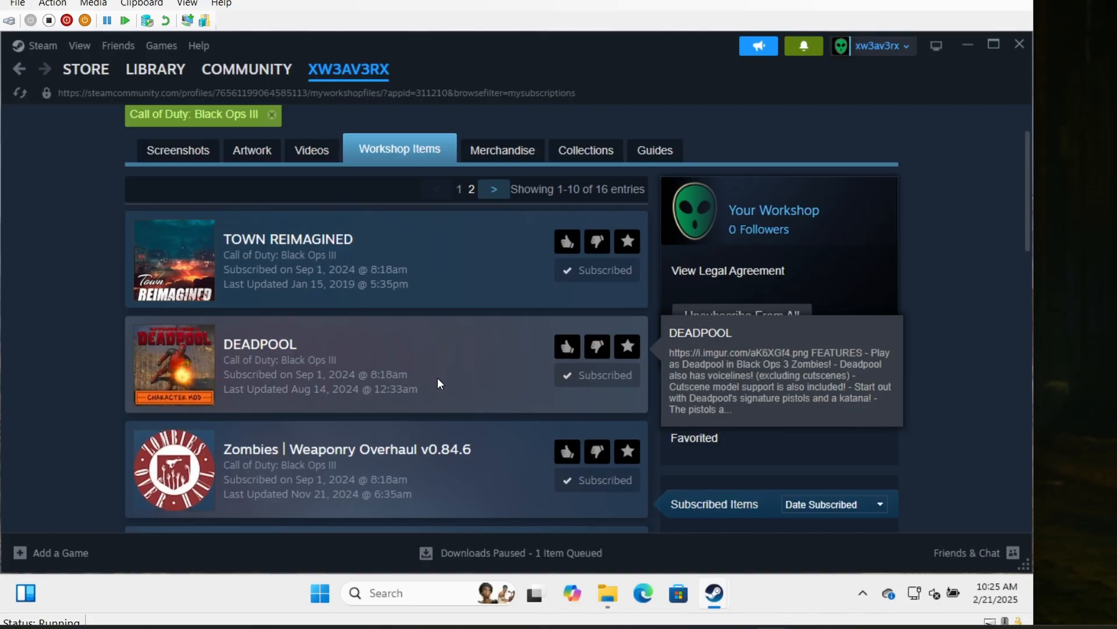
click(597, 270)
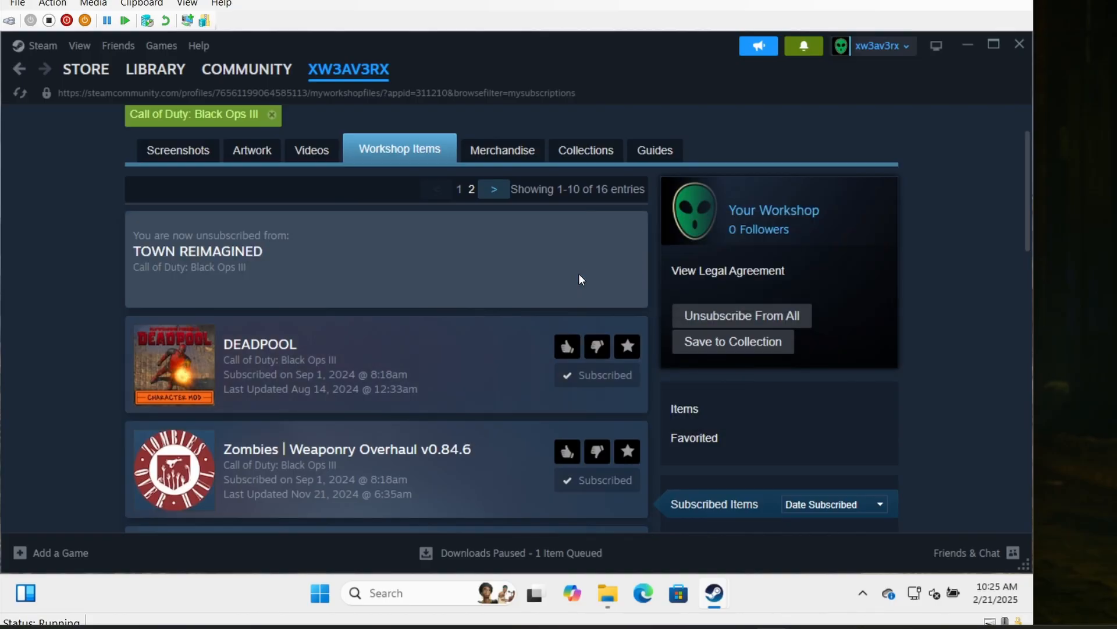
click(581, 377)
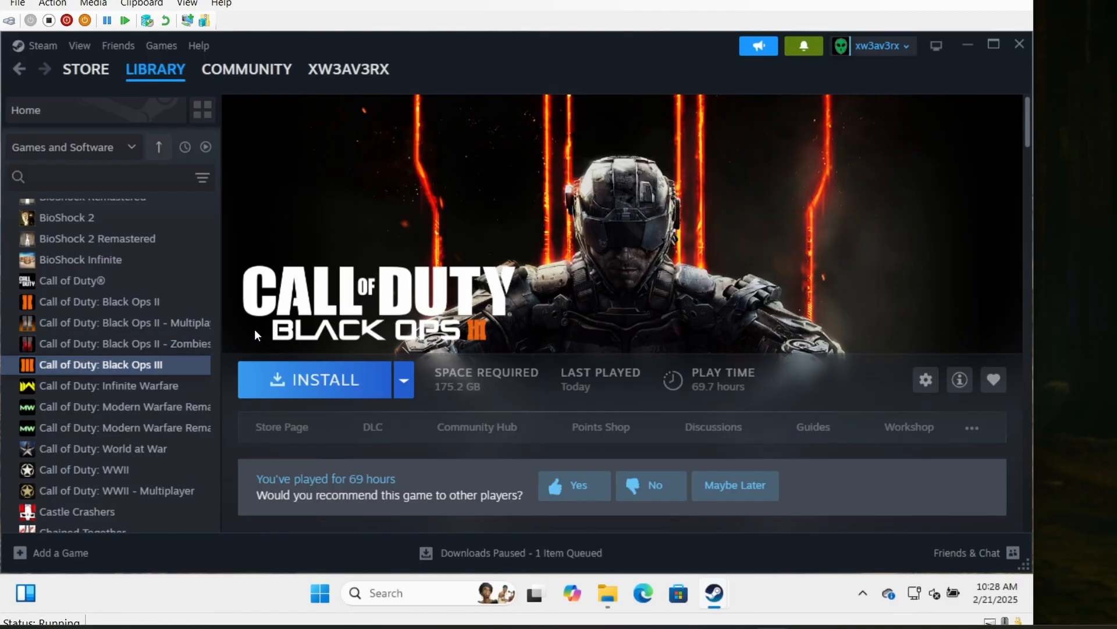
- Install Call of Duty: Black Ops III to Local Drive (C:) with both shortcuts, and stop the local network file transfer in the downloads view
click(320, 384)
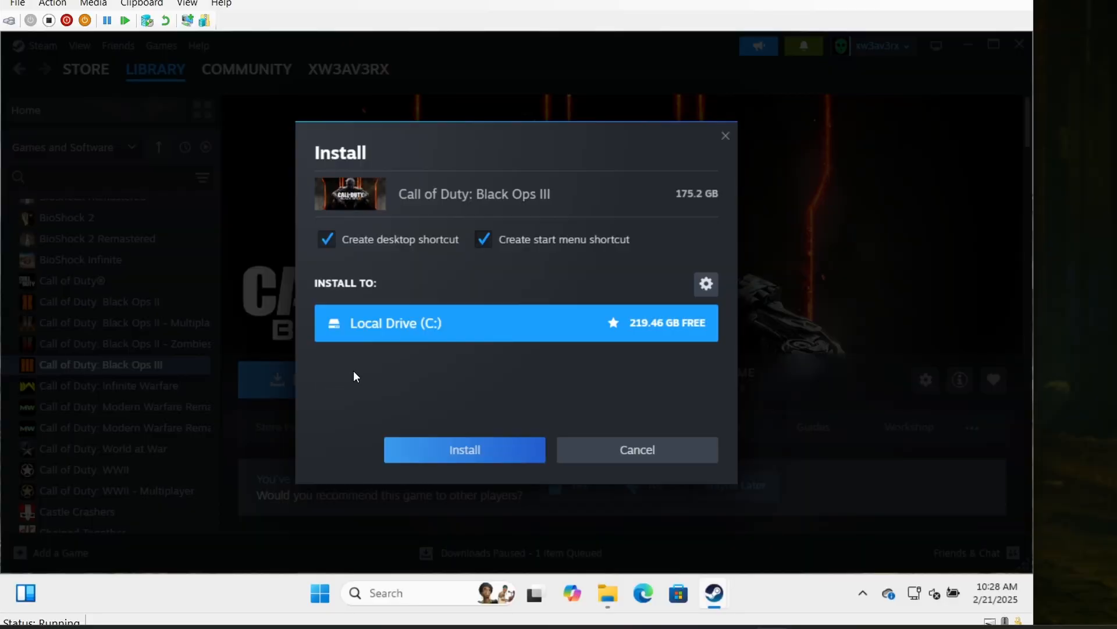
click(448, 458)
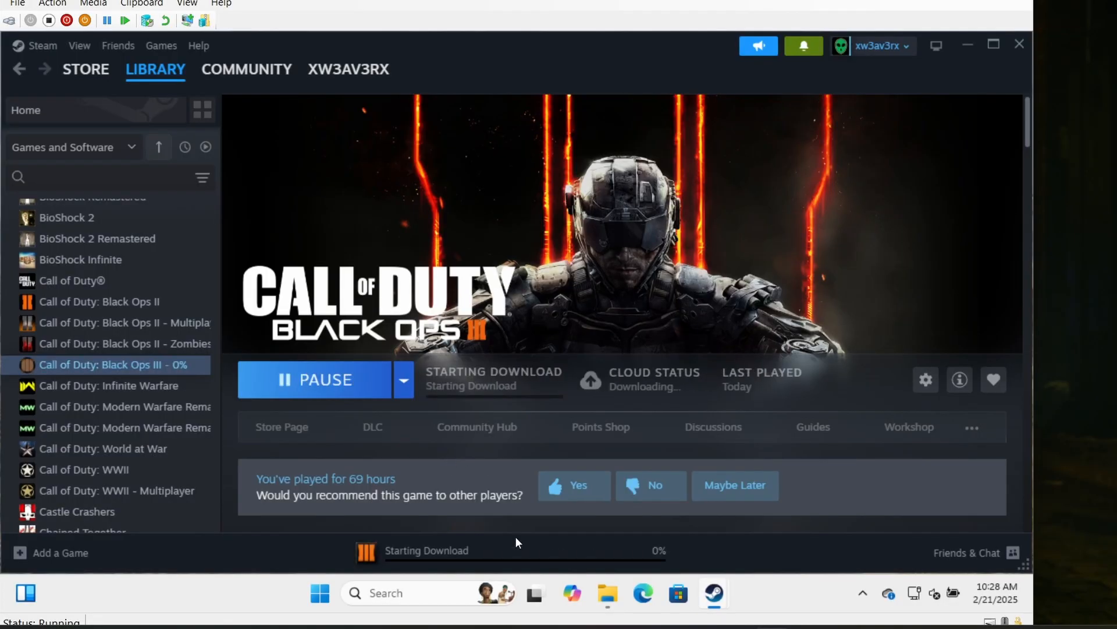
click(516, 555)
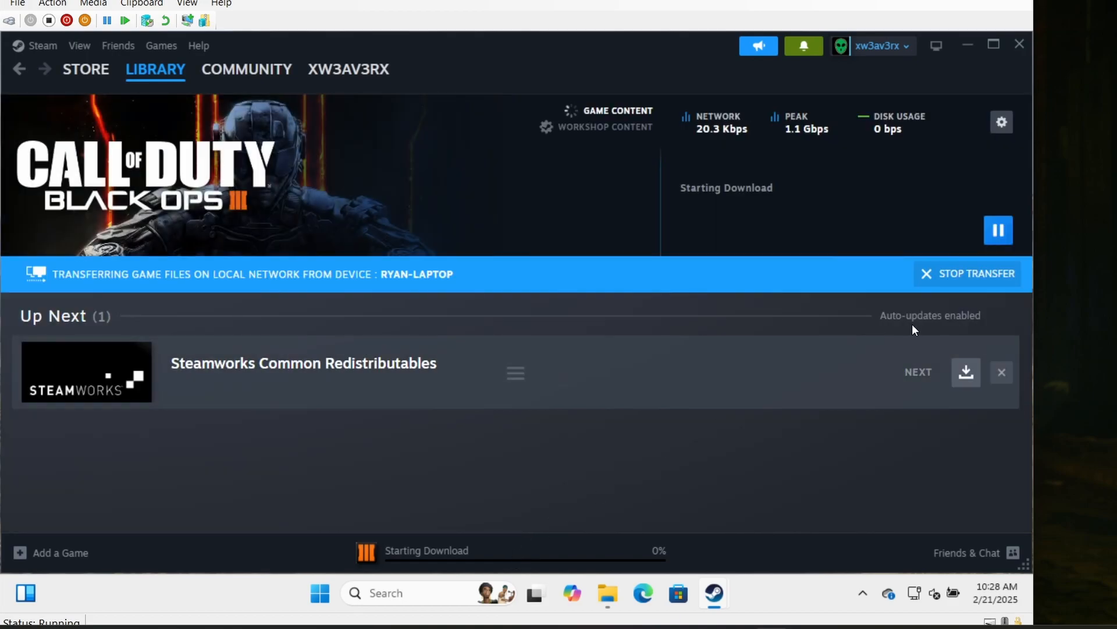
click(954, 275)
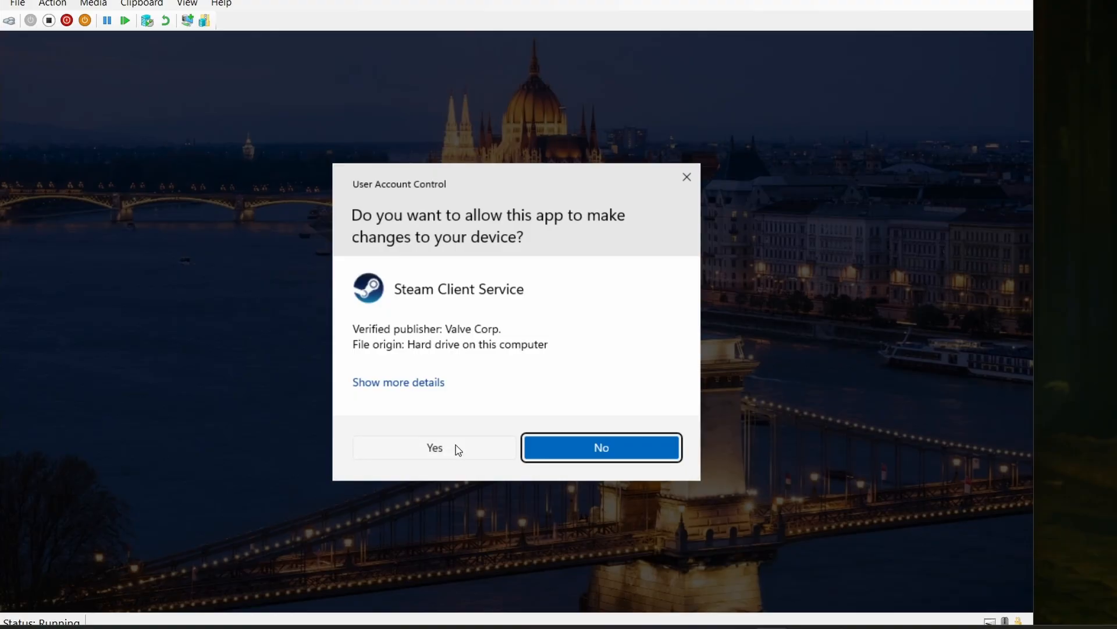
- Allow Steam Client Service, continue launching Black Ops III despite the other session, minimize Steam, and move the game window lower on the desktop
click(458, 449)
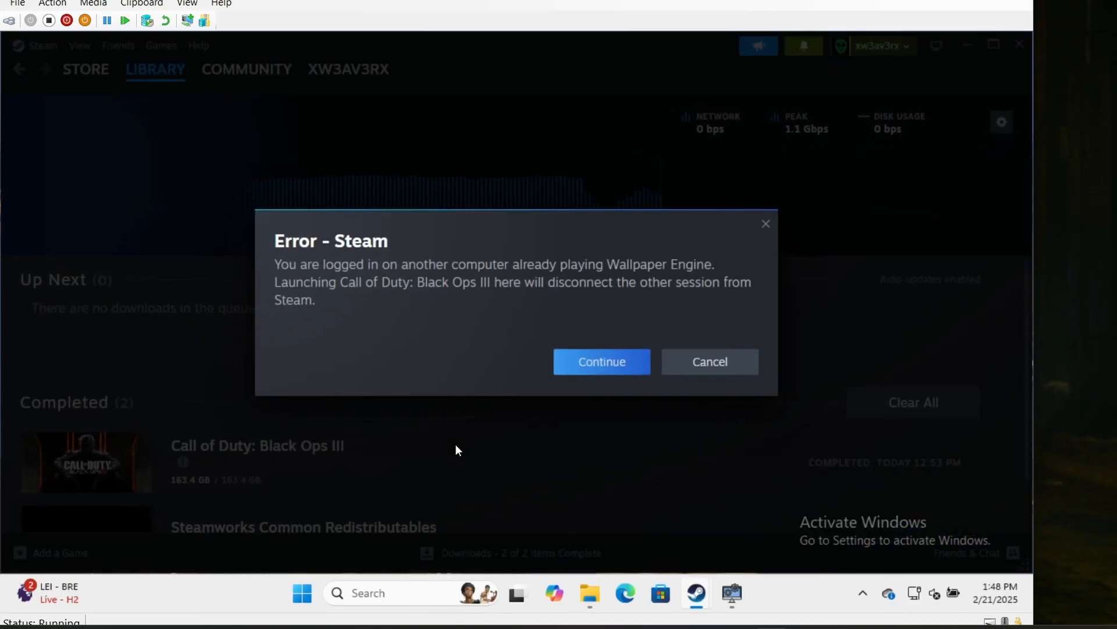
click(588, 362)
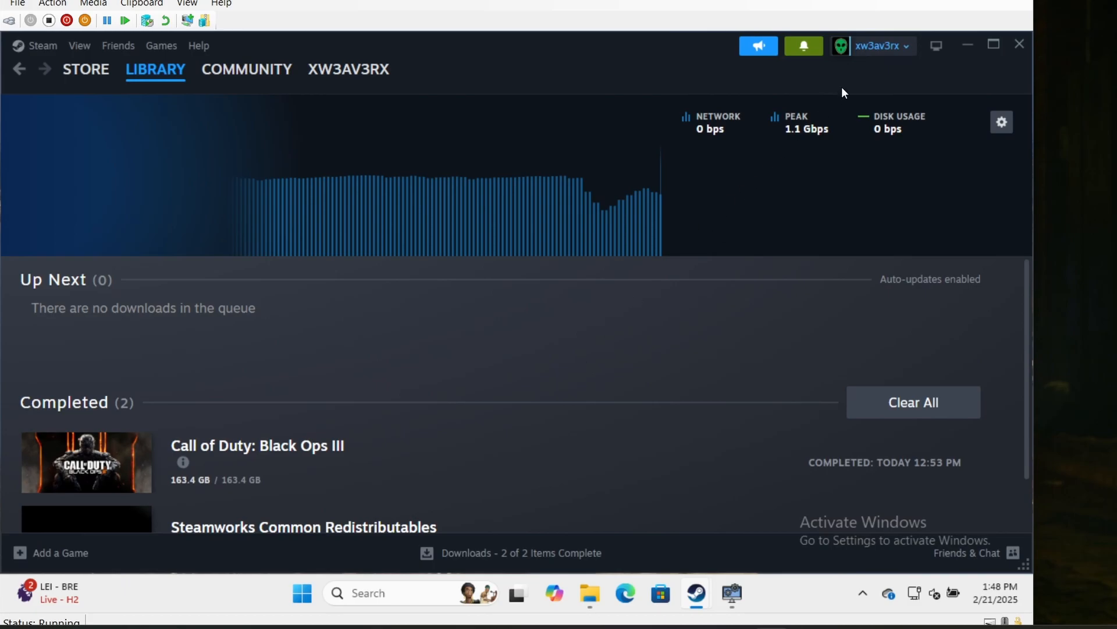
click(972, 46)
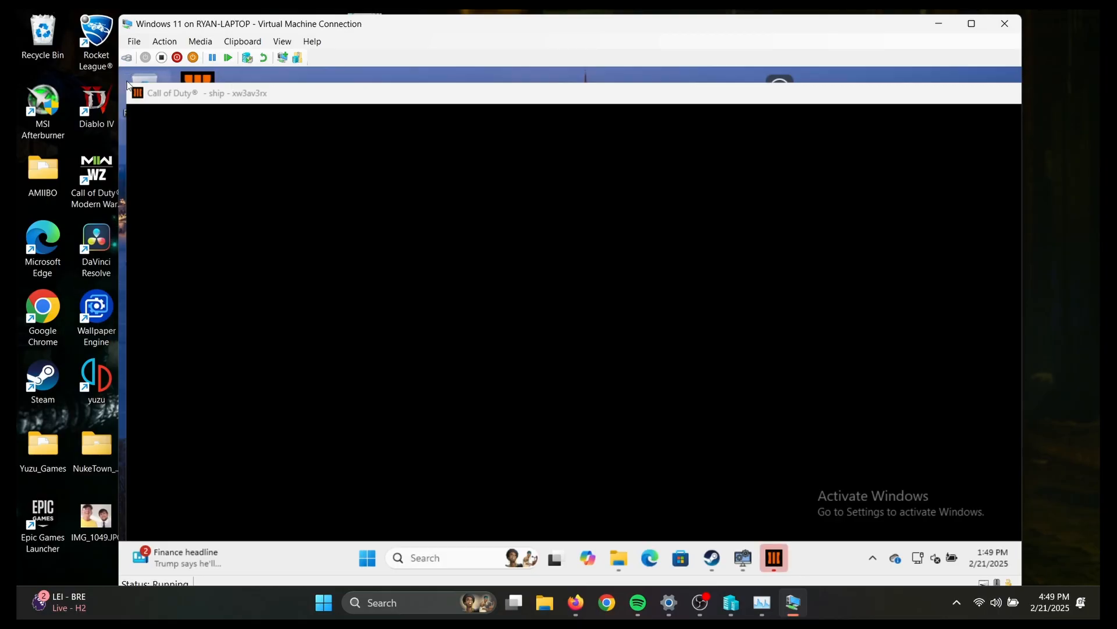
drag(374, 89, 371, 193)
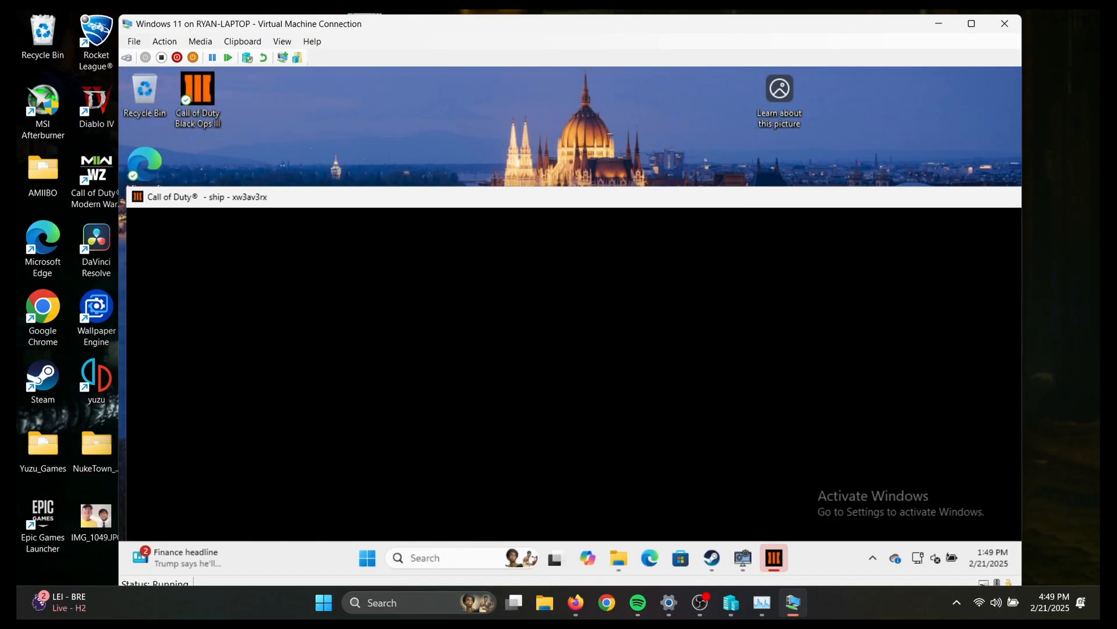
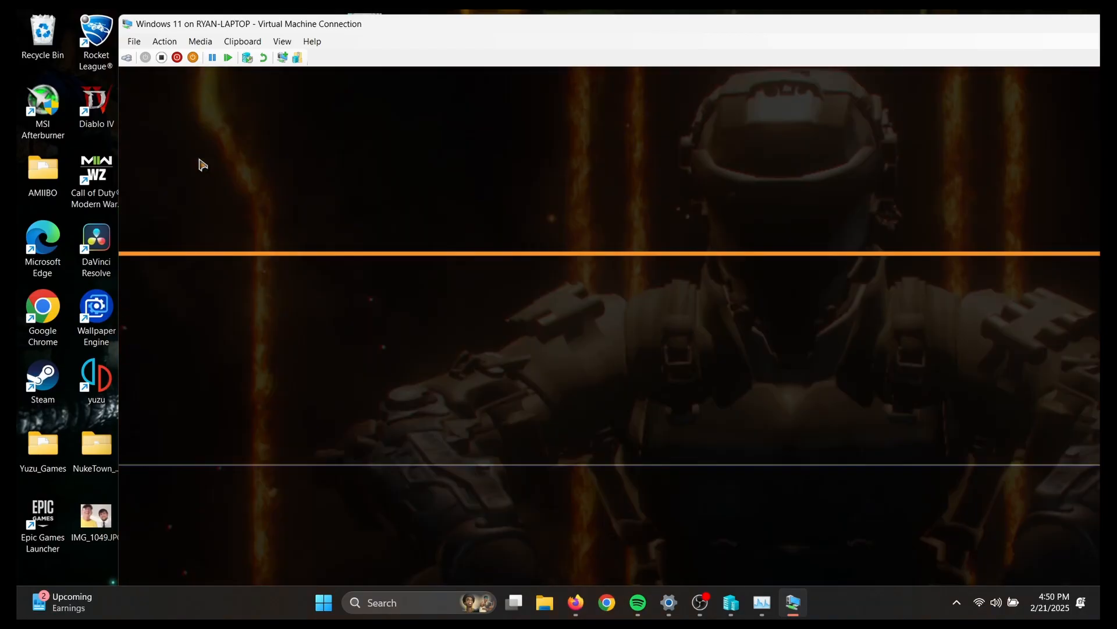
- Reposition the Windows 11 virtual machine connection window on the host desktop and expand it to full screen
drag(403, 30, 374, 119)
drag(662, 113, 591, 15)
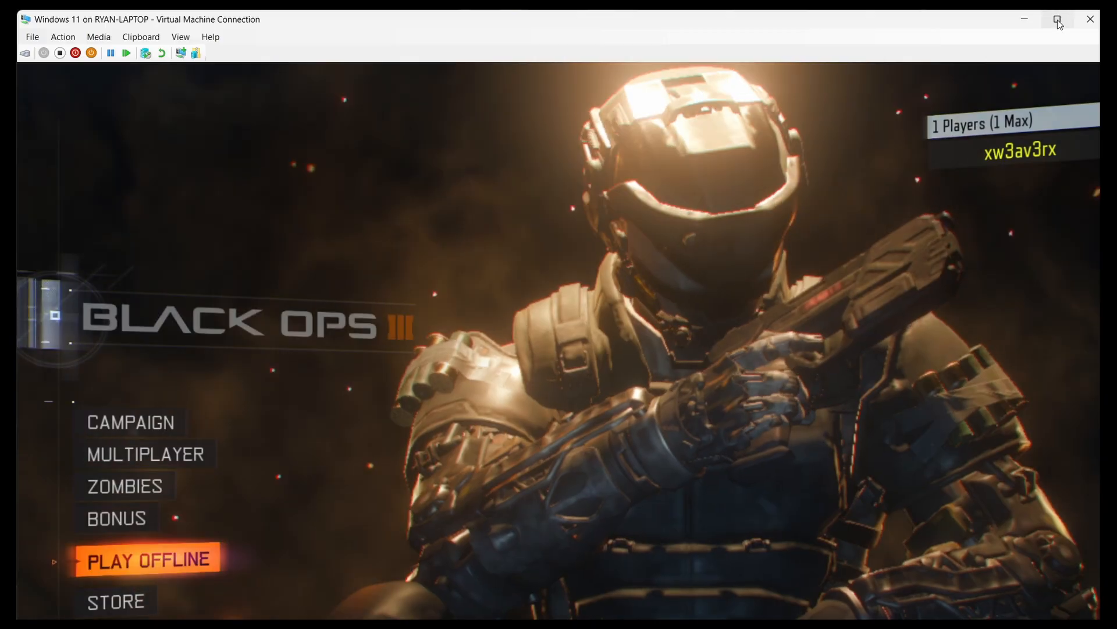
click(1058, 21)
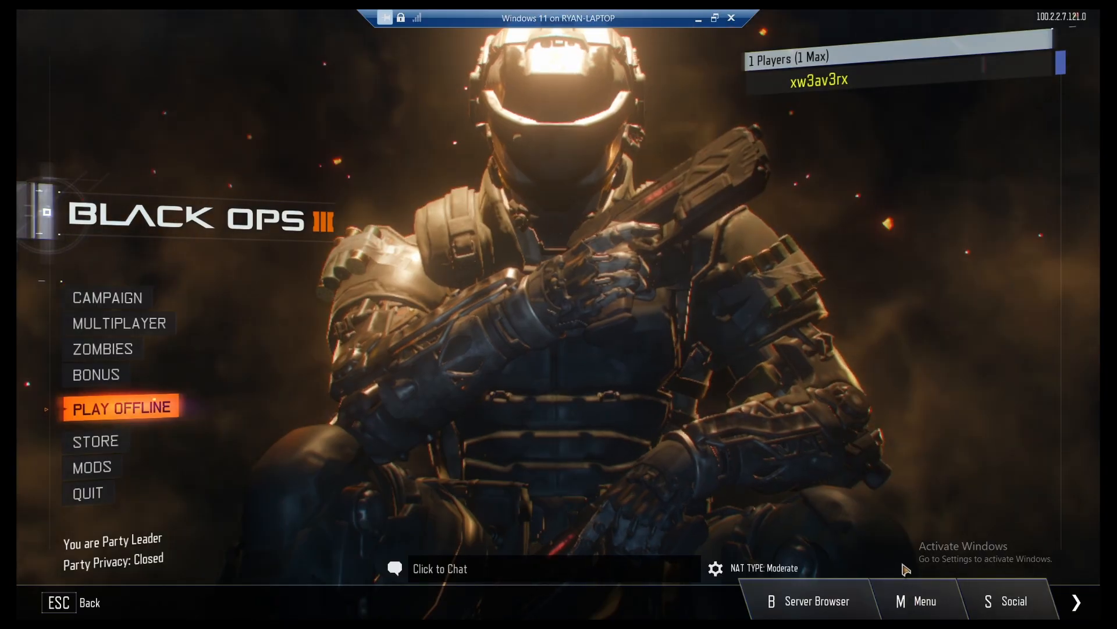
- Open the game's graphics options and set Display Mode to Windowed
click(901, 600)
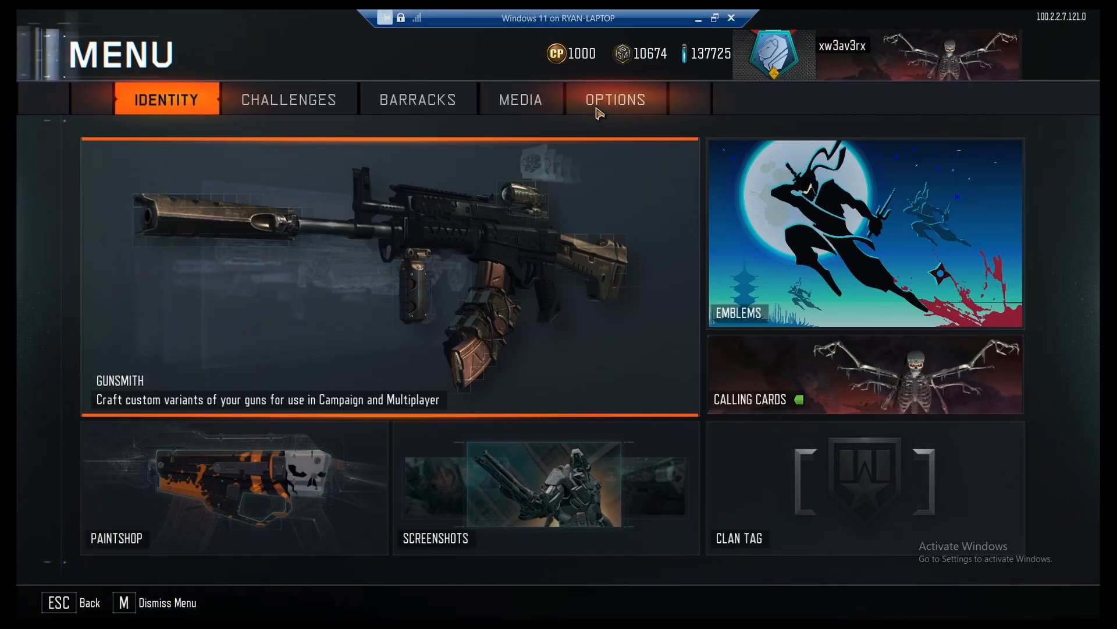
click(600, 102)
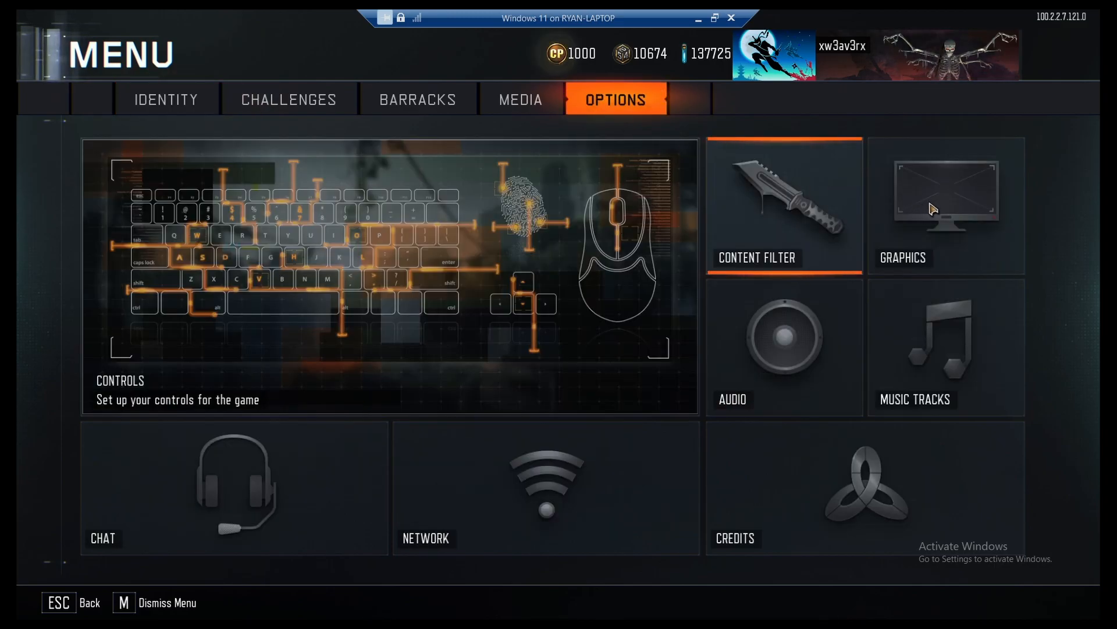
click(933, 209)
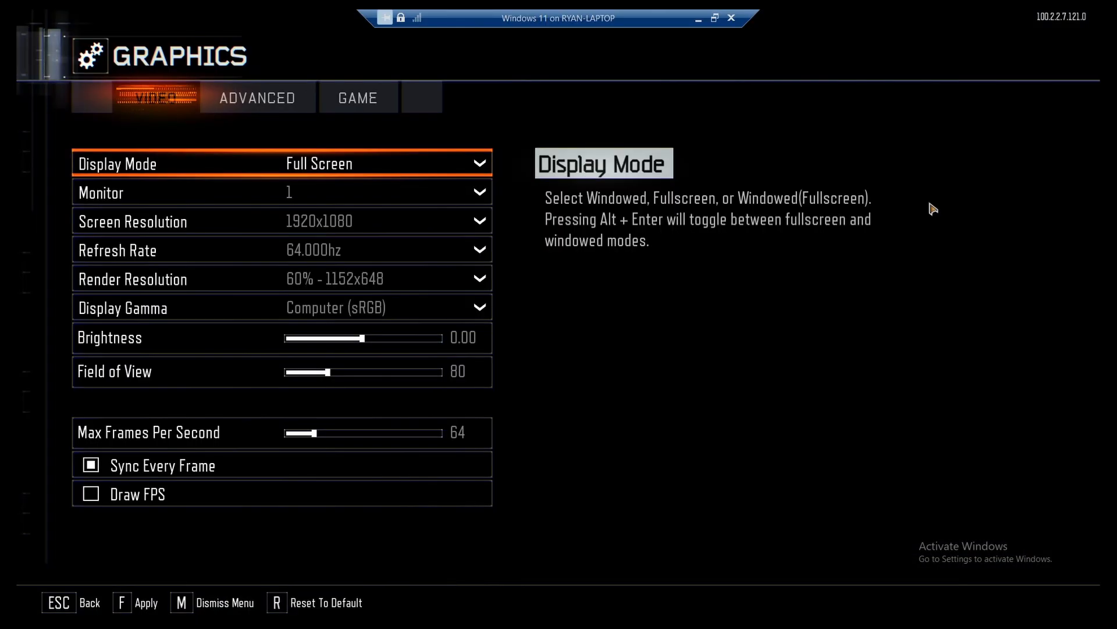
key(Down)
key(Up)
click(486, 163)
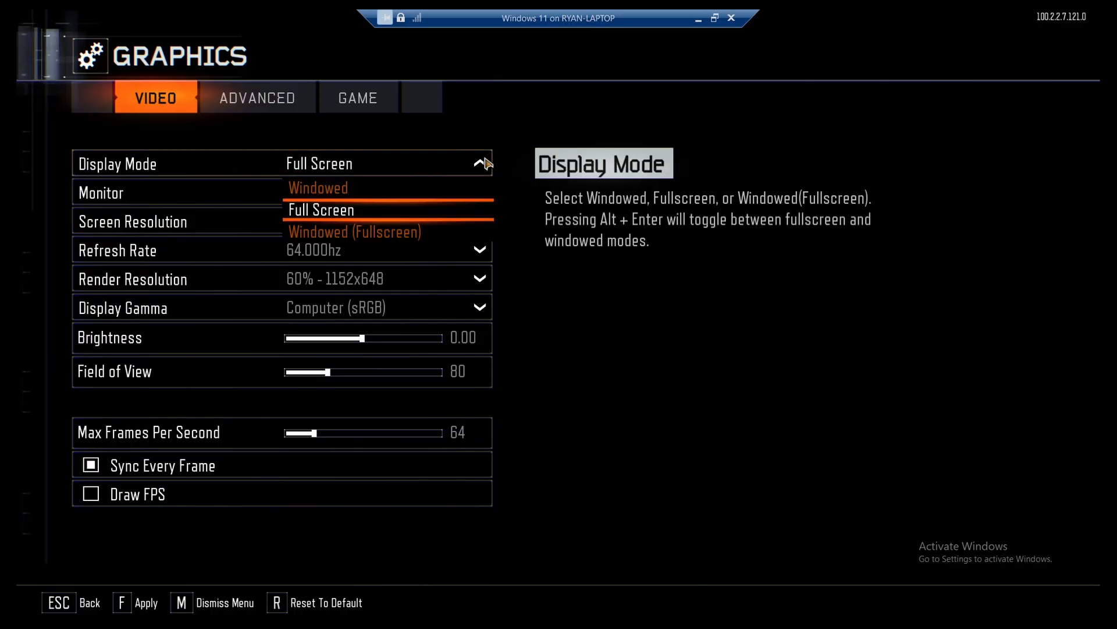
click(340, 190)
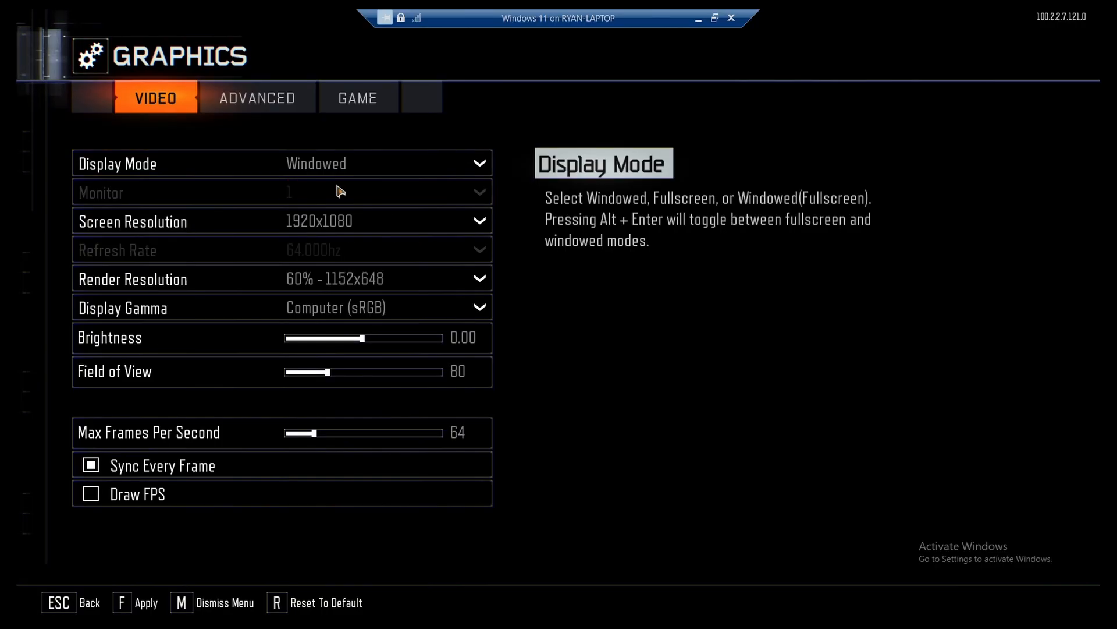
- Set Screen Resolution to 1280x720 and apply the video settings
click(481, 222)
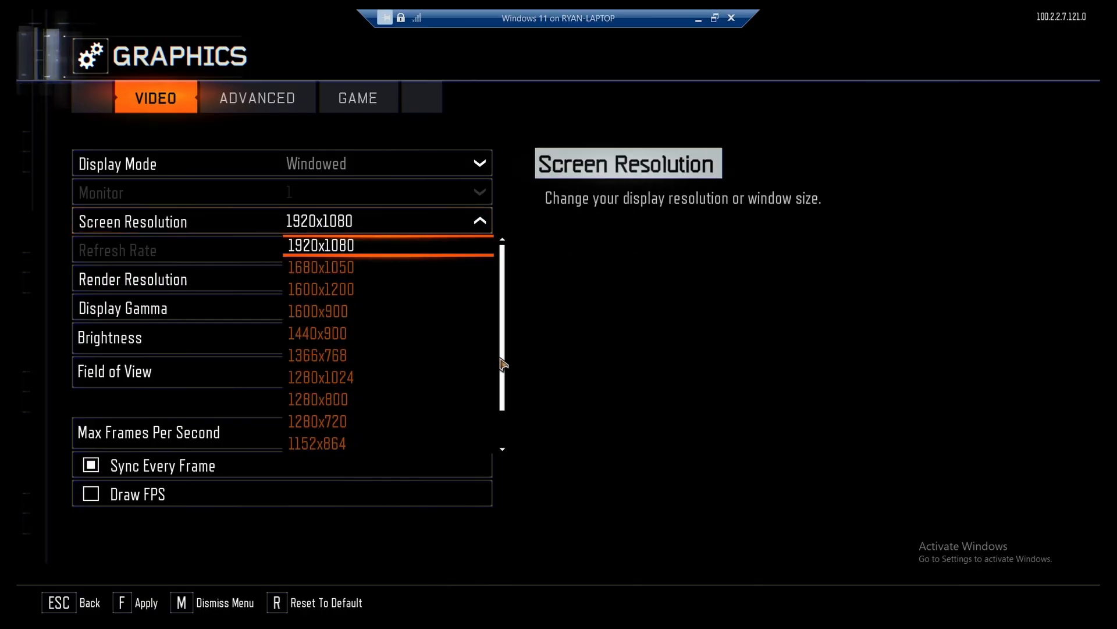
click(324, 421)
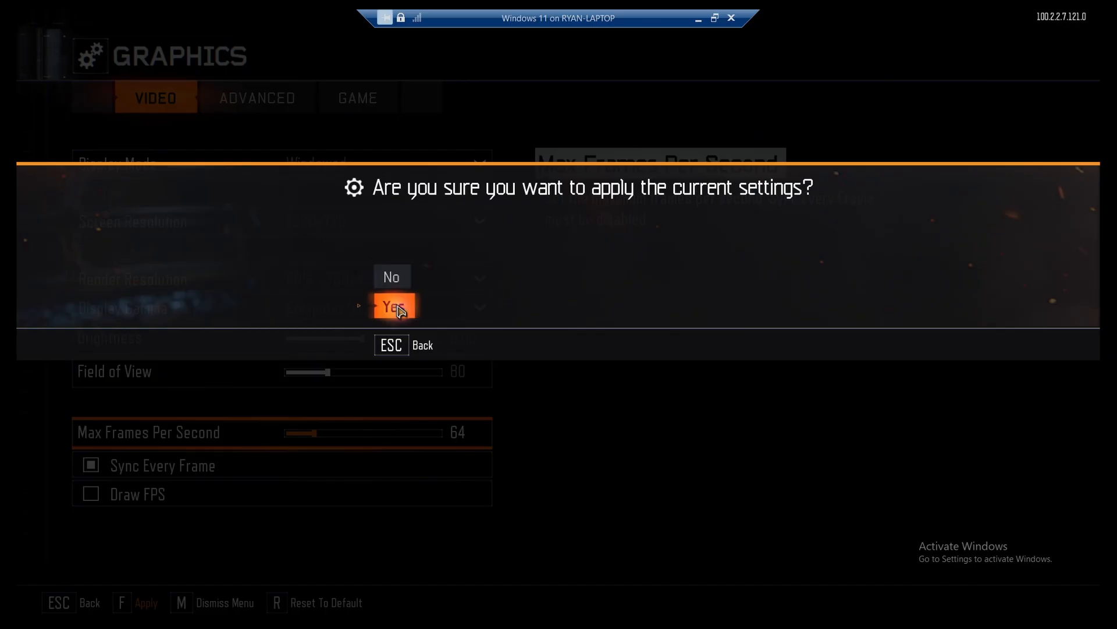
click(393, 307)
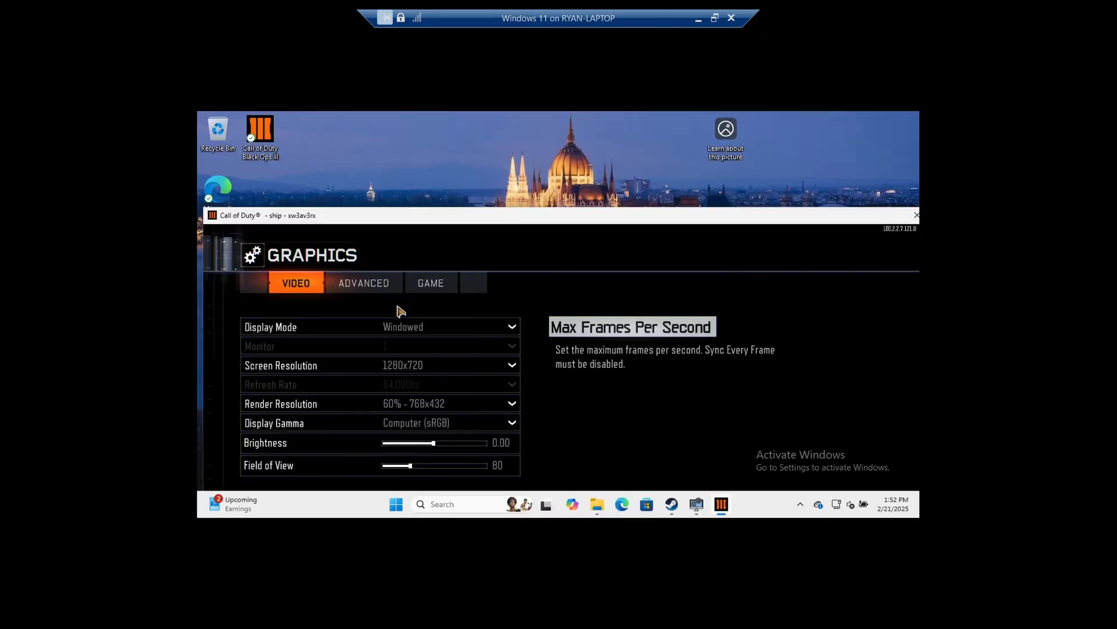
- Reposition the windowed game on the virtual machine's desktop
click(213, 216)
click(332, 172)
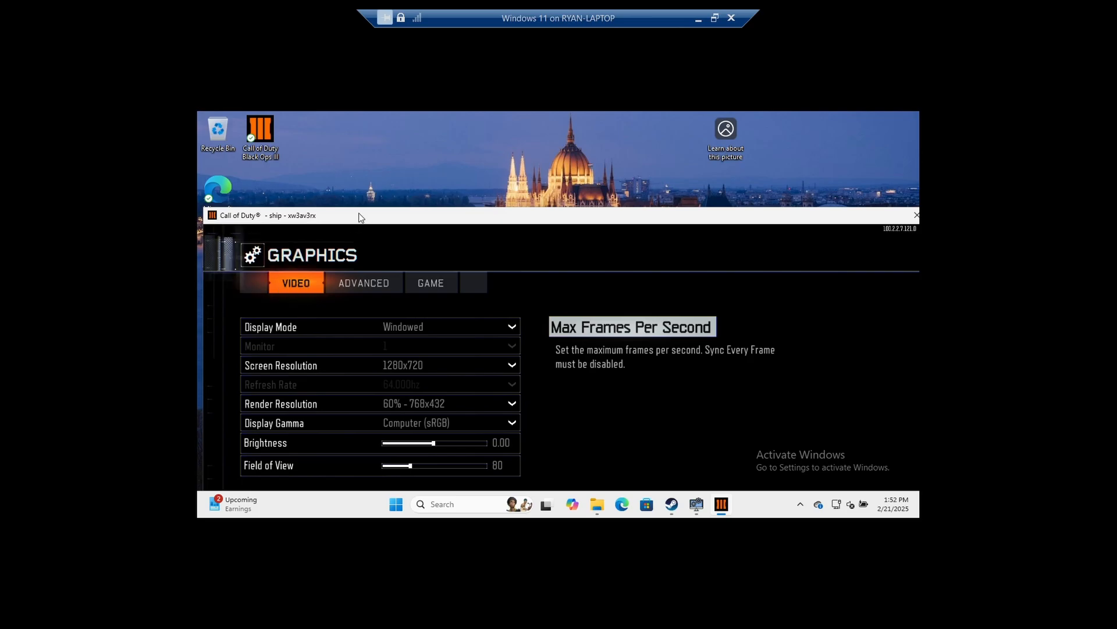
drag(358, 214, 457, 169)
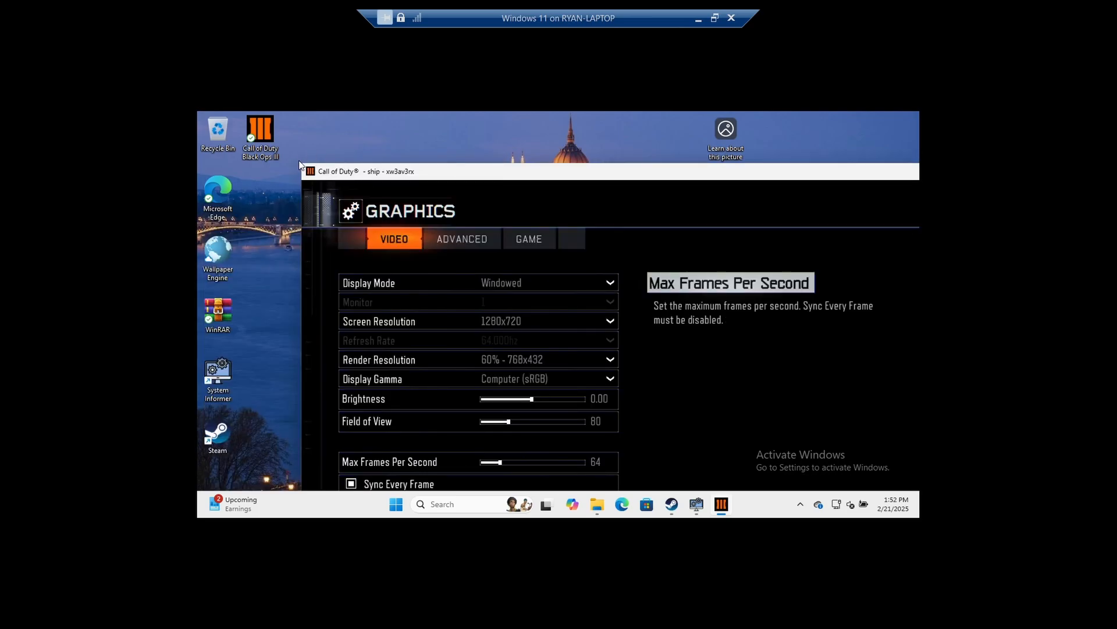
drag(361, 171, 406, 202)
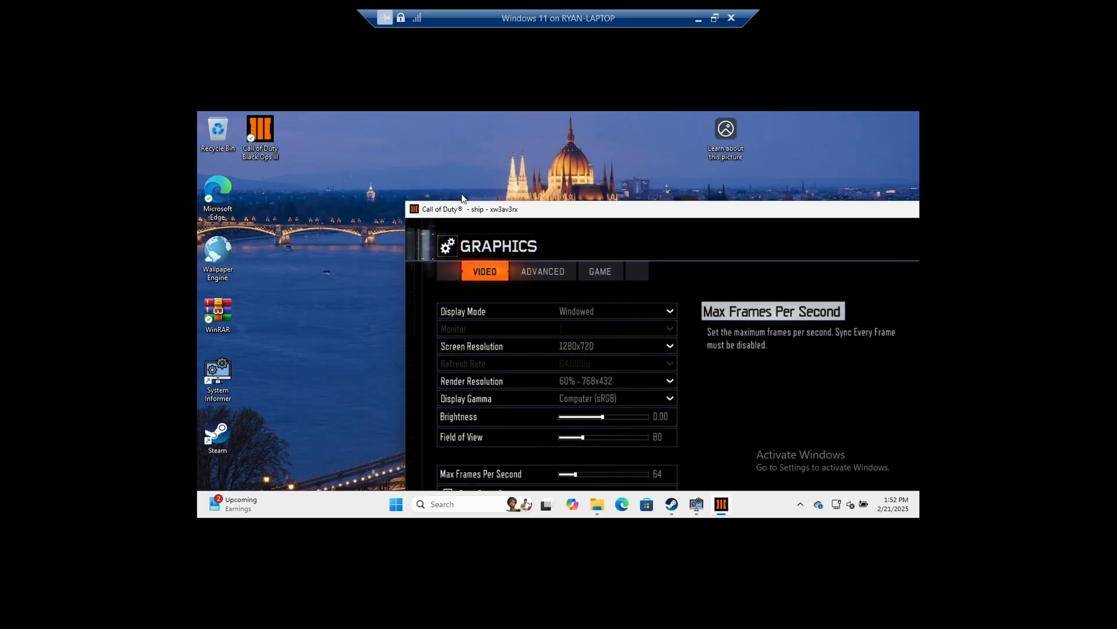
drag(534, 207, 394, 140)
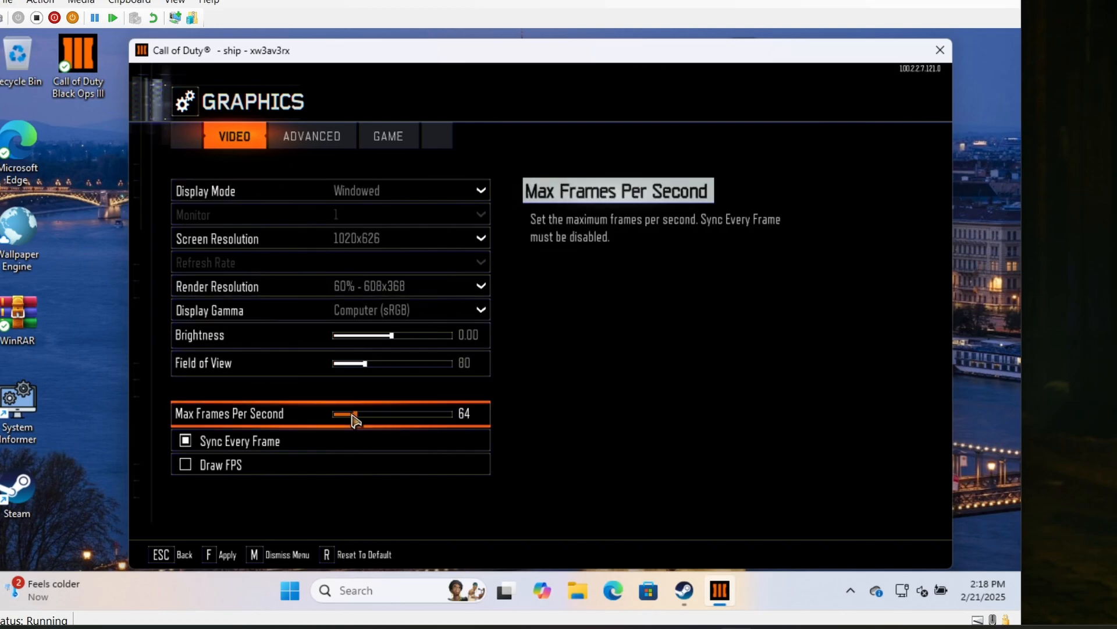
- Set Max Frames Per Second to 31 and apply the graphics settings
drag(349, 416, 338, 418)
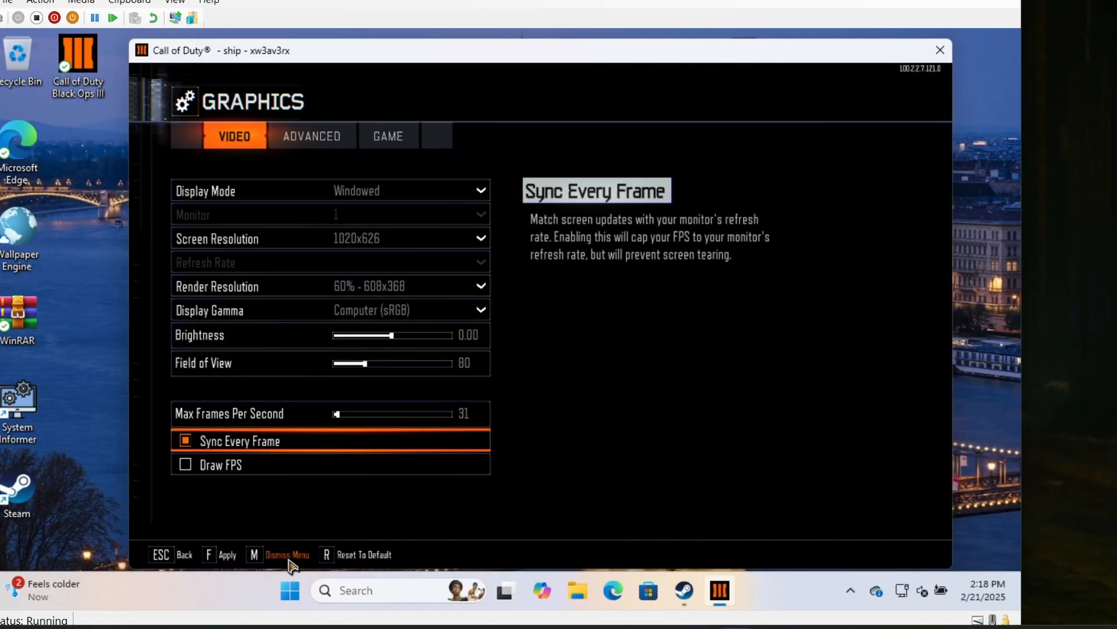
click(225, 556)
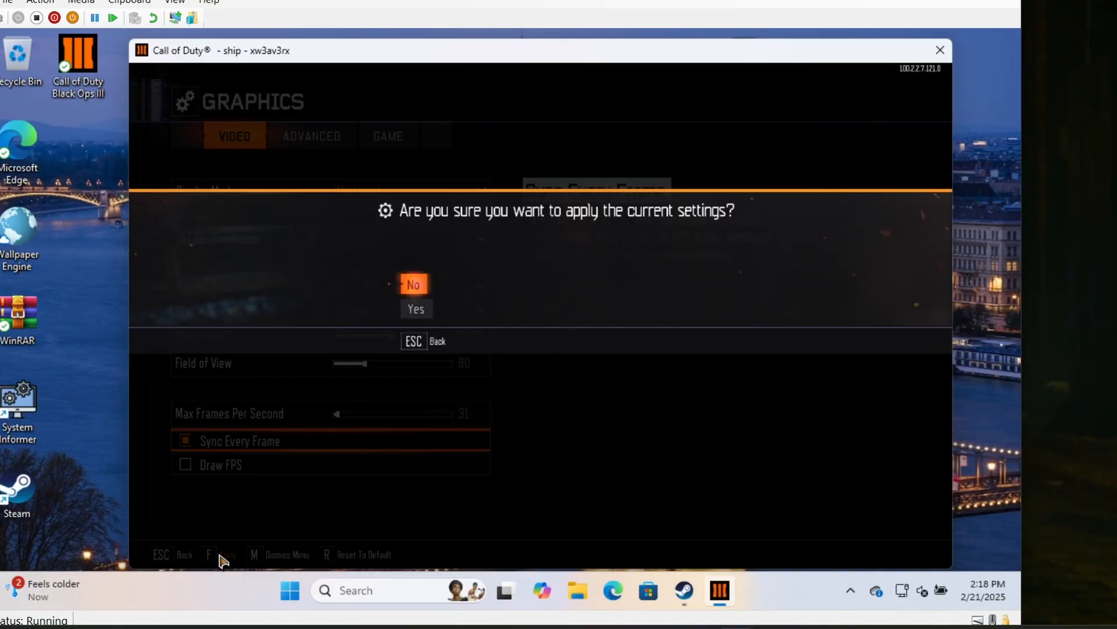
click(430, 307)
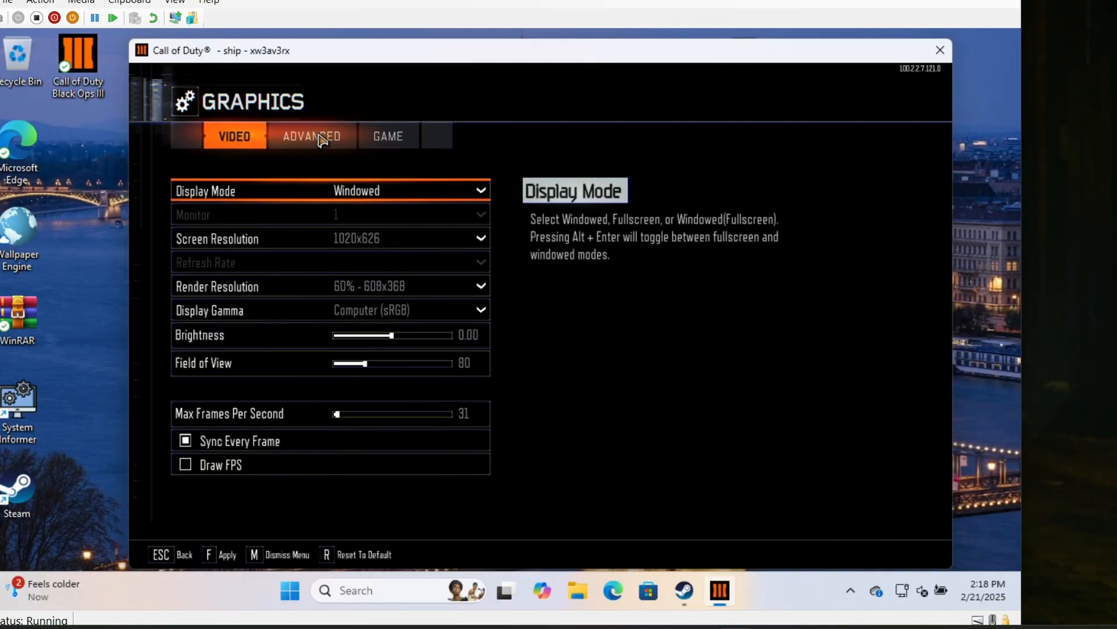
- Leave the graphics options for the main menu and enter Zombies mode
key(Escape)
key(Escape)
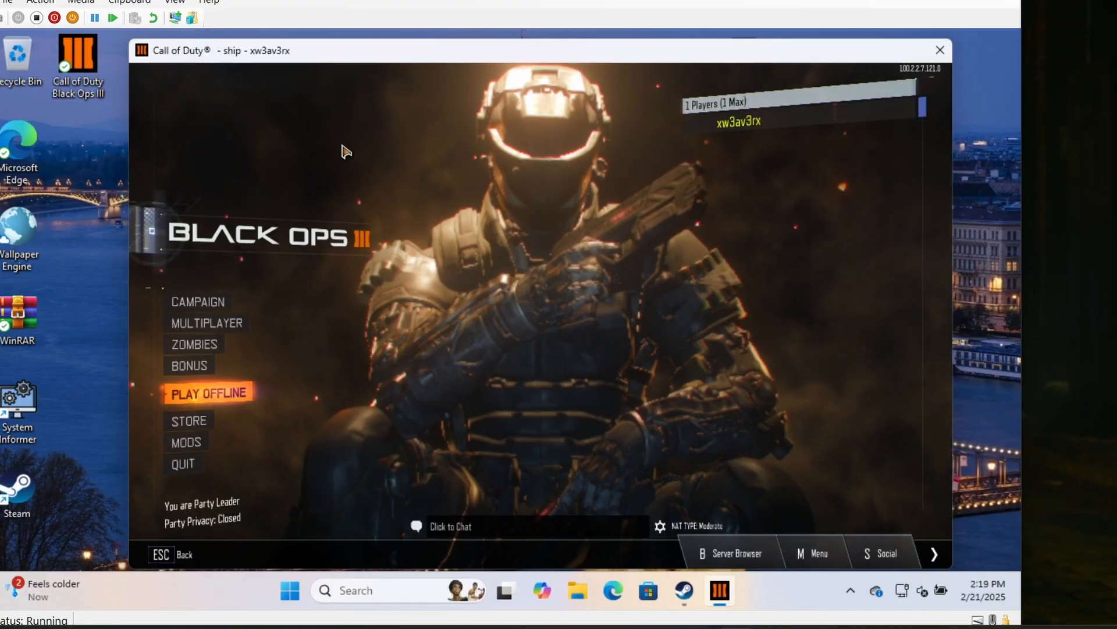
click(198, 344)
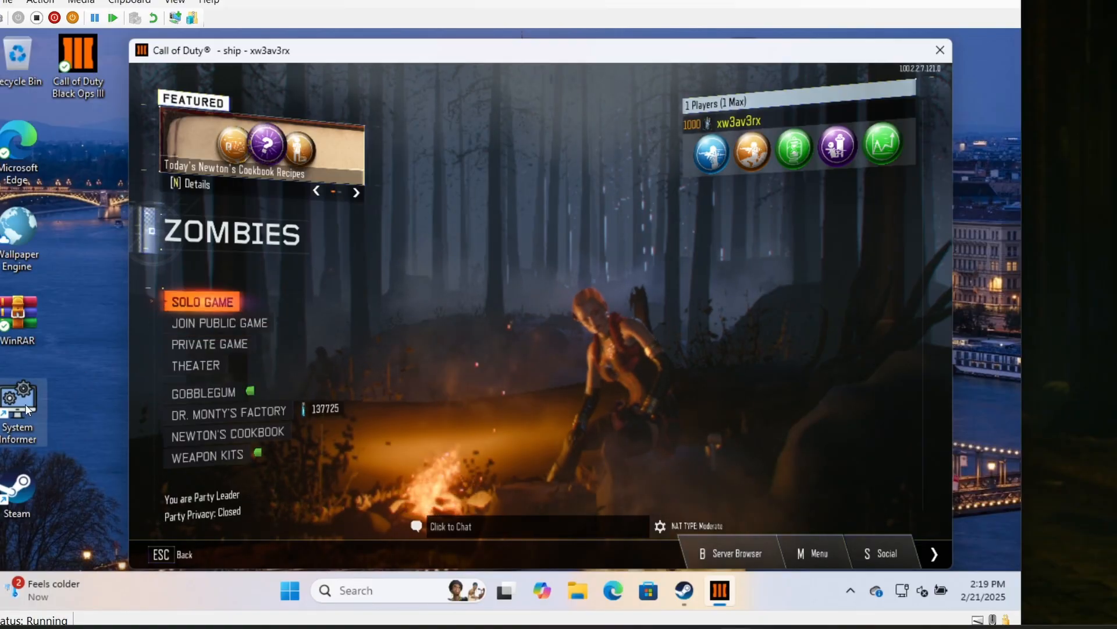
- Launch System Informer, find the BlackOps3.exe process under steam.exe and open its properties
double_click(17, 401)
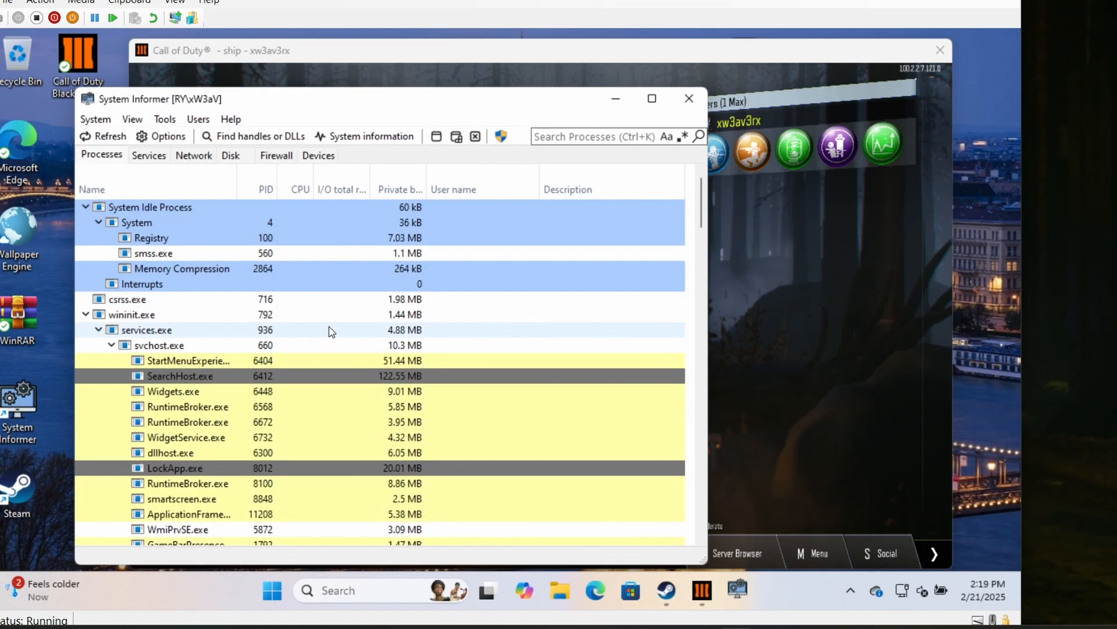
scroll(239, 280, down, 7)
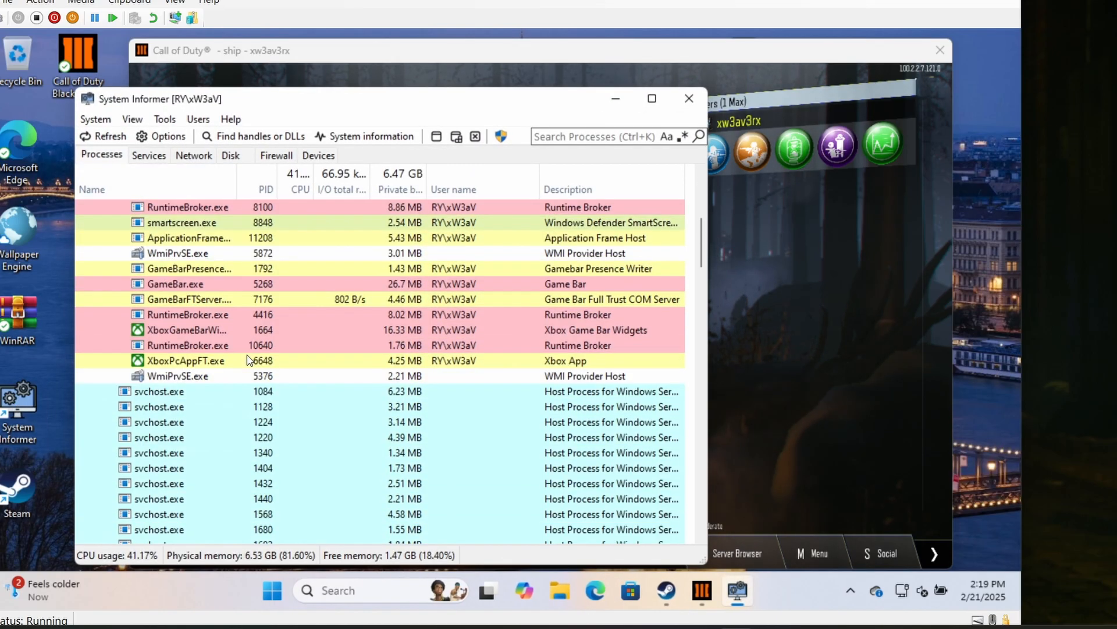
scroll(246, 360, down, 20)
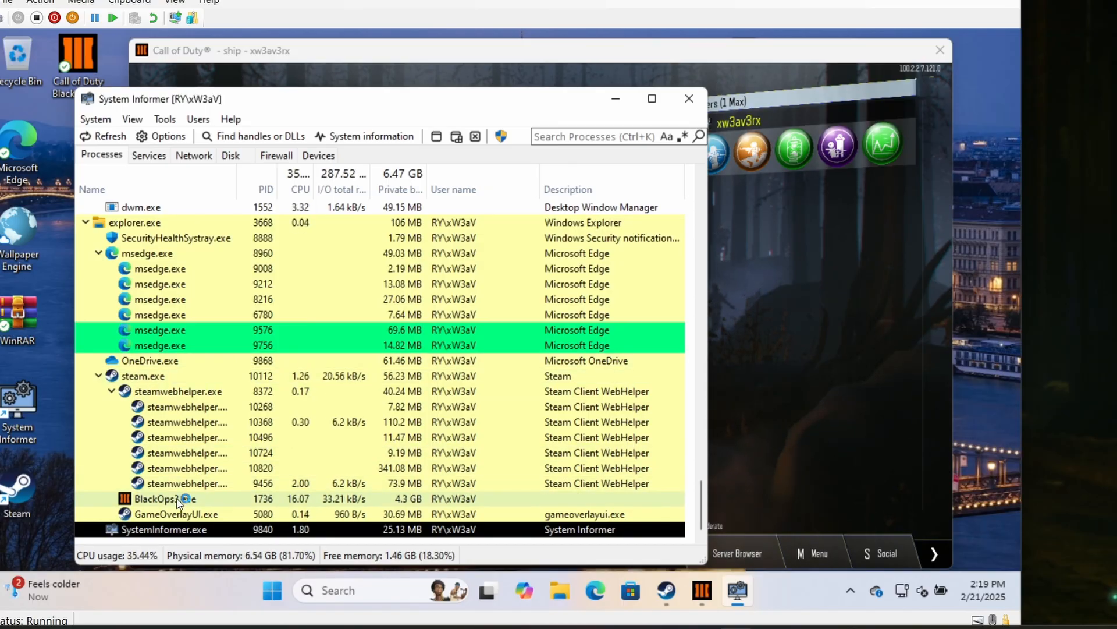
mouse_move(177, 502)
scroll(177, 502, up, 2)
right_click(178, 498)
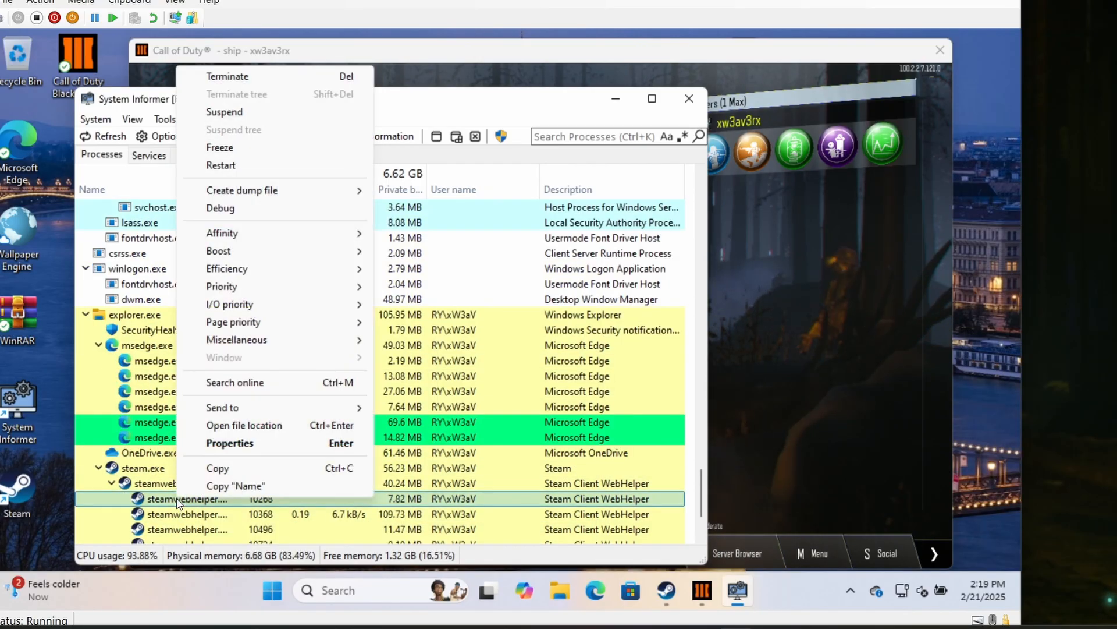
click(119, 368)
scroll(120, 368, down, 3)
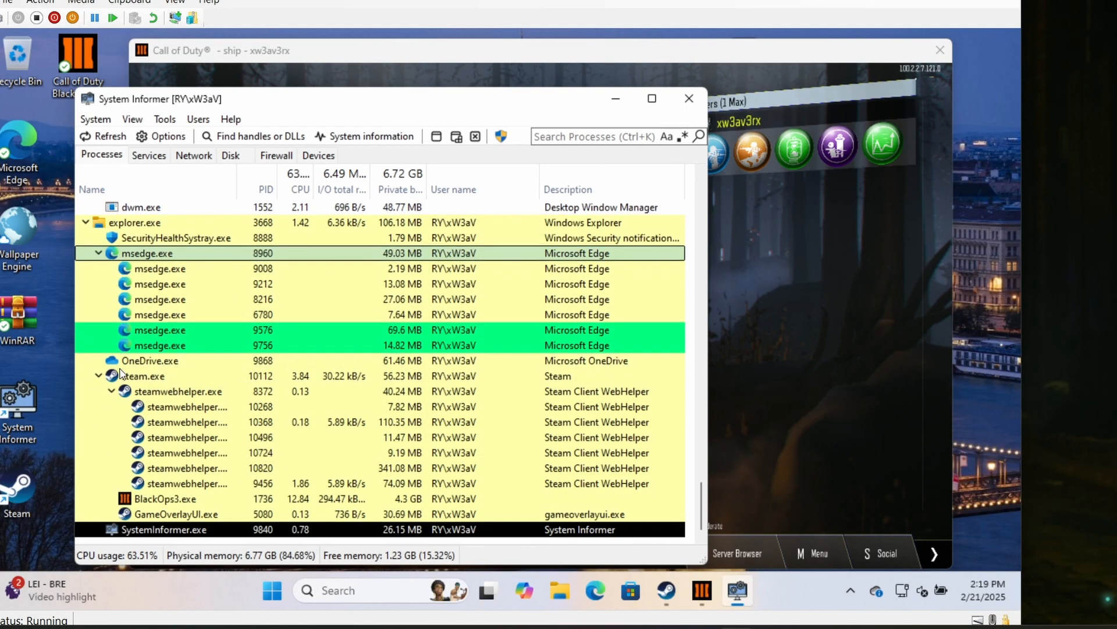
click(164, 498)
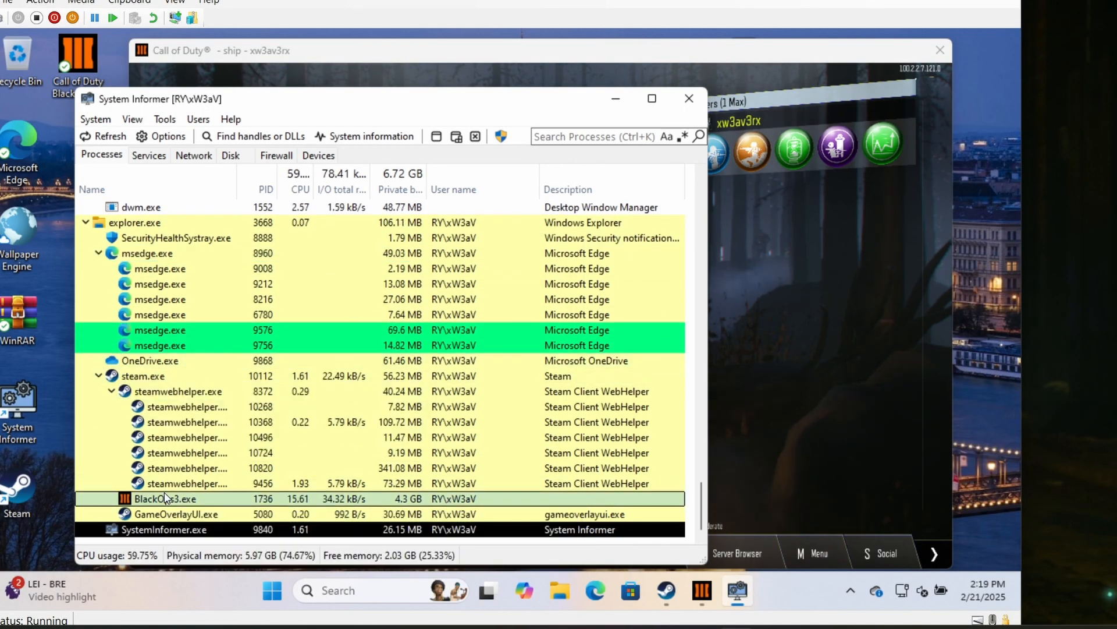
right_click(165, 499)
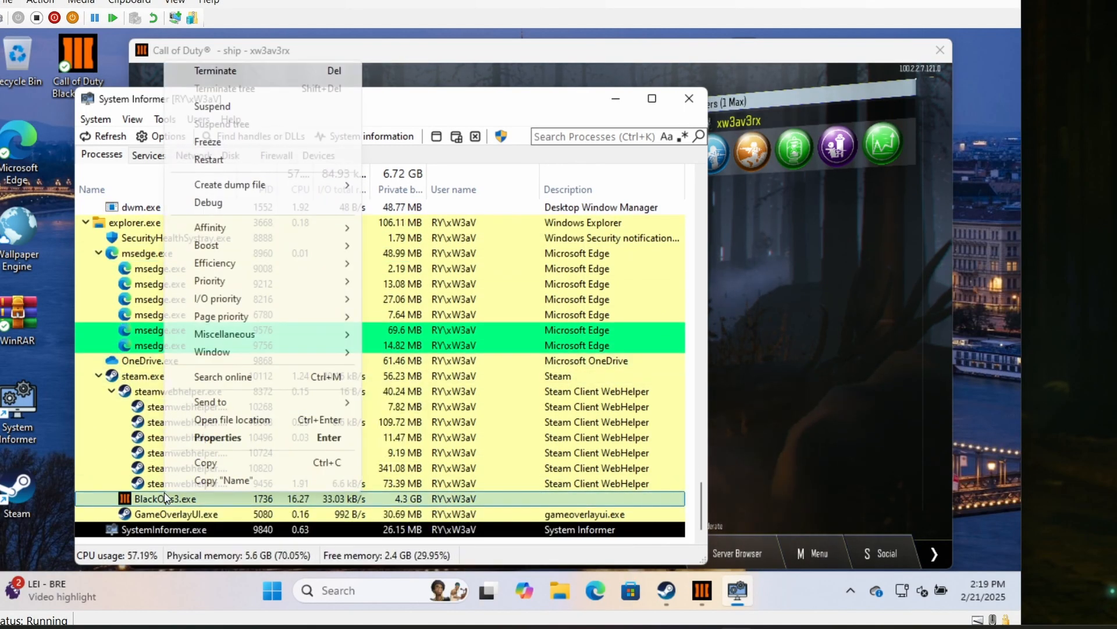
click(231, 439)
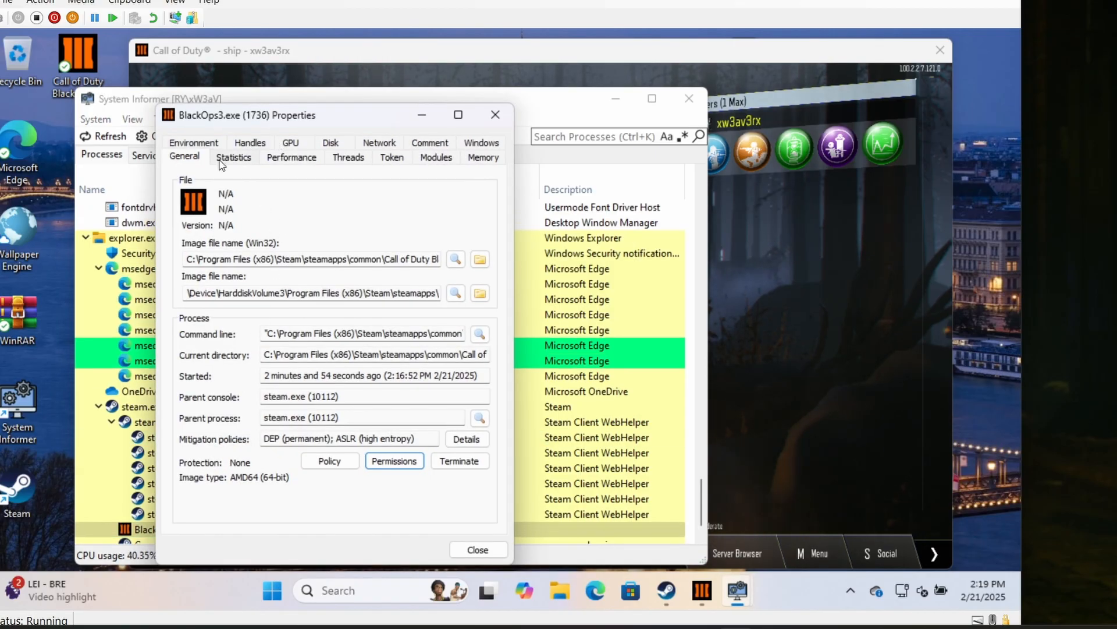
- Show the modules of BlackOps3.exe and start loading a new module, accepting the restriction and ban warning
click(481, 159)
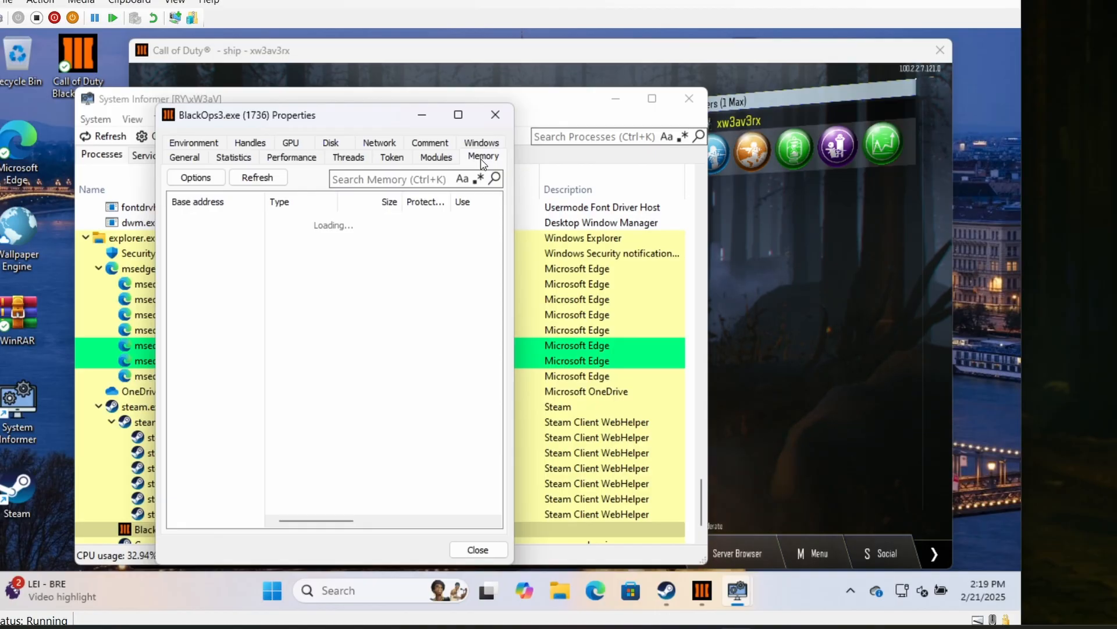
click(449, 158)
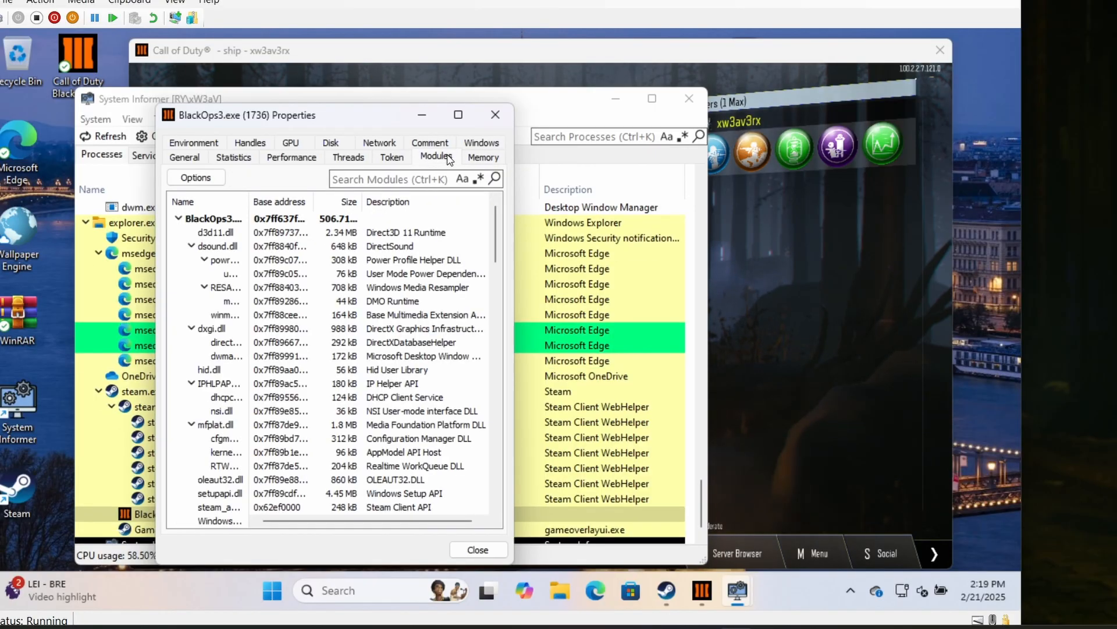
click(195, 178)
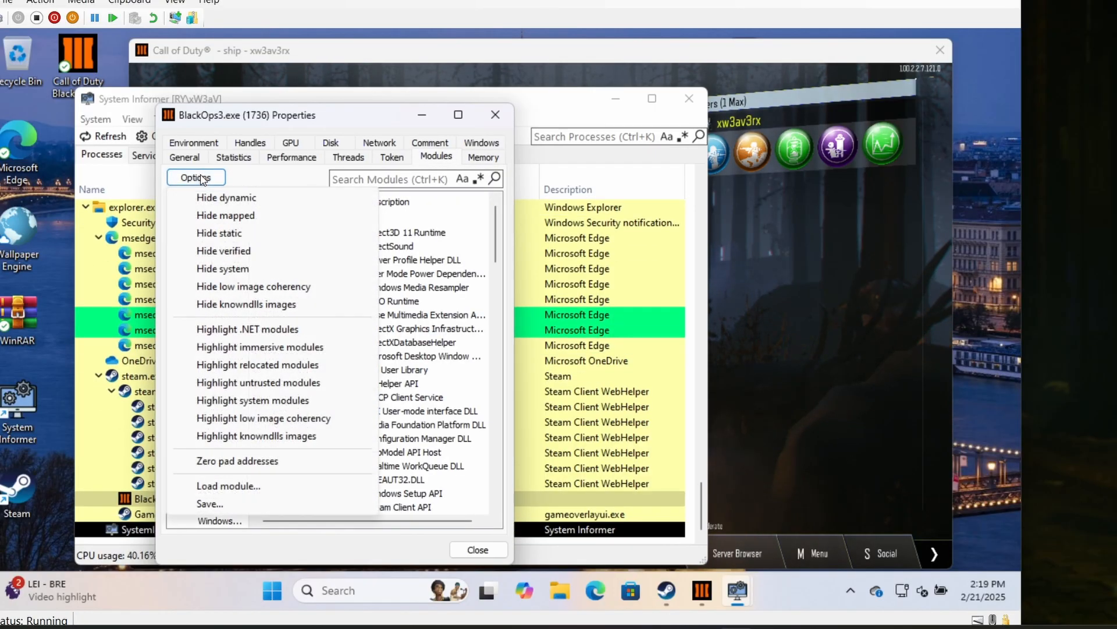
click(201, 487)
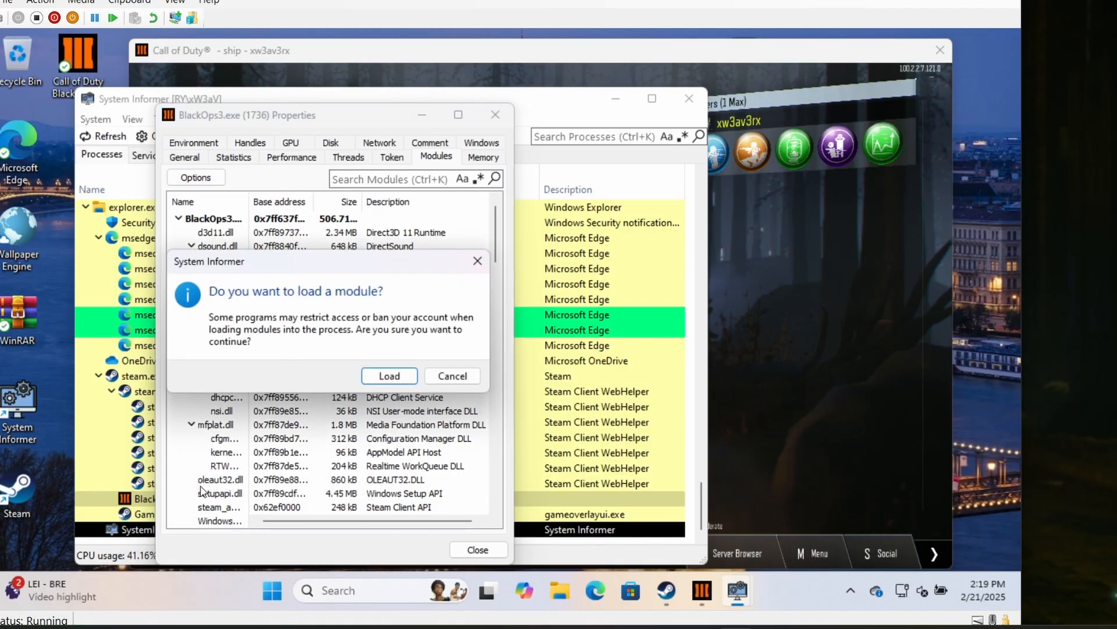
click(388, 375)
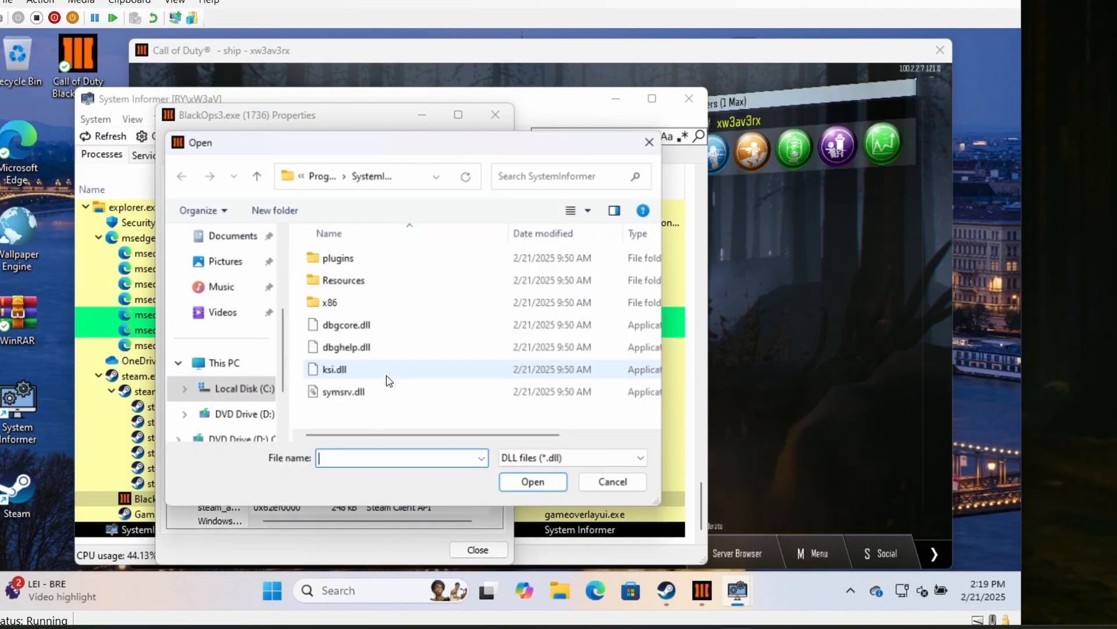
- Load the DLL from the MXT-Release-1.1.2 folder in Downloads into BlackOps3.exe and minimize the process properties window
click(215, 368)
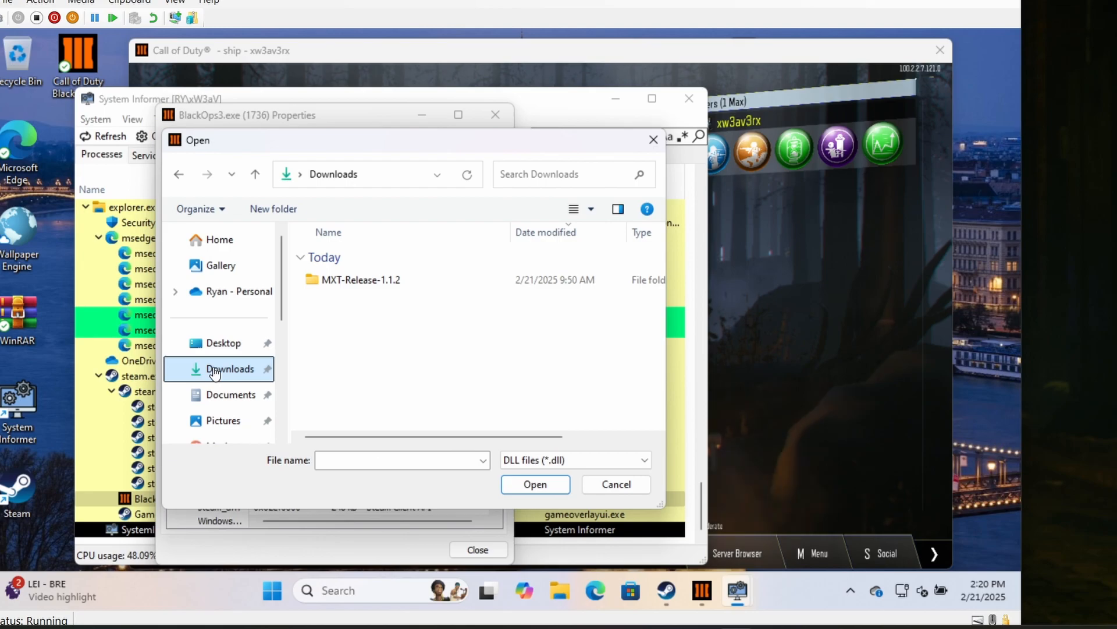
double_click(355, 280)
click(380, 280)
double_click(381, 282)
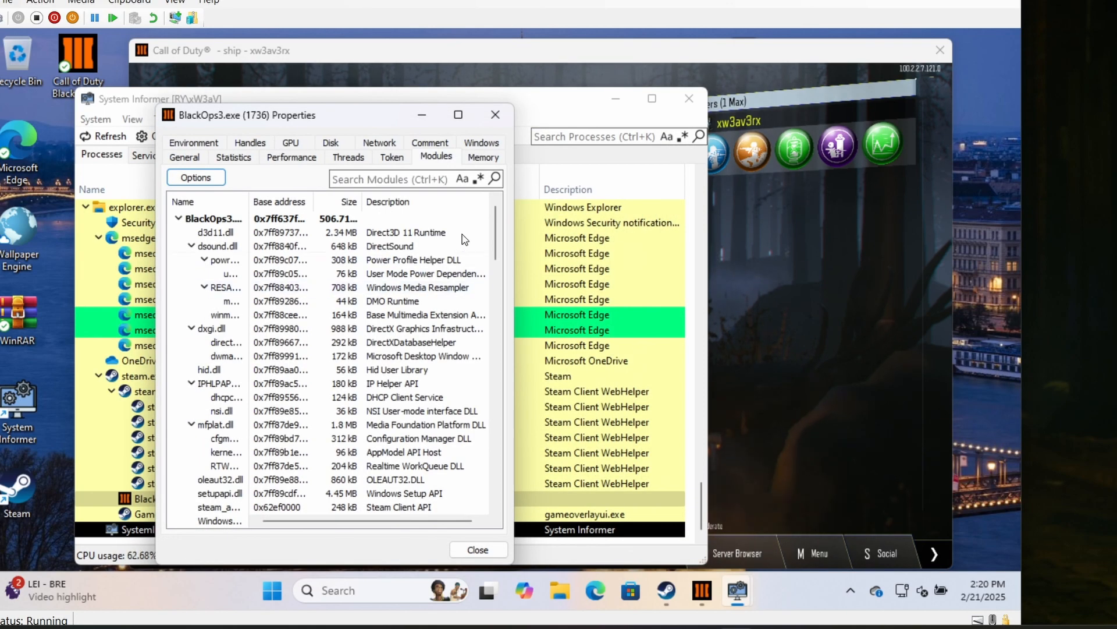
click(422, 115)
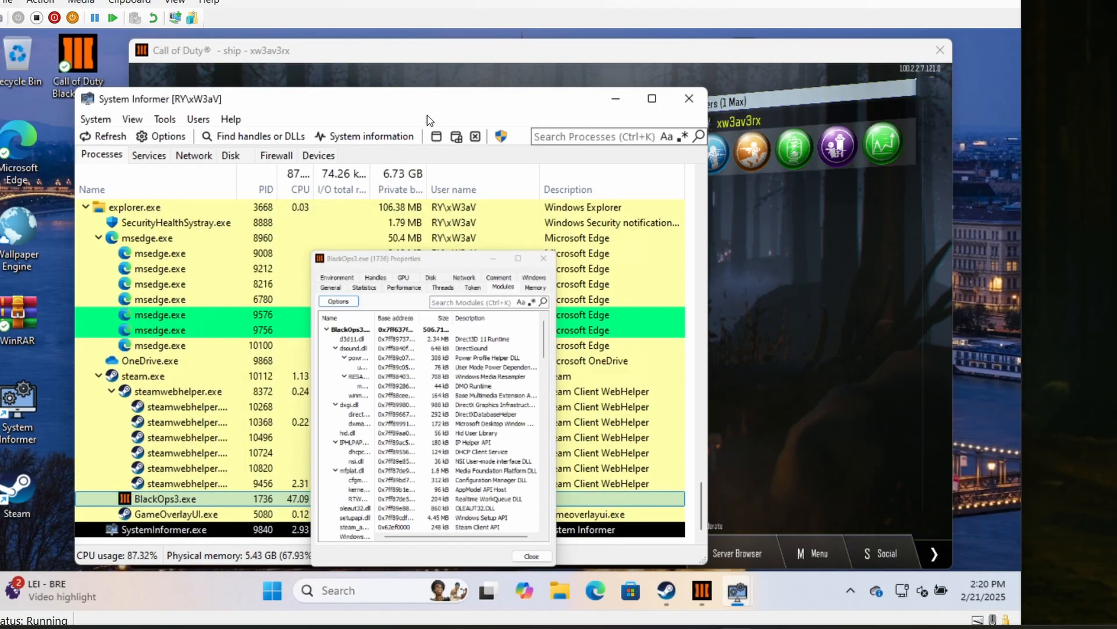
- Minimize System Informer, dismiss the mod menu's update offer and free-DLL notice, and position the MXT Remastered window clear of the Zombies menu
click(616, 99)
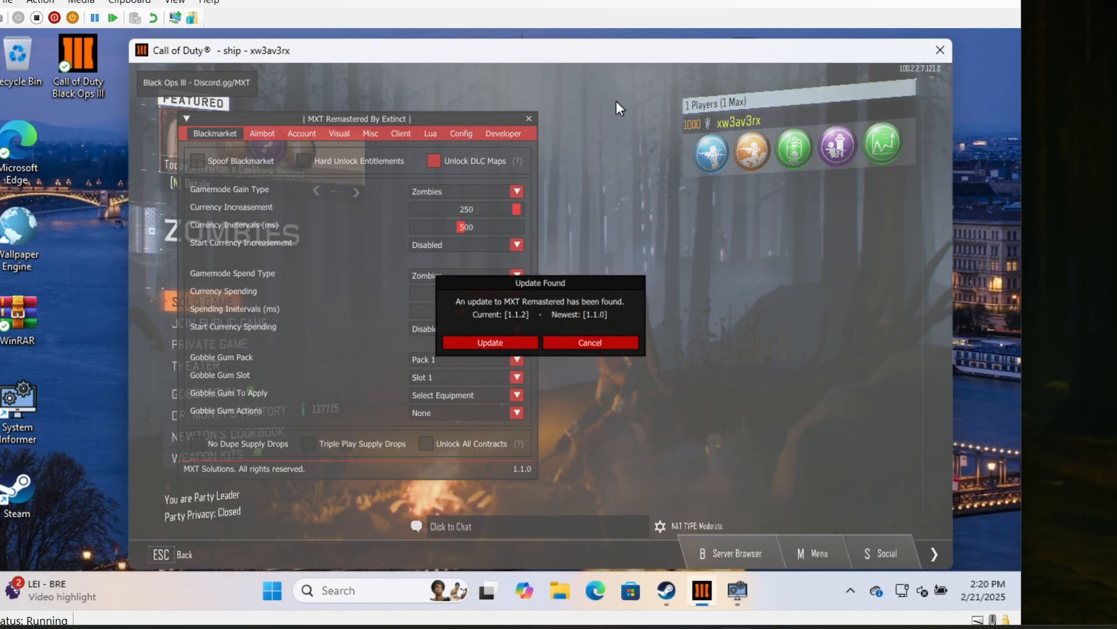
click(585, 342)
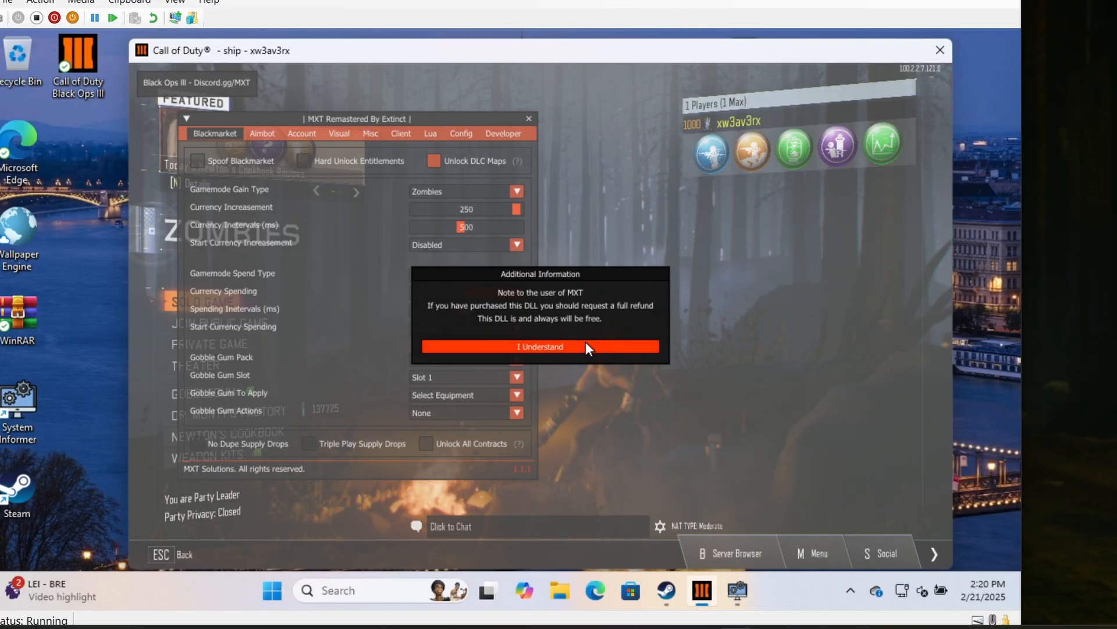
click(586, 344)
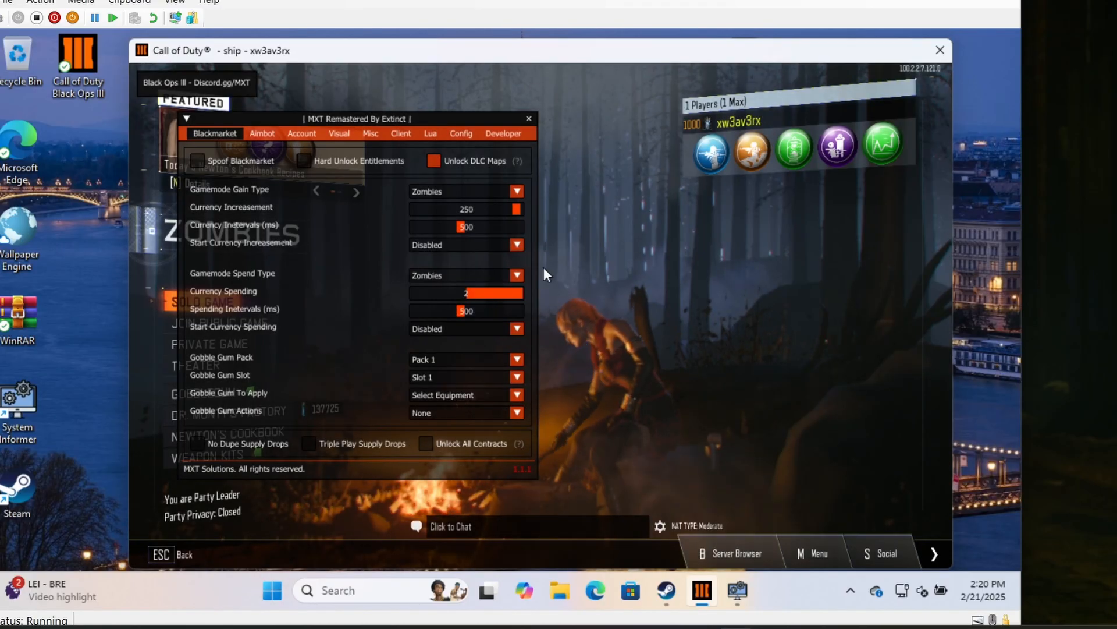
drag(417, 117, 680, 93)
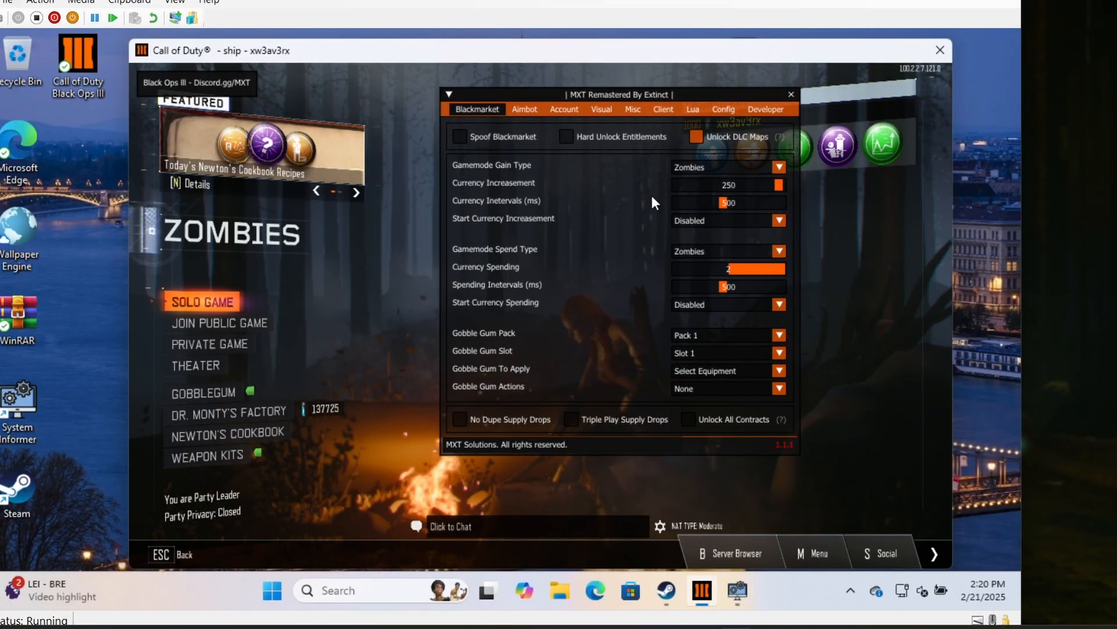
drag(605, 96, 574, 151)
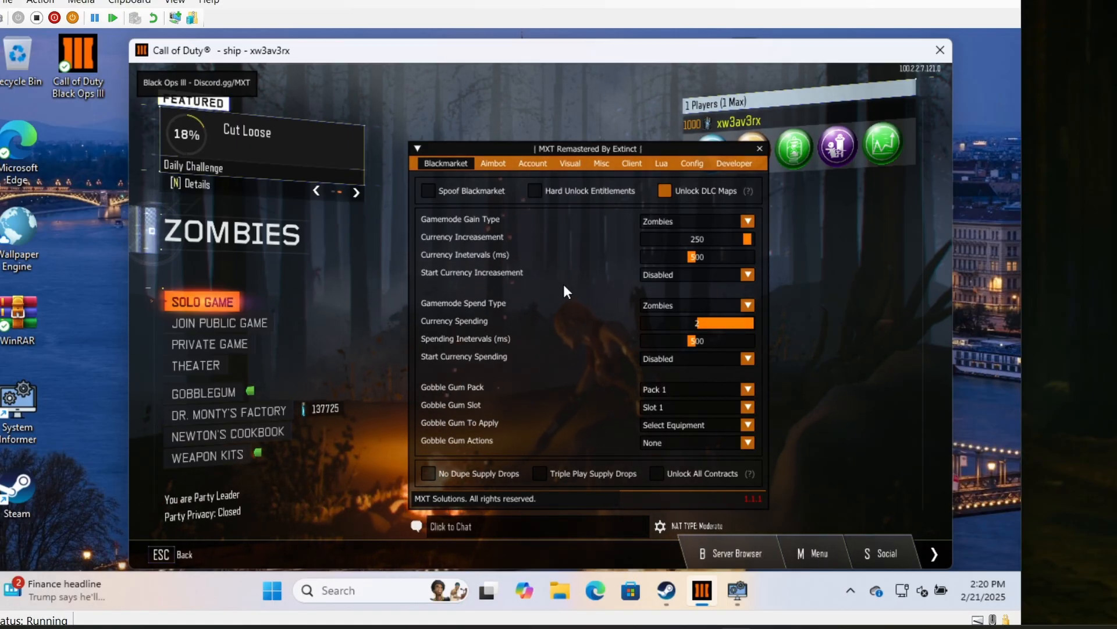
- Enable Start Currency Increasement for Zombies in the Blackmarket settings, let the currency rise, and set it back to Disabled
click(734, 275)
click(669, 304)
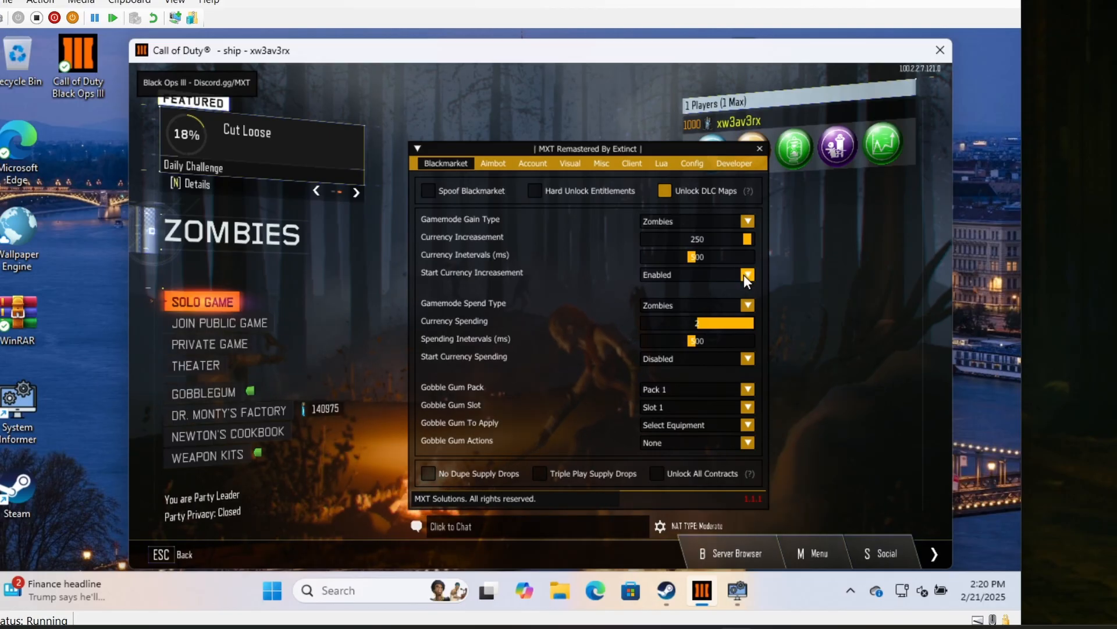
click(747, 275)
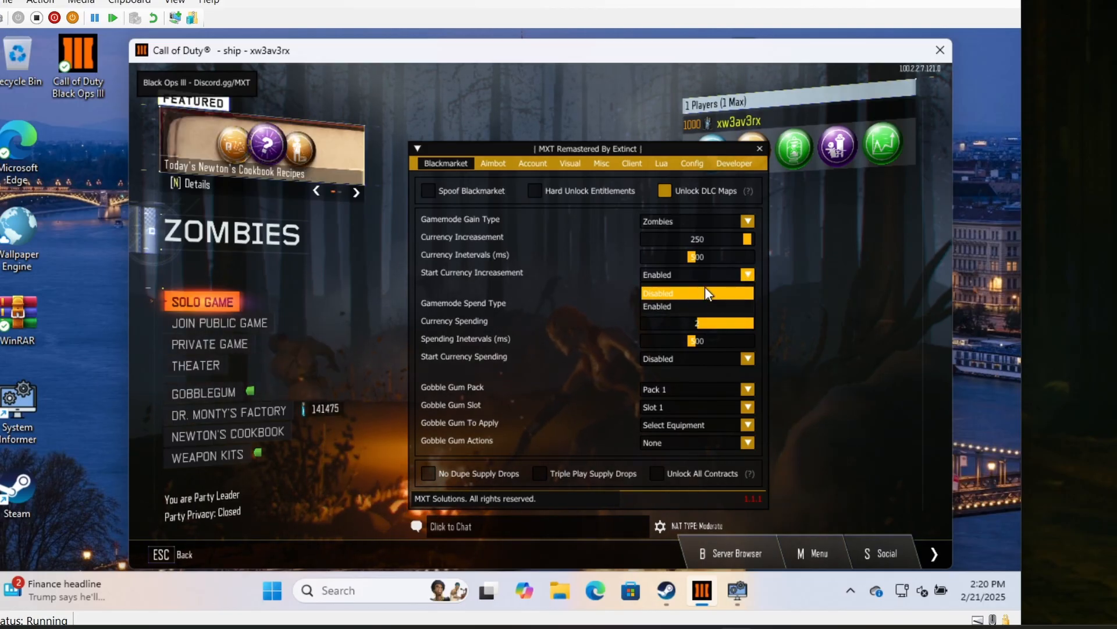
click(669, 290)
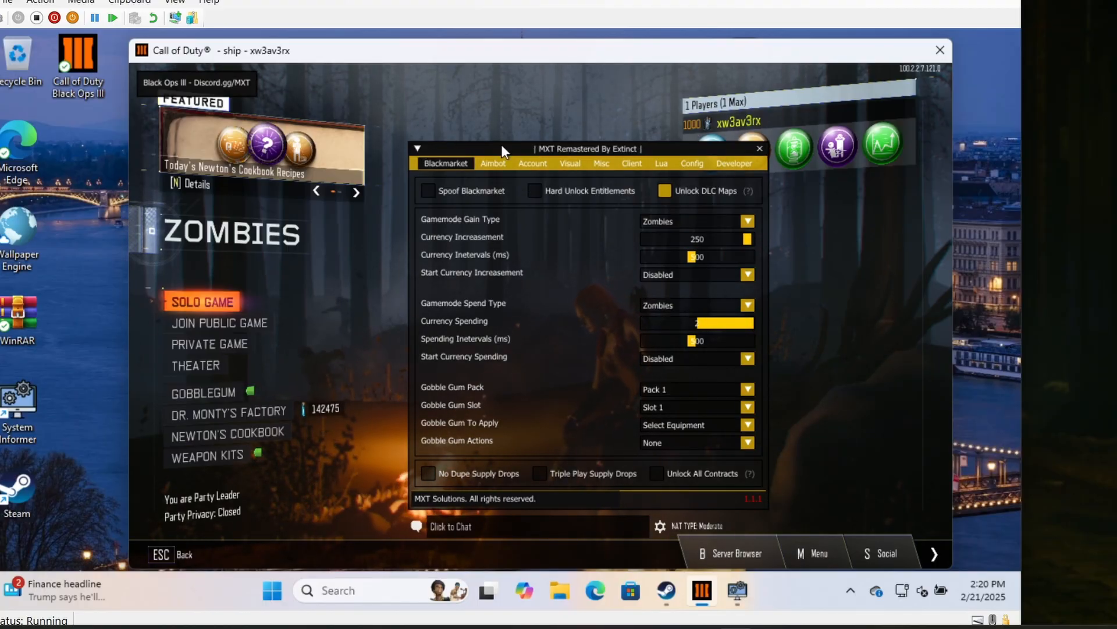
- Close the mod menu, leave Zombies mode and quit Black Ops 3, confirming the exit
click(760, 148)
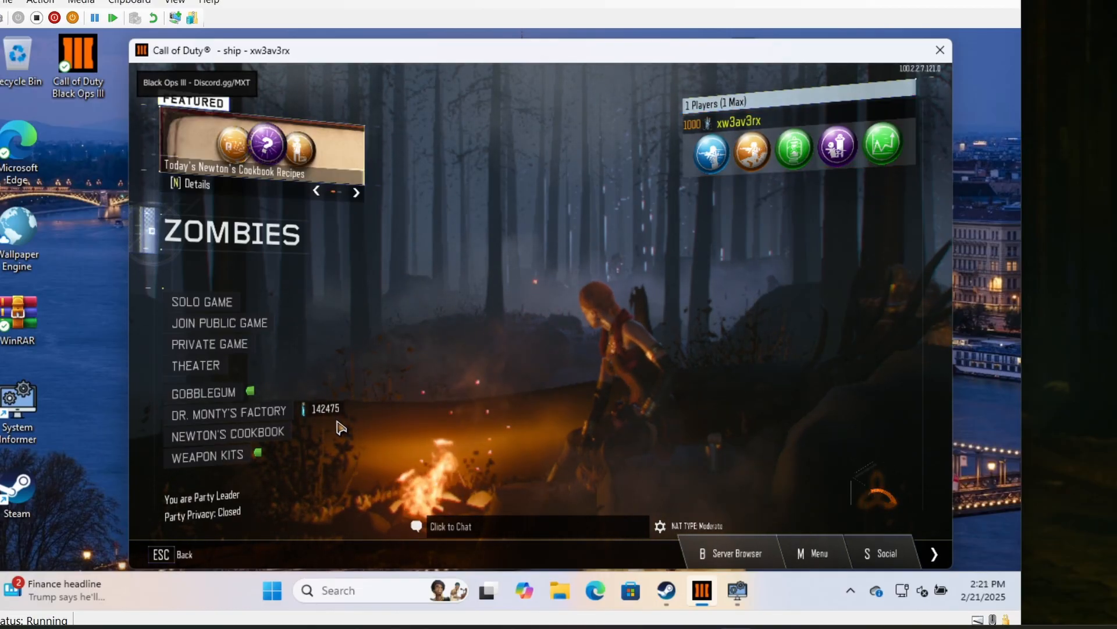
key(Escape)
key(Escape)
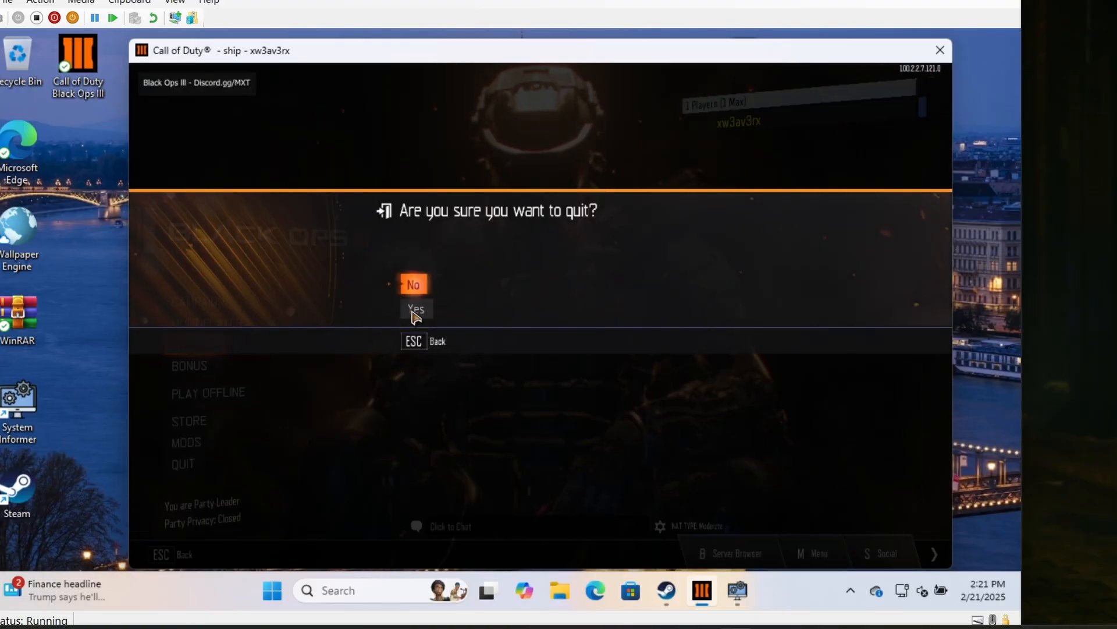
click(414, 311)
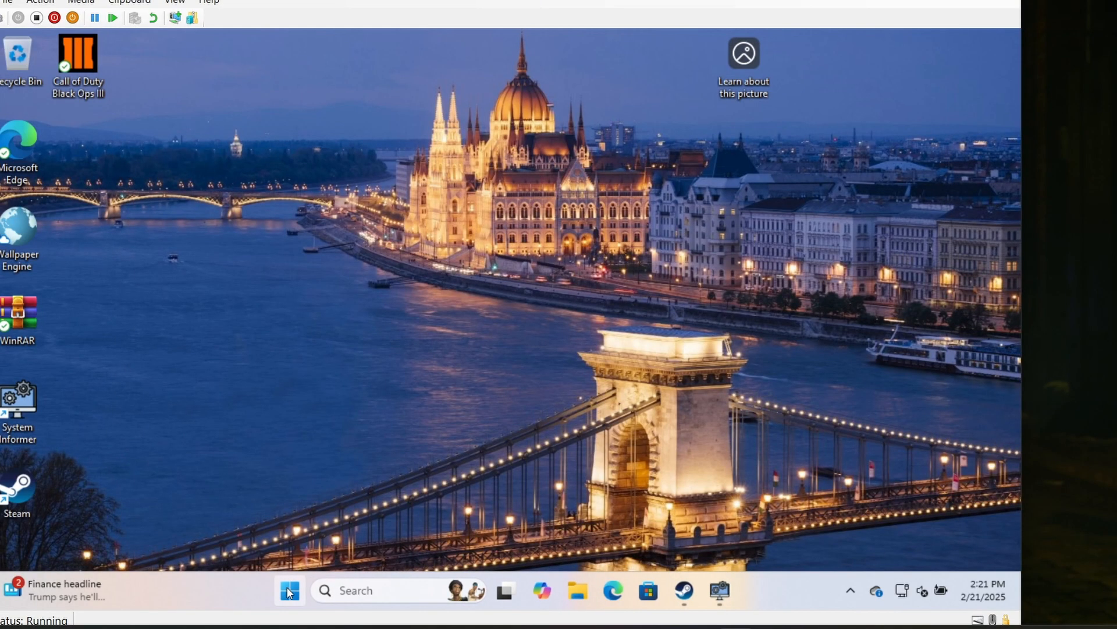
- Shut down Windows inside the virtual machine
click(290, 590)
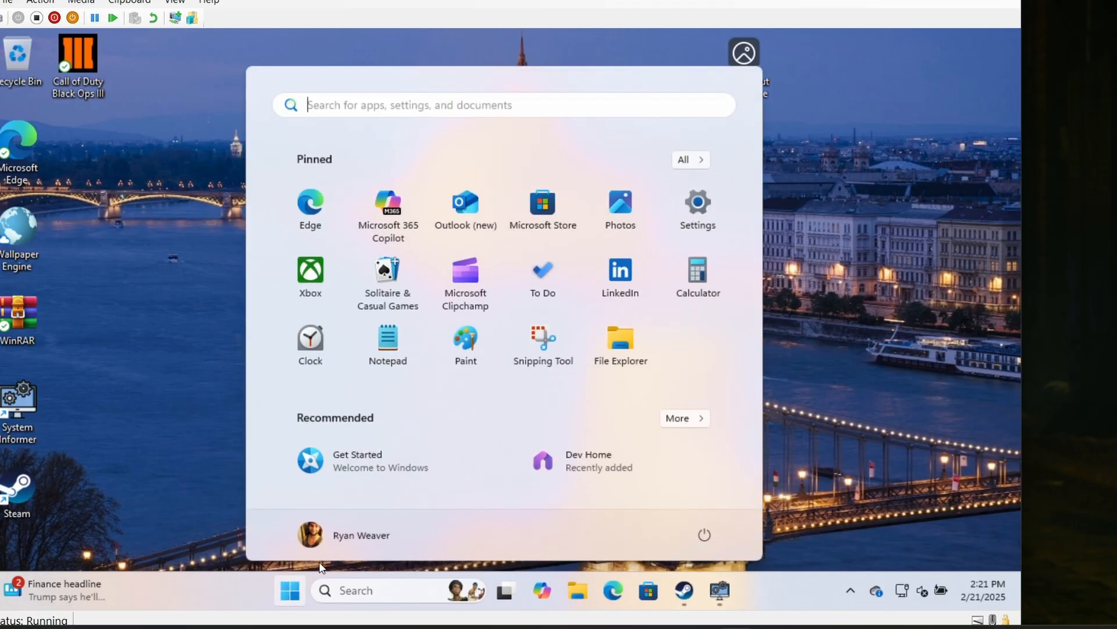
click(705, 534)
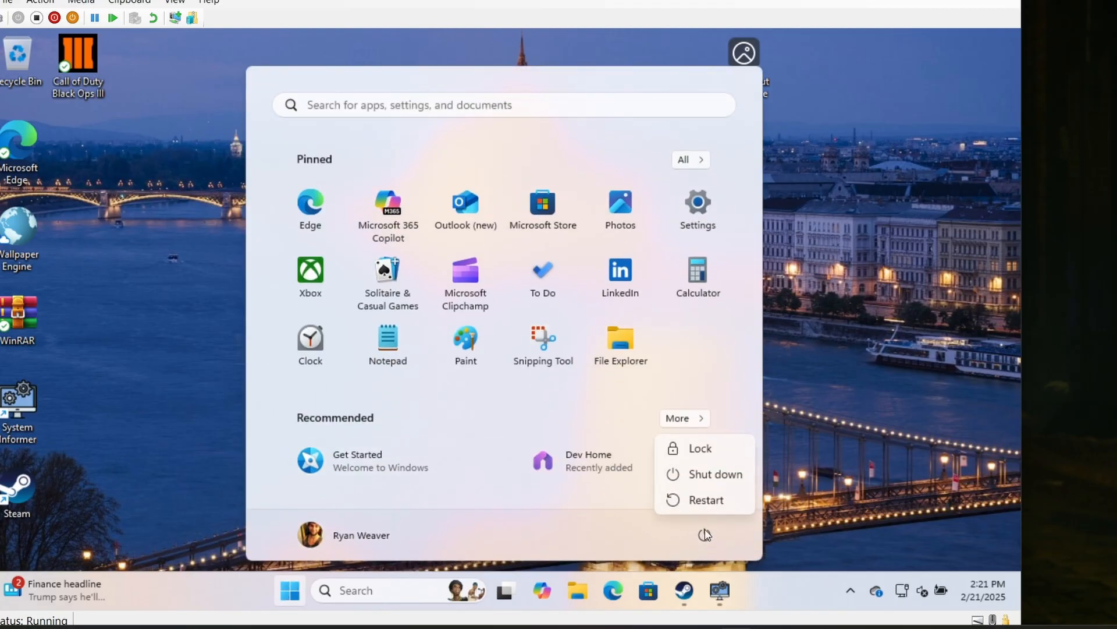
click(727, 475)
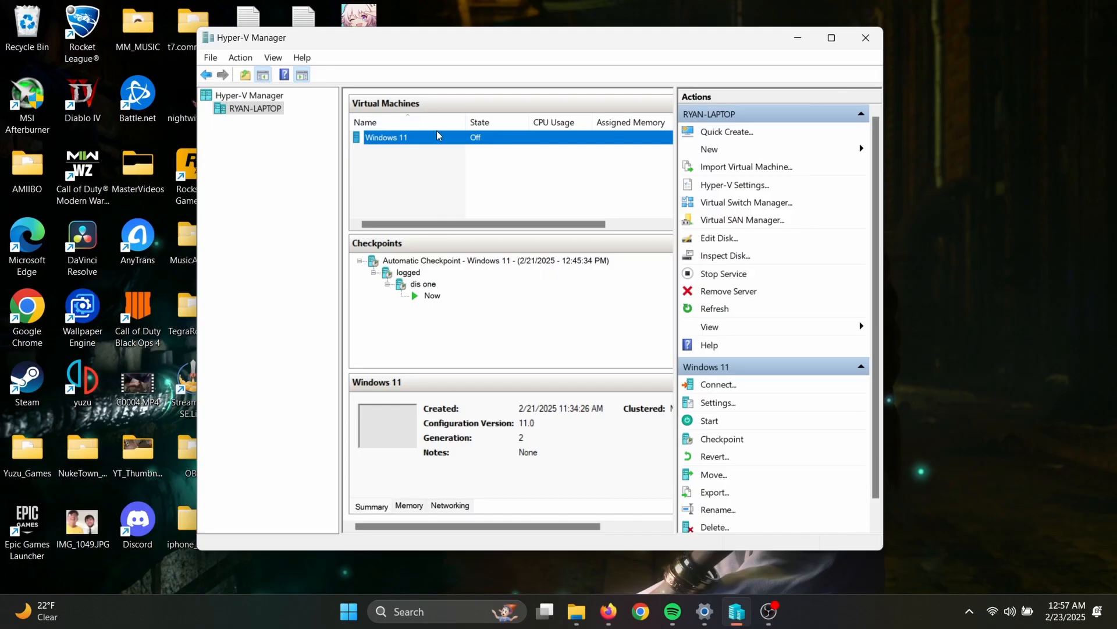
- Open the settings of the Windows 11 virtual machine in Hyper-V Manager and view its hard drive's file path
right_click(445, 142)
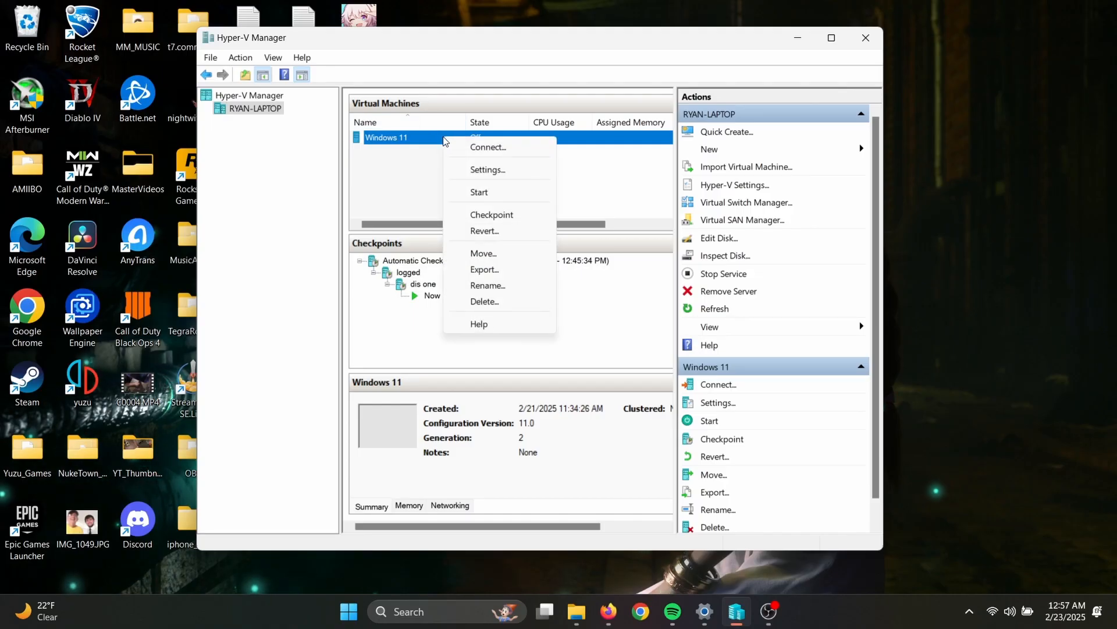
click(480, 171)
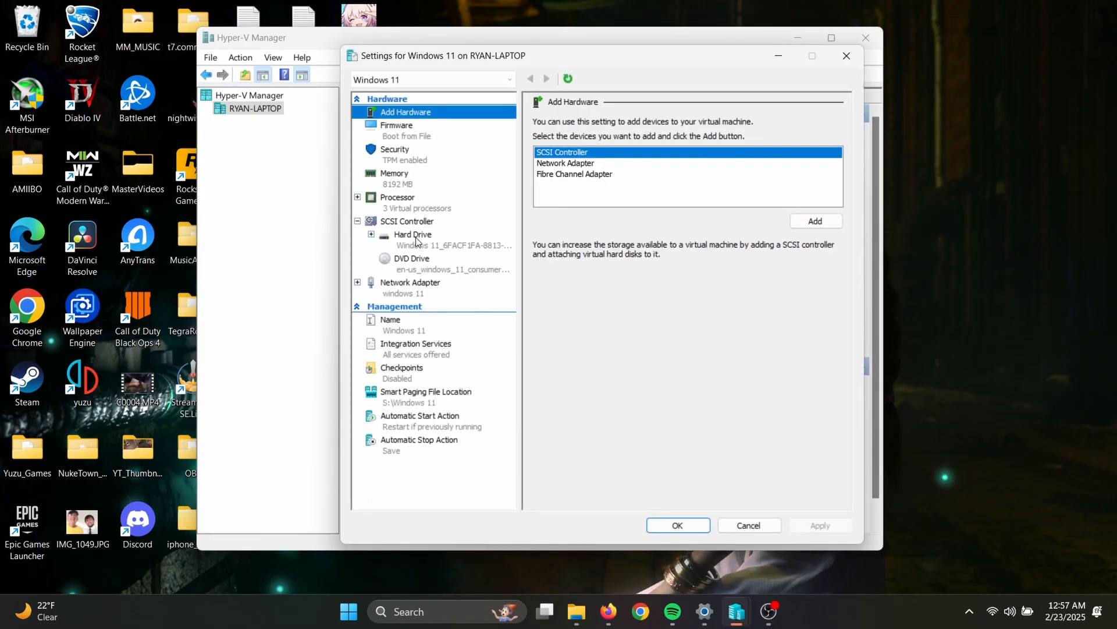
click(417, 241)
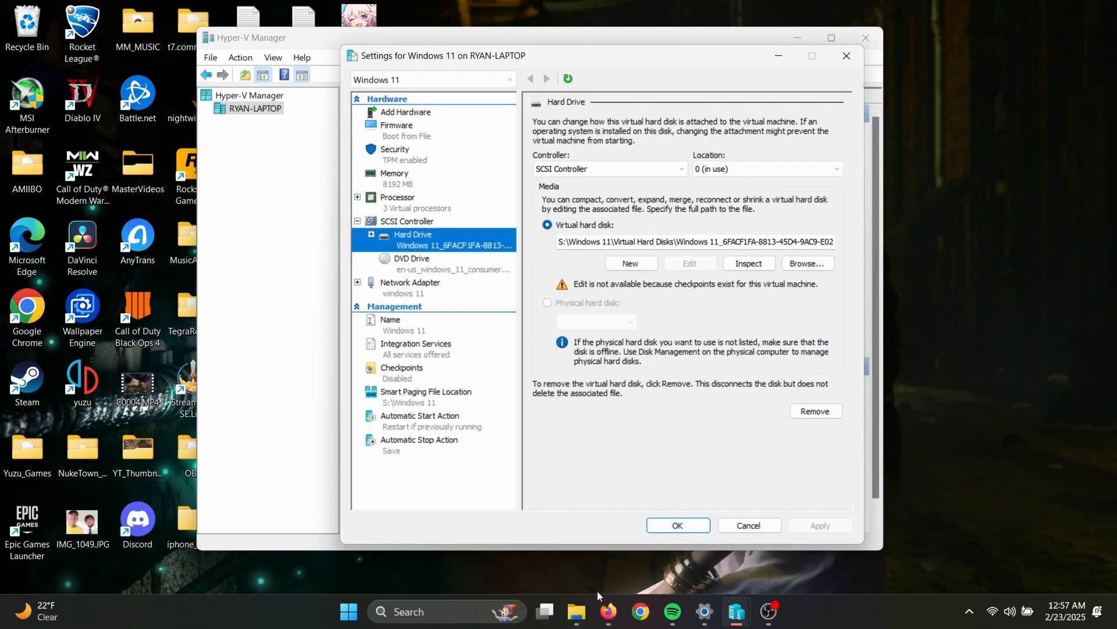
- Switch to File Explorer, open the Windows 11 folder on the Samsung1TB (S:) drive and compare its path with the virtual hard disk path
click(577, 613)
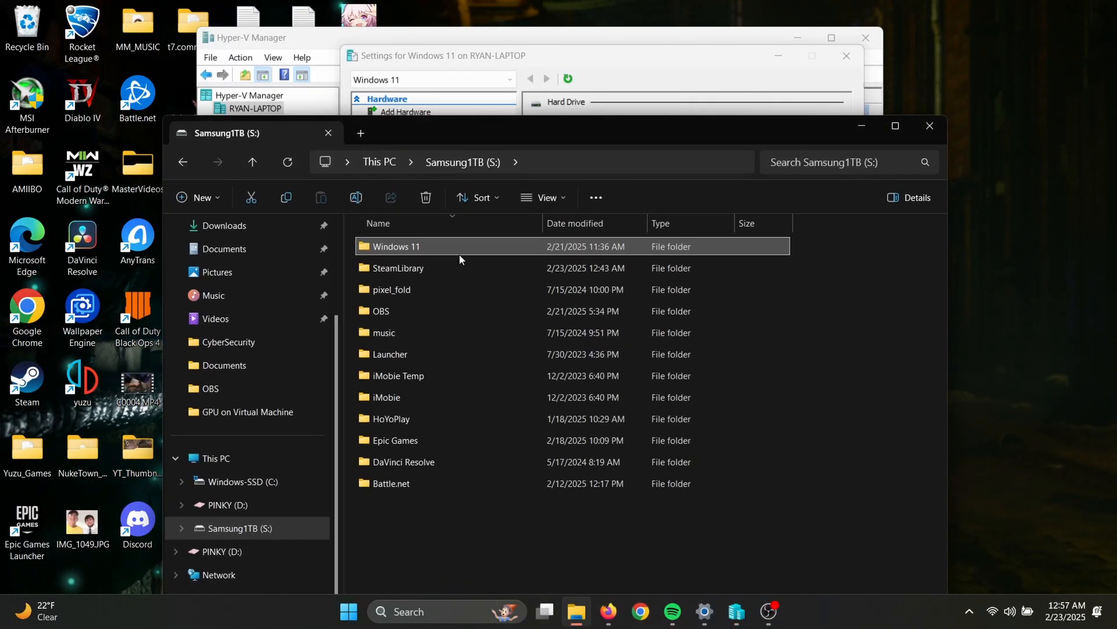
click(227, 529)
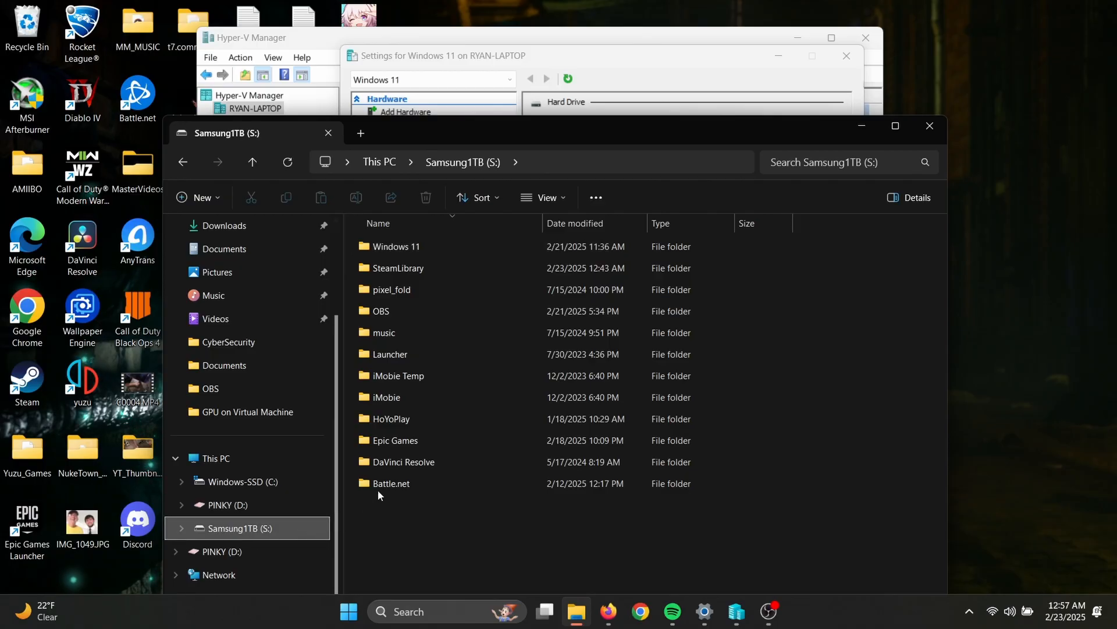
double_click(410, 248)
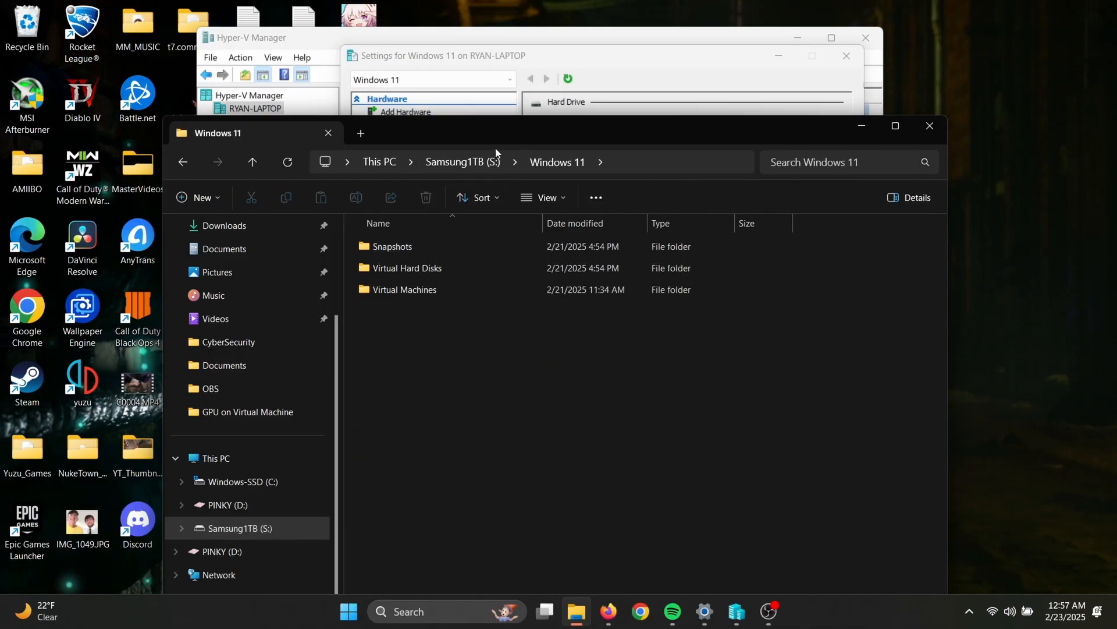
drag(509, 127, 504, 379)
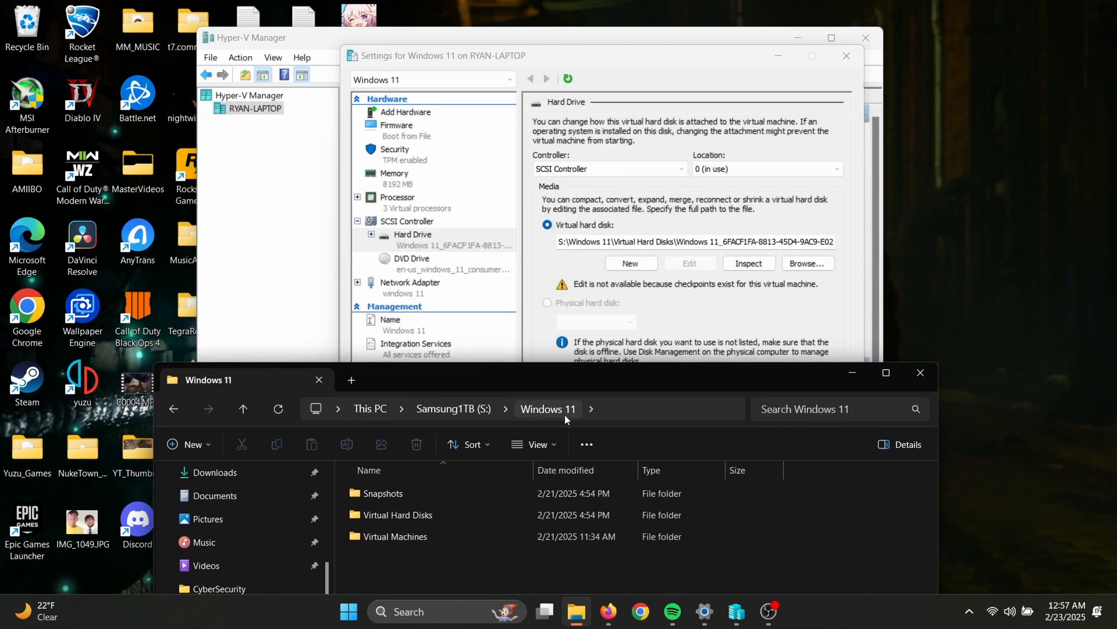
click(602, 406)
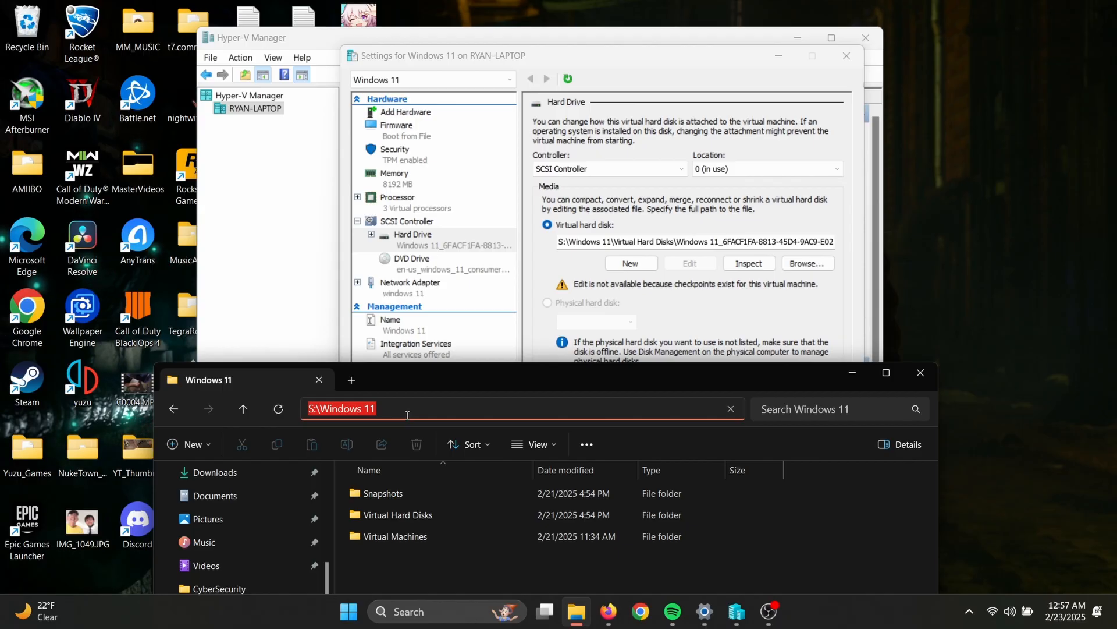
- Return to the root of the S: drive and look through the folders on Windows-SSD (C:)
click(174, 410)
drag(394, 377, 428, 310)
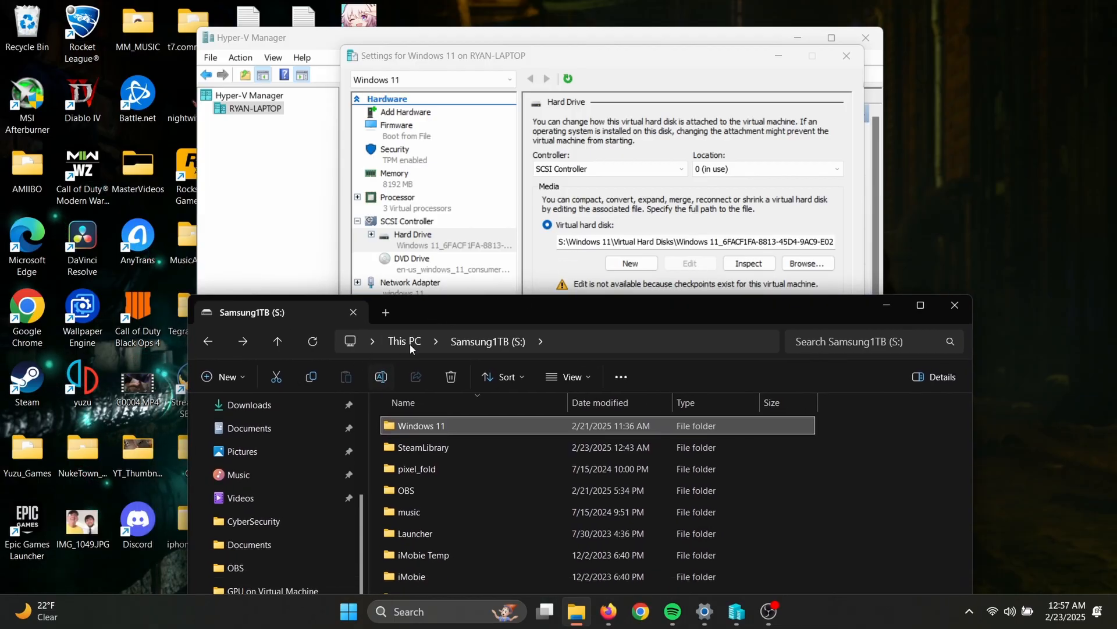
drag(463, 308, 446, 164)
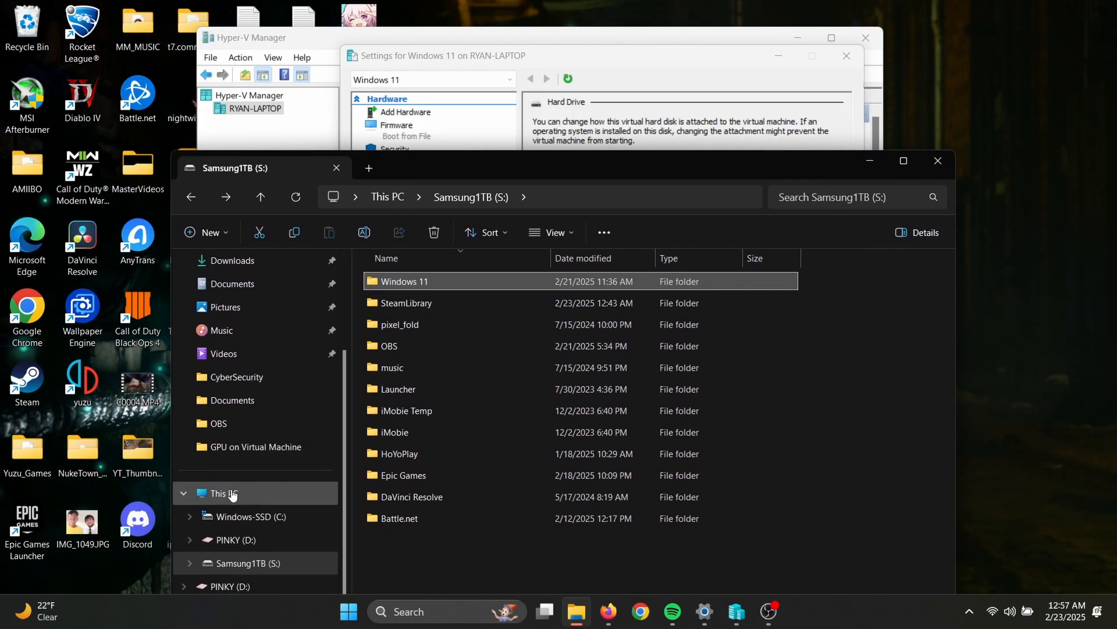
click(241, 516)
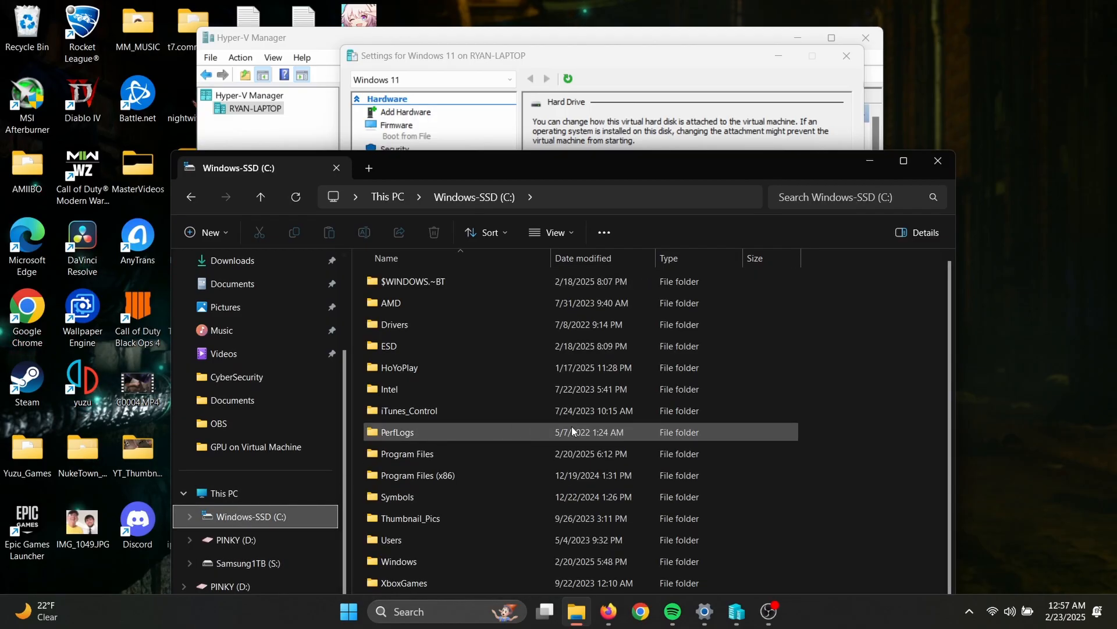
scroll(862, 473, down, 1)
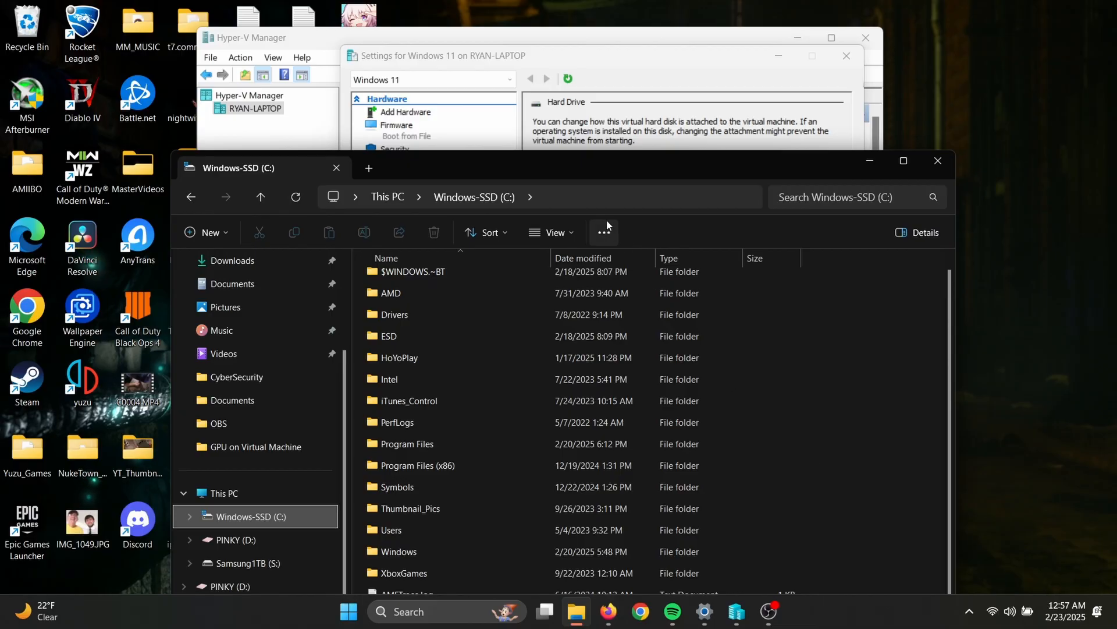
drag(576, 158, 553, 89)
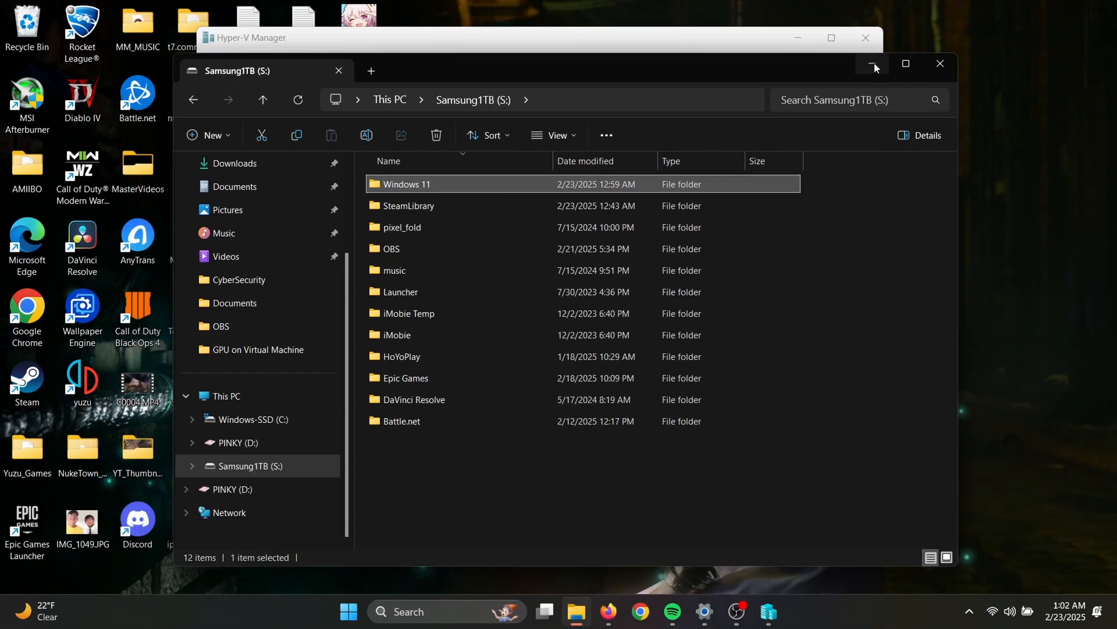
- Delete the Windows 11 virtual machine in Hyper-V Manager, confirm the deletion and close the manager
click(874, 67)
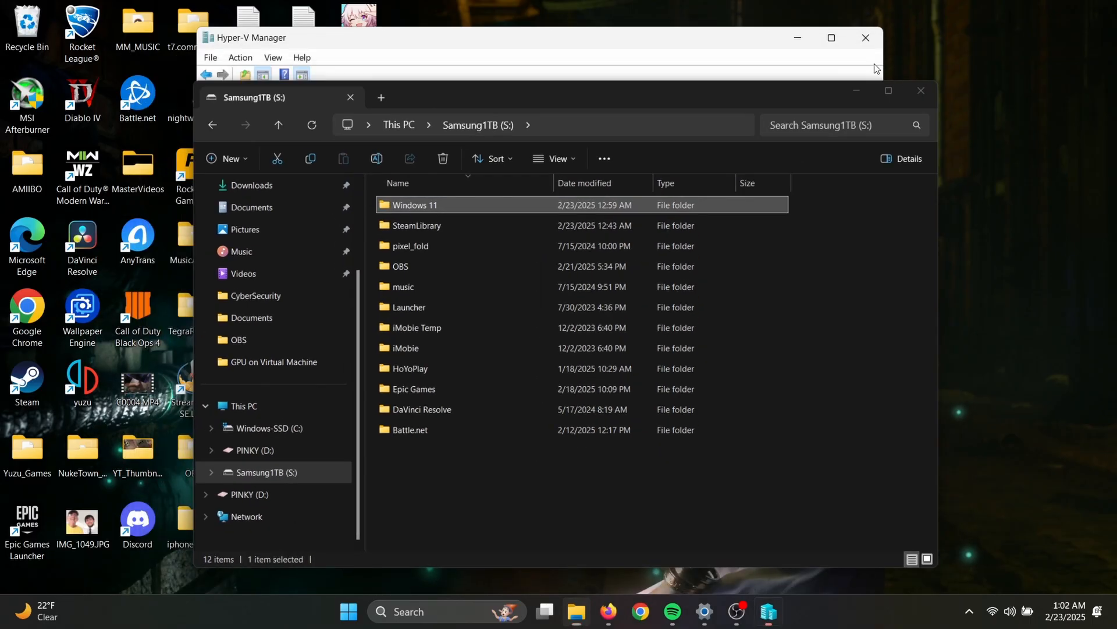
click(439, 140)
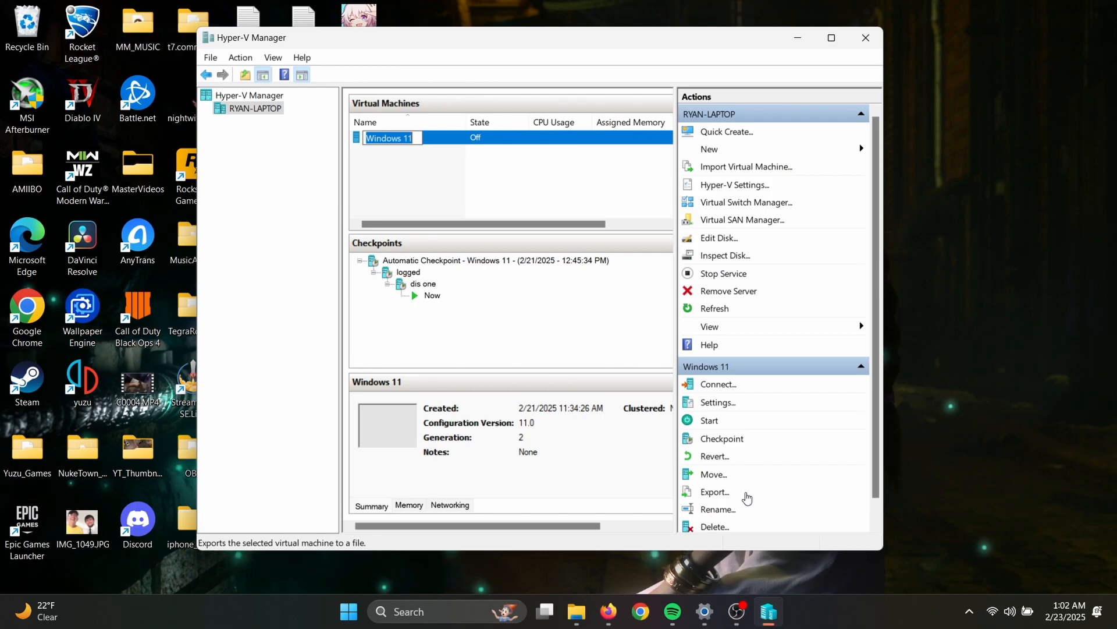
scroll(744, 497, down, 1)
click(711, 504)
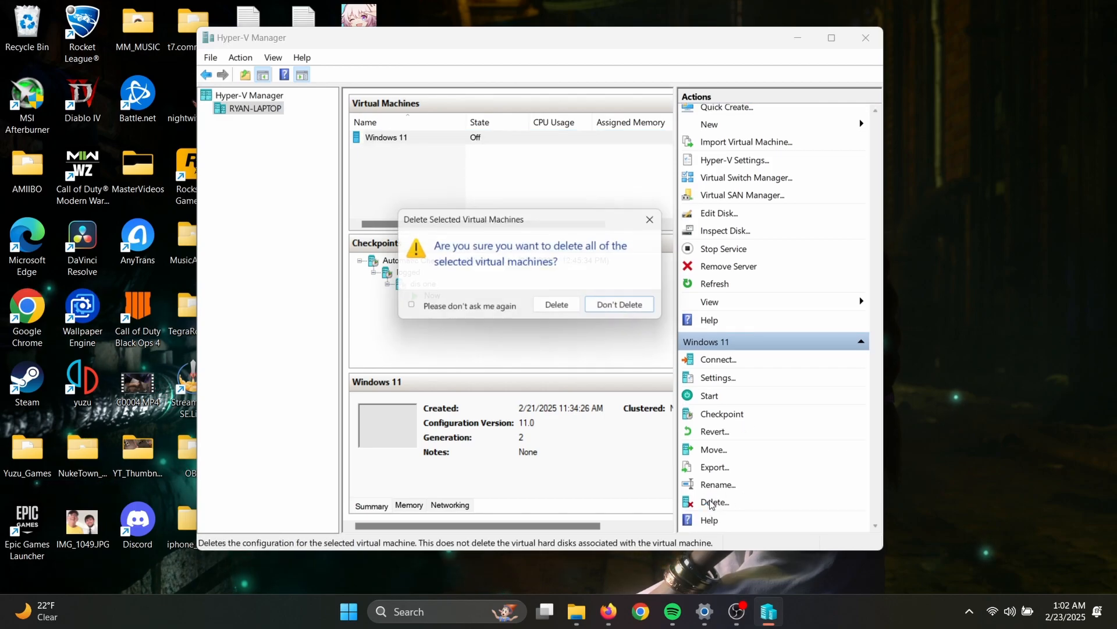
click(550, 309)
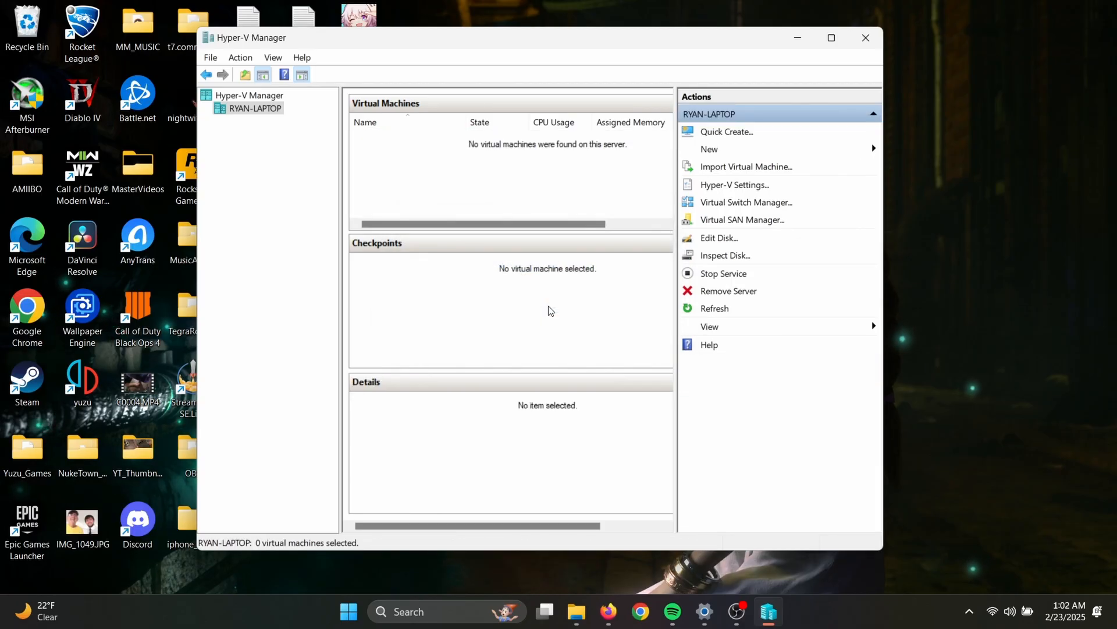
click(863, 39)
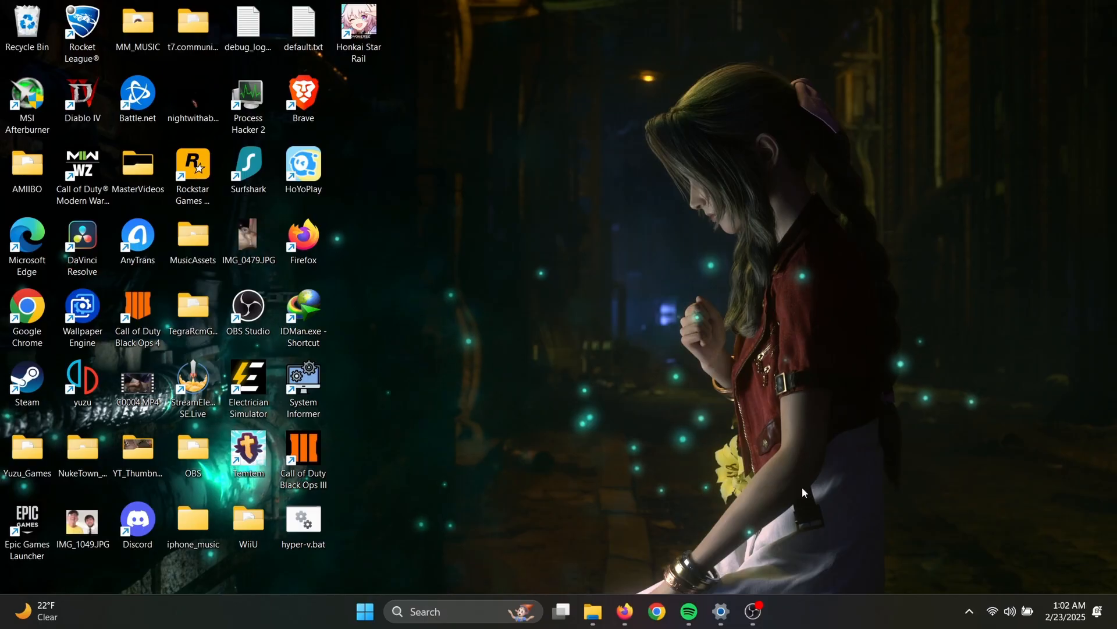
- Delete the Windows 11 folder from the Samsung1TB (S:) drive in File Explorer
click(594, 612)
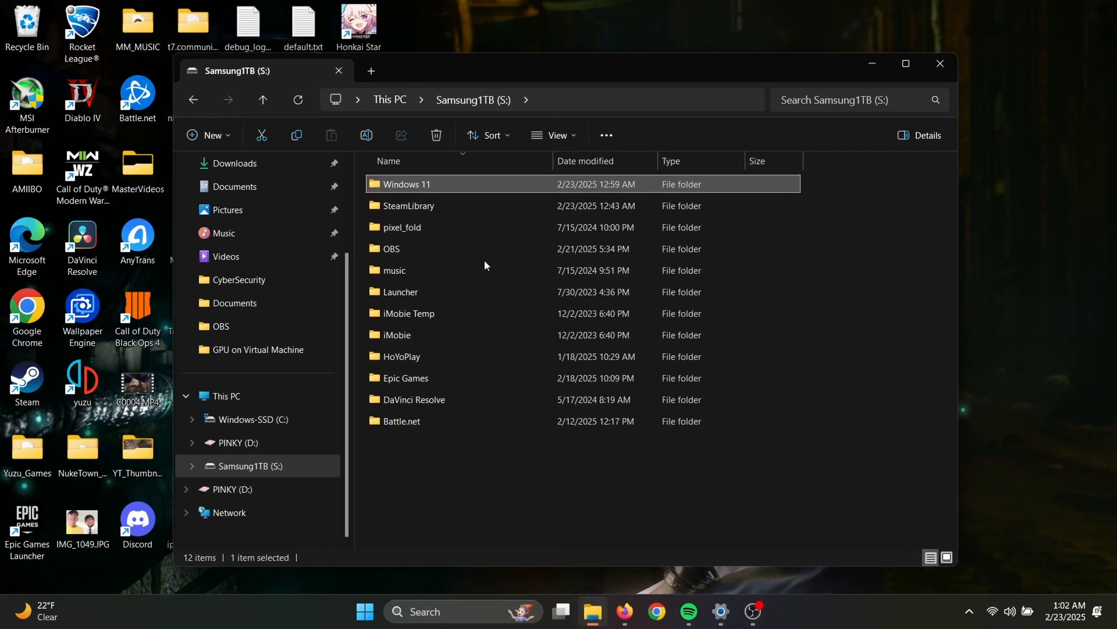
right_click(426, 186)
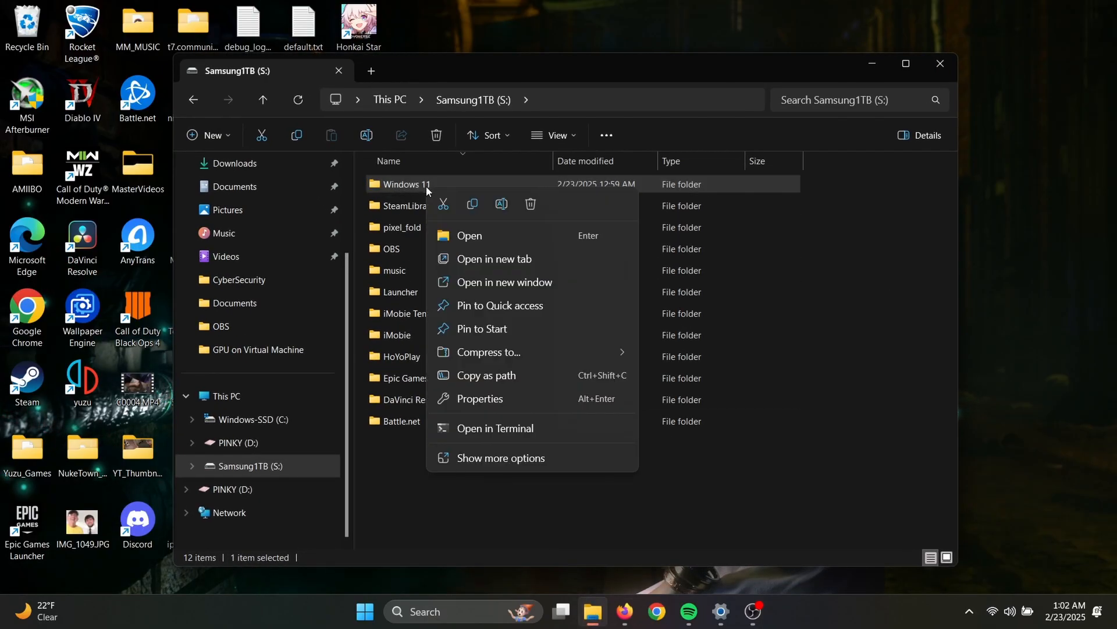
click(532, 205)
- Search Windows for "turn" and open Turn Windows features on or off
click(450, 619)
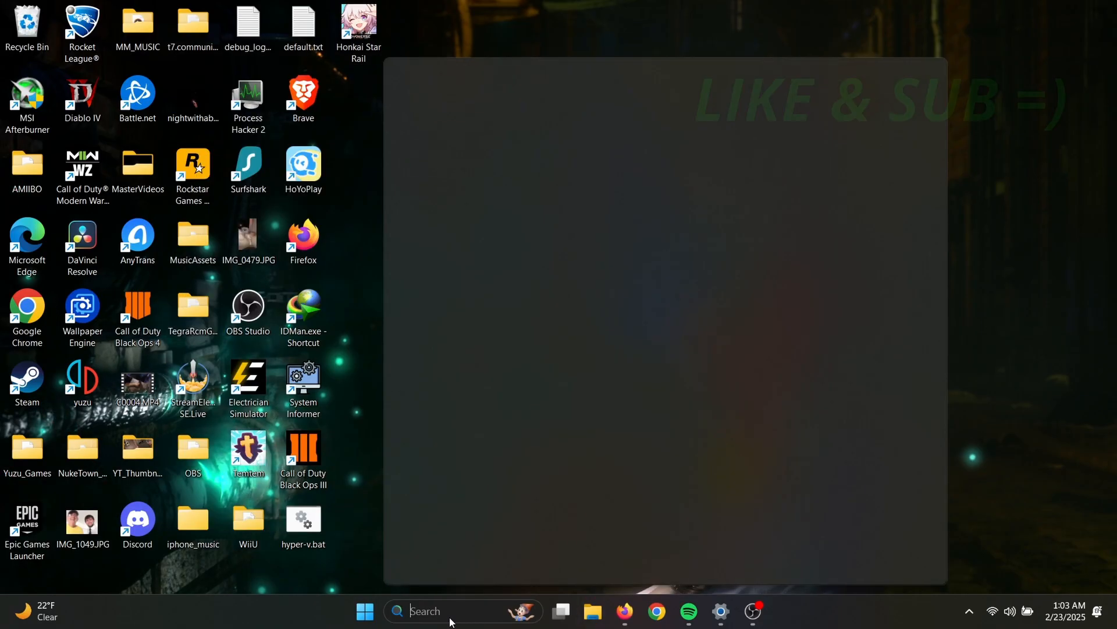
text(turn)
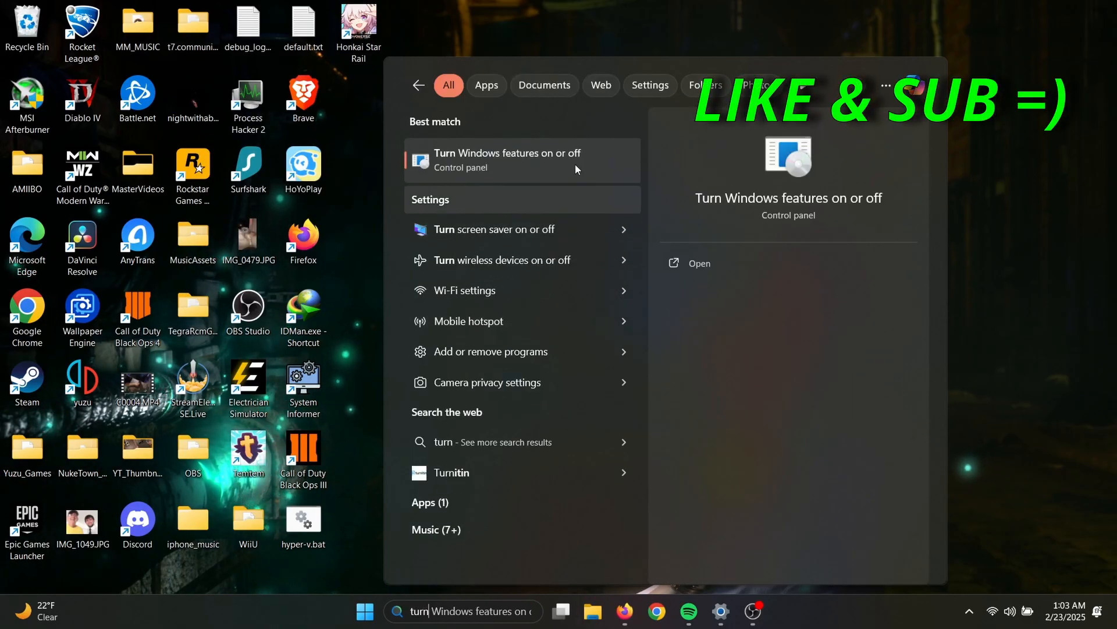
click(539, 155)
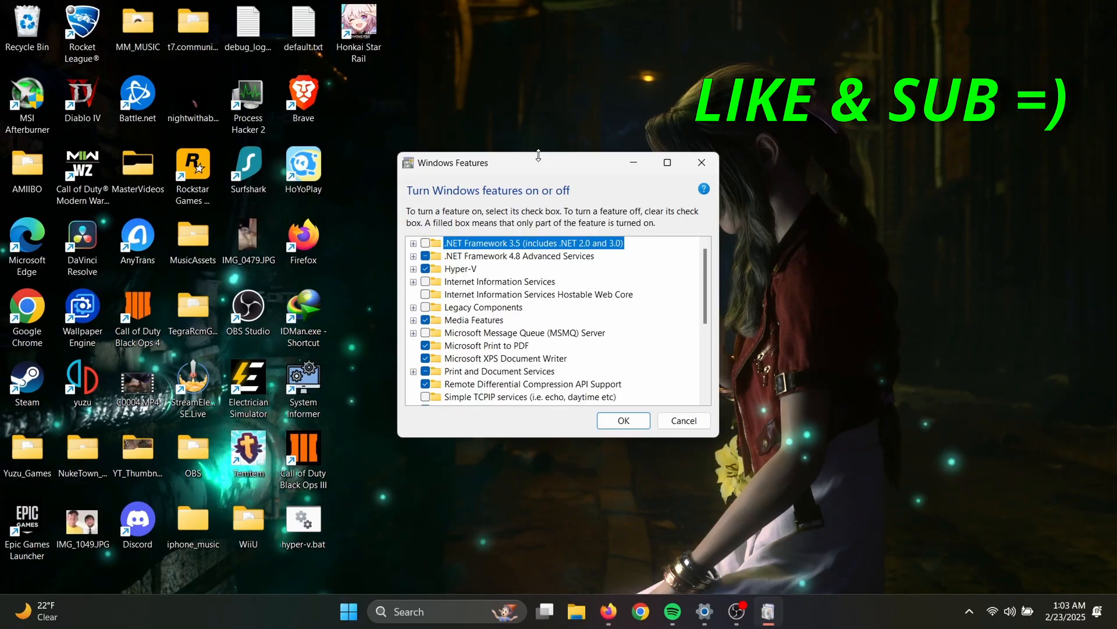